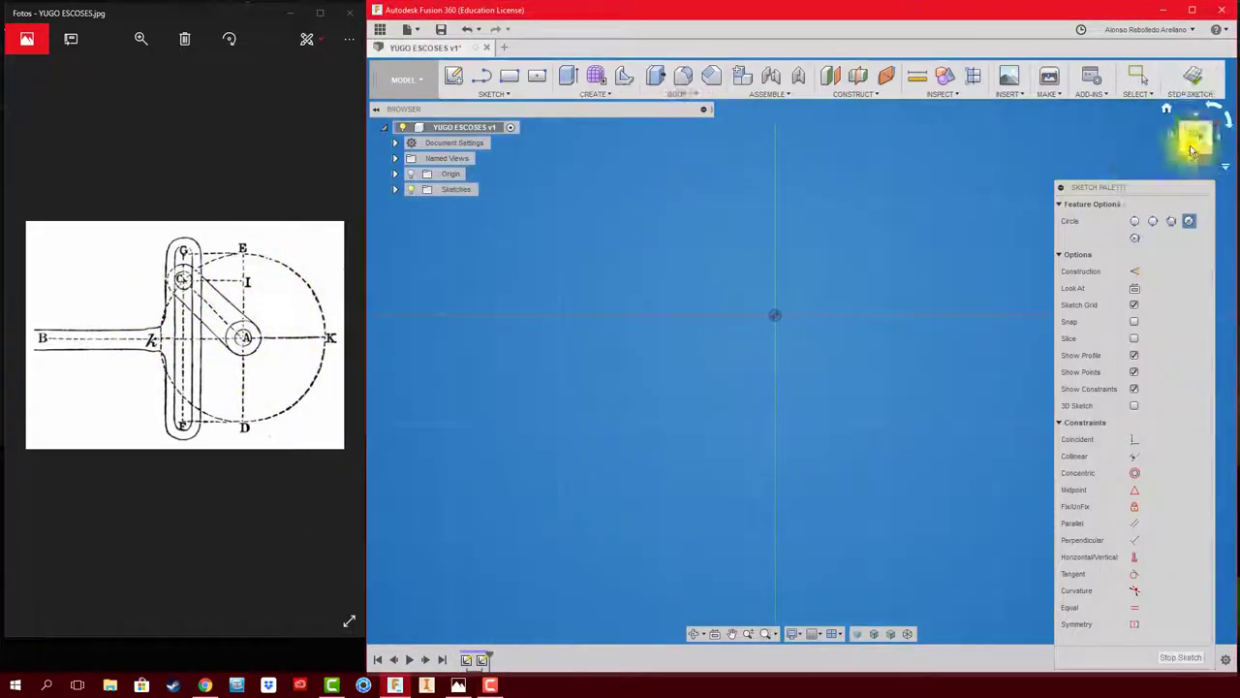
# - Draw a 100 mm diameter circle centred on the sketch origin
pyautogui.click(775, 315)
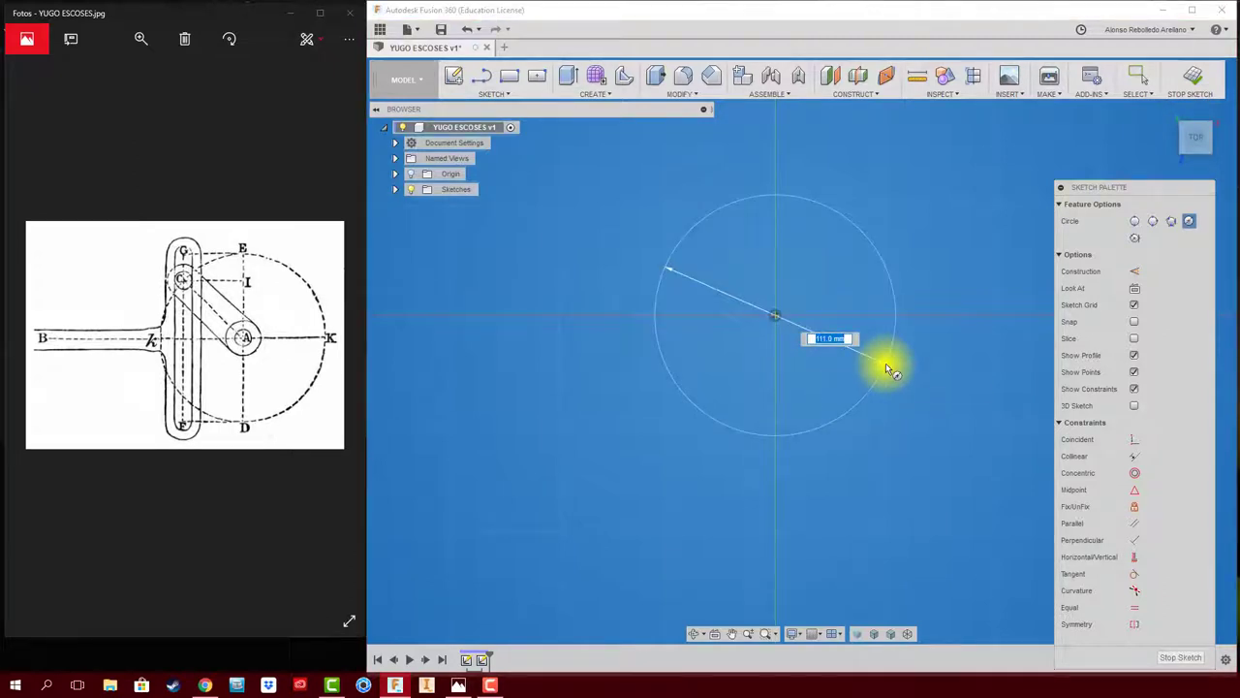
pyautogui.write('100')
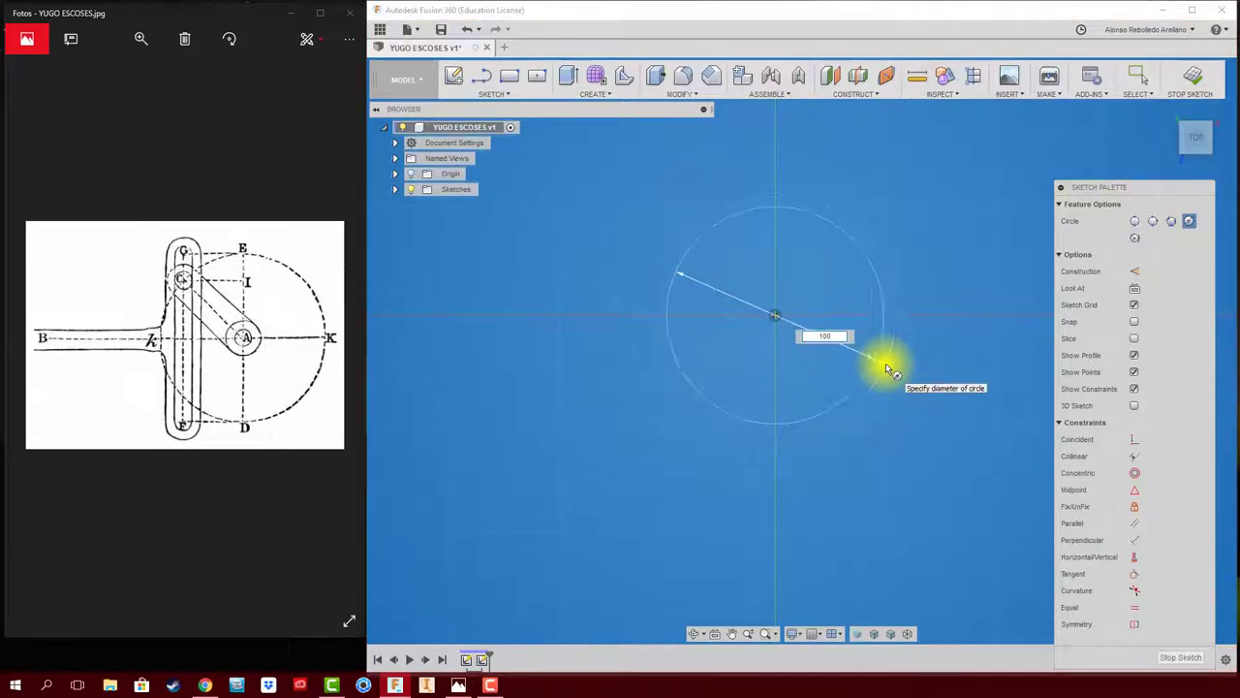
pyautogui.press('Return')
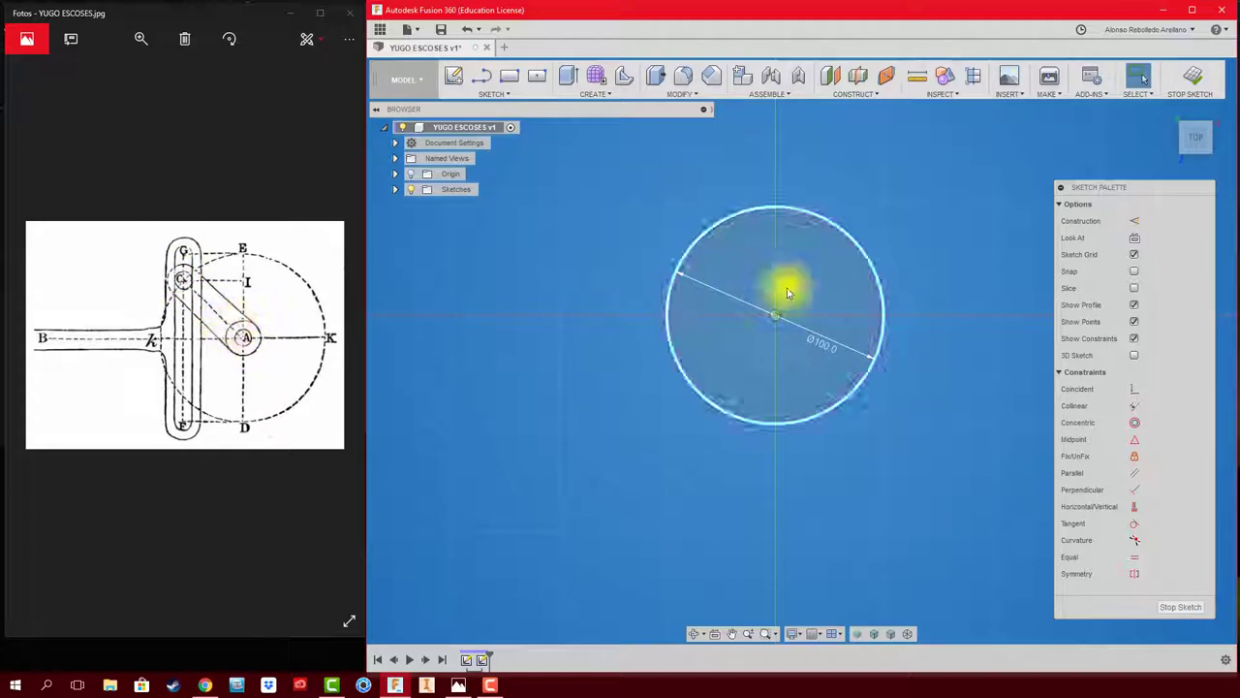
# - Convert the 100 mm circle into construction geometry
pyautogui.click(841, 233)
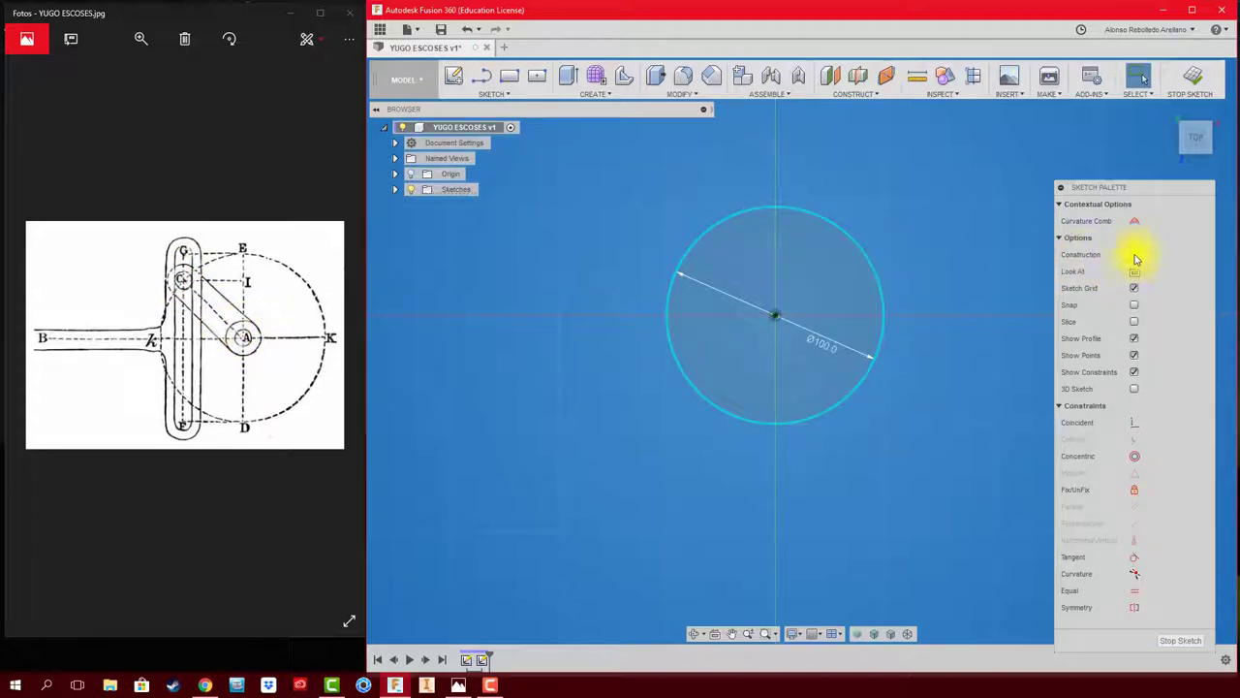
pyautogui.click(1137, 258)
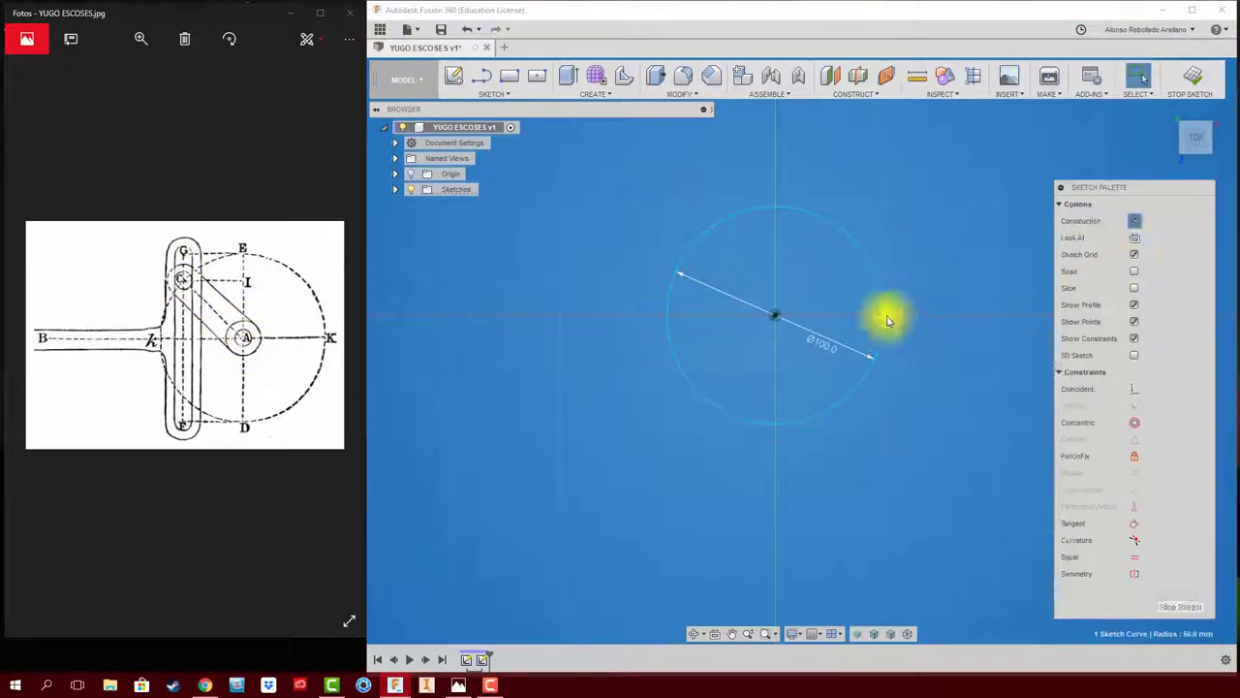
pyautogui.moveTo(886, 313); pyautogui.dragTo(789, 369, button='middle')
pyautogui.scroll(2, 772, 346)
pyautogui.scroll(2, 775, 351)
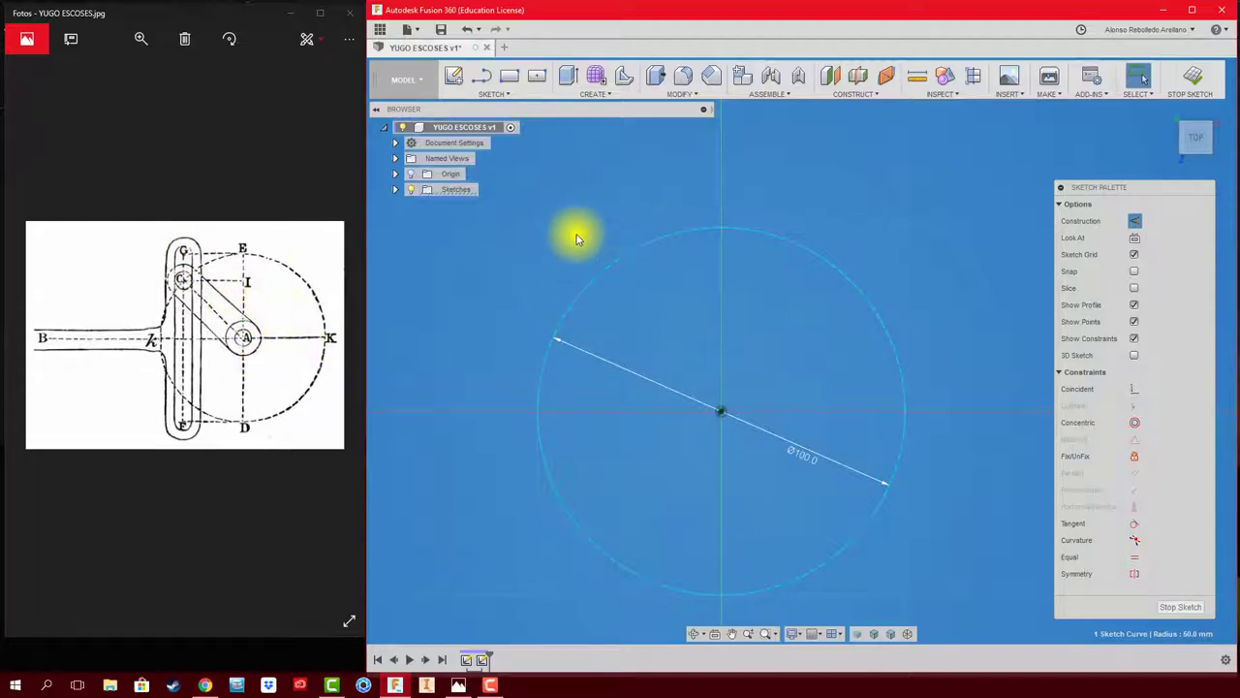
pyautogui.click(499, 95)
pyautogui.moveTo(493, 212)
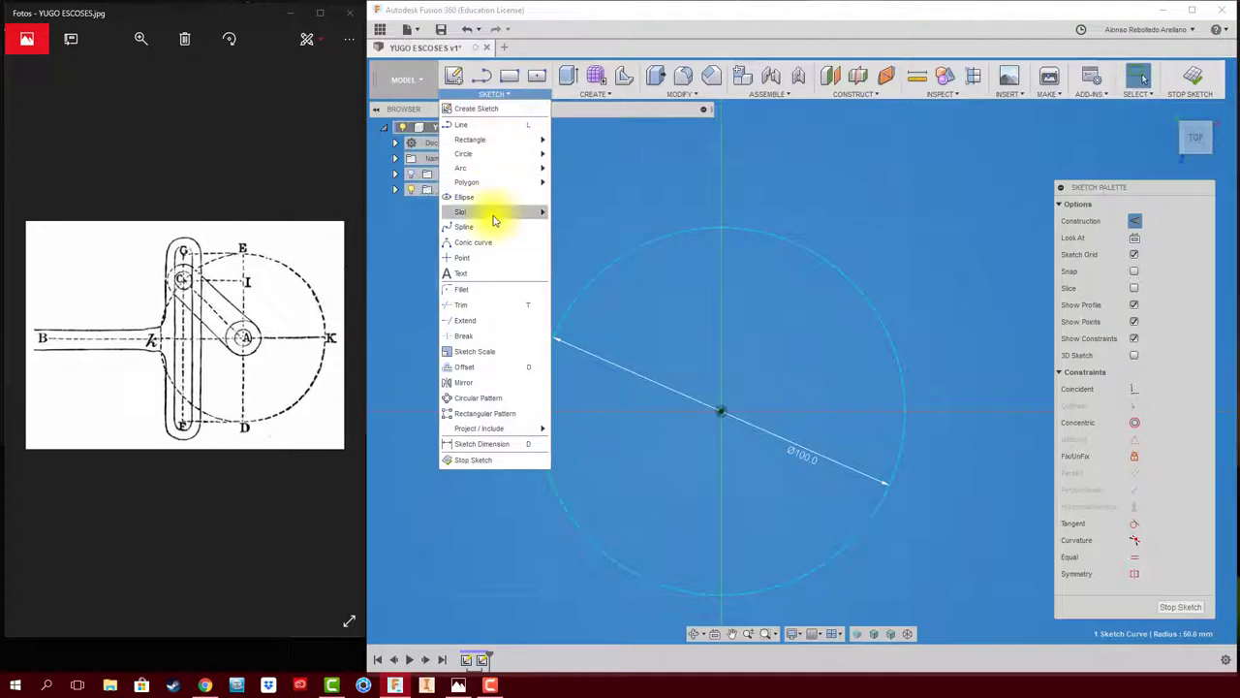
# - Draw a center-to-center slot from the origin to the circle edge, 50 mm long and 14 mm wide
pyautogui.click(589, 215)
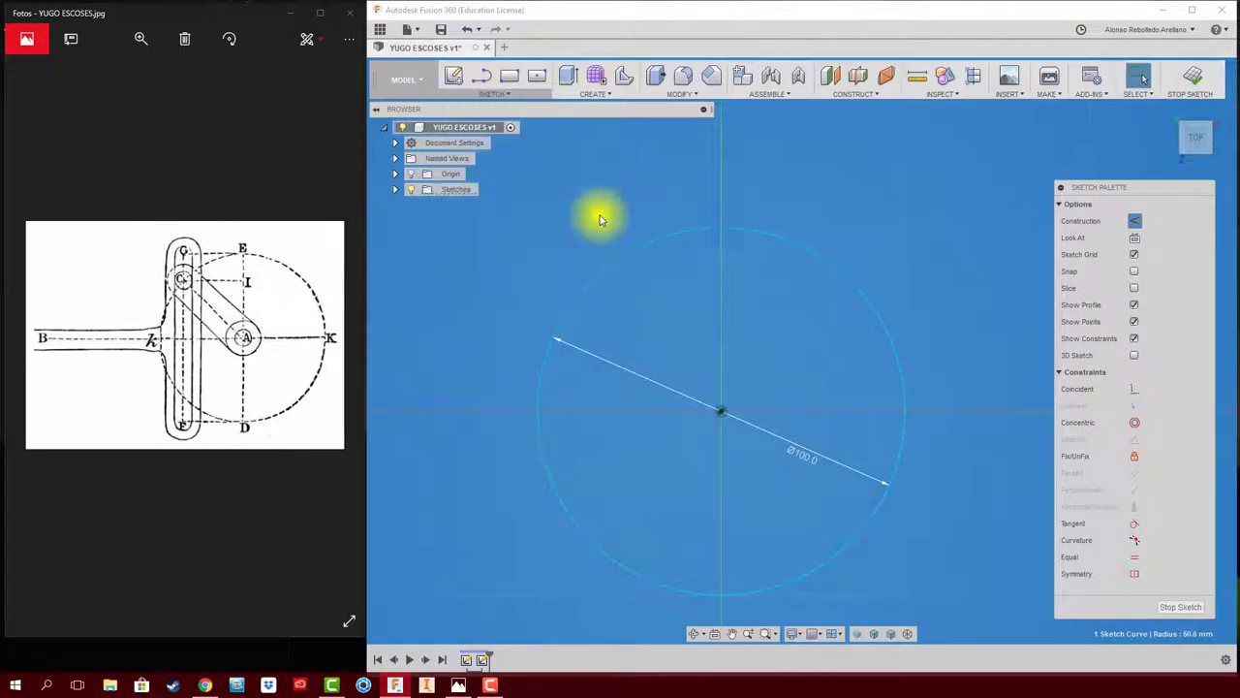
pyautogui.click(720, 411)
pyautogui.write('50')
pyautogui.press('Tab')
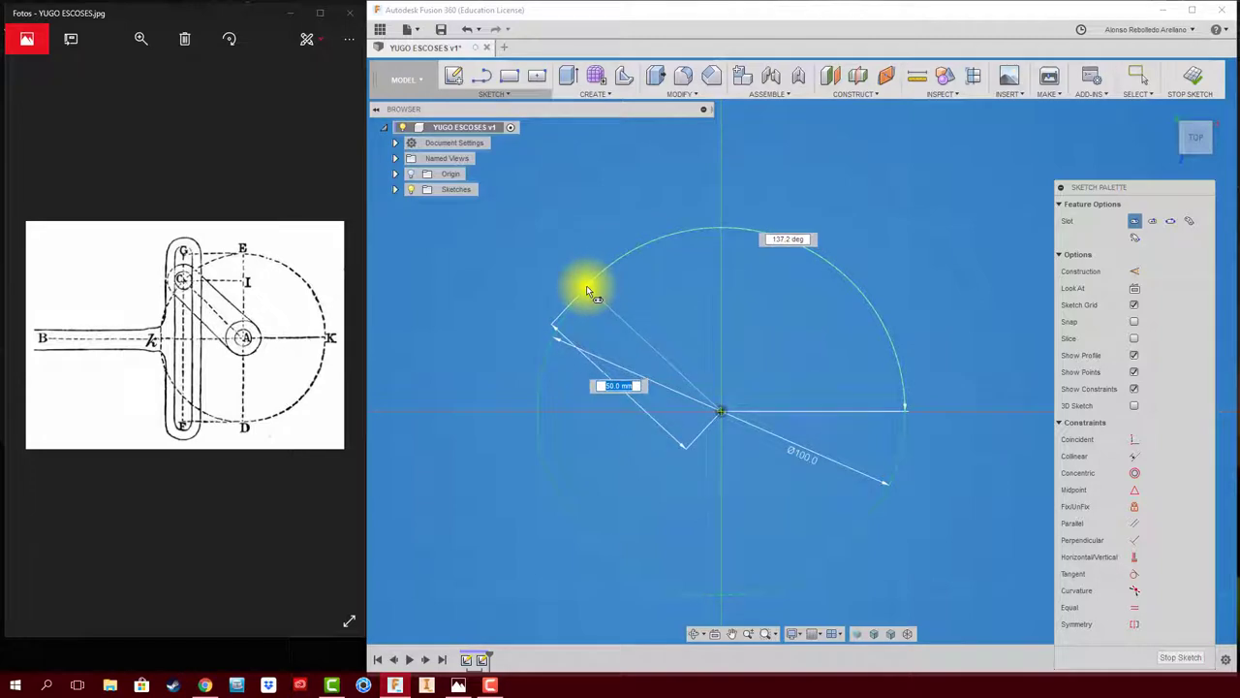
pyautogui.click(586, 285)
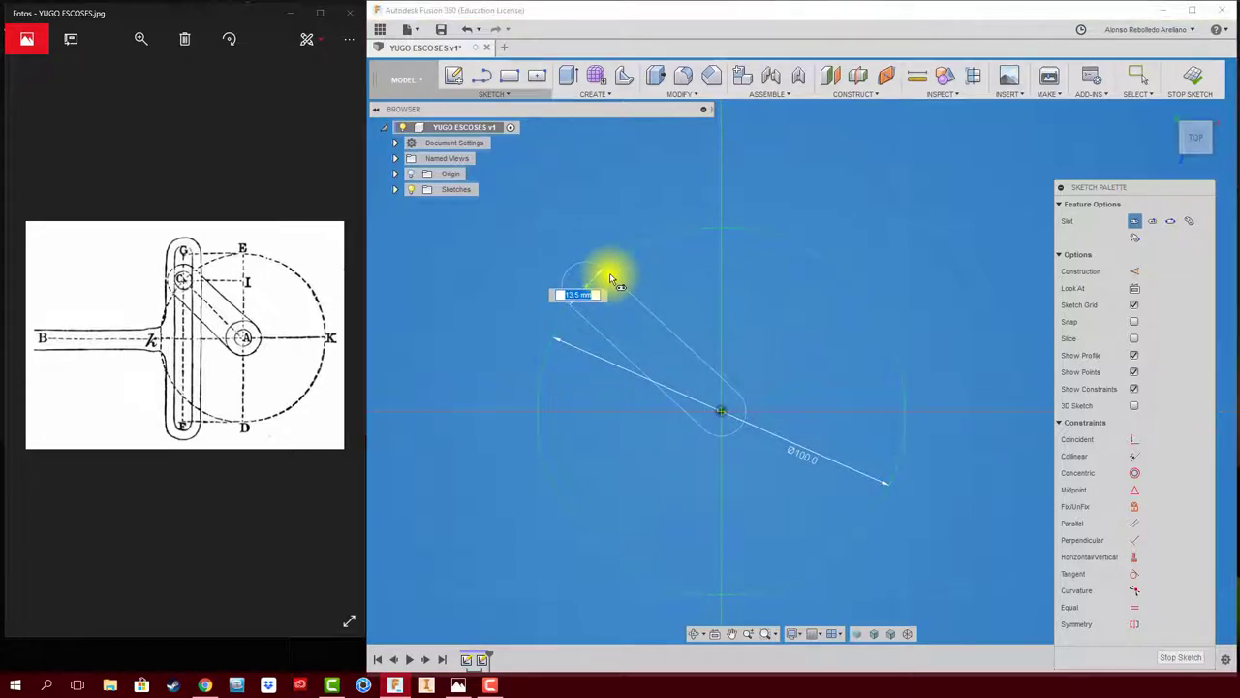
pyautogui.press('Return')
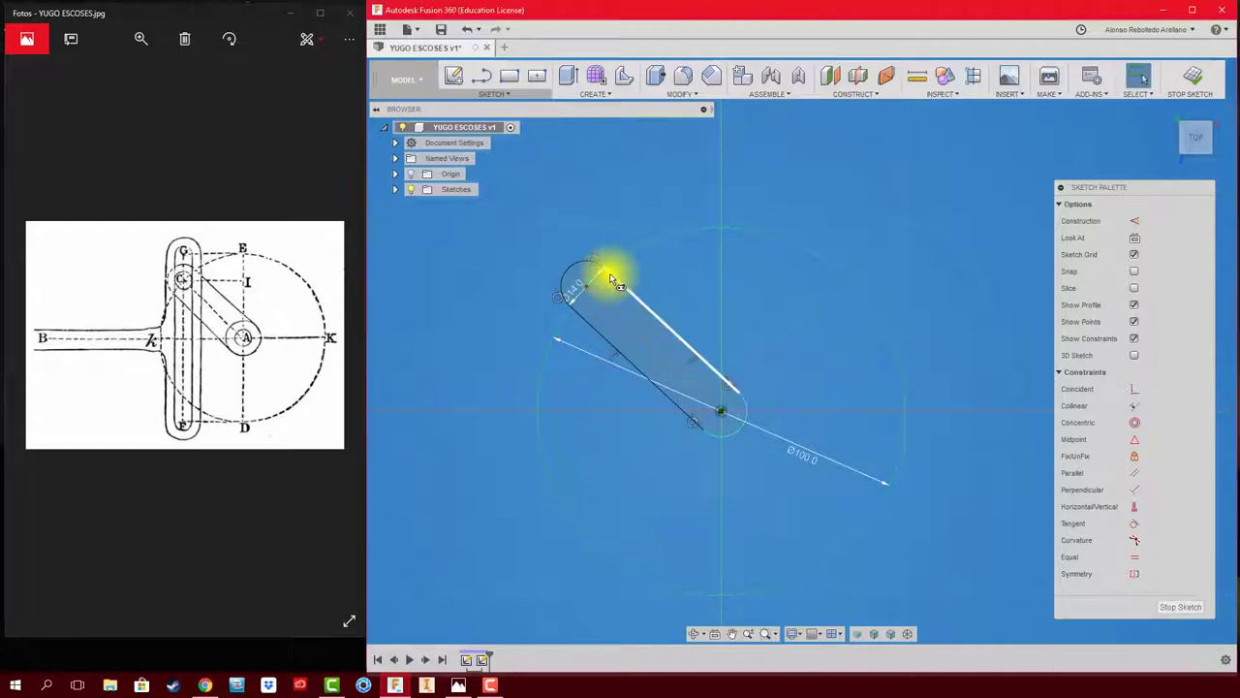
pyautogui.scroll(1, 806, 407)
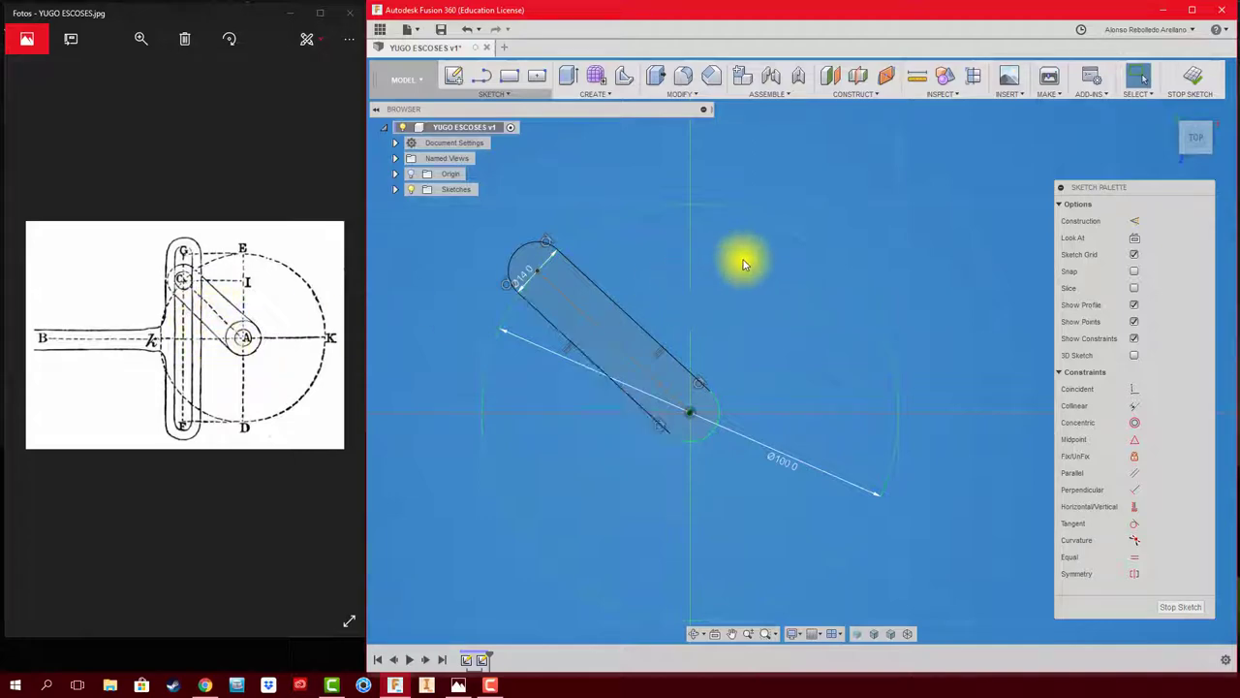
pyautogui.moveTo(742, 275); pyautogui.dragTo(768, 284, button='middle')
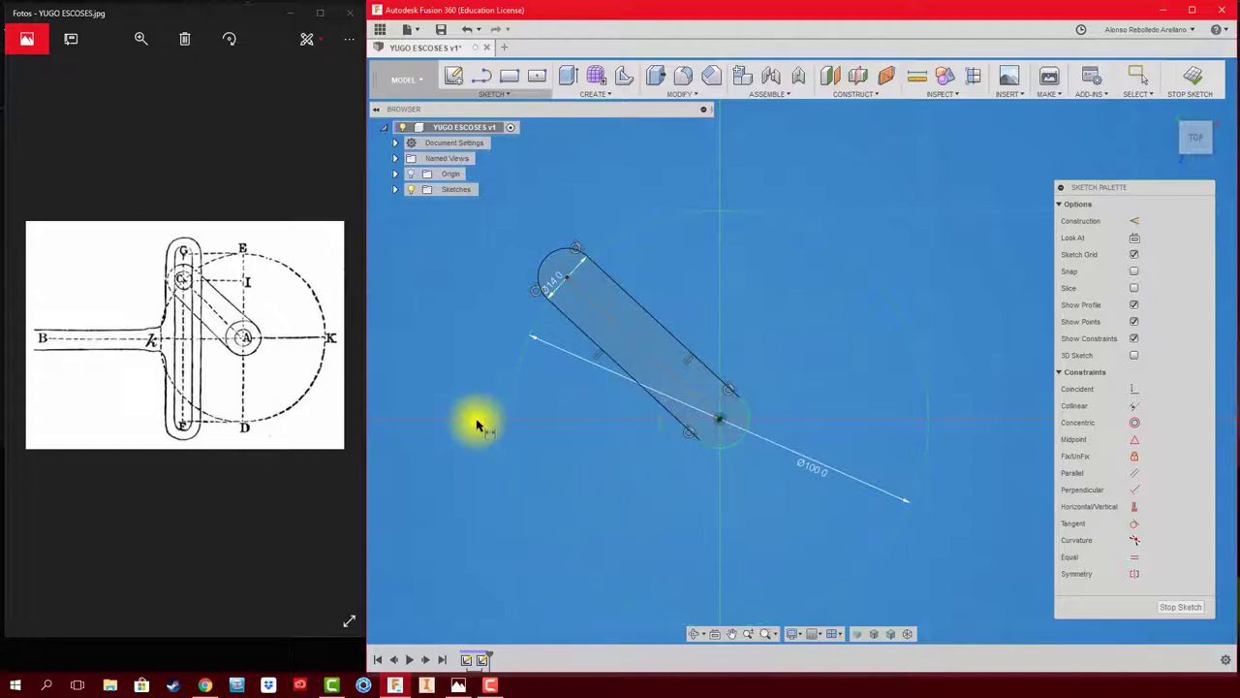
# - Draw a horizontal line across the circle through its centre and make it construction geometry
pyautogui.click(479, 75)
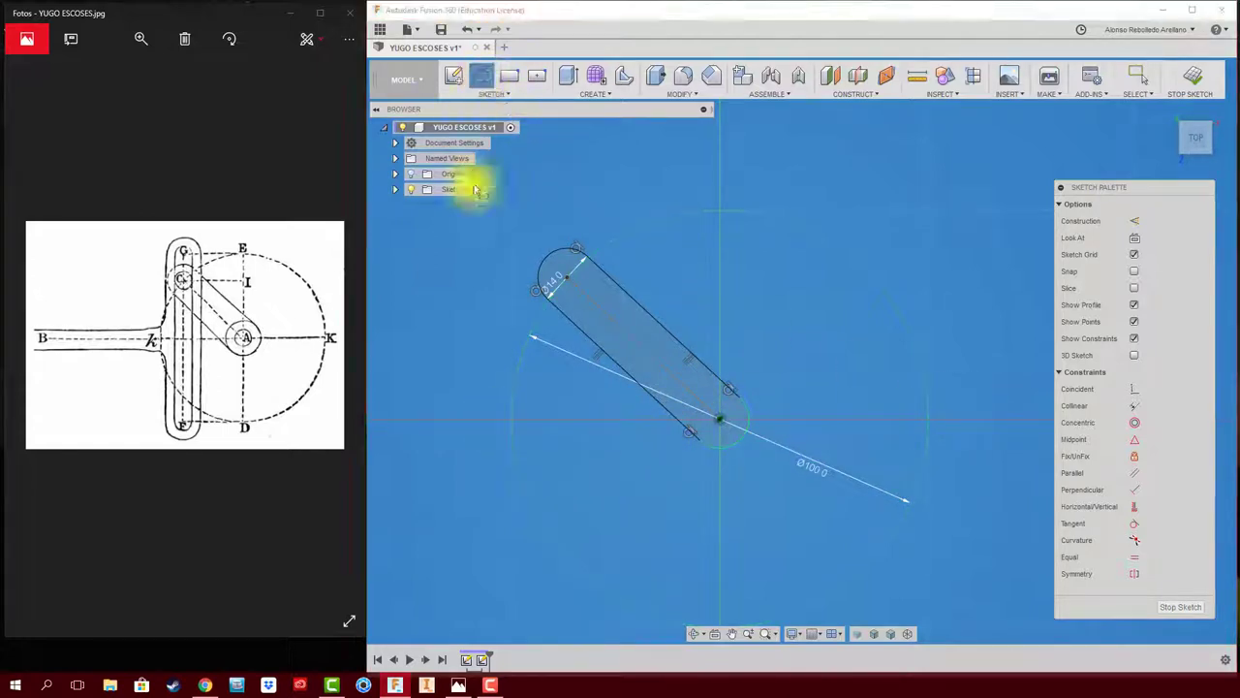
pyautogui.click(429, 420)
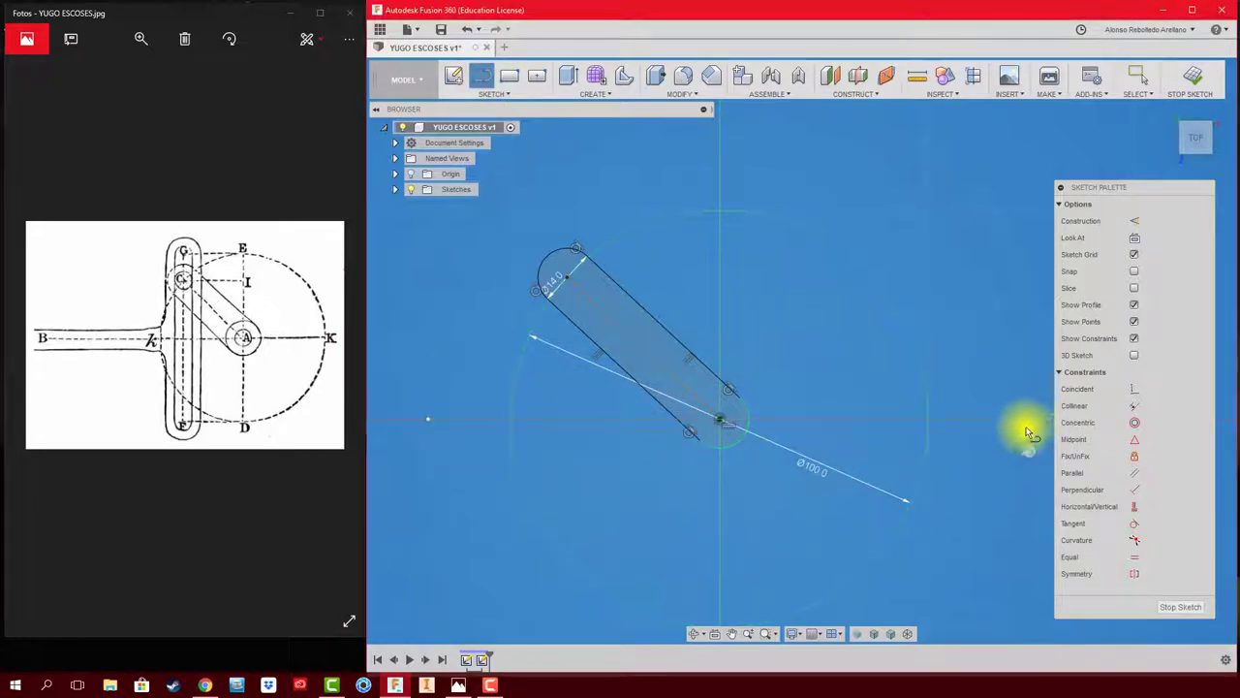
pyautogui.click(1029, 423)
pyautogui.press('Escape')
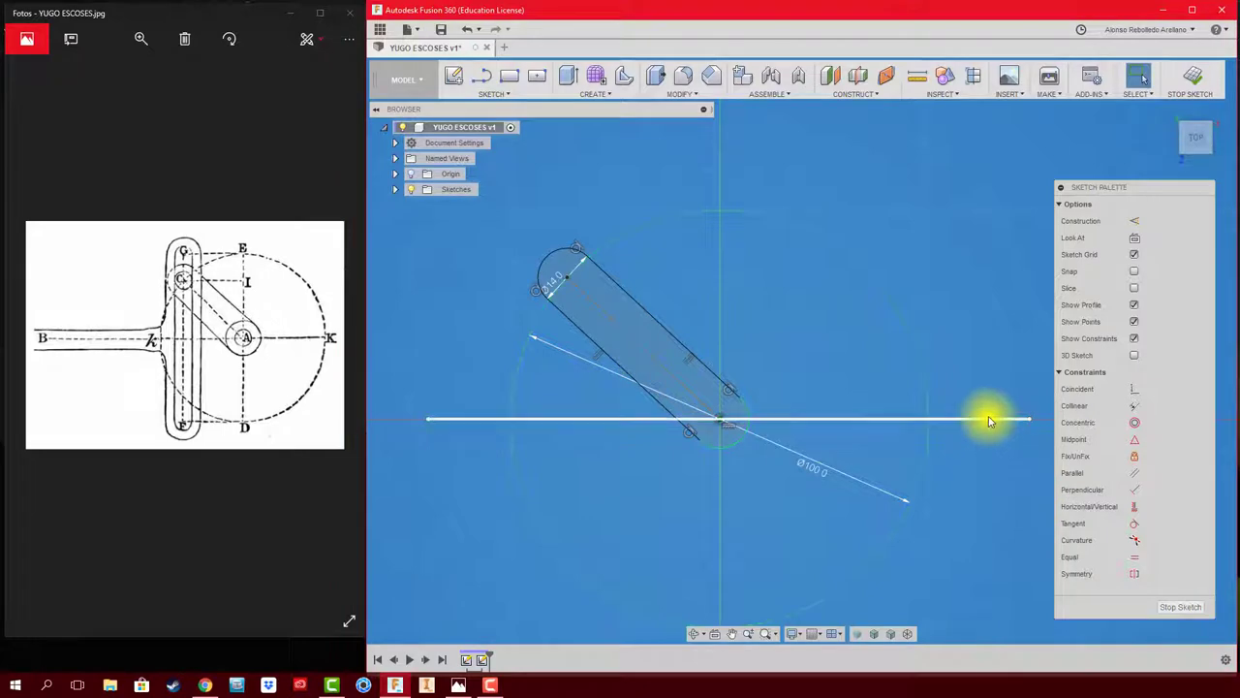
pyautogui.click(984, 419)
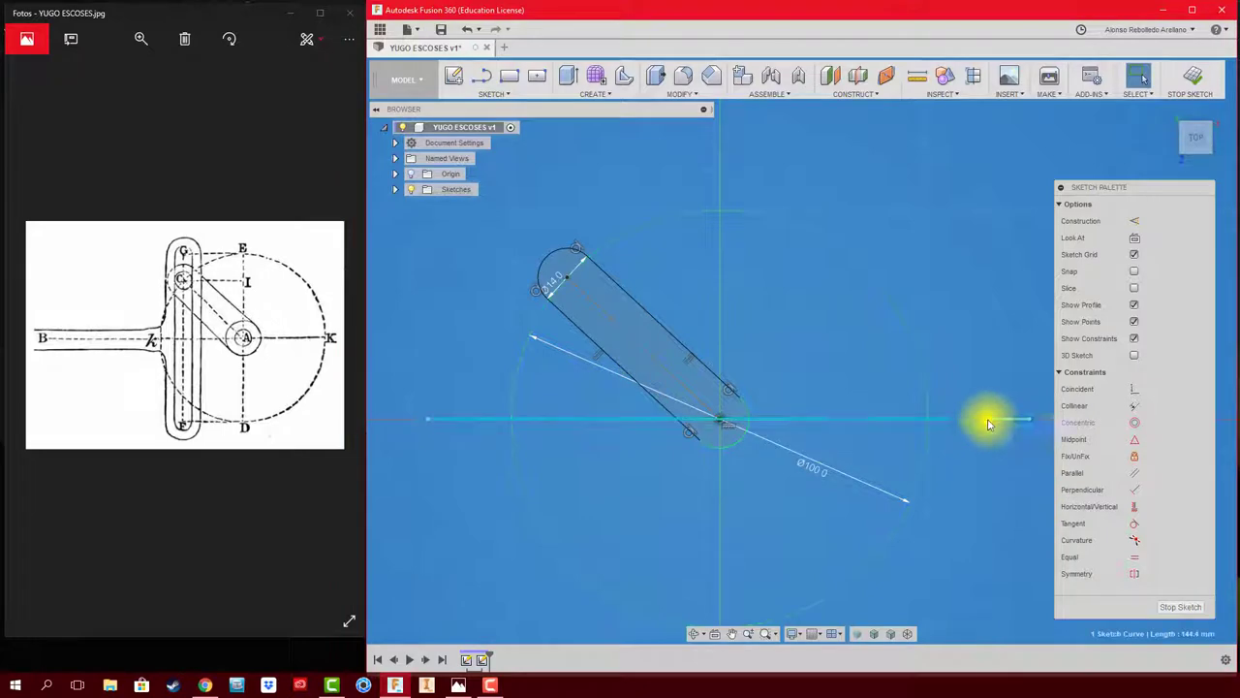
pyautogui.click(1136, 223)
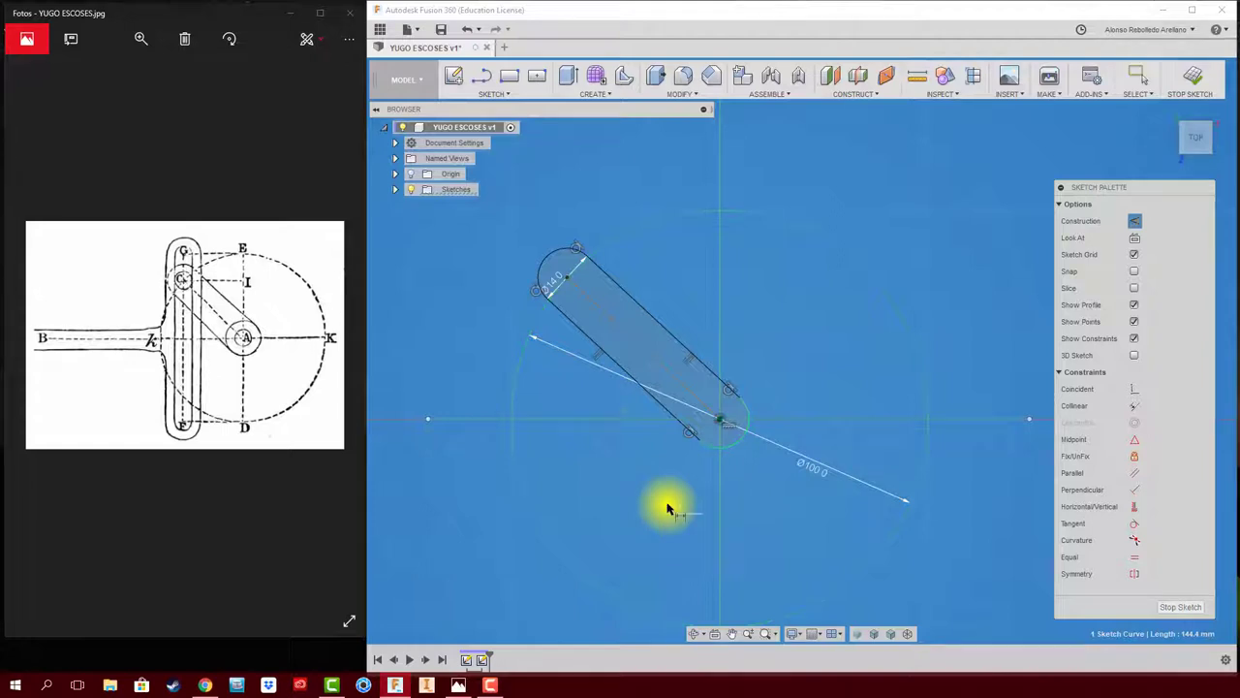
pyautogui.moveTo(611, 422)
pyautogui.mouseDown()
pyautogui.moveTo(667, 361)
pyautogui.moveTo(656, 360)
pyautogui.mouseUp()
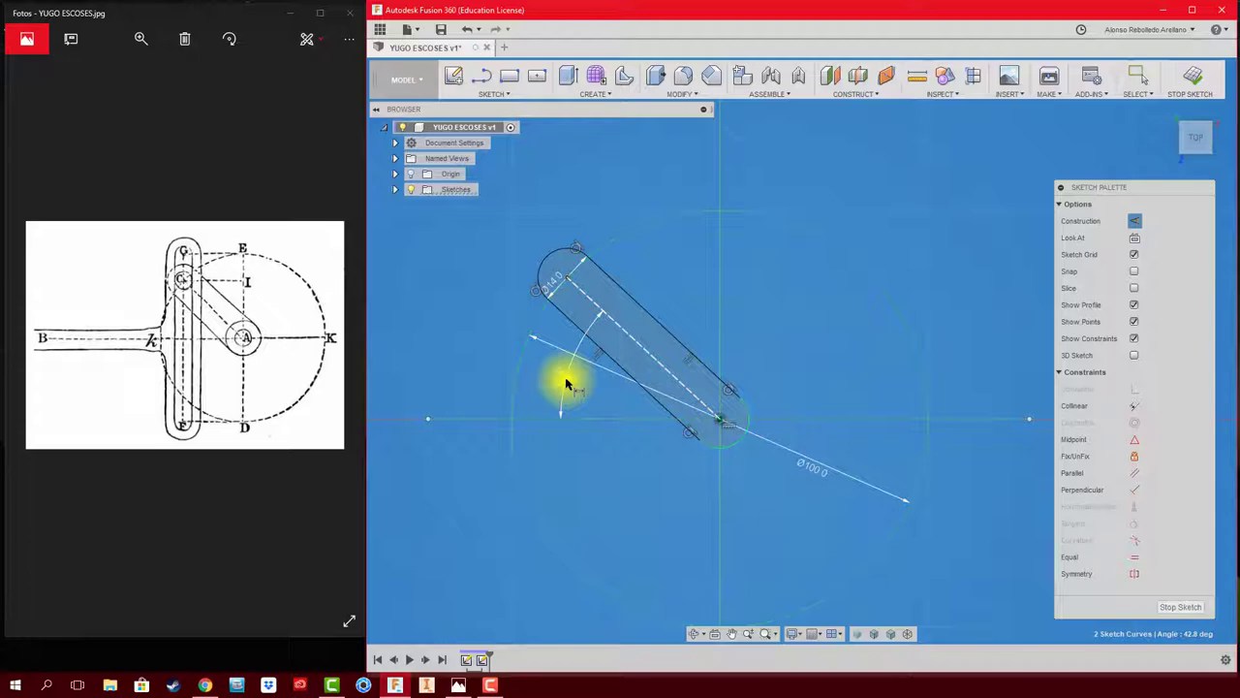
# - Dimension the angle between the slot and the horizontal construction line as 45°
pyautogui.click(566, 382)
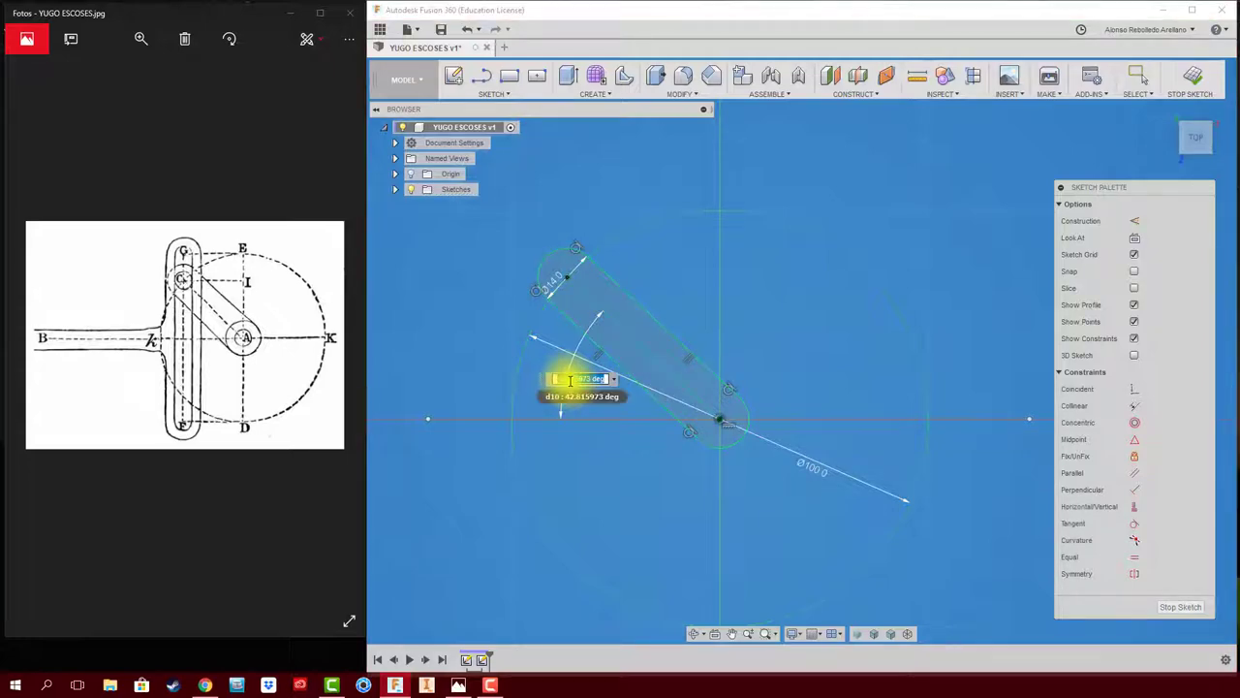
pyautogui.write('45')
pyautogui.press('Return')
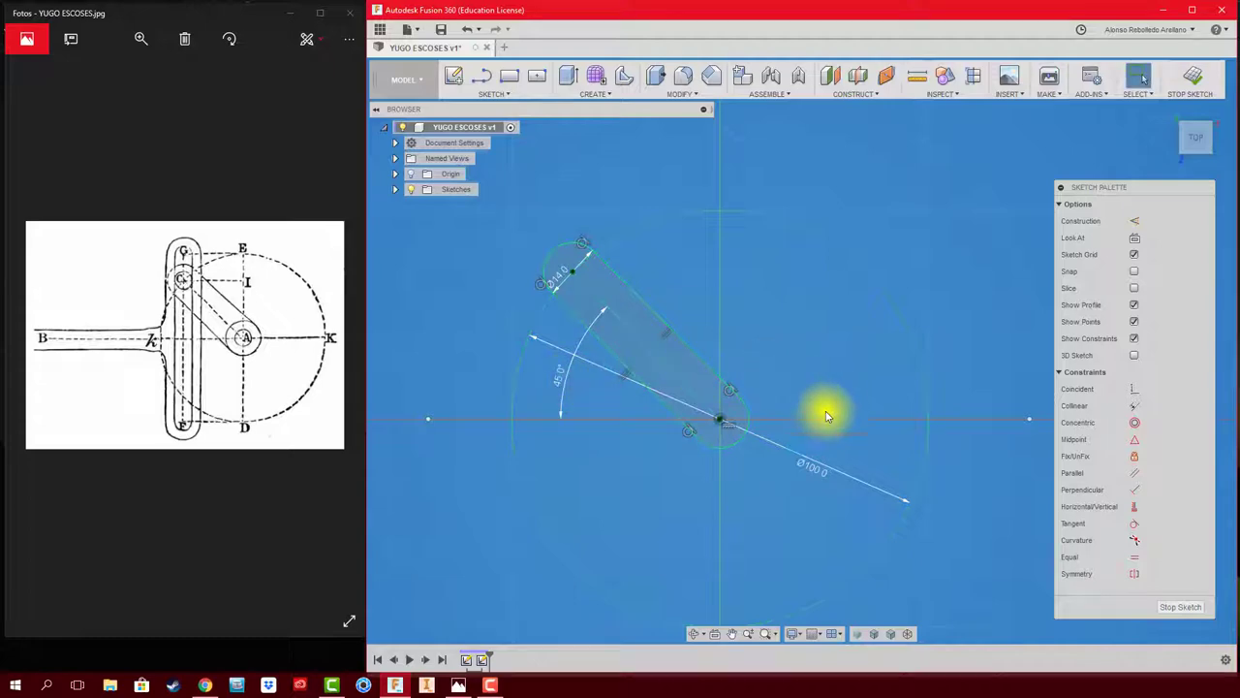
pyautogui.press('Escape')
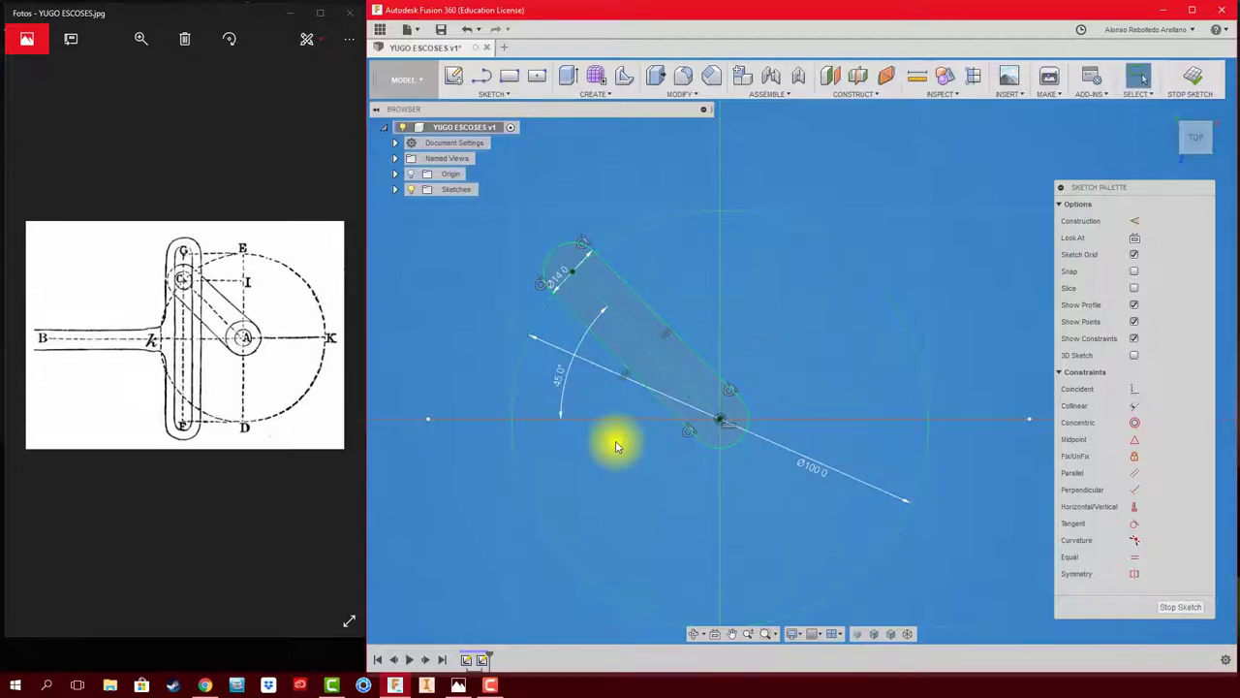
pyautogui.scroll(2, 443, 368)
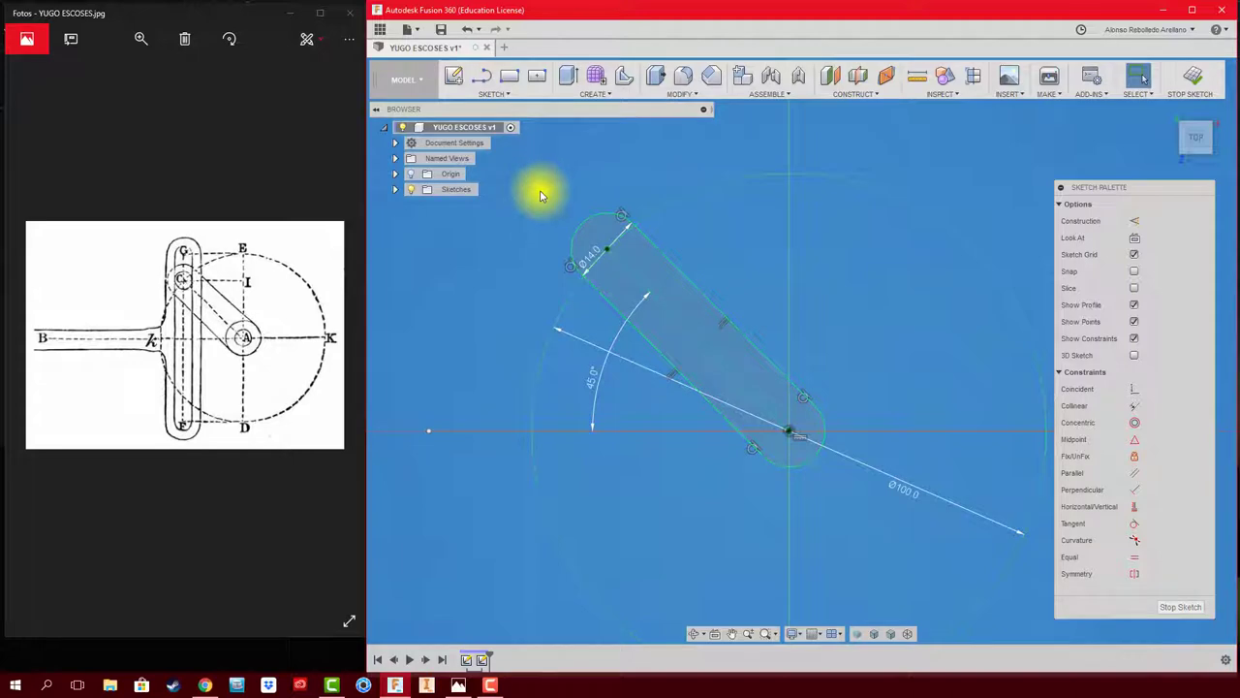
pyautogui.press('c')
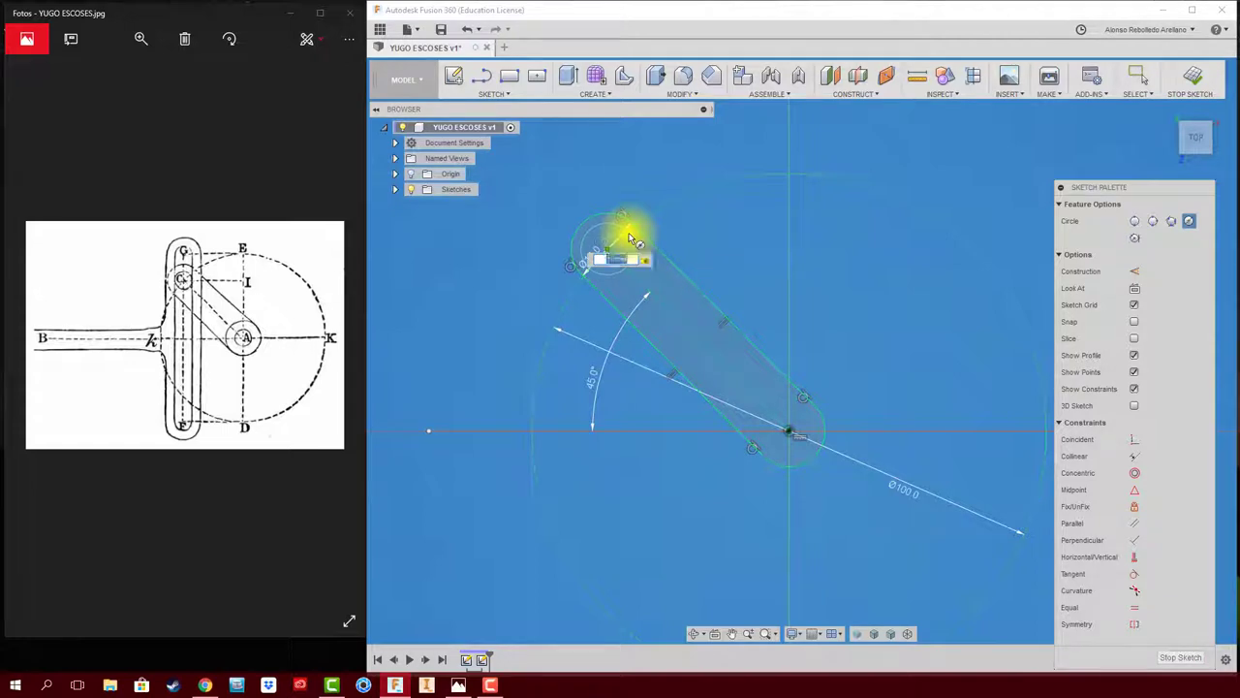
# - Draw circles centred on the slot's outer end and on its end at the origin
pyautogui.write('14')
pyautogui.press('Return')
pyautogui.press('Escape')
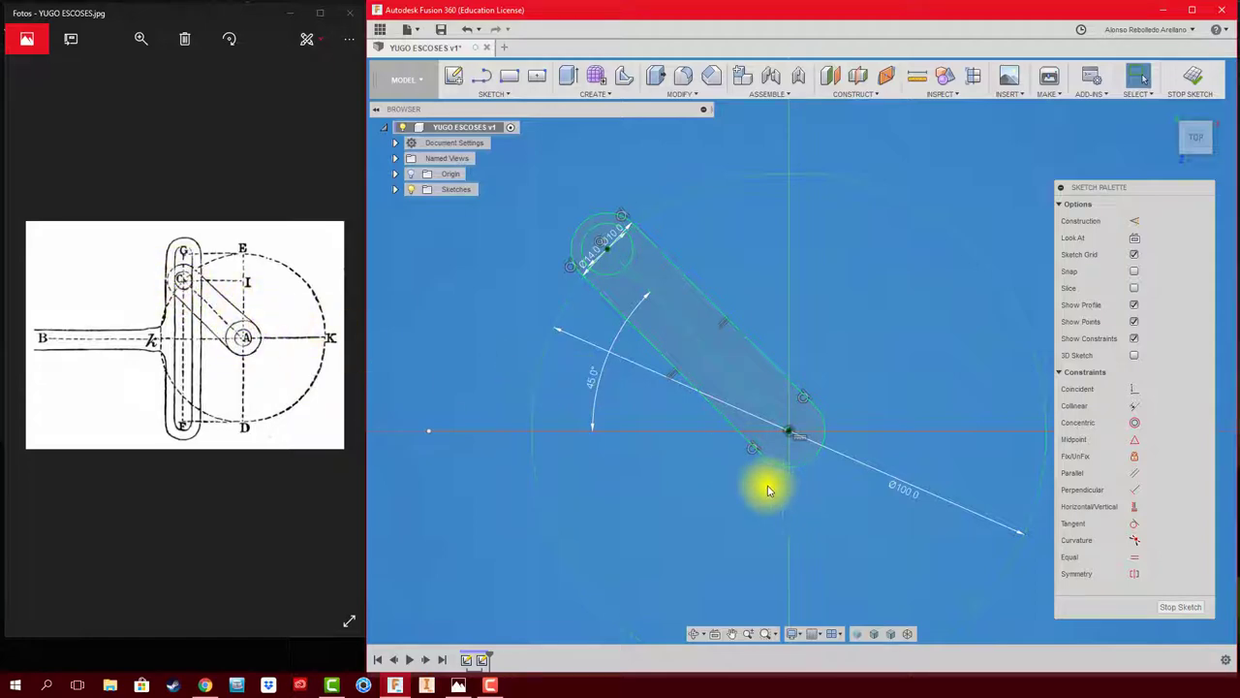
pyautogui.press('c')
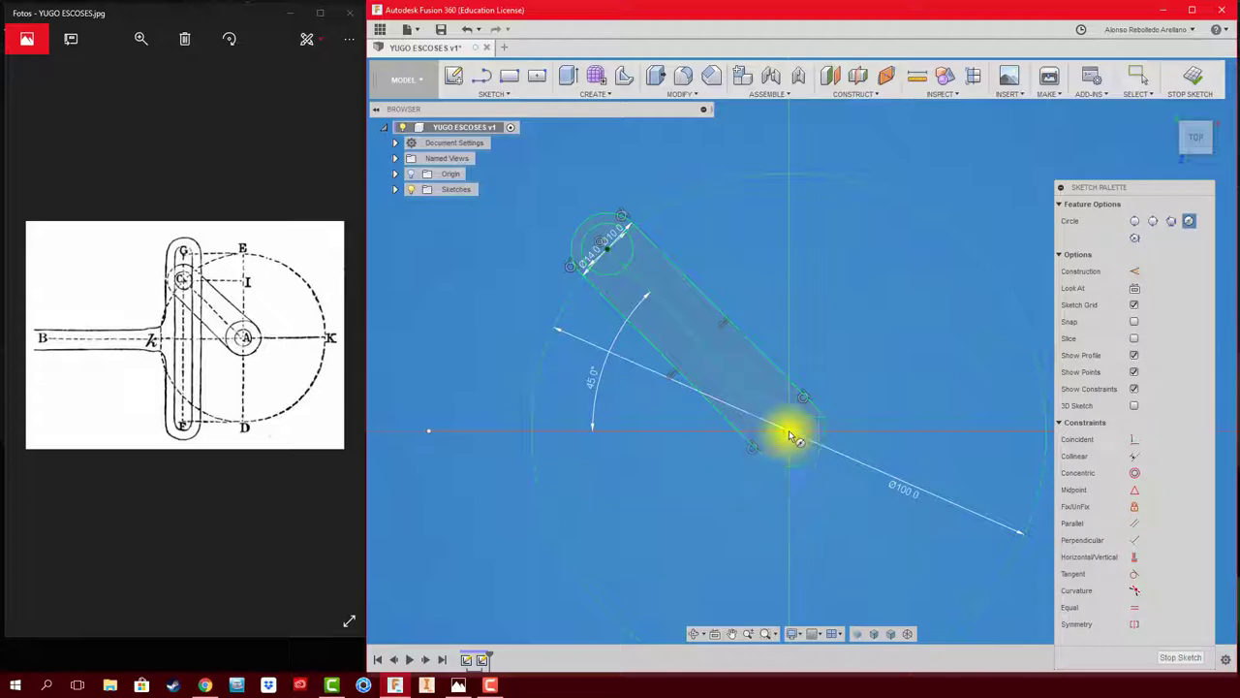
pyautogui.click(789, 429)
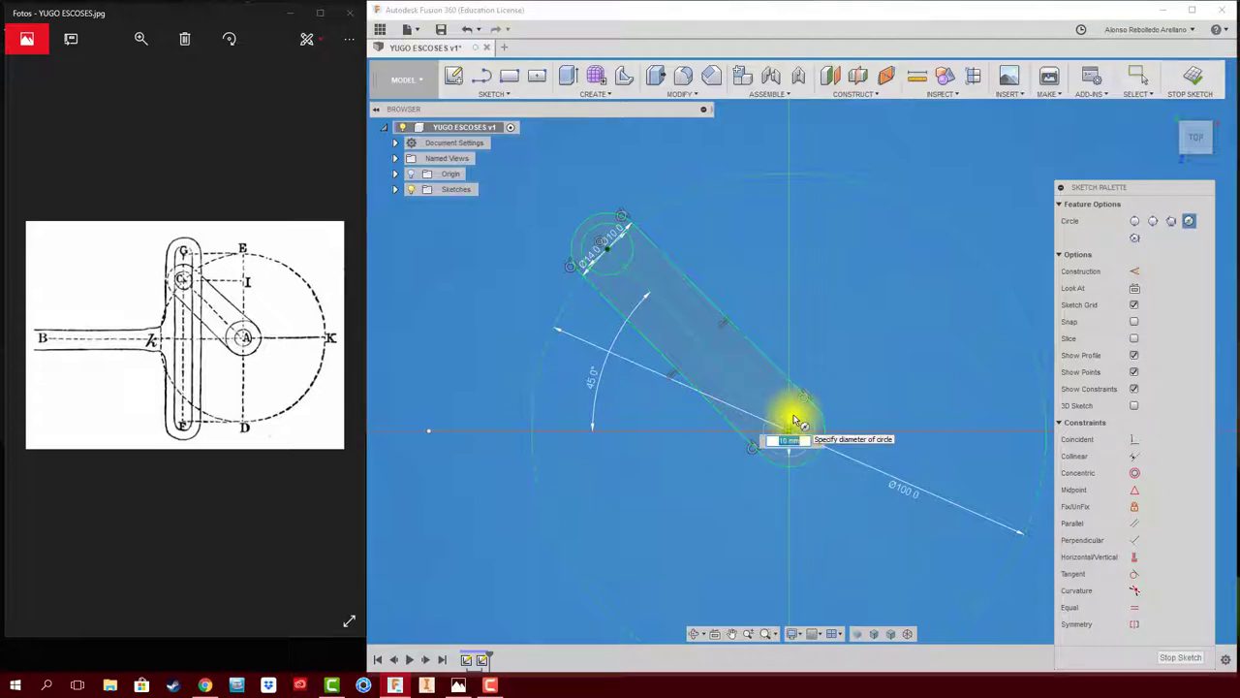
pyautogui.click(794, 420)
pyautogui.moveTo(707, 595)
pyautogui.mouseDown(button='middle')
pyautogui.moveTo(765, 429)
pyautogui.moveTo(684, 429)
pyautogui.mouseUp(button='middle')
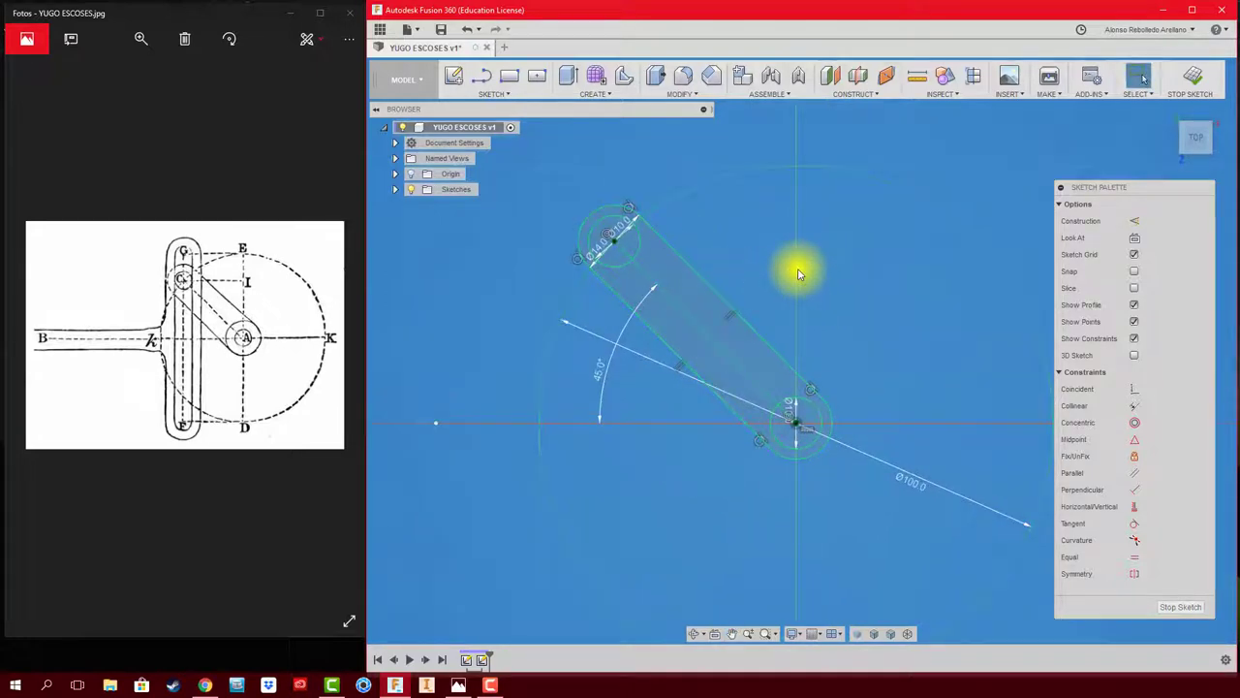
pyautogui.press('l')
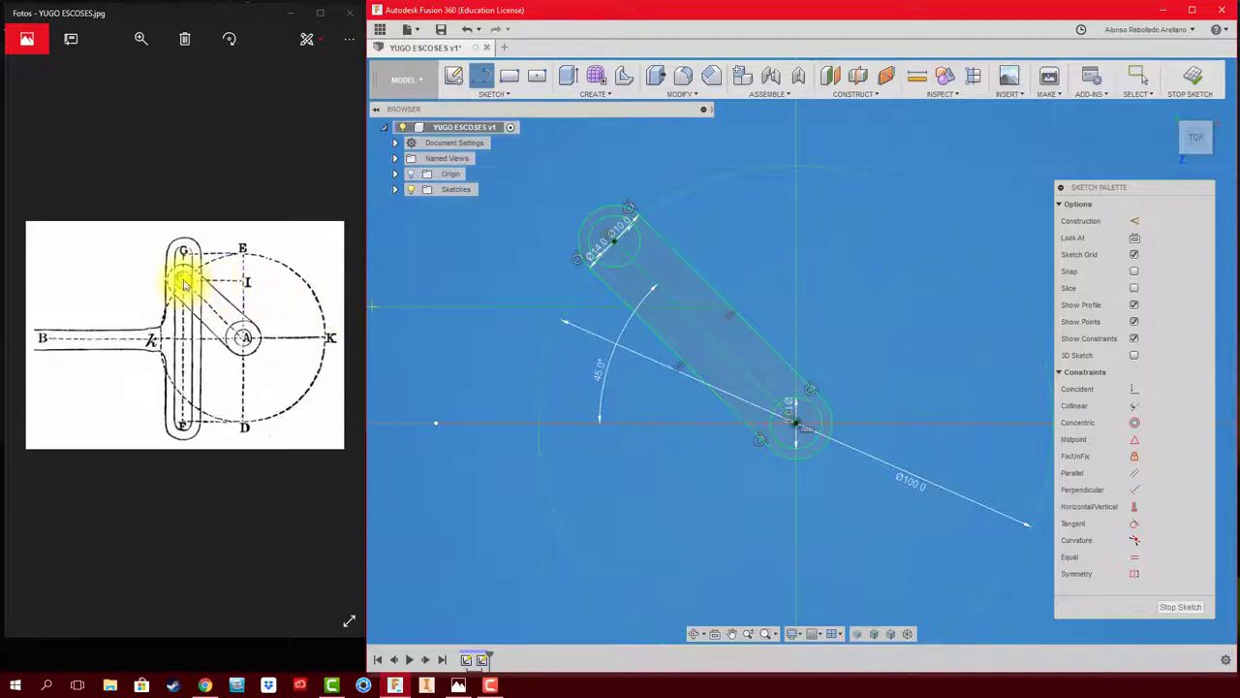
# - Draw a horizontal construction line from the small circle's centre to the right
pyautogui.click(613, 239)
pyautogui.click(819, 244)
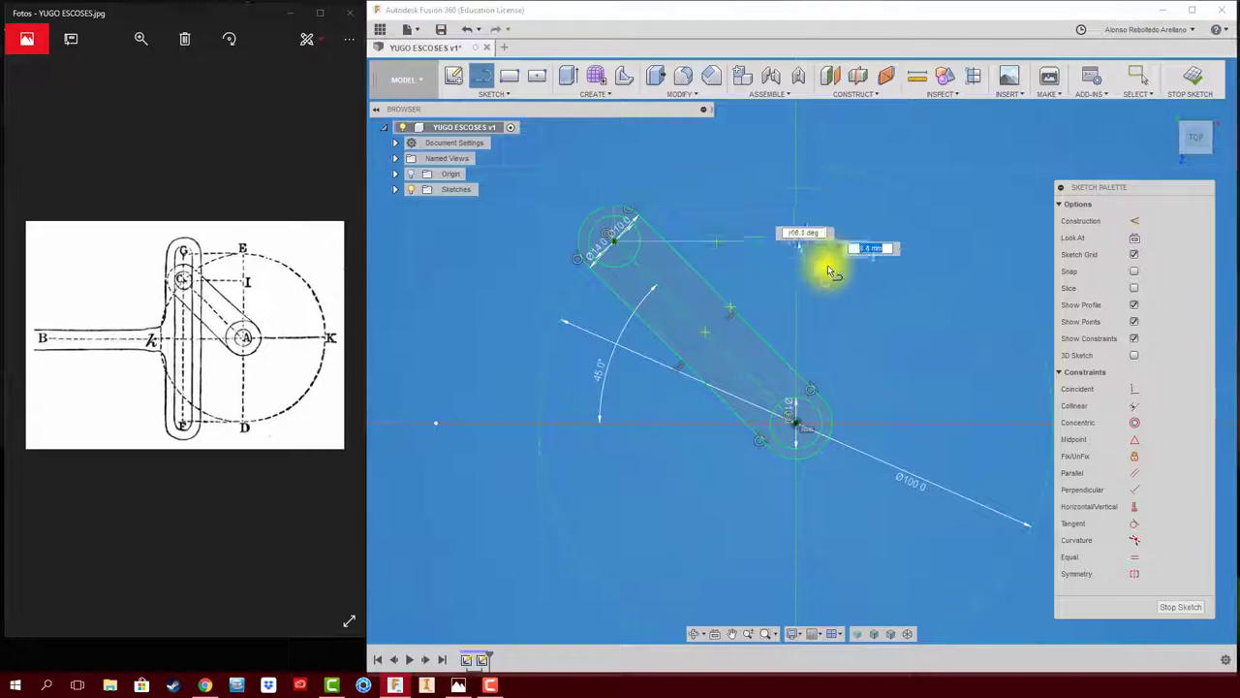
pyautogui.press('Escape')
pyautogui.click(805, 241)
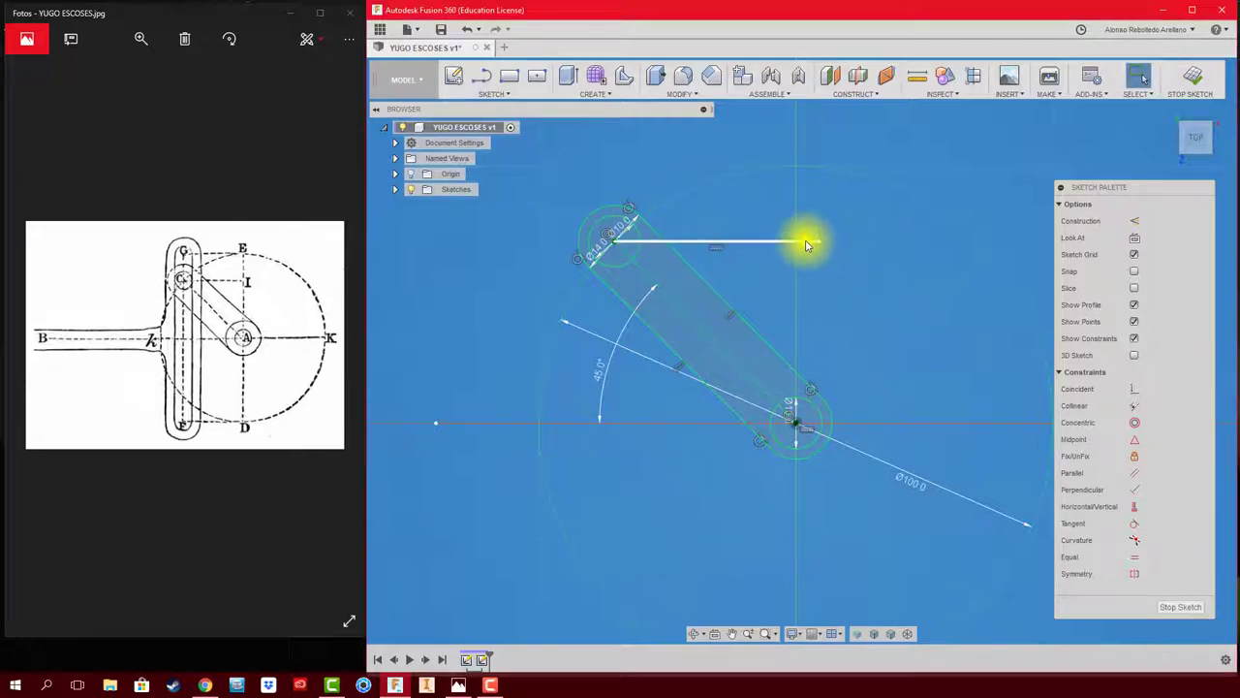
pyautogui.click(1135, 221)
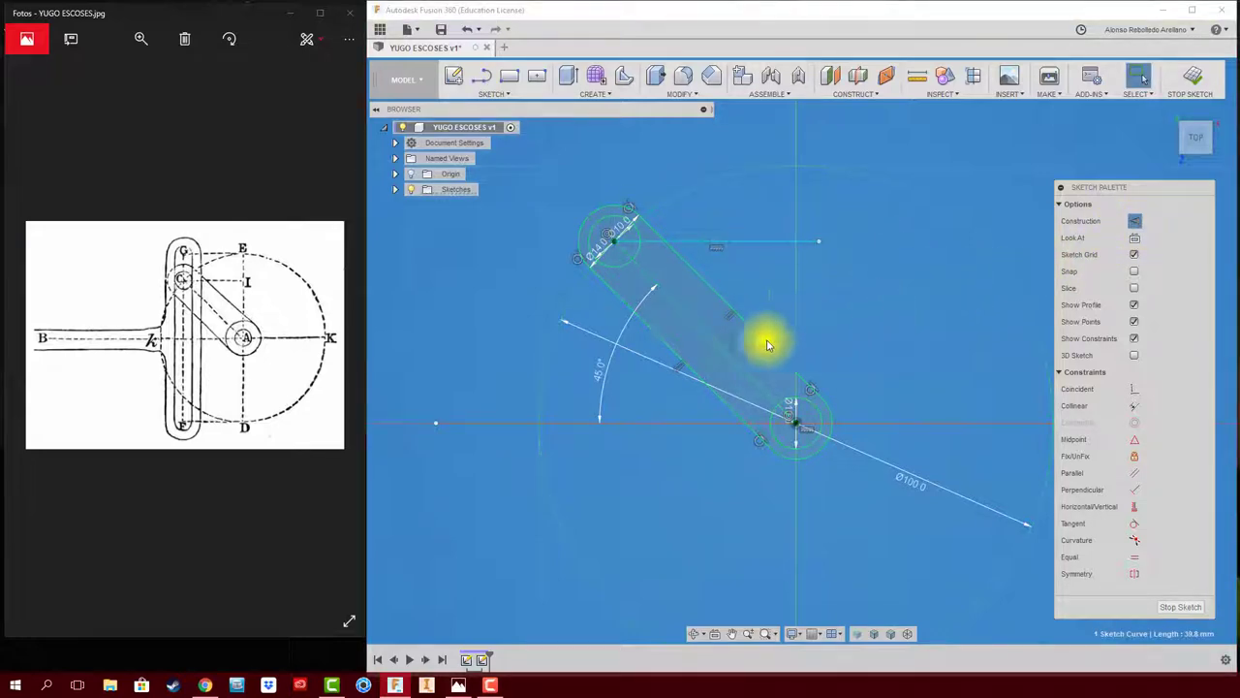
pyautogui.moveTo(670, 362); pyautogui.dragTo(672, 313, button='middle')
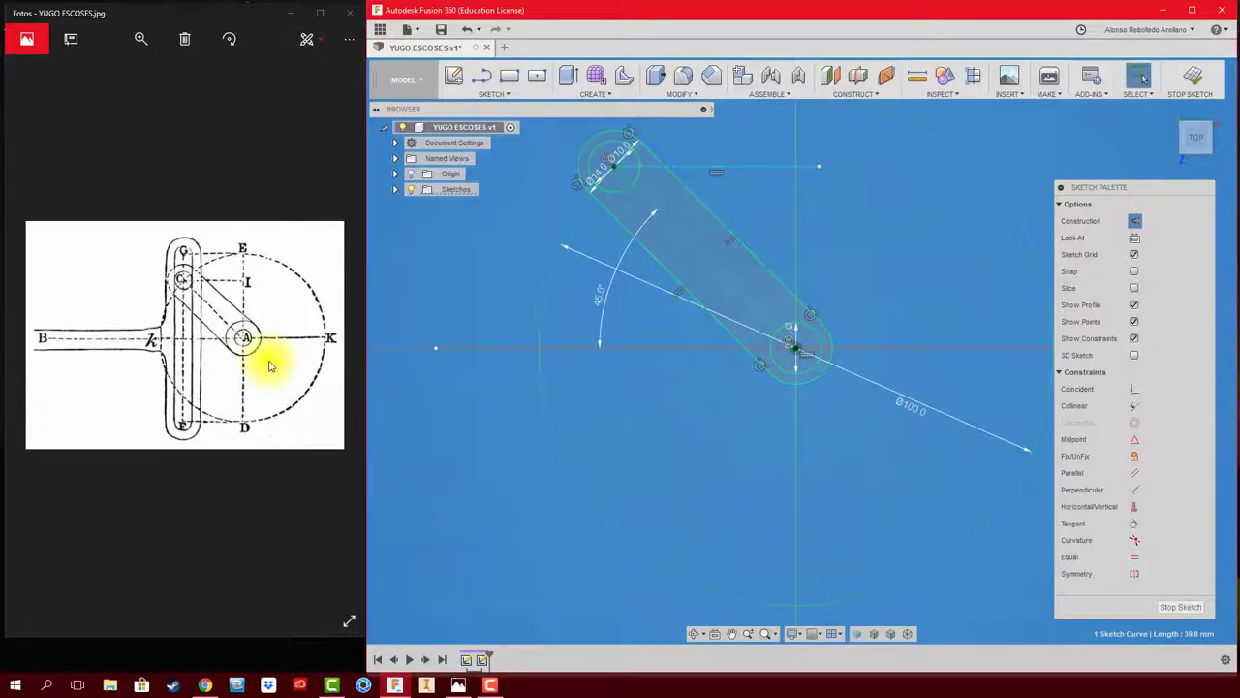
pyautogui.scroll(-1, 609, 376)
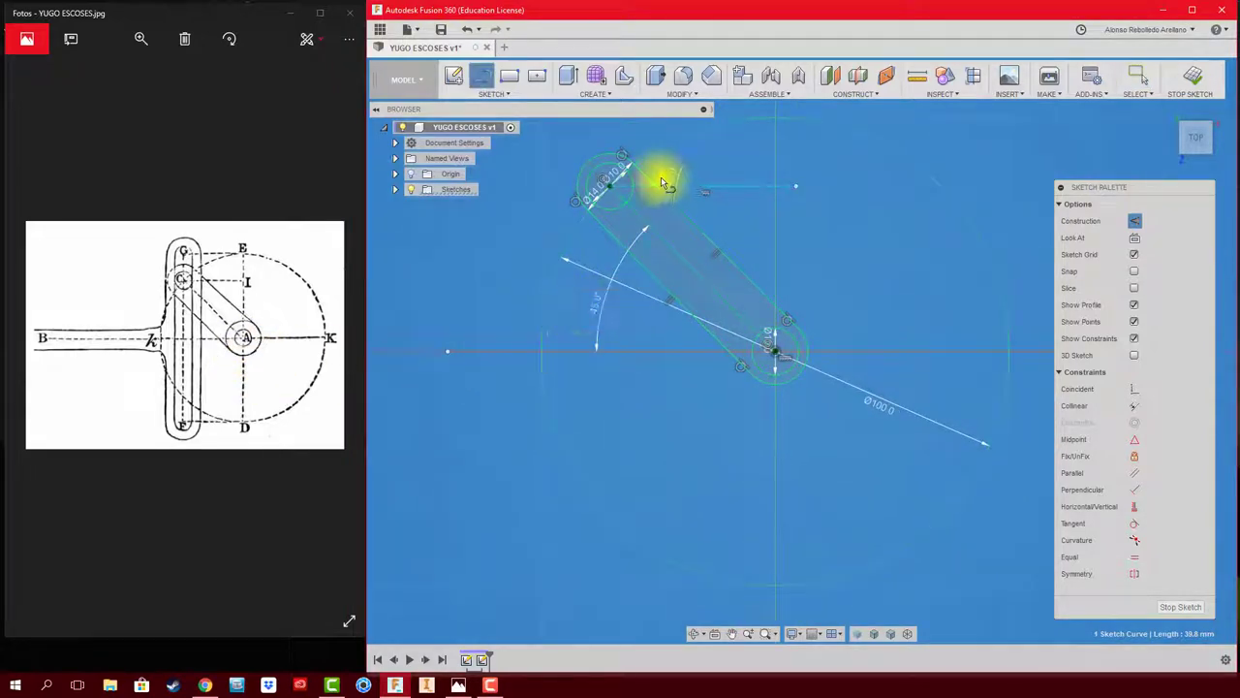
# - Draw a vertical construction line from the upper circle centre down well below the crank
pyautogui.press('l')
pyautogui.click(609, 186)
pyautogui.moveTo(604, 475); pyautogui.dragTo(614, 387, button='middle')
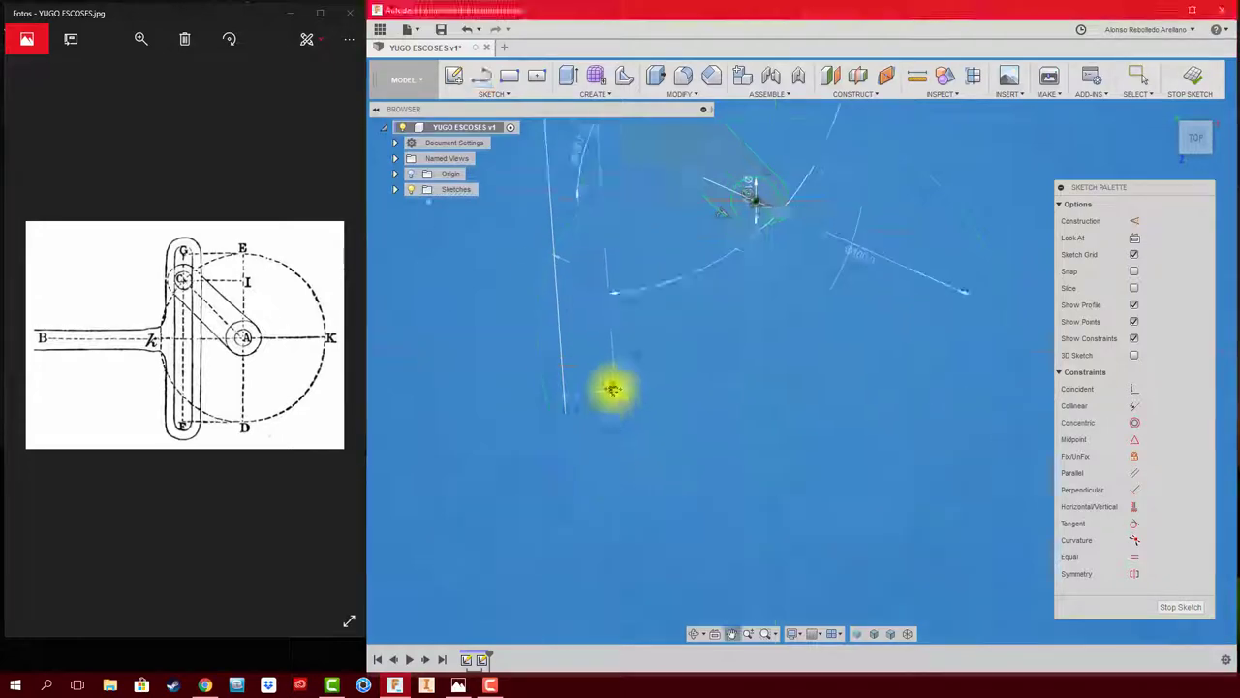
pyautogui.click(588, 504)
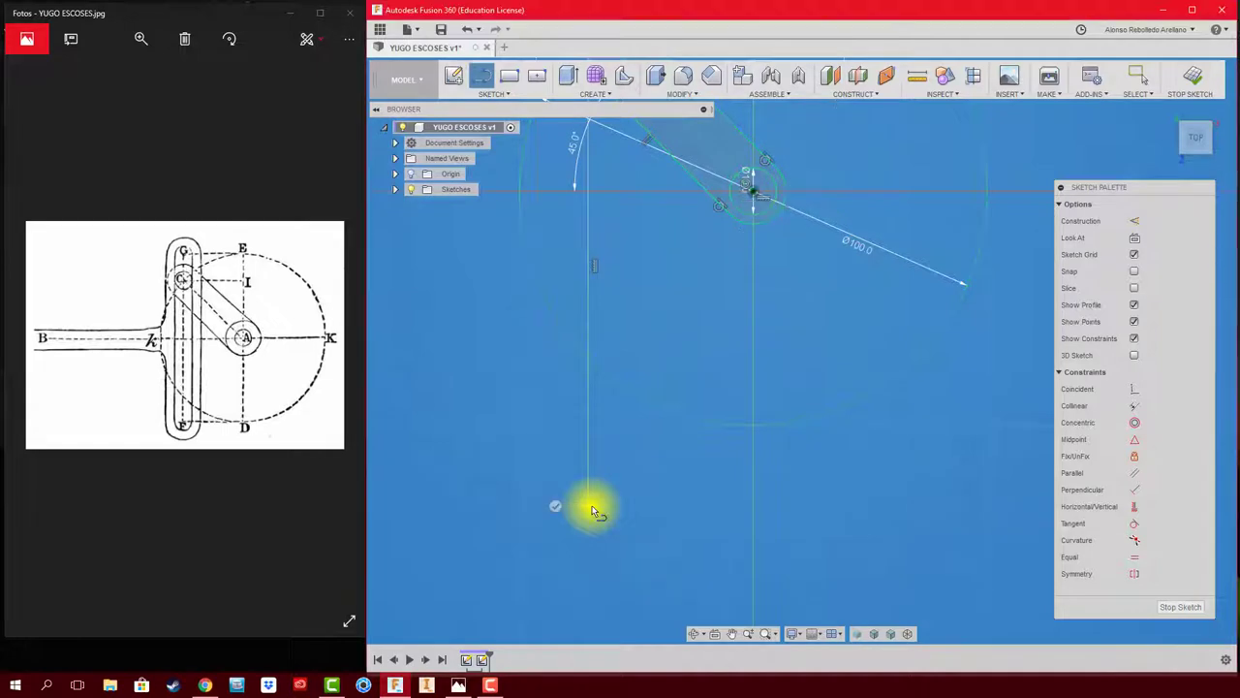
pyautogui.press('Escape')
pyautogui.click(588, 470)
pyautogui.click(1137, 225)
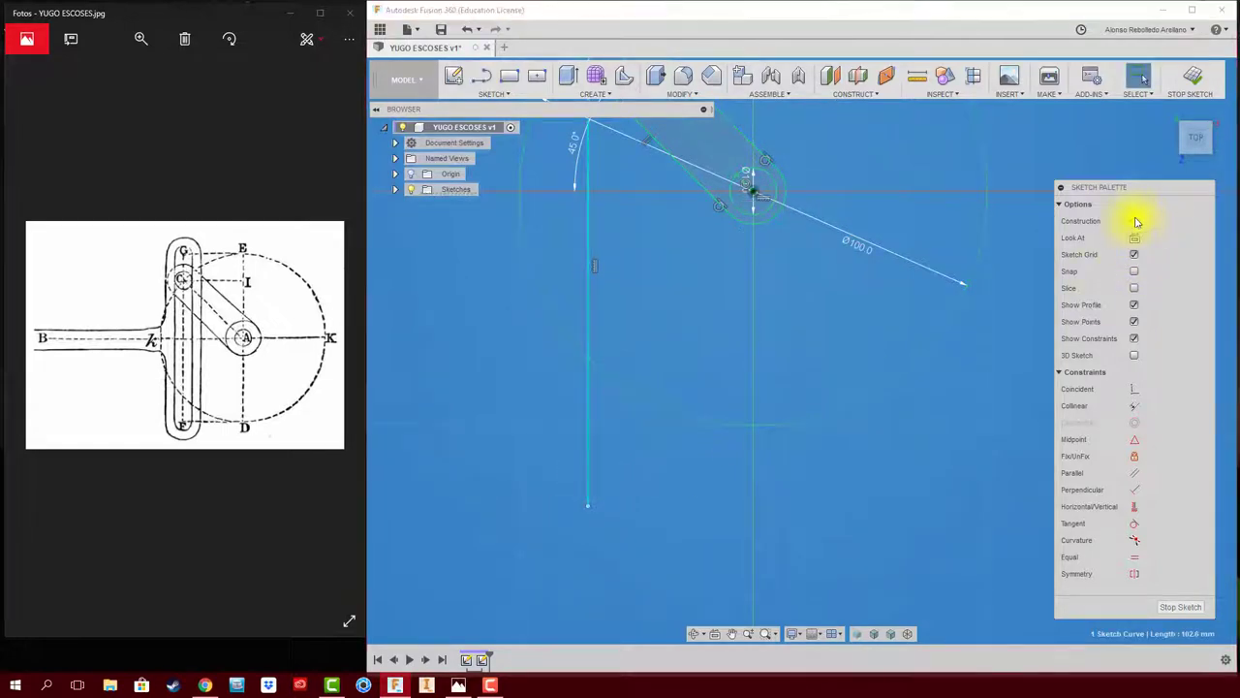
pyautogui.moveTo(612, 476); pyautogui.dragTo(640, 559, button='middle')
pyautogui.scroll(-2, 649, 523)
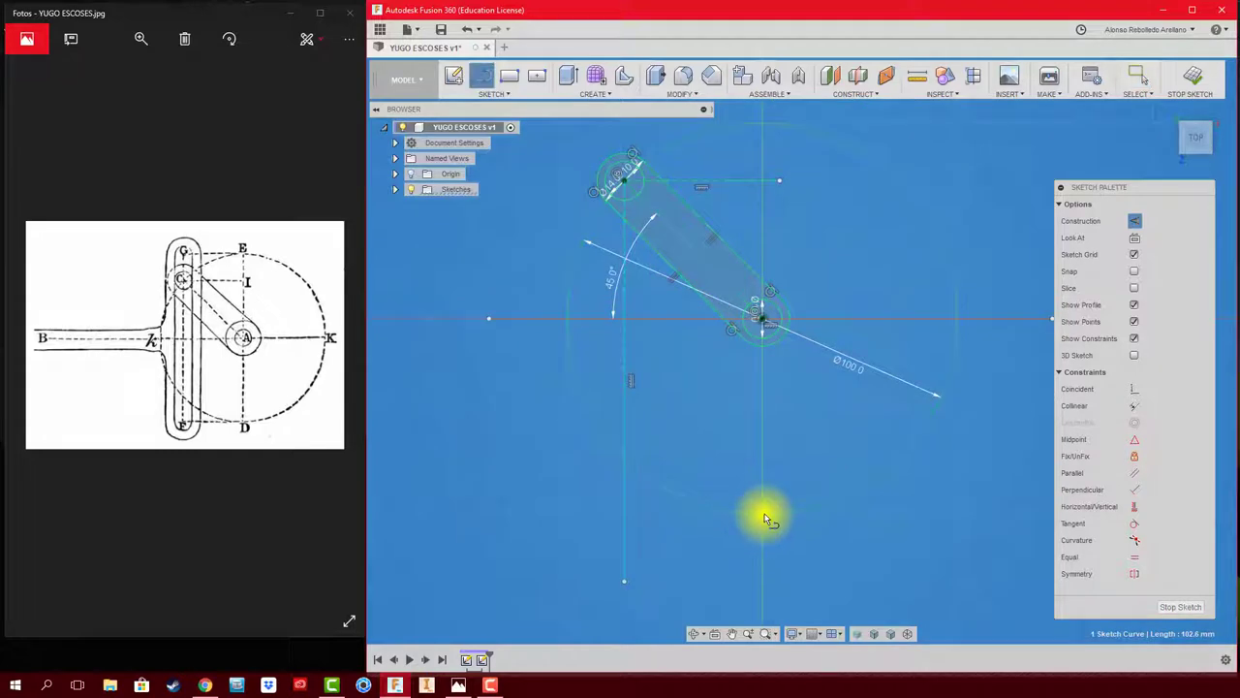
# - Add a vertical construction line below the crank pivot and a horizontal one leftward from its end
pyautogui.click(762, 320)
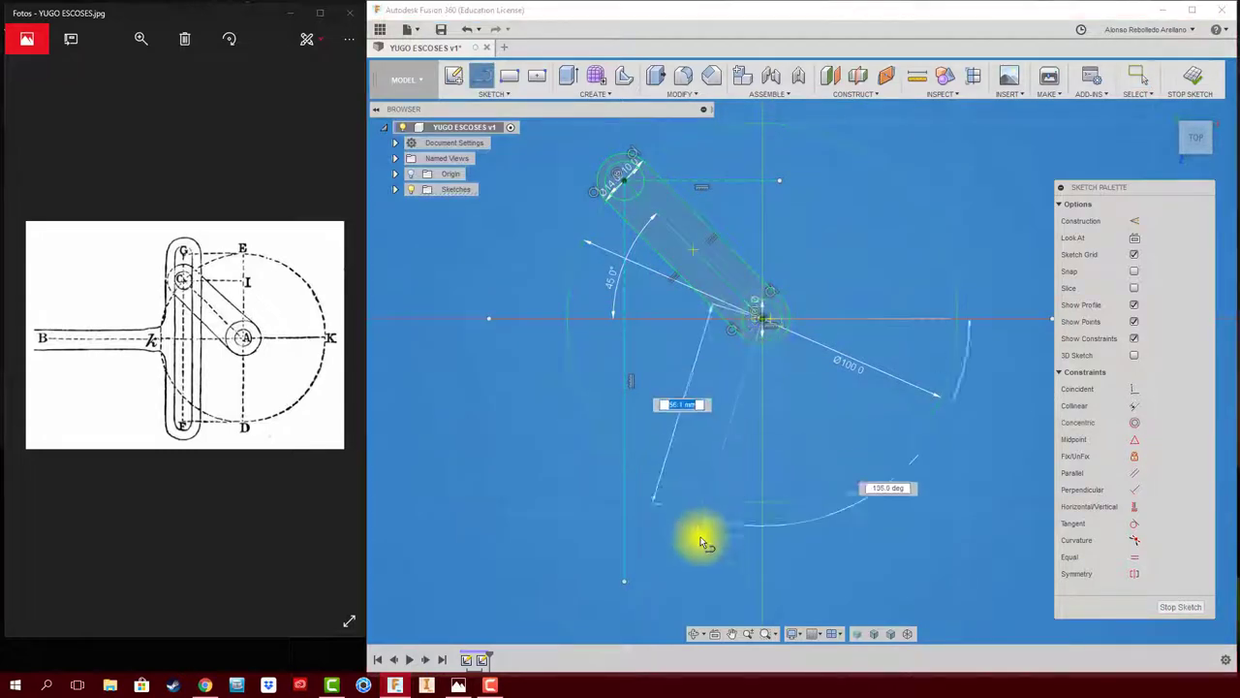
pyautogui.click(763, 588)
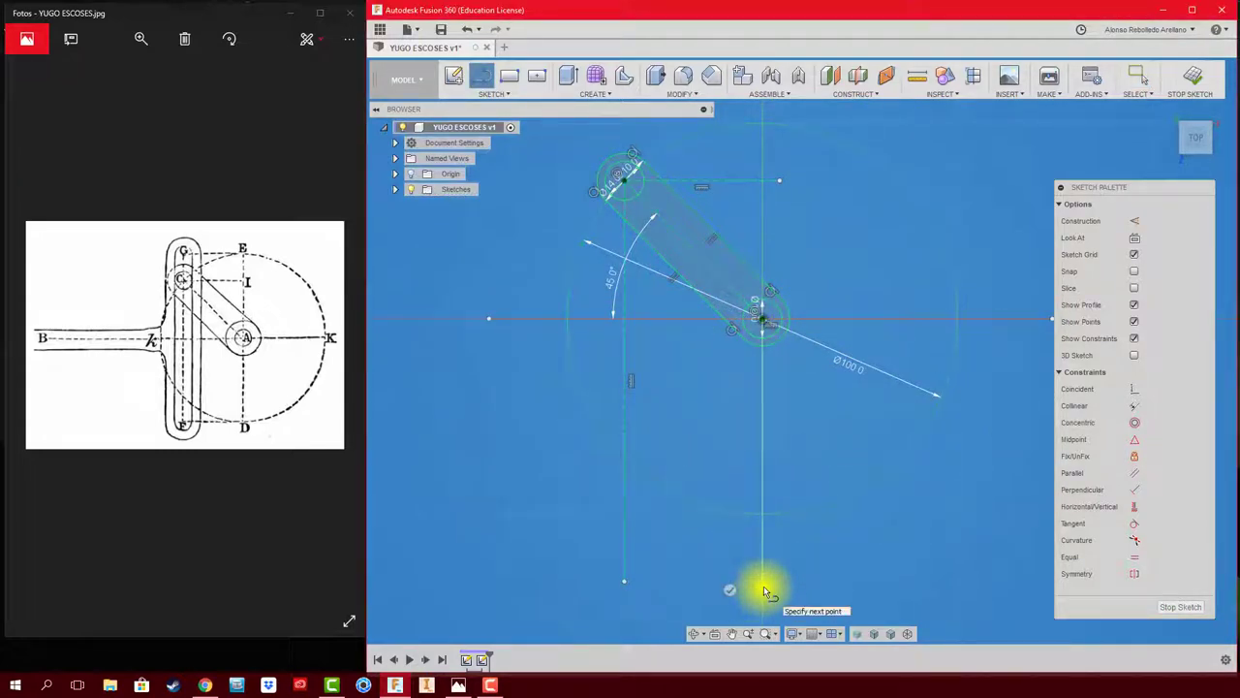
pyautogui.press('Escape')
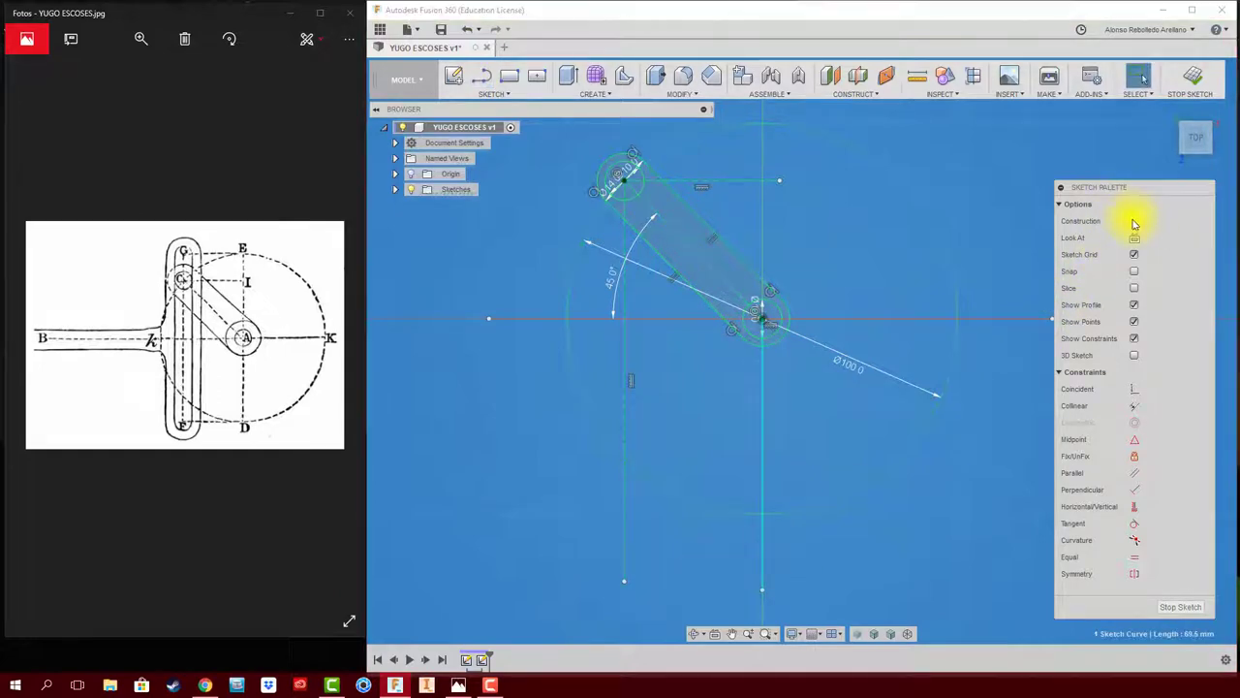
pyautogui.click(1134, 222)
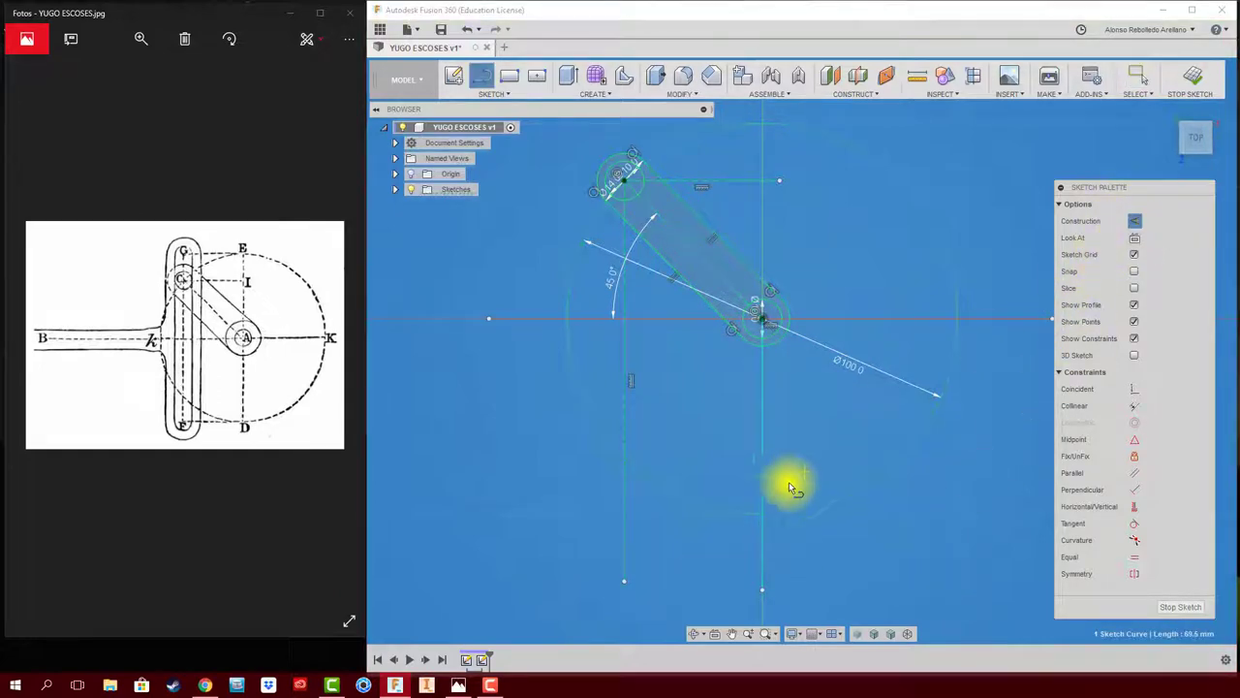
pyautogui.click(760, 512)
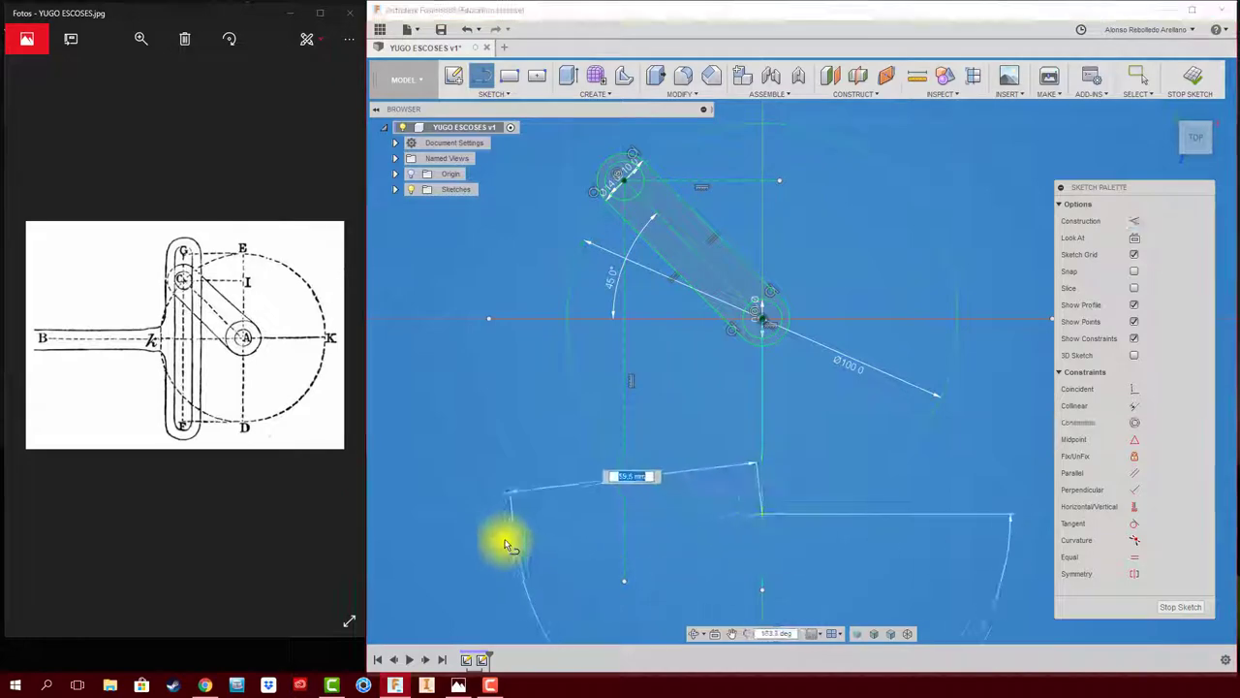
pyautogui.click(419, 514)
pyautogui.press('Escape')
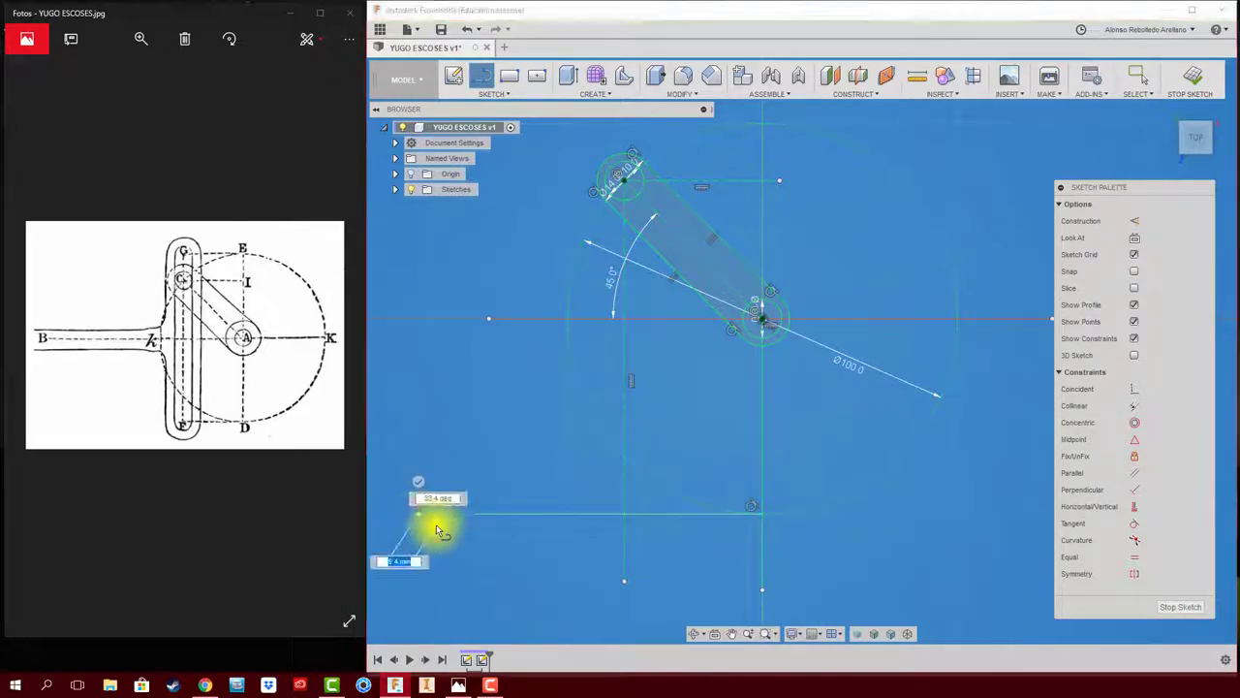
pyautogui.click(1135, 221)
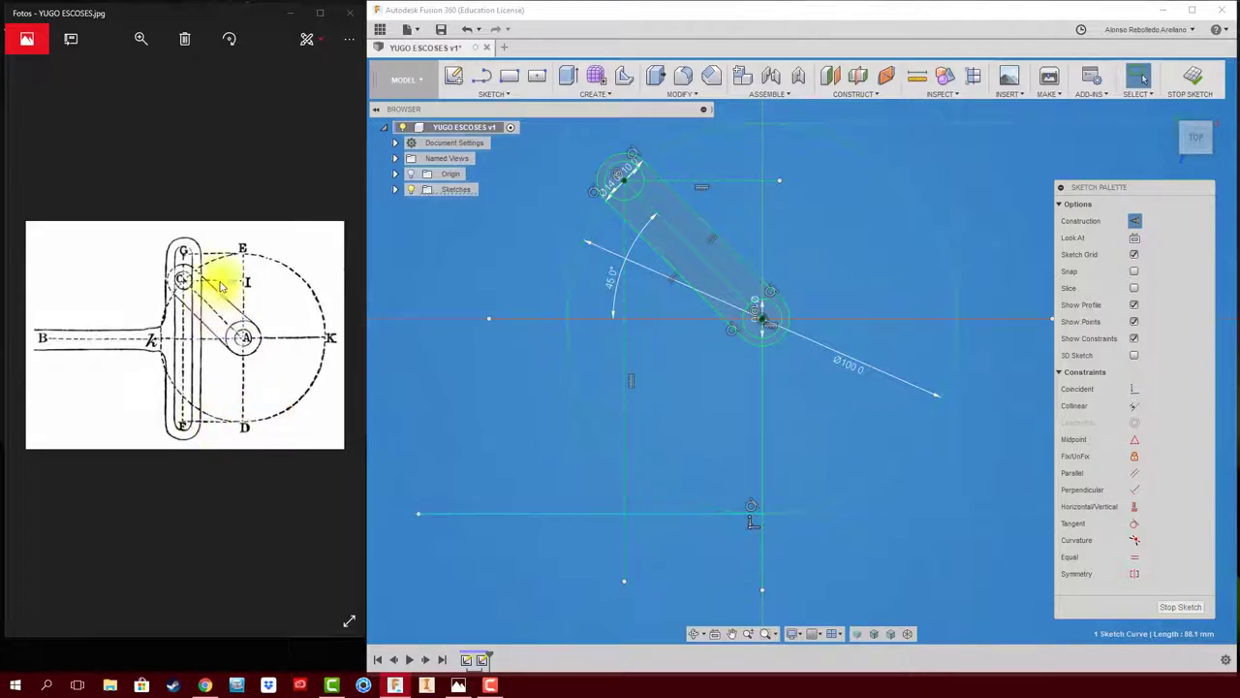
pyautogui.moveTo(653, 303); pyautogui.dragTo(654, 331, button='middle')
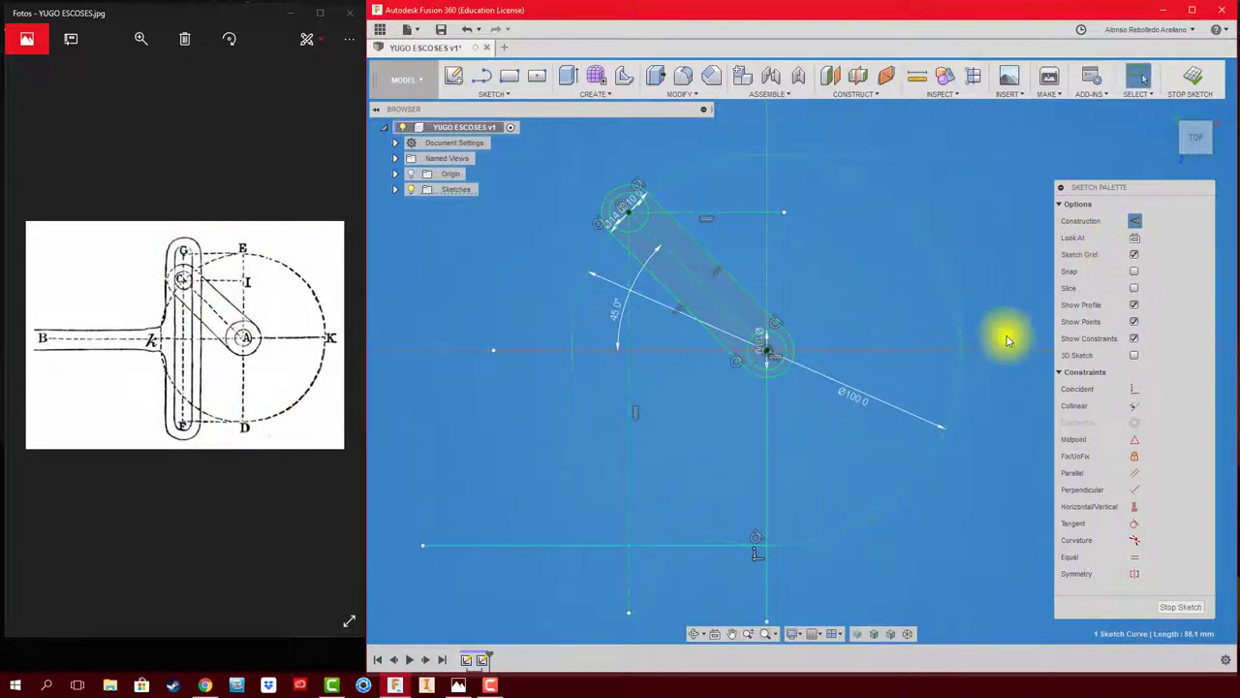
# - Add an upward construction line from the pivot and a top horizontal construction line leftward
pyautogui.press('l')
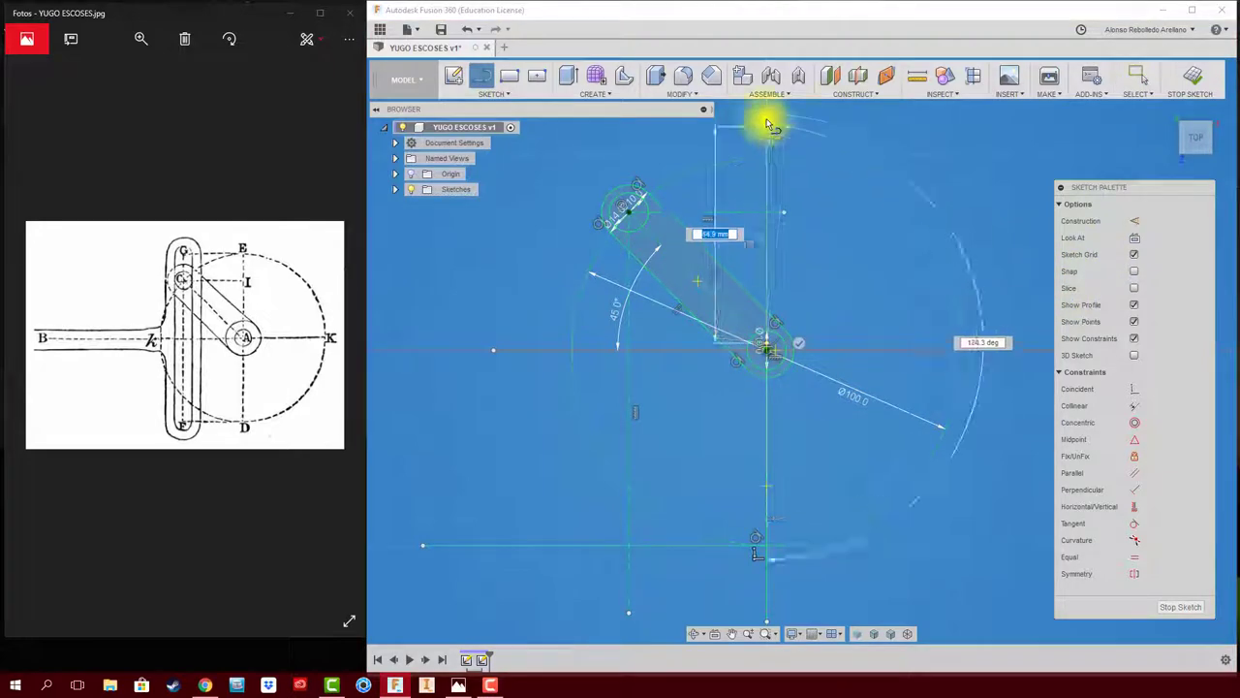
pyautogui.click(767, 115)
pyautogui.press('Escape')
pyautogui.click(768, 132)
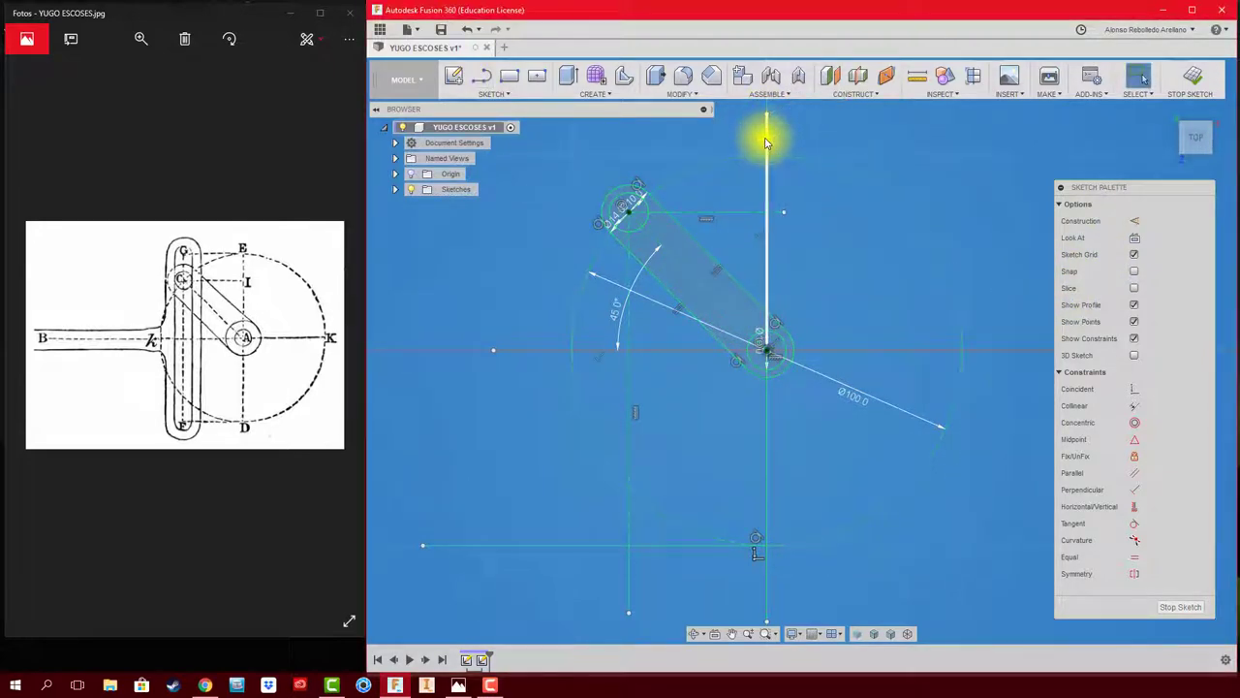
pyautogui.click(1135, 221)
pyautogui.press('l')
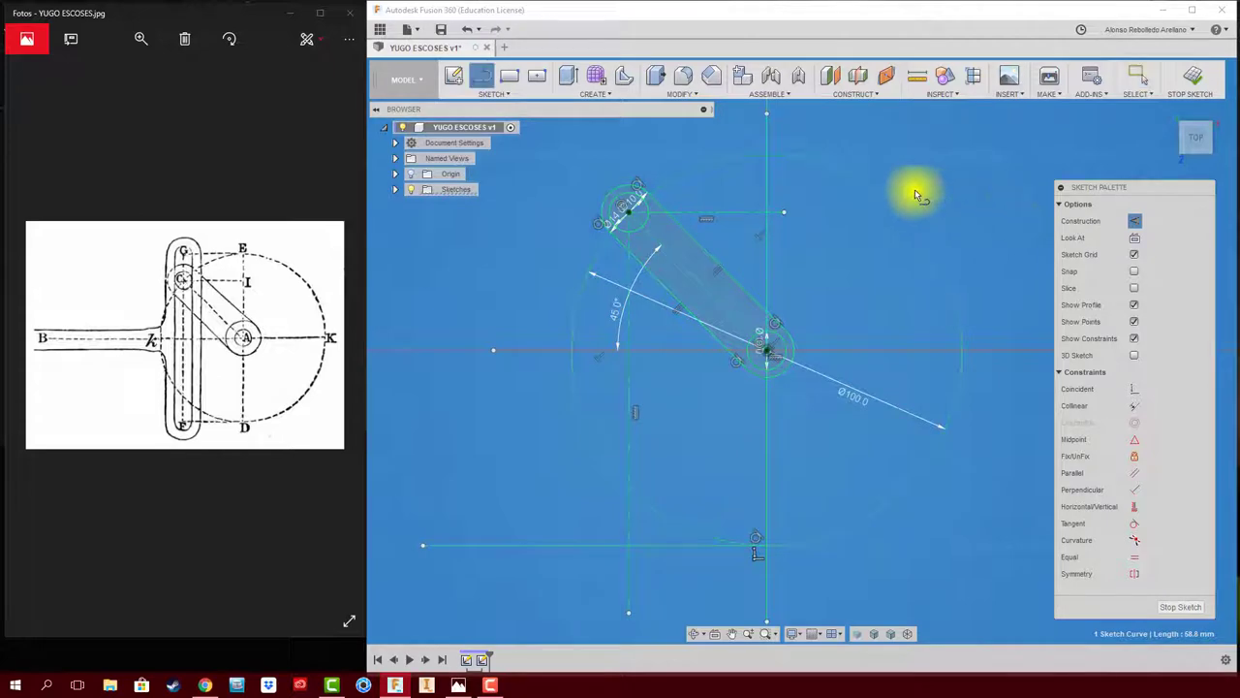
pyautogui.moveTo(765, 156); pyautogui.dragTo(554, 164)
pyautogui.press('Escape')
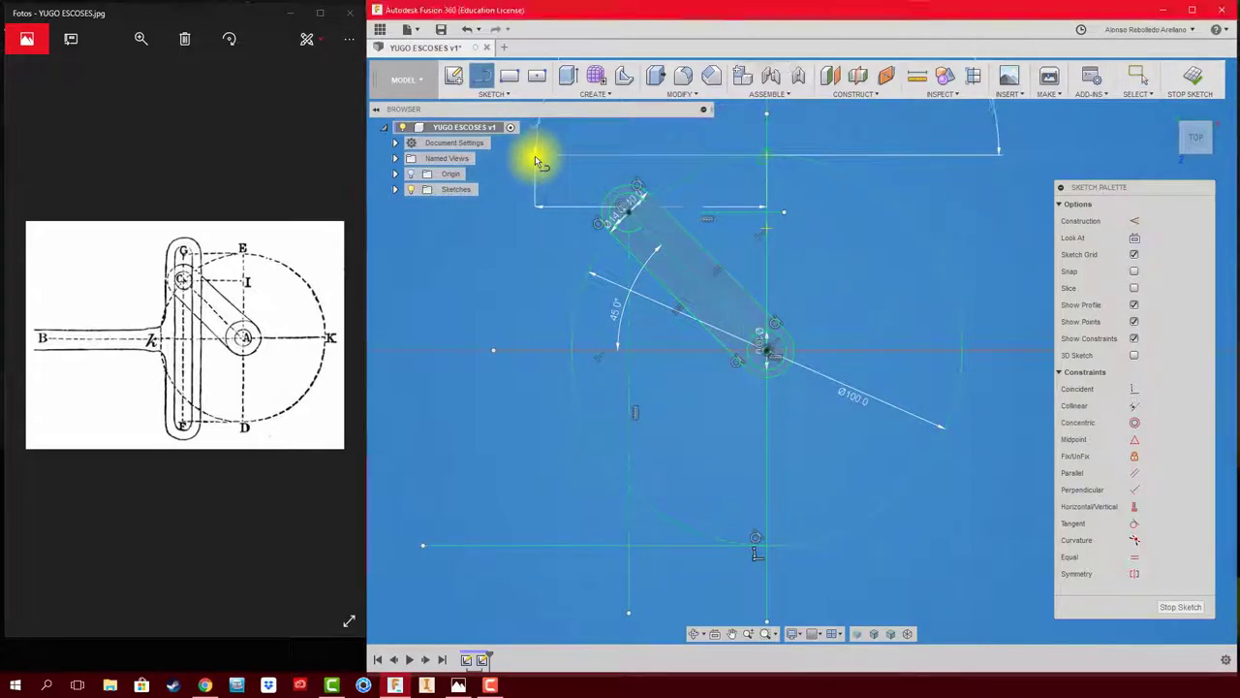
pyautogui.click(557, 155)
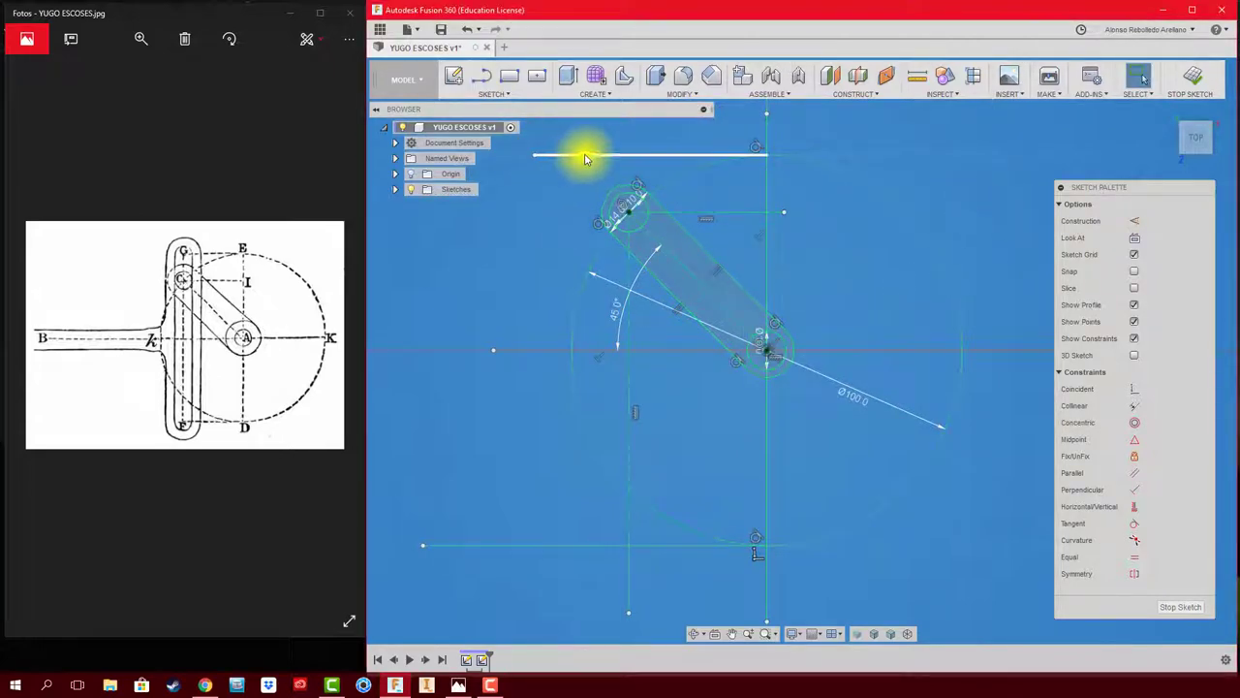
pyautogui.click(1135, 222)
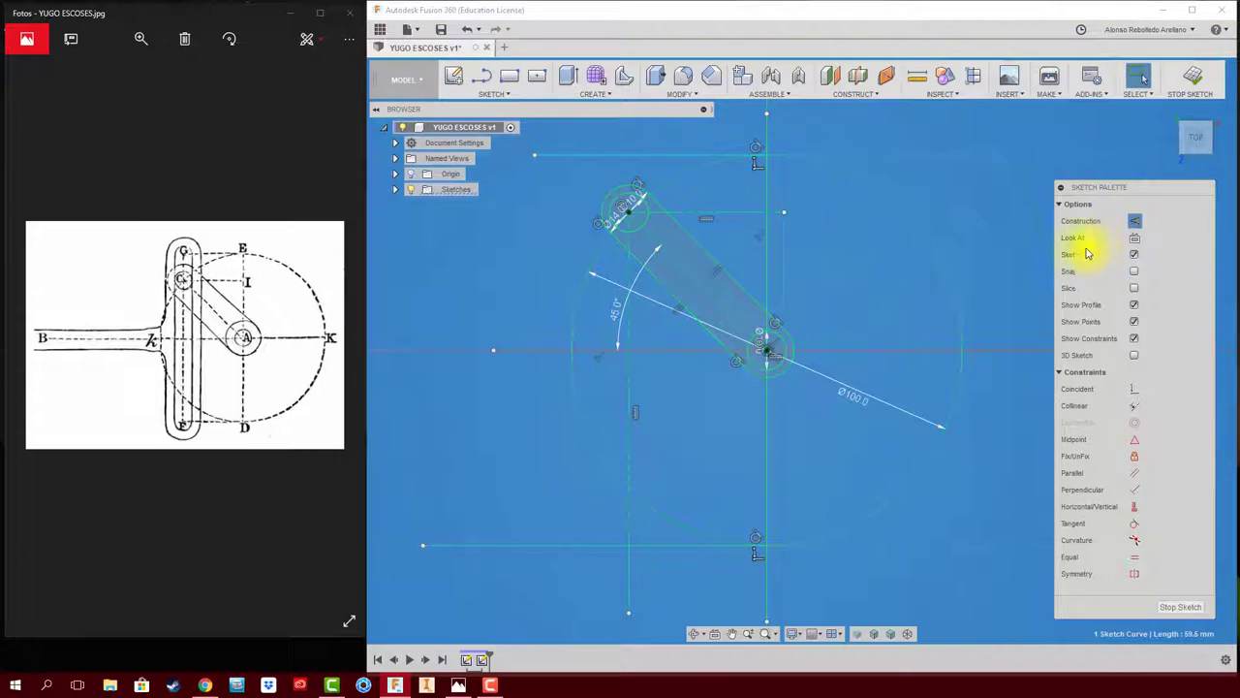
# - Draw a short vertical construction line from the upper circle centre up to the top line
pyautogui.press('l')
pyautogui.click(629, 211)
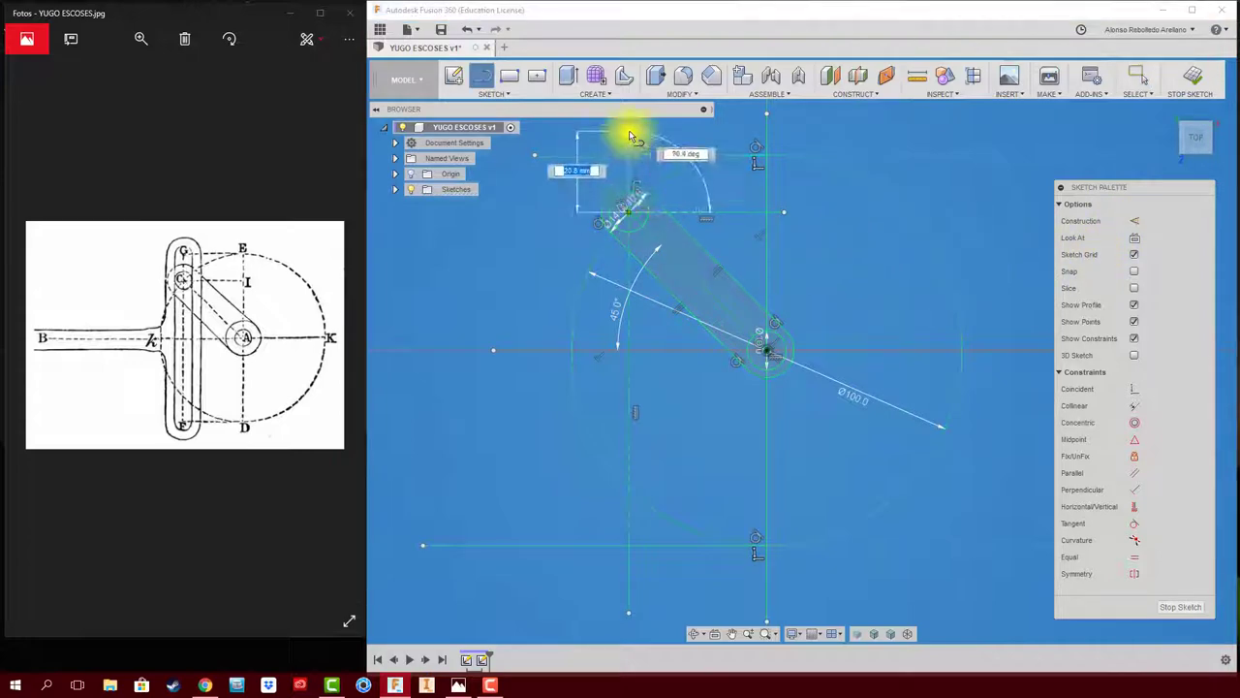
pyautogui.click(630, 132)
pyautogui.press('Escape')
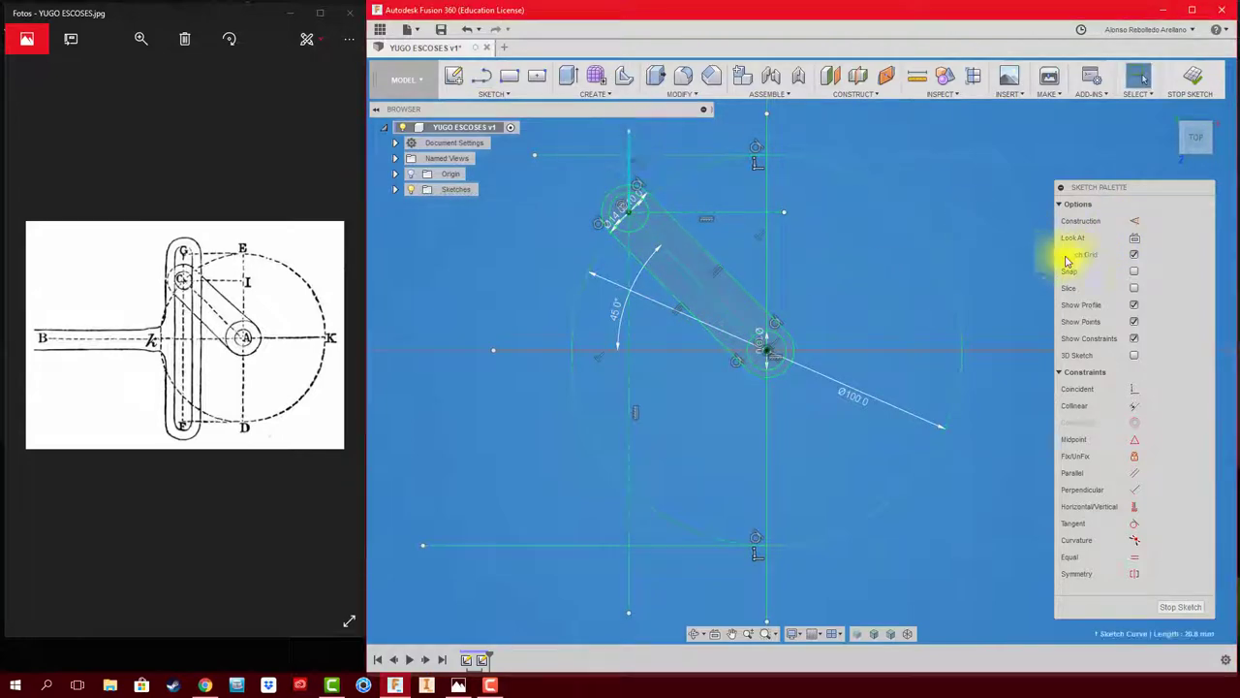
pyautogui.press('x')
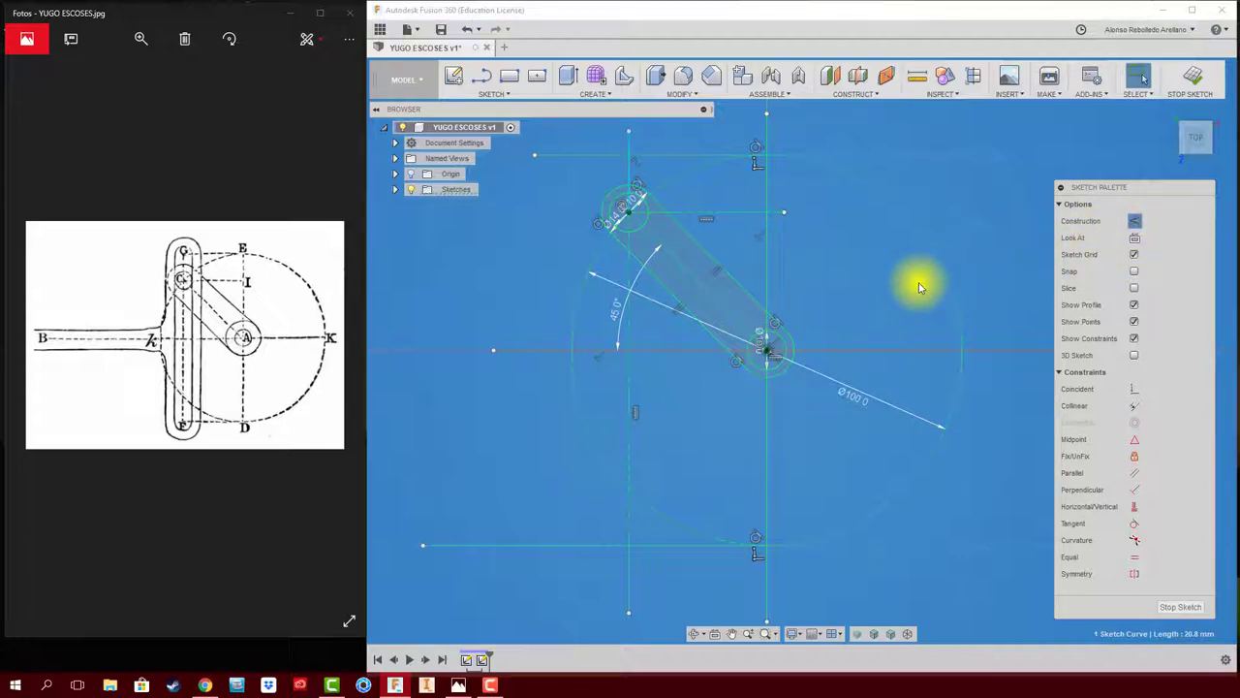
# - Trim two excess construction line segments below the crank to clean up the frame
pyautogui.click(611, 548)
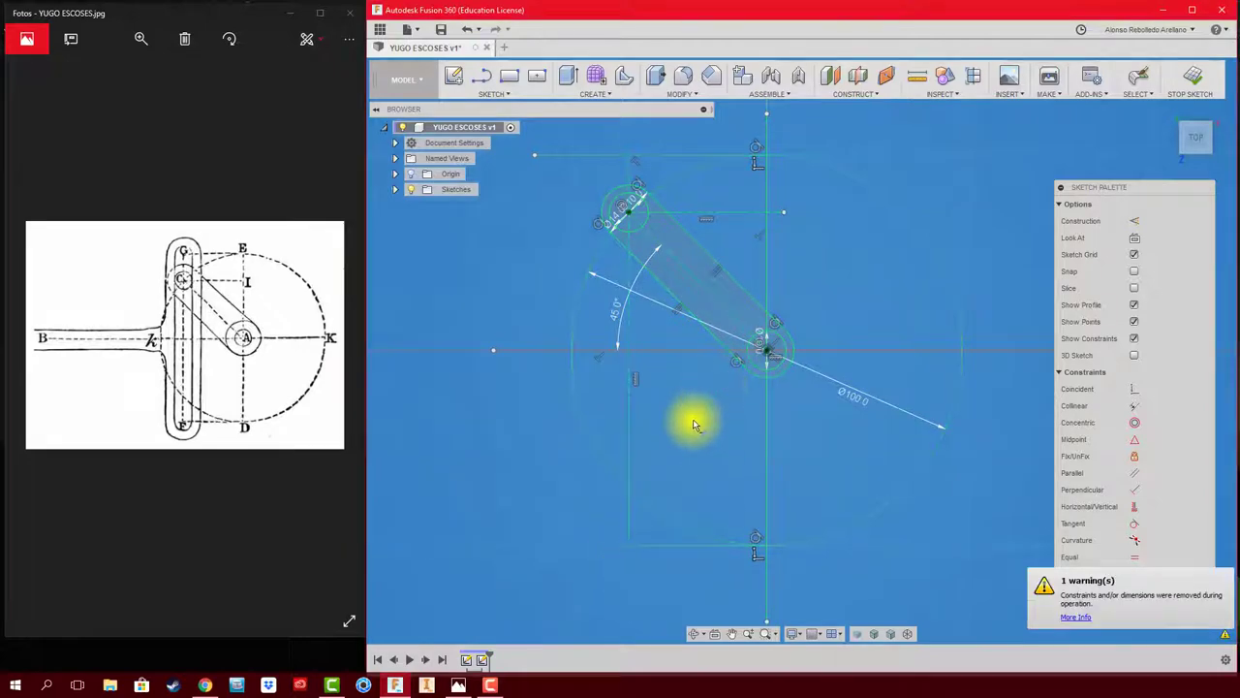
pyautogui.moveTo(692, 421); pyautogui.dragTo(739, 443, button='middle')
pyautogui.scroll(3, 668, 233)
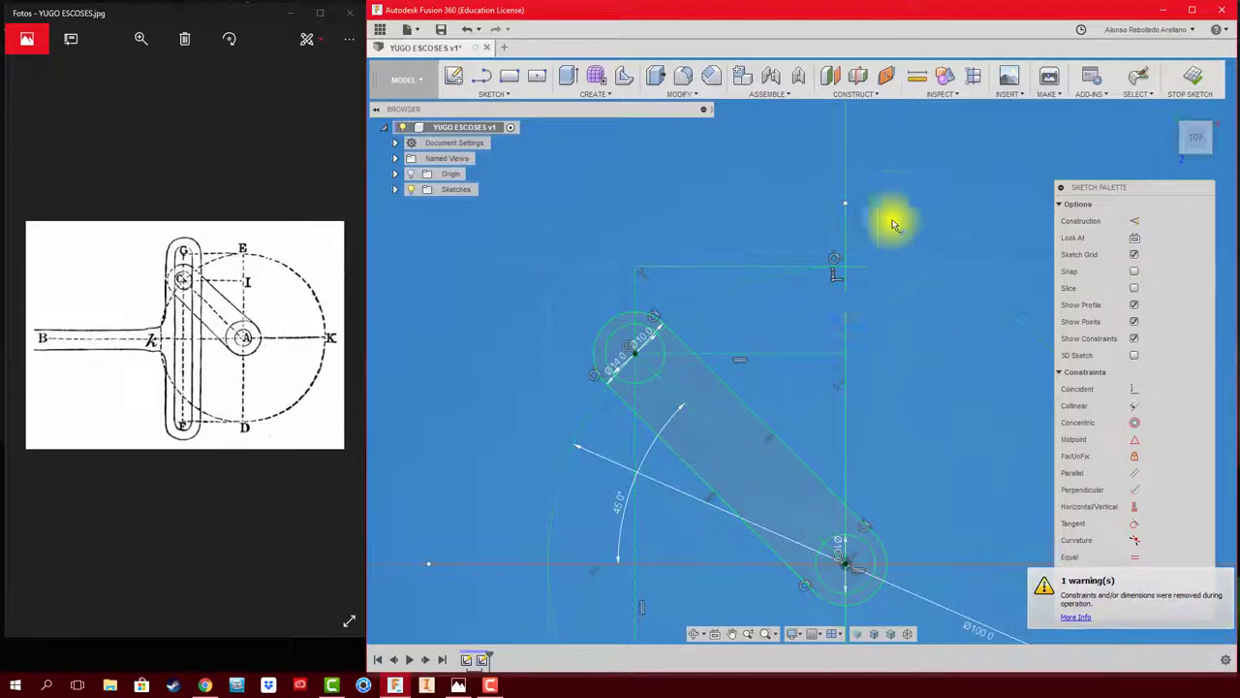
pyautogui.scroll(-2, 842, 252)
pyautogui.moveTo(952, 443); pyautogui.dragTo(820, 363, button='middle')
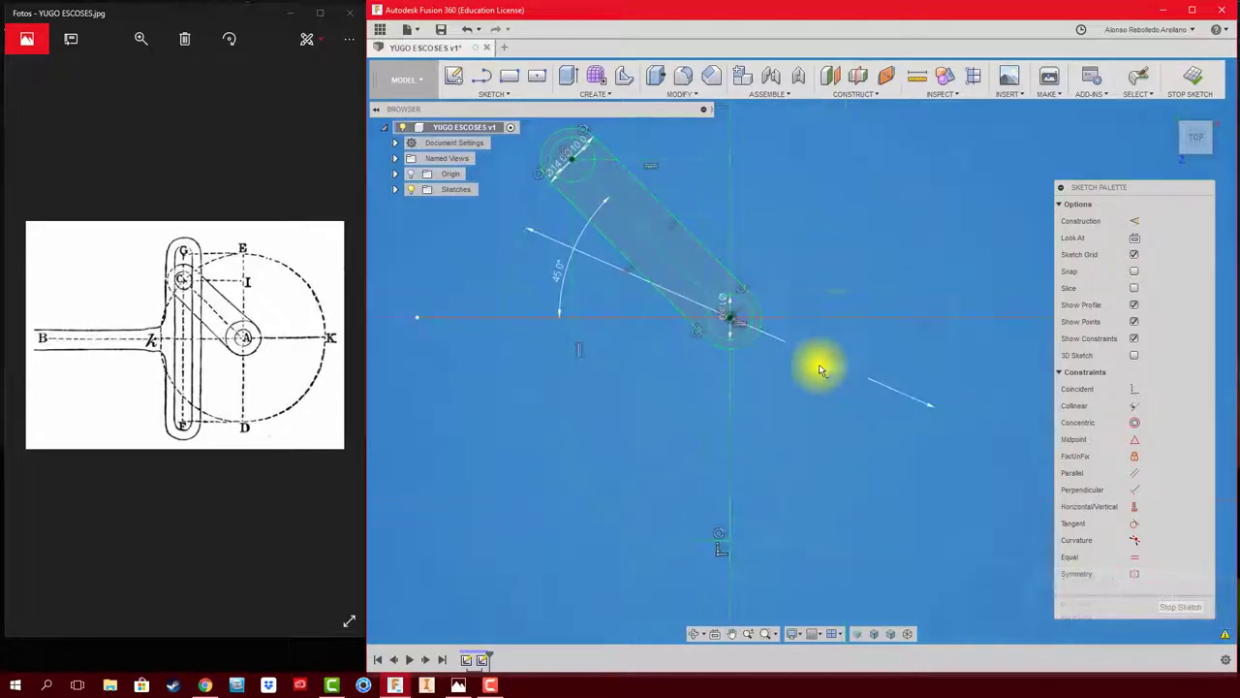
pyautogui.click(781, 535)
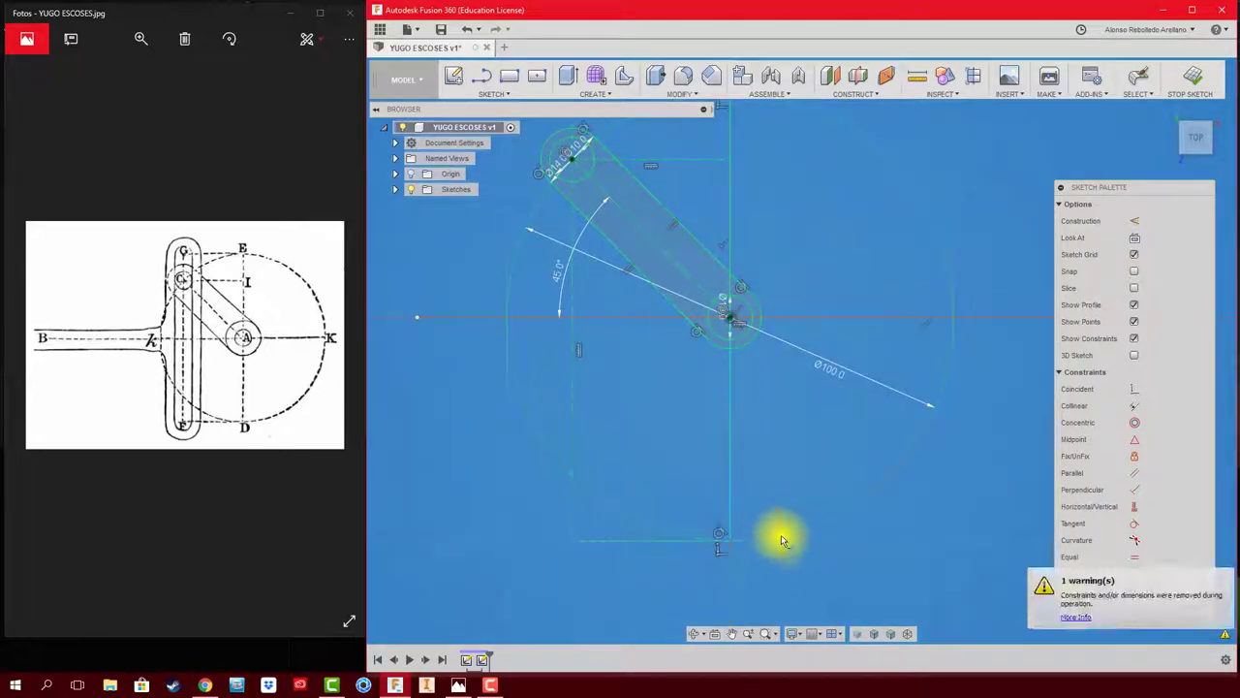
pyautogui.moveTo(795, 351)
pyautogui.mouseDown(button='middle')
pyautogui.moveTo(813, 390)
pyautogui.moveTo(811, 318)
pyautogui.mouseUp(button='middle')
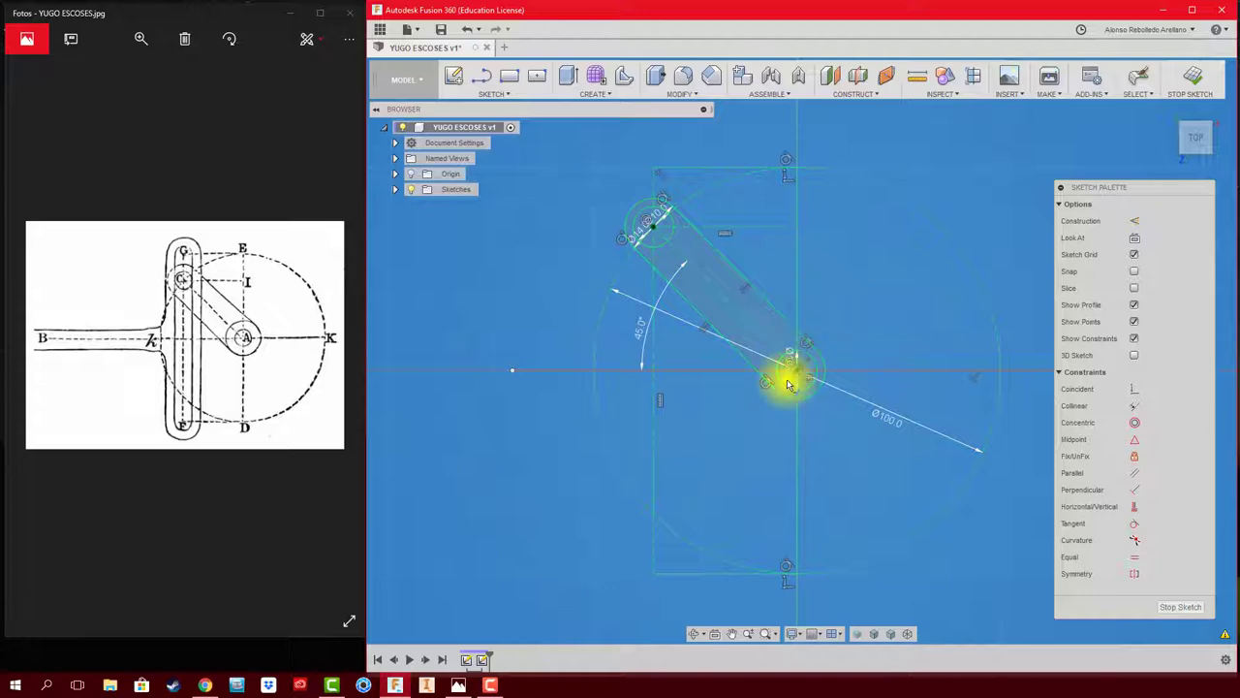
pyautogui.press('Escape')
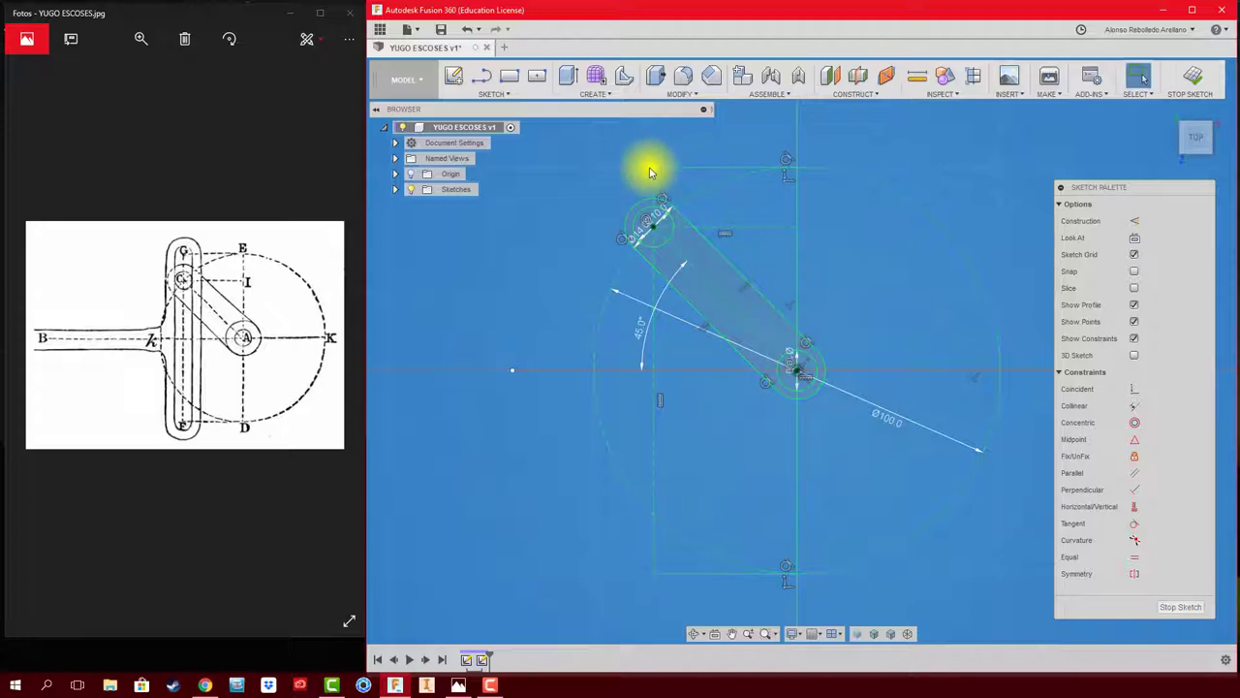
pyautogui.click(506, 94)
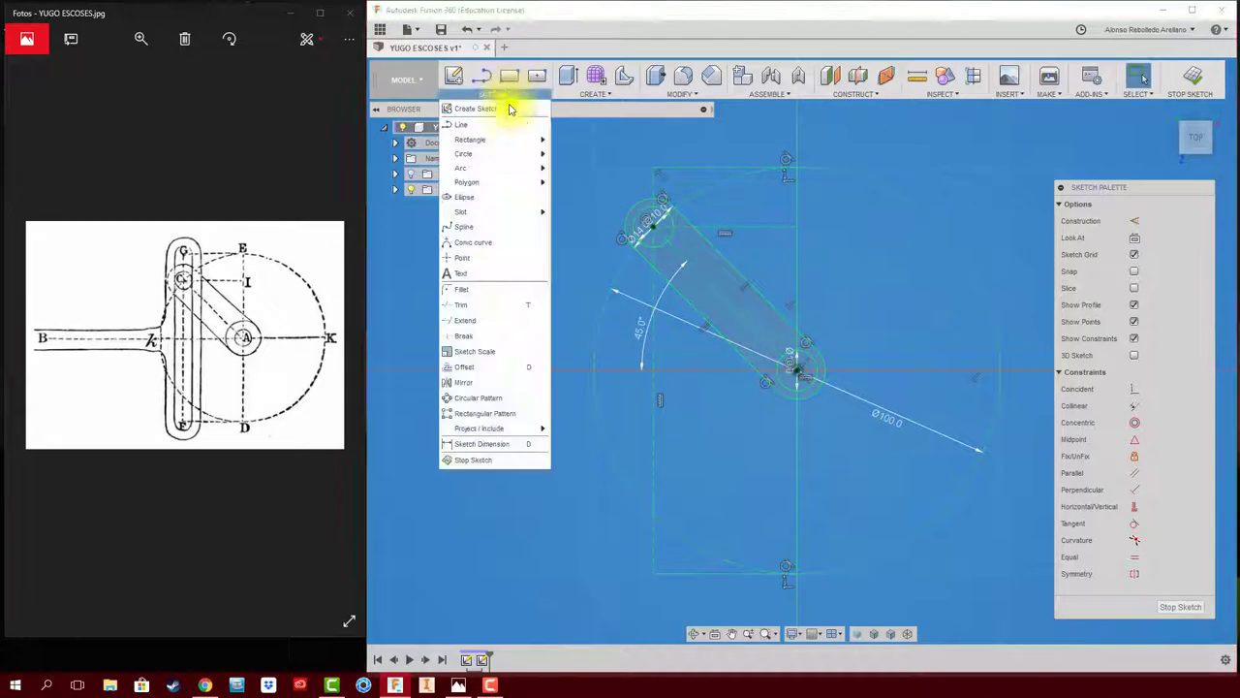
pyautogui.moveTo(461, 211)
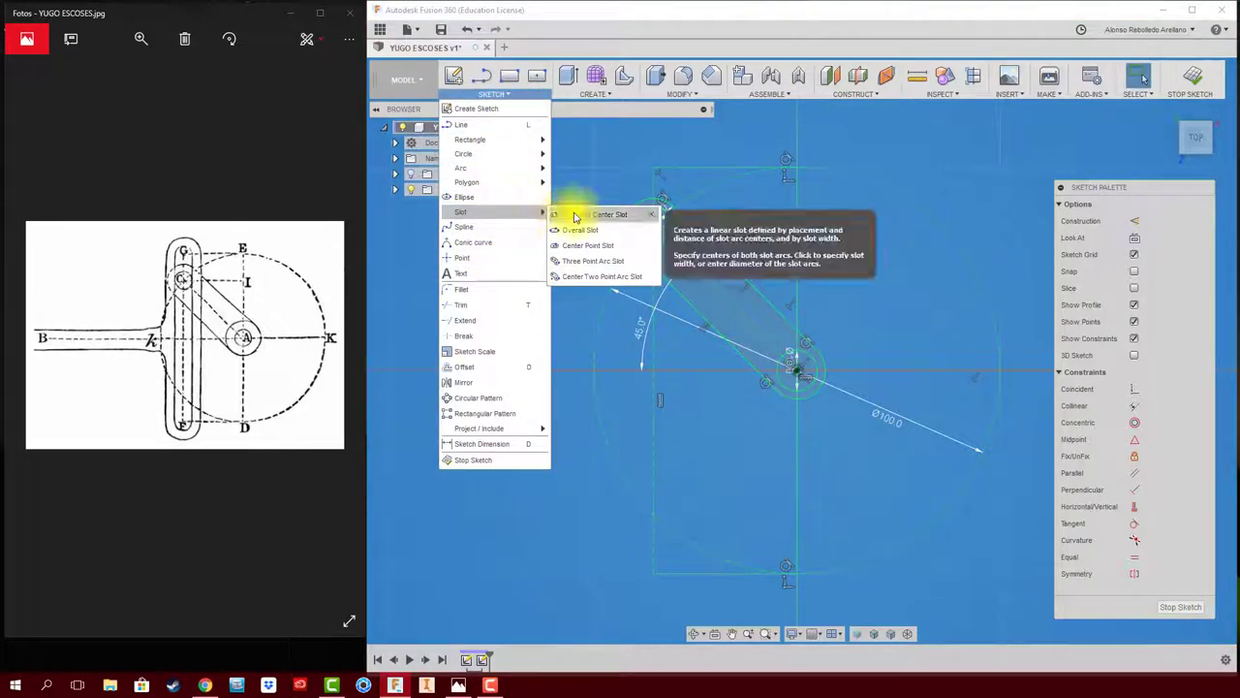
# - Draw an 11 mm wide center slot running vertically along the yoke's guide line
pyautogui.click(582, 214)
pyautogui.click(653, 572)
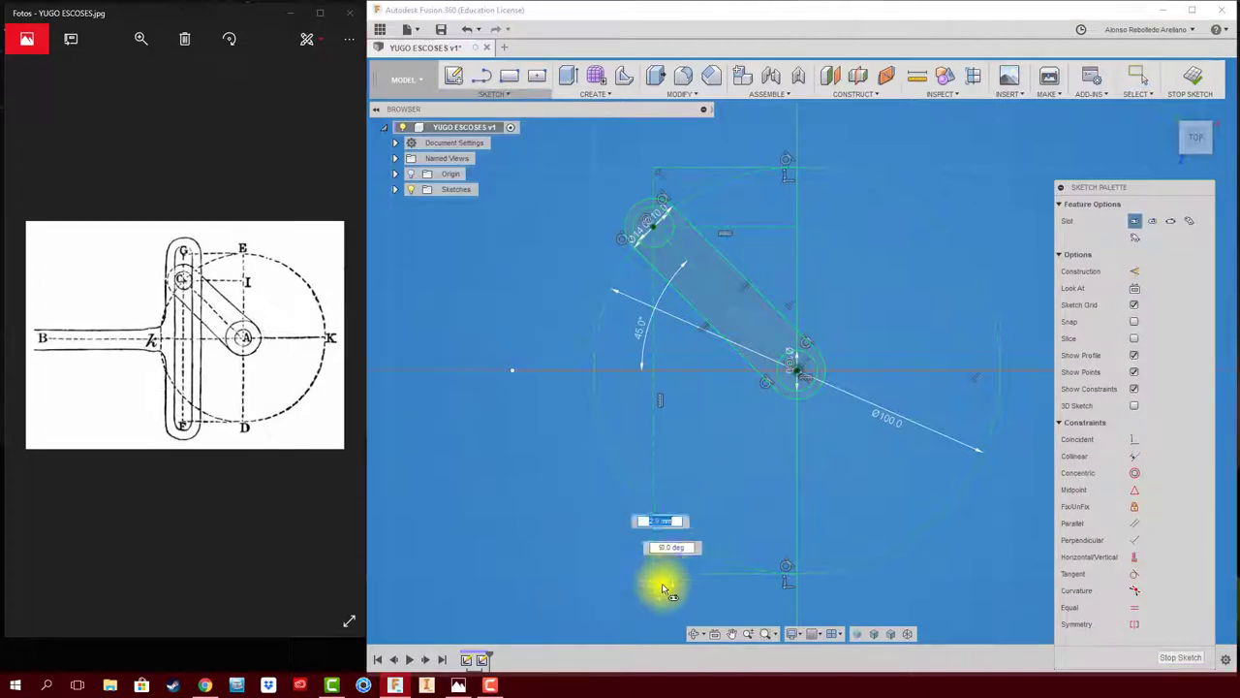
pyautogui.scroll(3, 659, 567)
pyautogui.scroll(3, 668, 562)
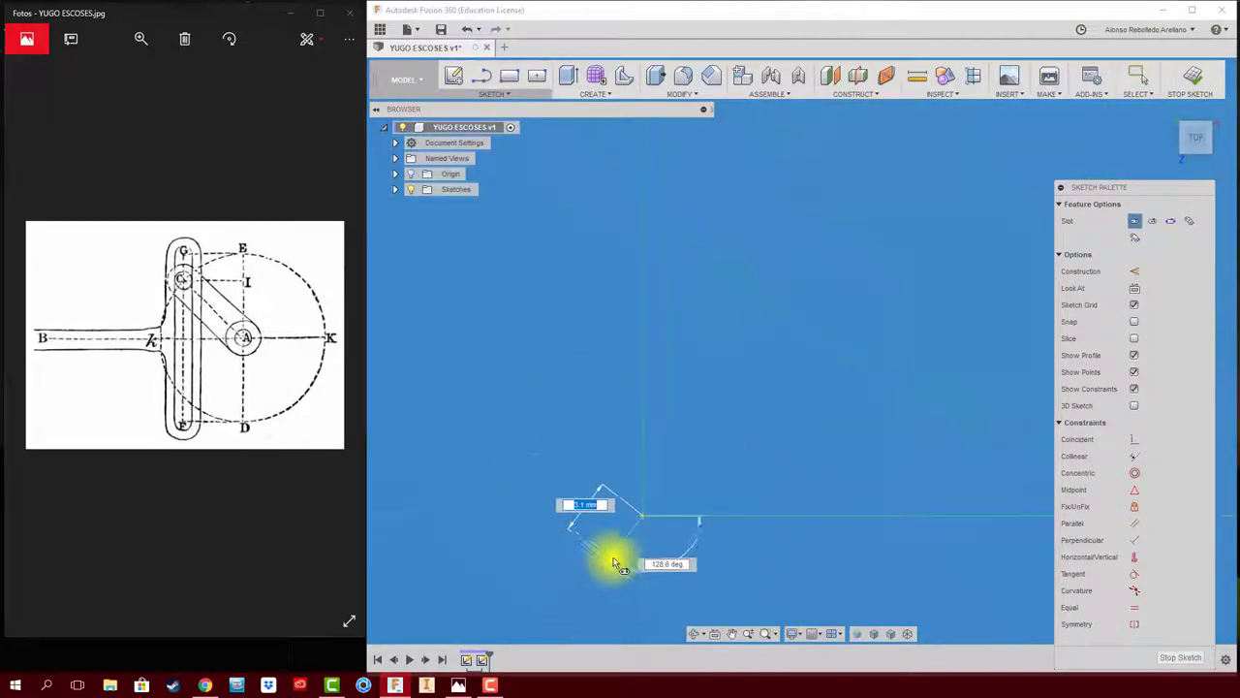
pyautogui.scroll(5, 616, 558)
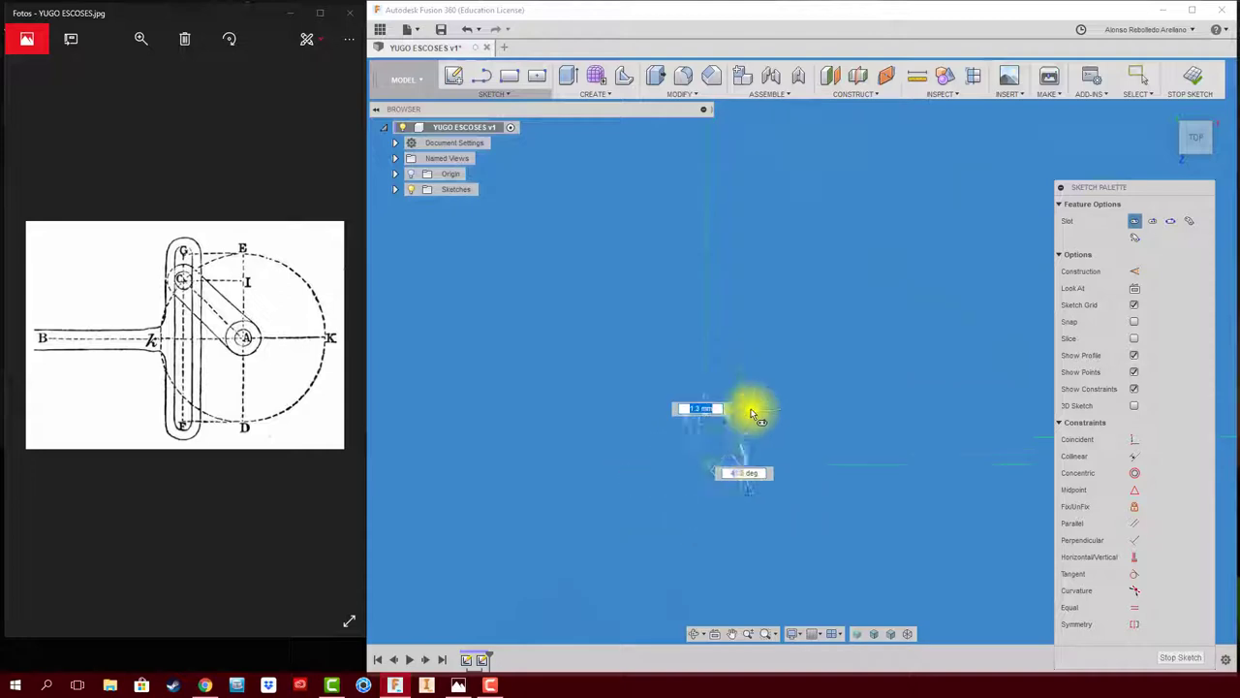
pyautogui.scroll(-5, 705, 497)
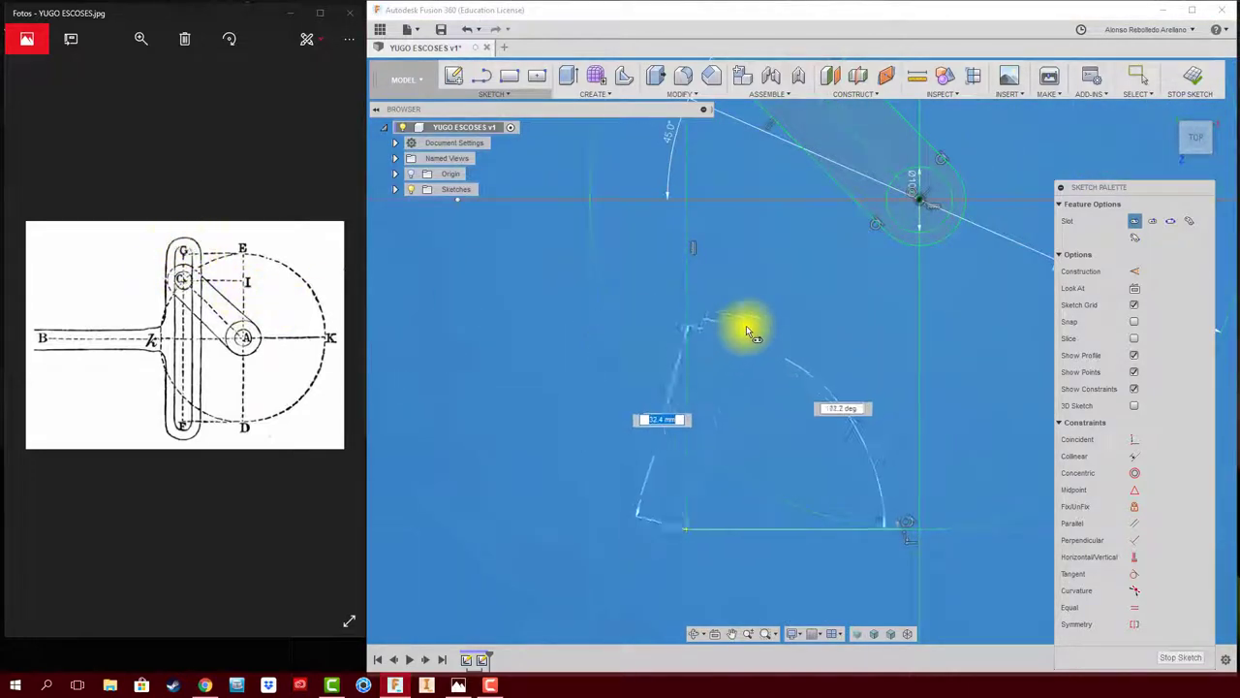
pyautogui.scroll(-2, 765, 323)
pyautogui.moveTo(775, 321); pyautogui.dragTo(705, 601, button='middle')
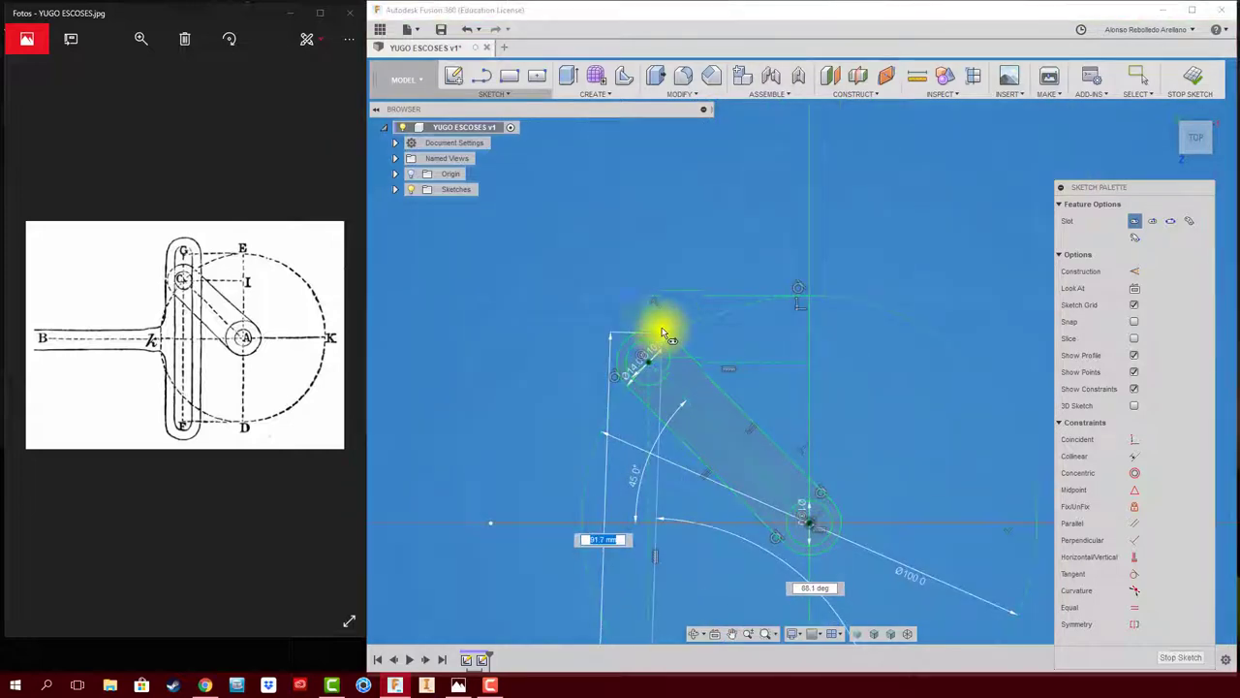
pyautogui.scroll(2, 654, 291)
pyautogui.scroll(2, 650, 276)
pyautogui.scroll(3, 649, 276)
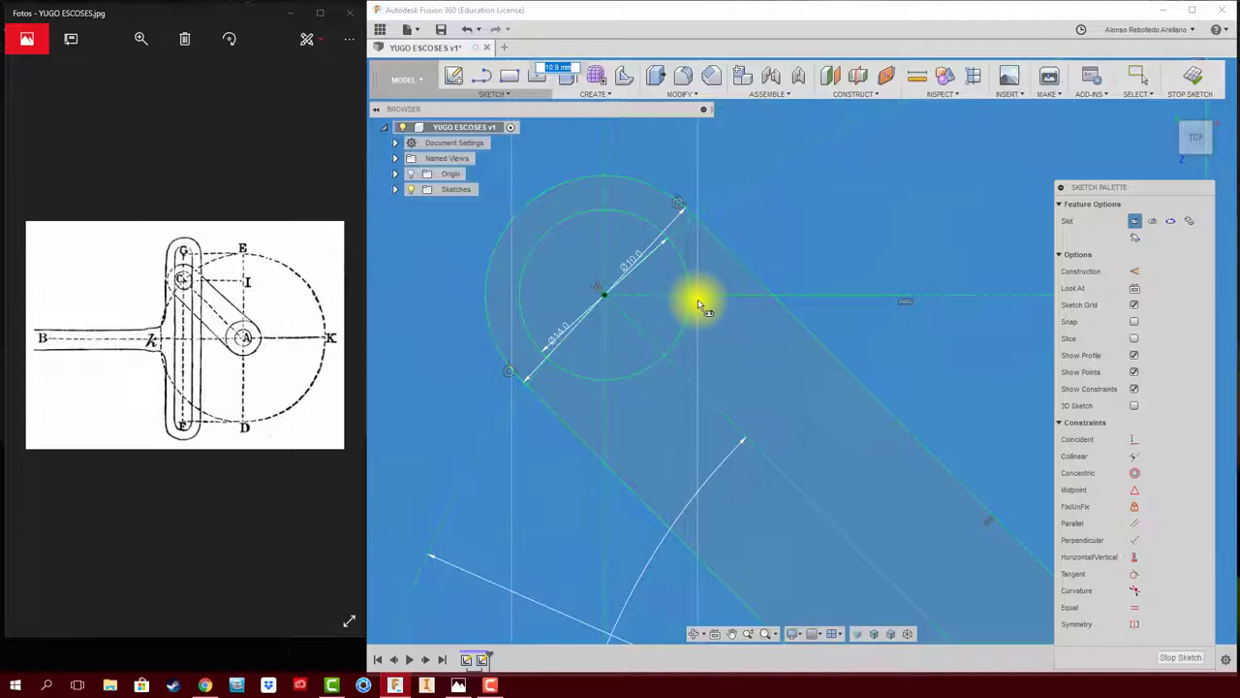
pyautogui.scroll(-1, 698, 305)
pyautogui.scroll(-1, 698, 305)
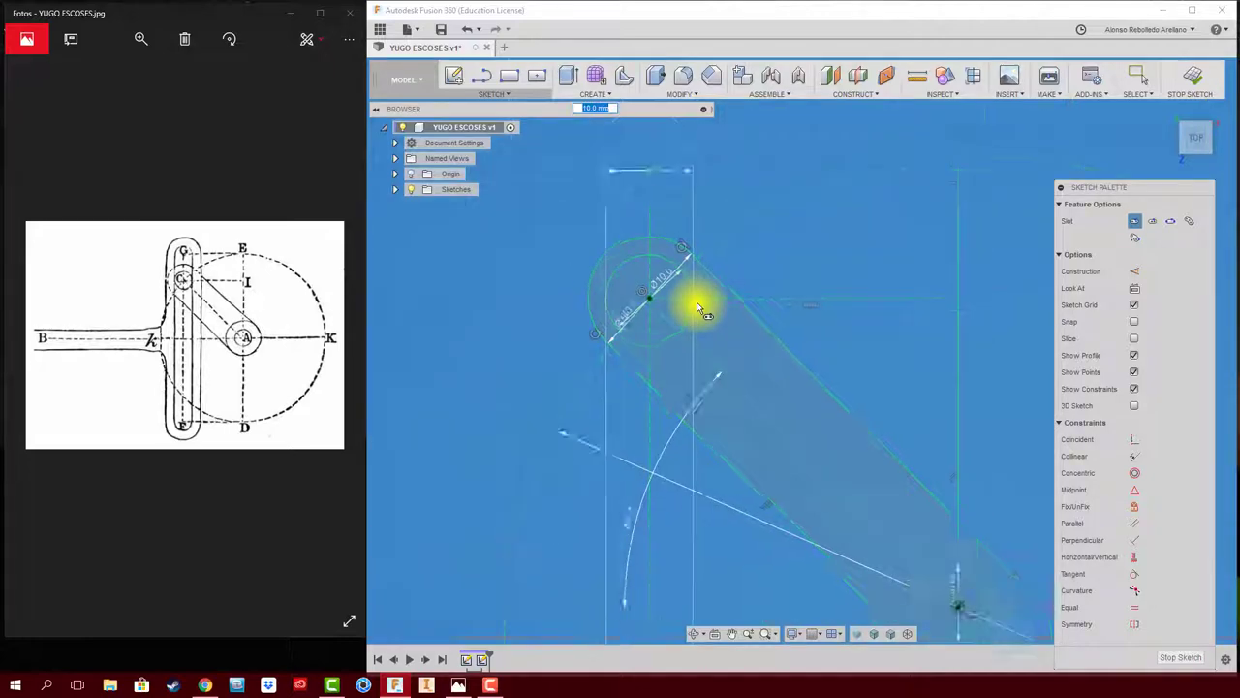
pyautogui.scroll(-1, 698, 305)
pyautogui.scroll(-1, 698, 305)
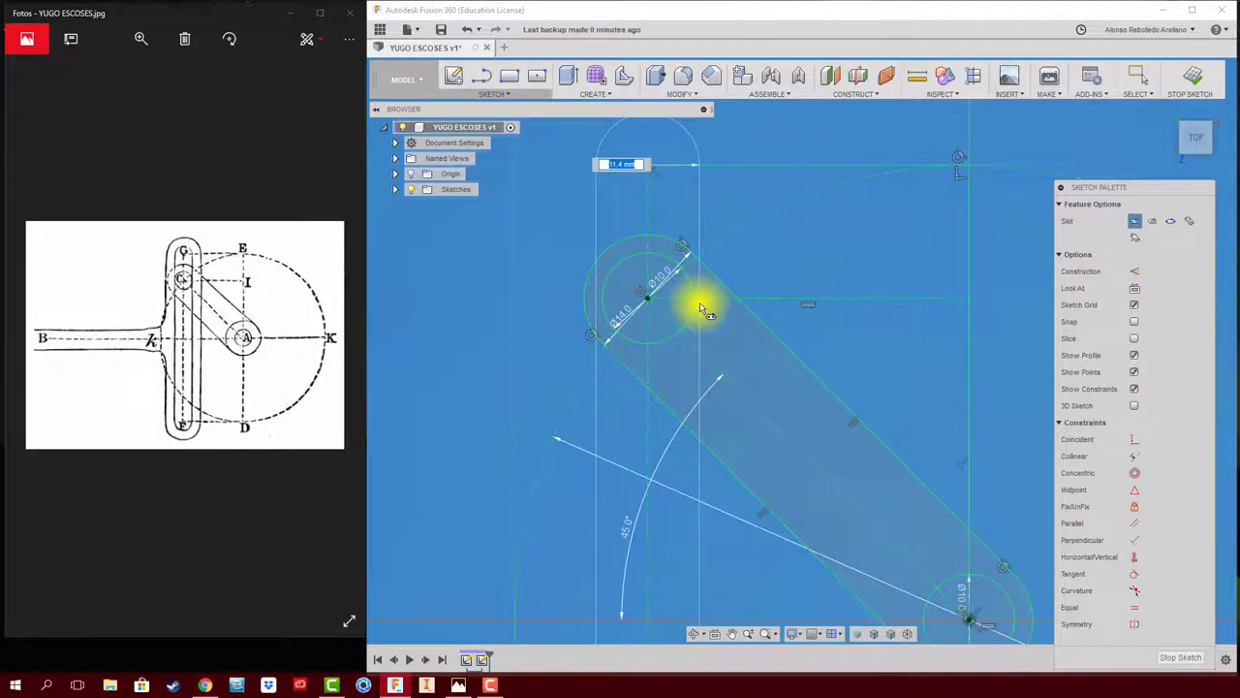
pyautogui.write('11')
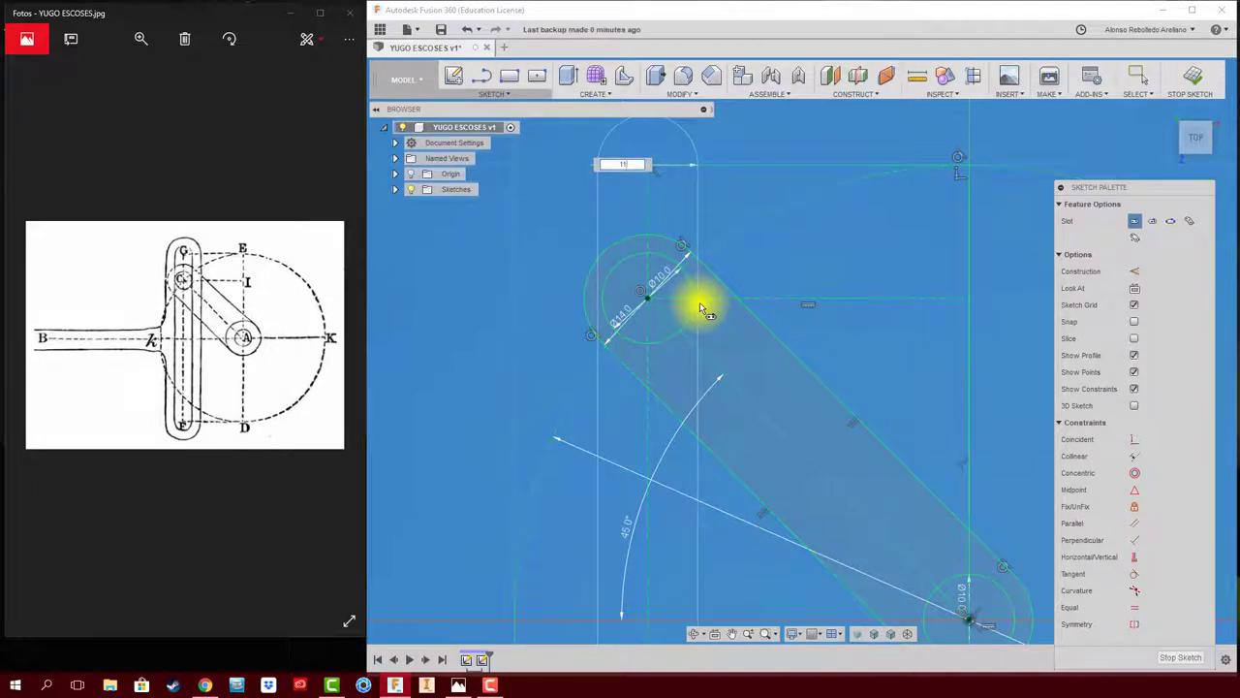
pyautogui.press('Tab')
pyautogui.press('Return')
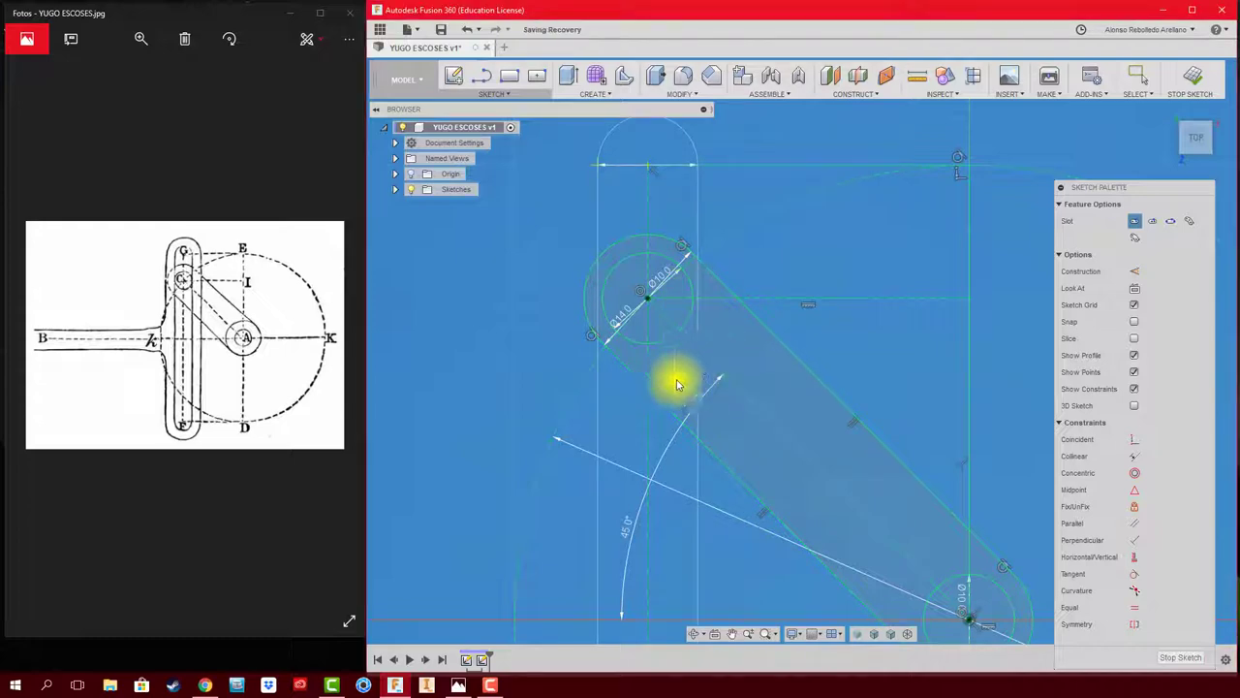
pyautogui.press('Escape')
pyautogui.scroll(-3, 588, 220)
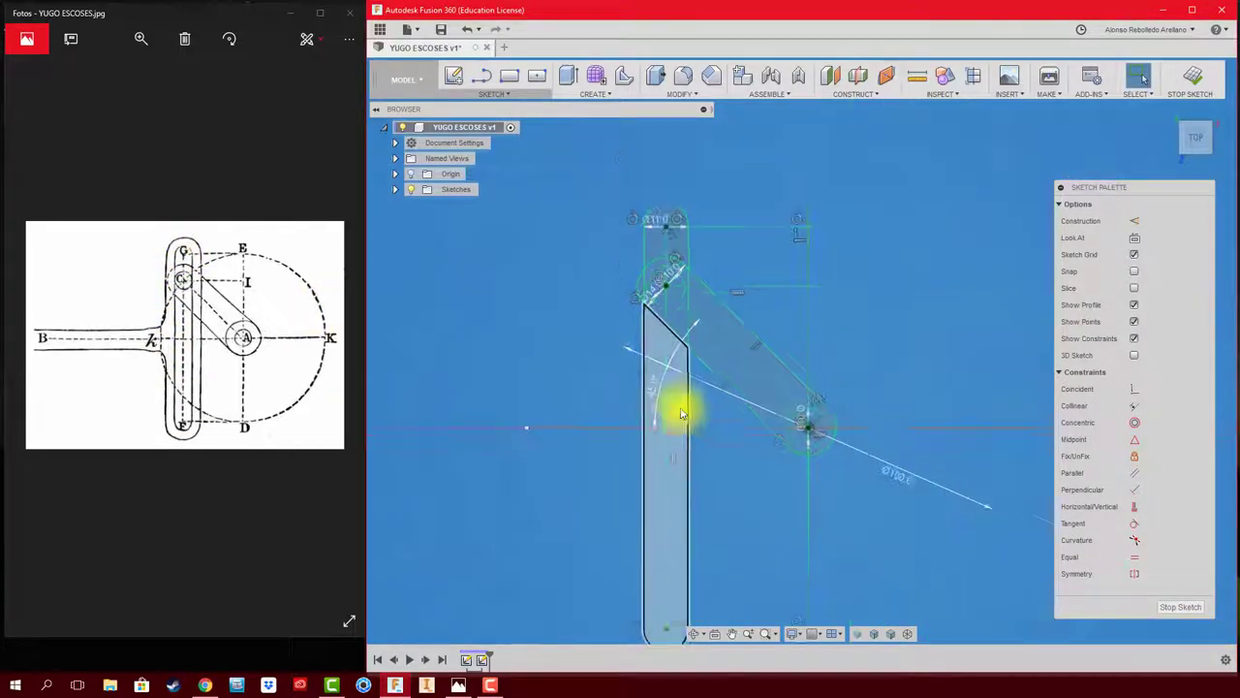
pyautogui.scroll(-2, 789, 423)
pyautogui.scroll(2, 559, 595)
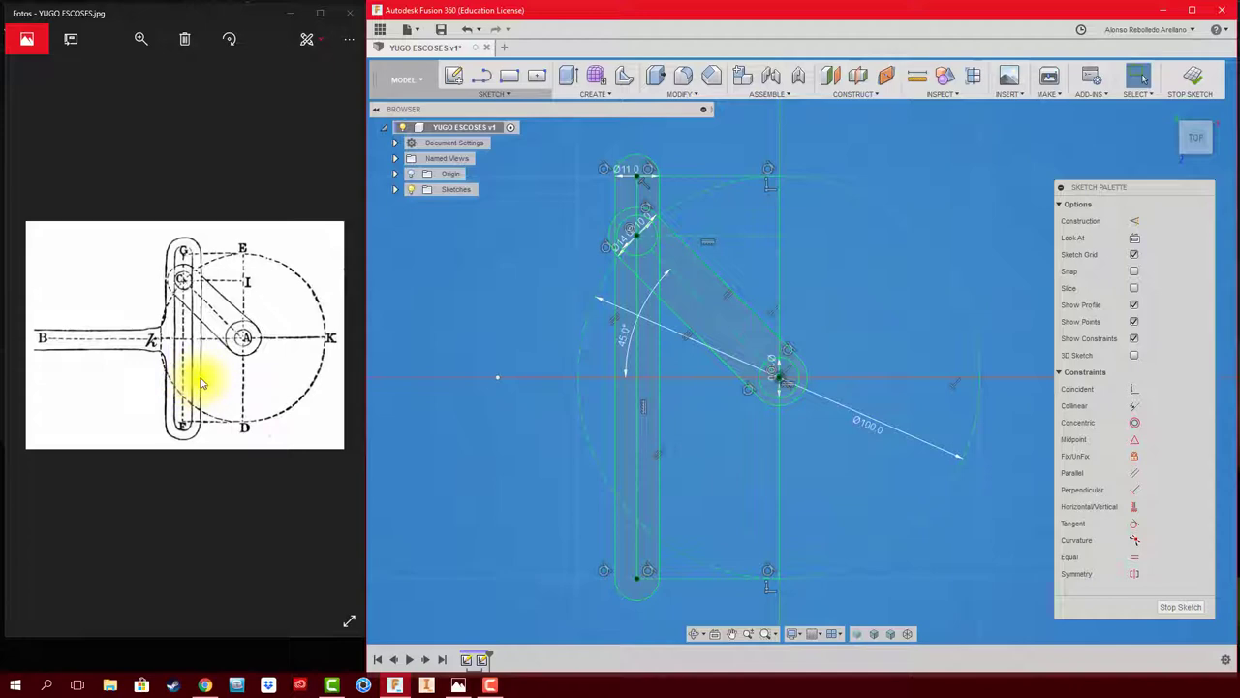
# - Draw a 20 mm wide center-to-center slot between the same bottom and top points
pyautogui.click(496, 94)
pyautogui.moveTo(494, 212)
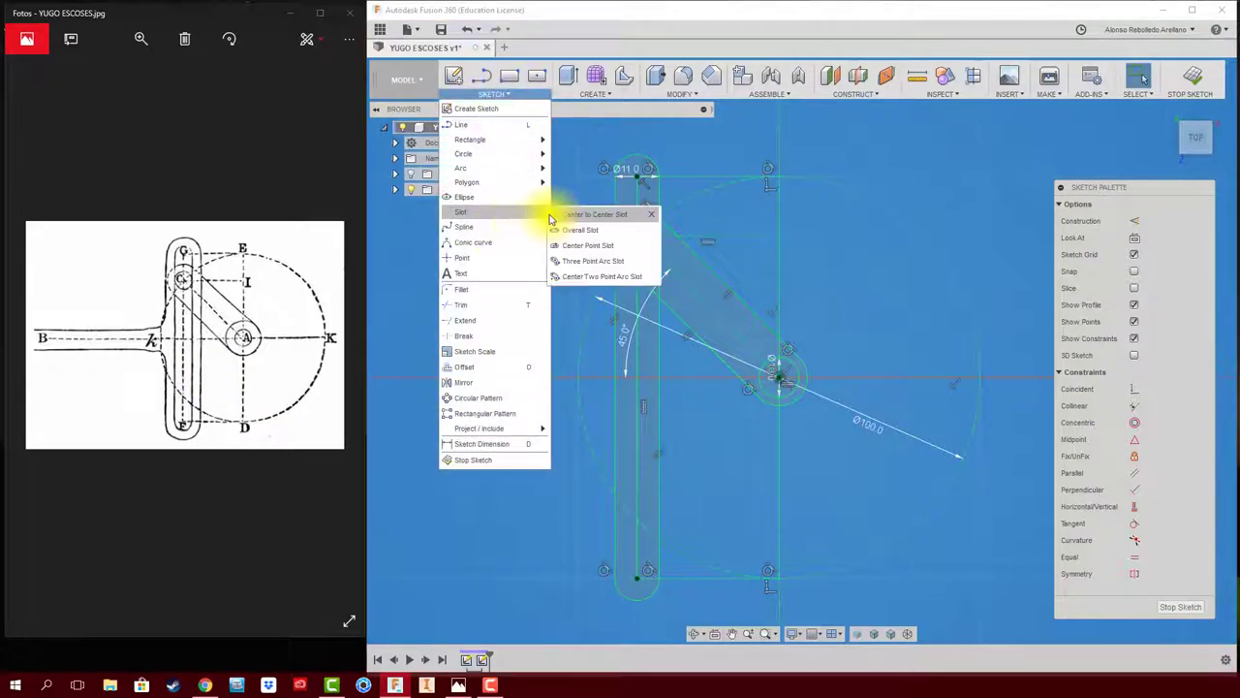
pyautogui.click(587, 214)
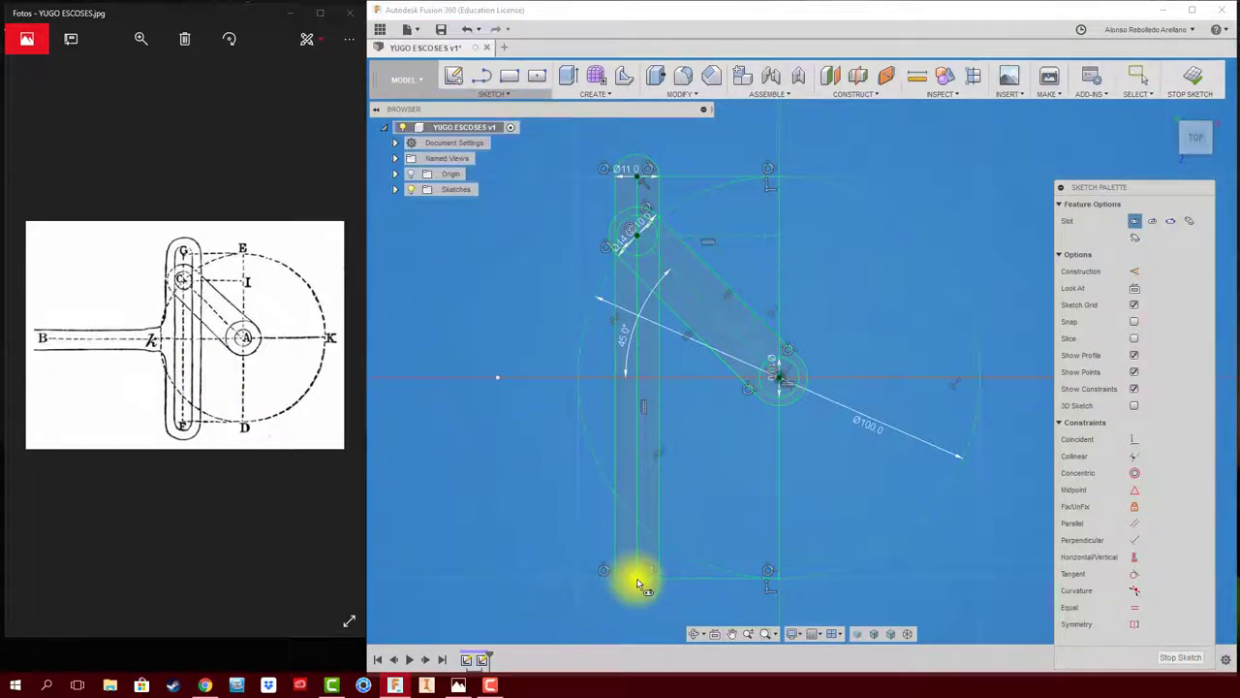
pyautogui.click(636, 578)
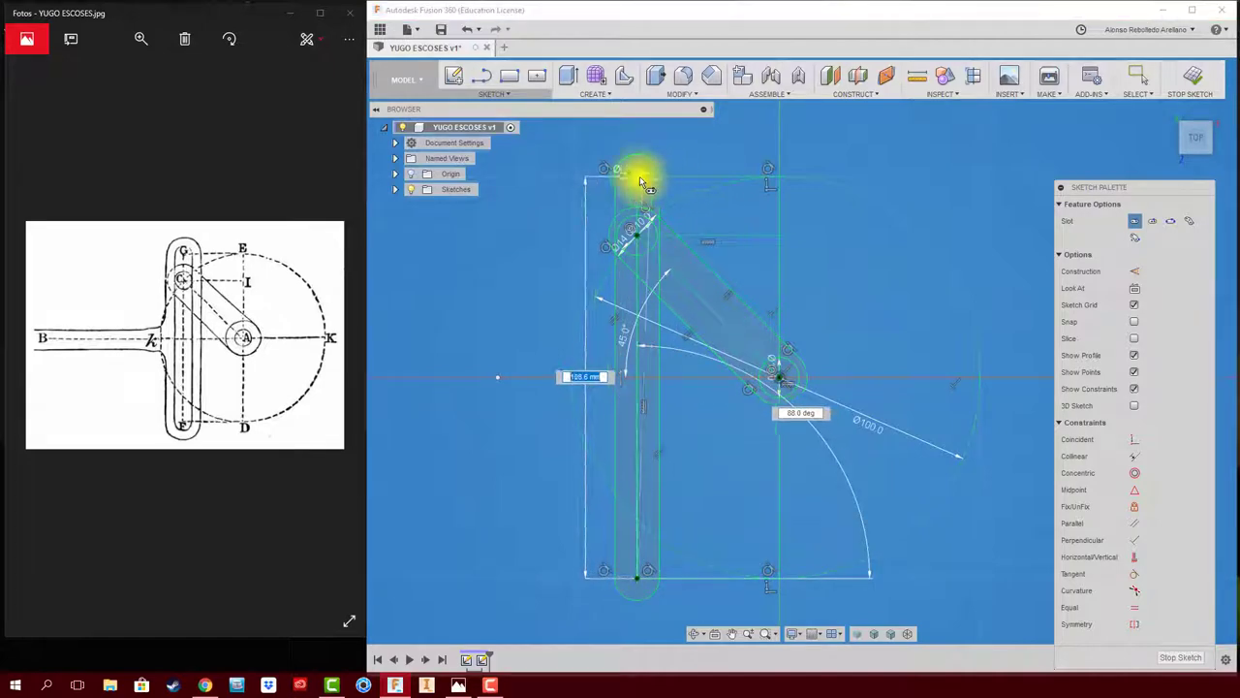
pyautogui.click(640, 177)
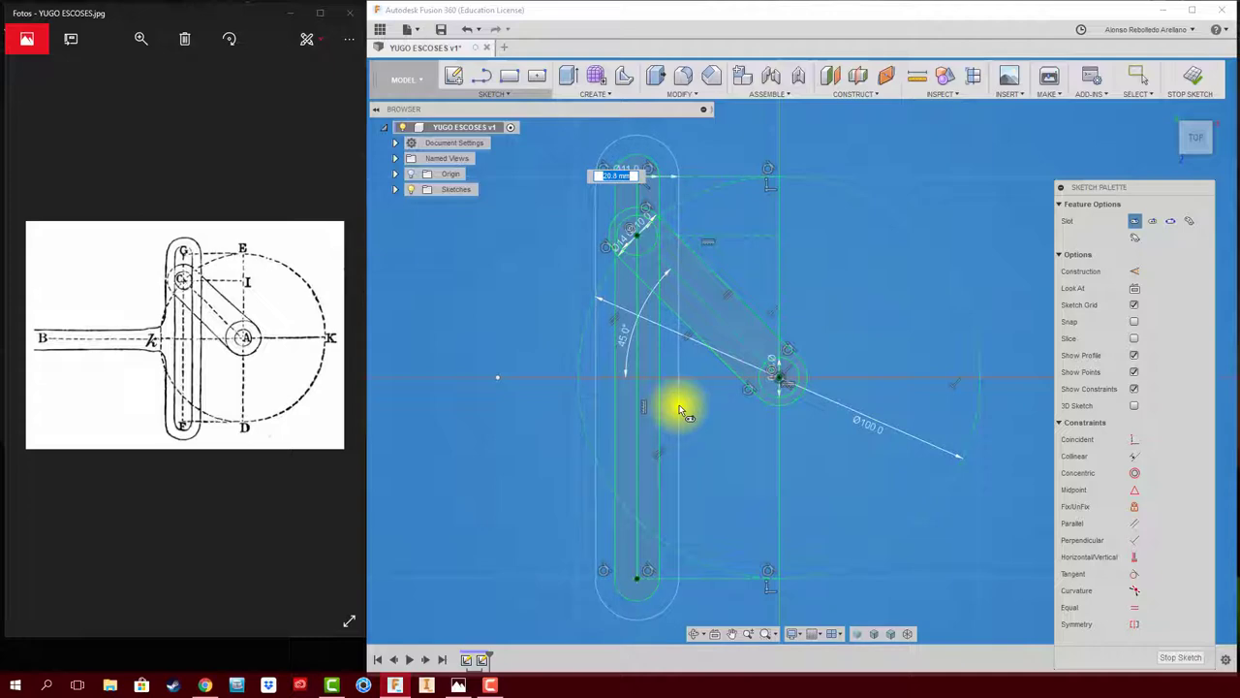
pyautogui.write('20')
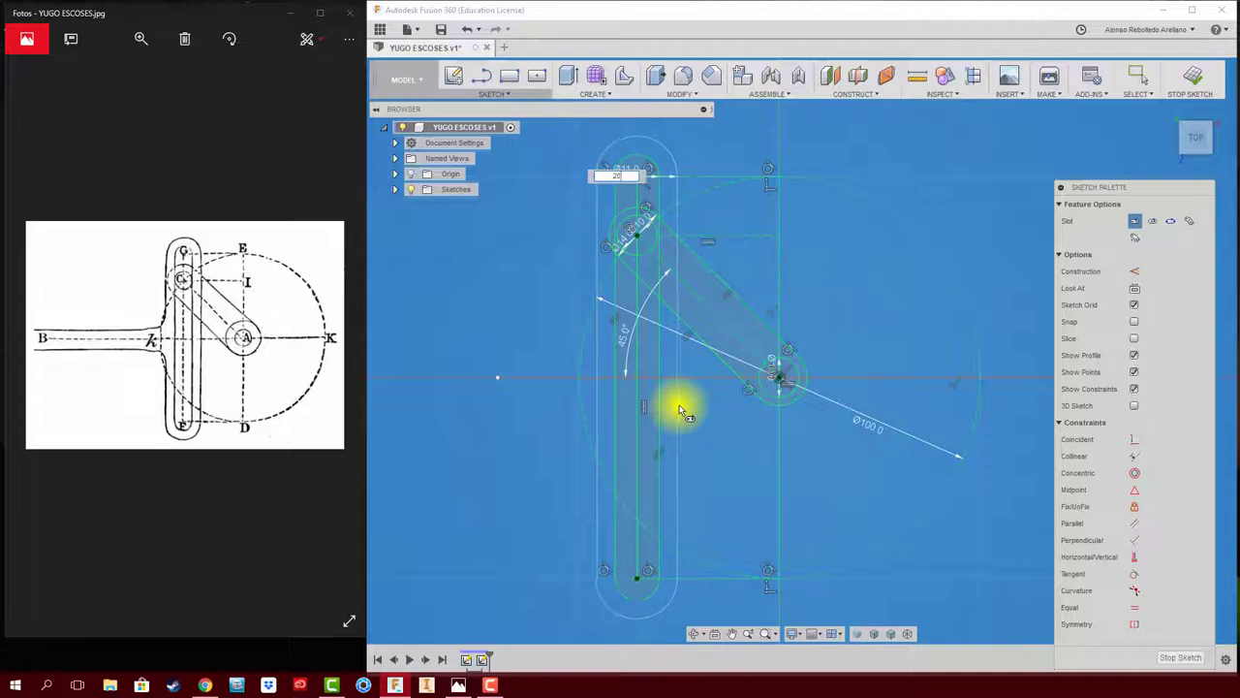
pyautogui.press('Return')
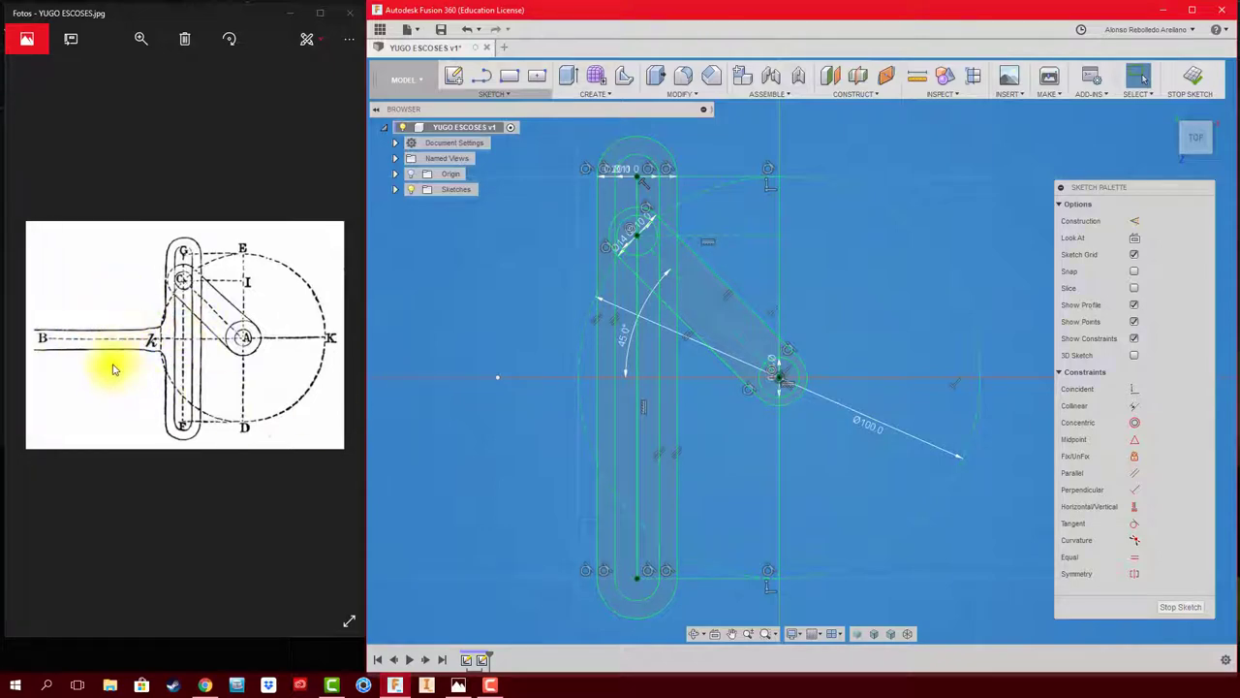
pyautogui.moveTo(490, 464); pyautogui.dragTo(575, 459, button='middle')
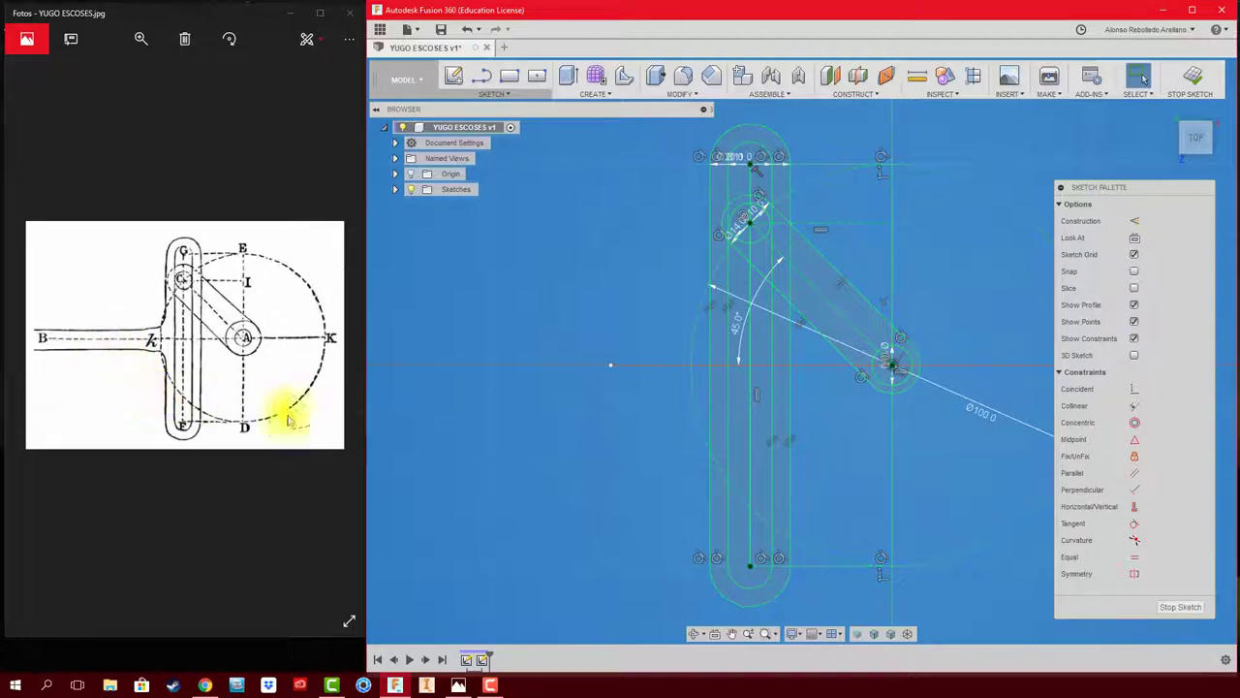
# - Draw a horizontal line extending far left of the yoke as the slider rod
pyautogui.press('l')
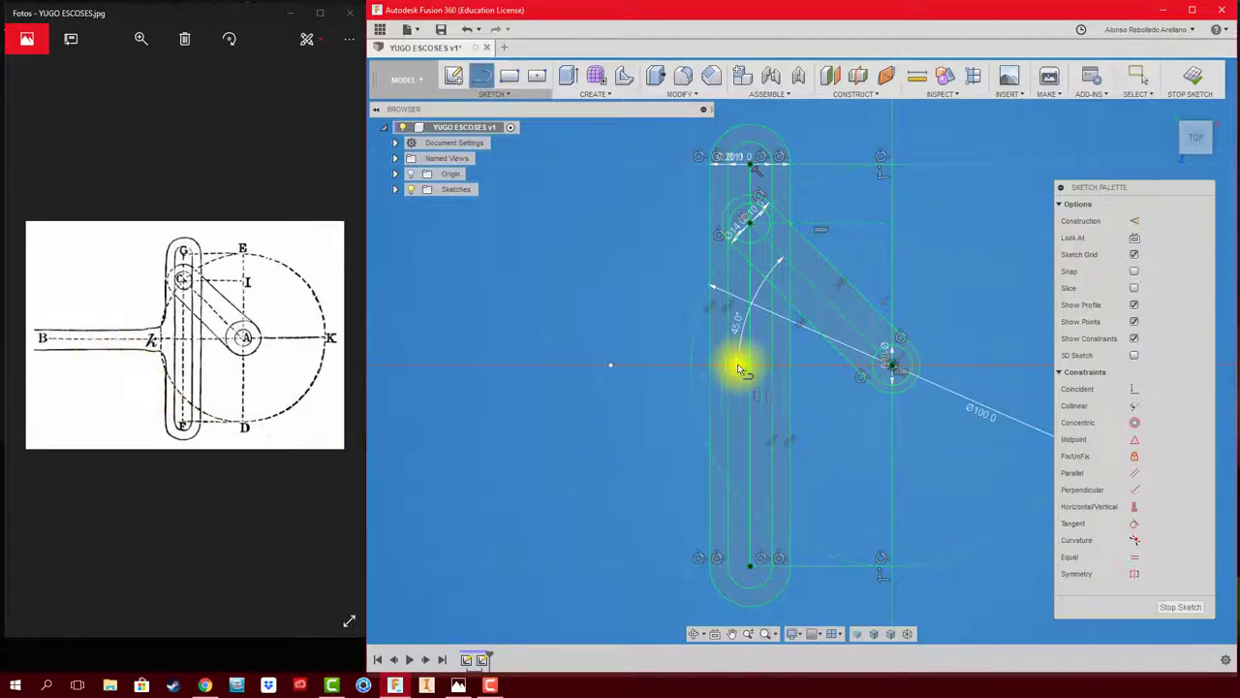
pyautogui.scroll(-3, 484, 388)
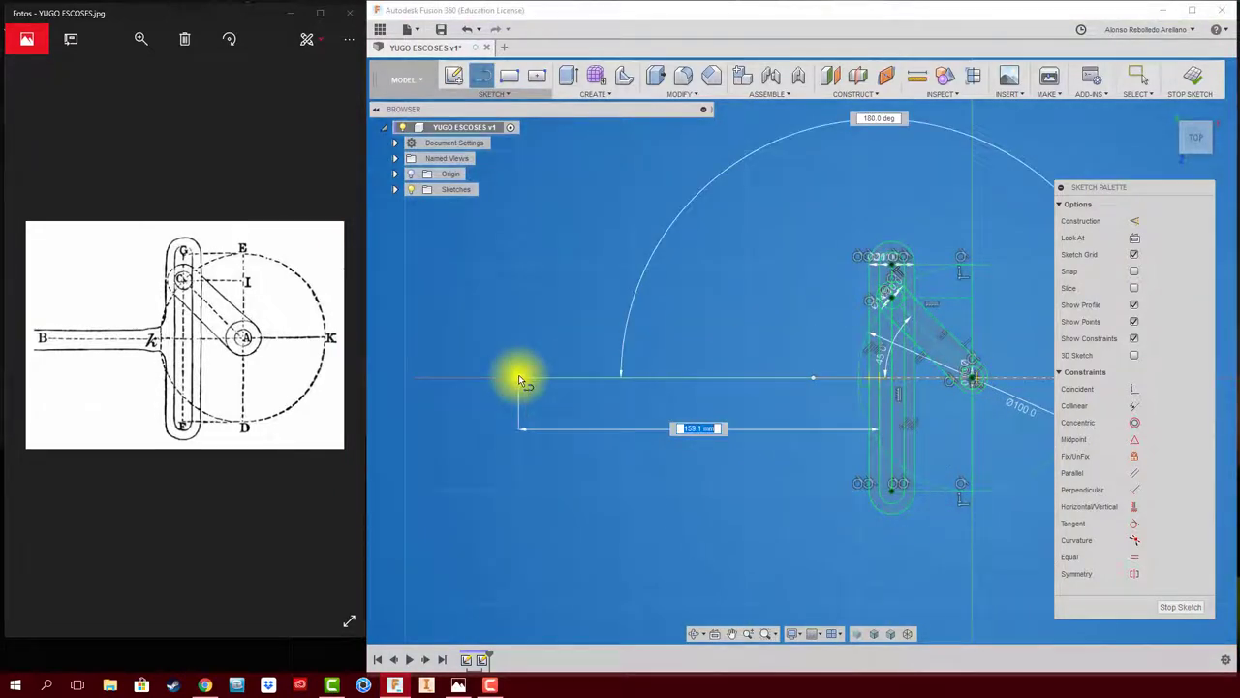
pyautogui.click(518, 376)
pyautogui.press('Escape')
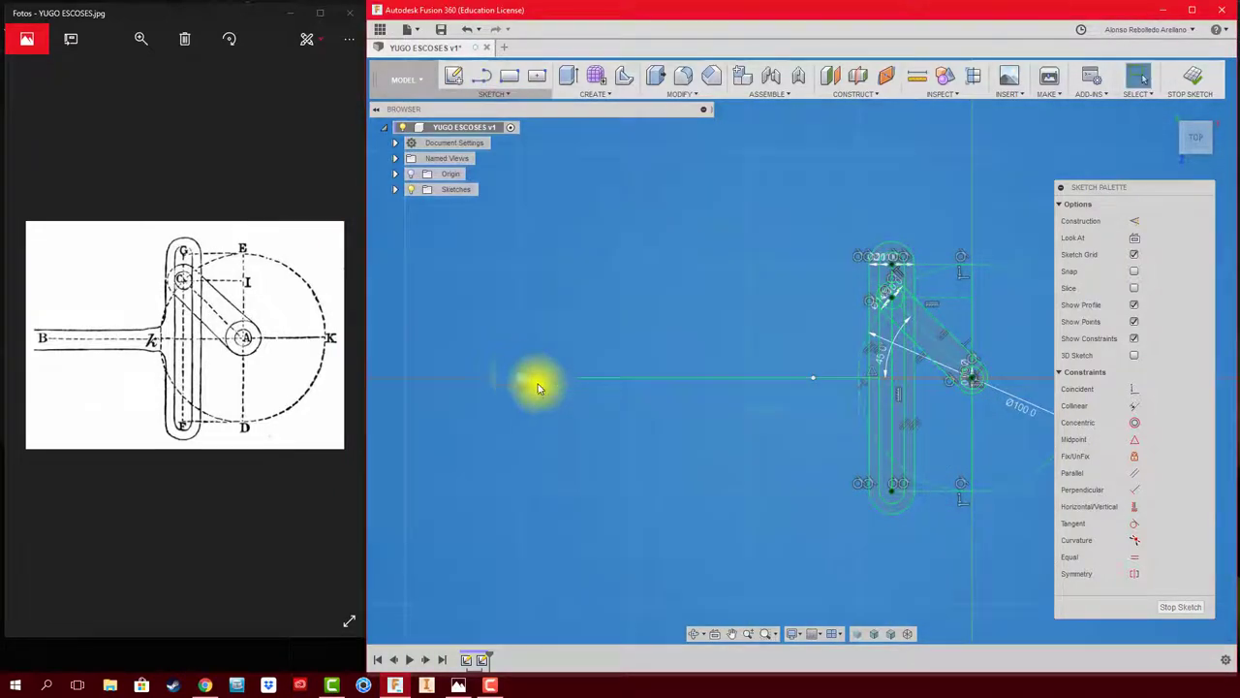
pyautogui.moveTo(794, 435); pyautogui.dragTo(722, 421, button='middle')
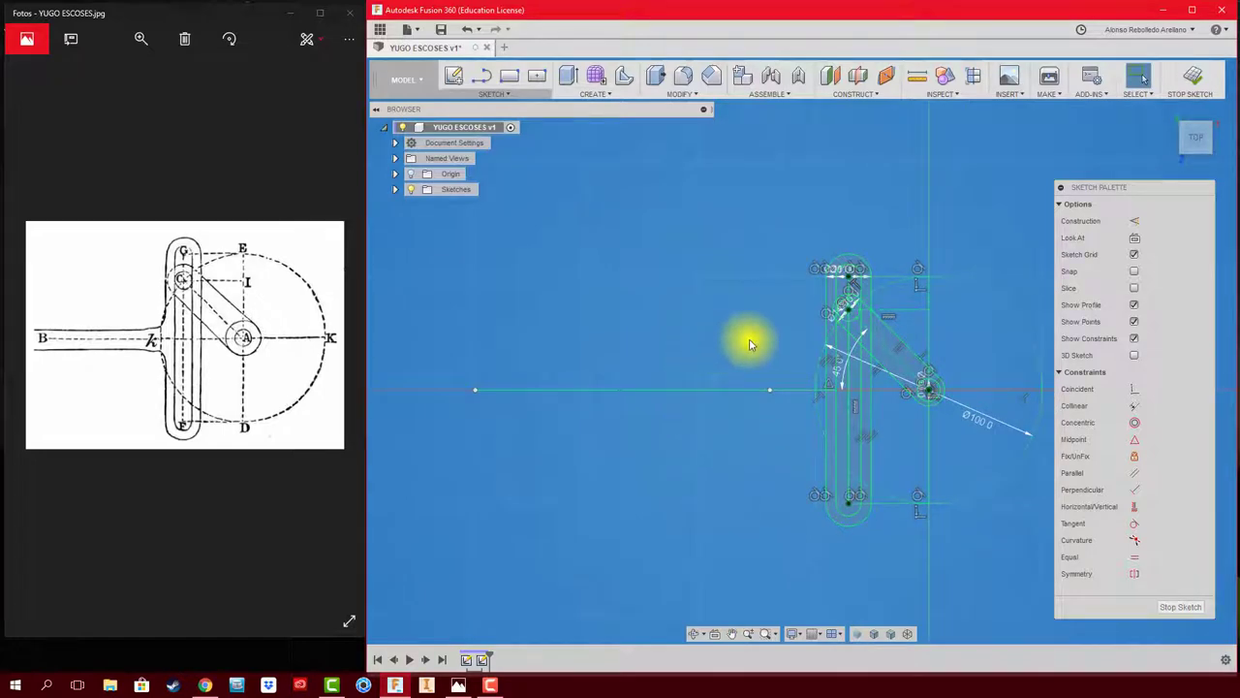
pyautogui.scroll(2, 875, 346)
pyautogui.scroll(2, 875, 346)
pyautogui.scroll(-1, 546, 418)
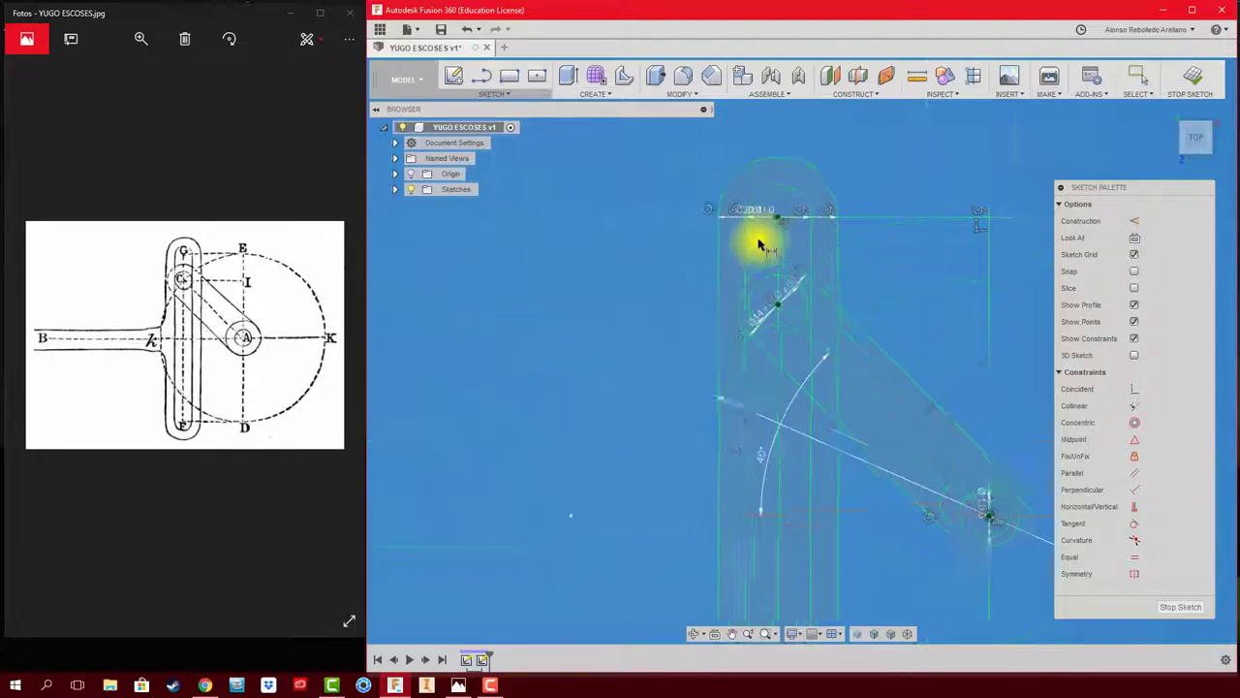
pyautogui.scroll(1, 756, 238)
pyautogui.scroll(1, 747, 252)
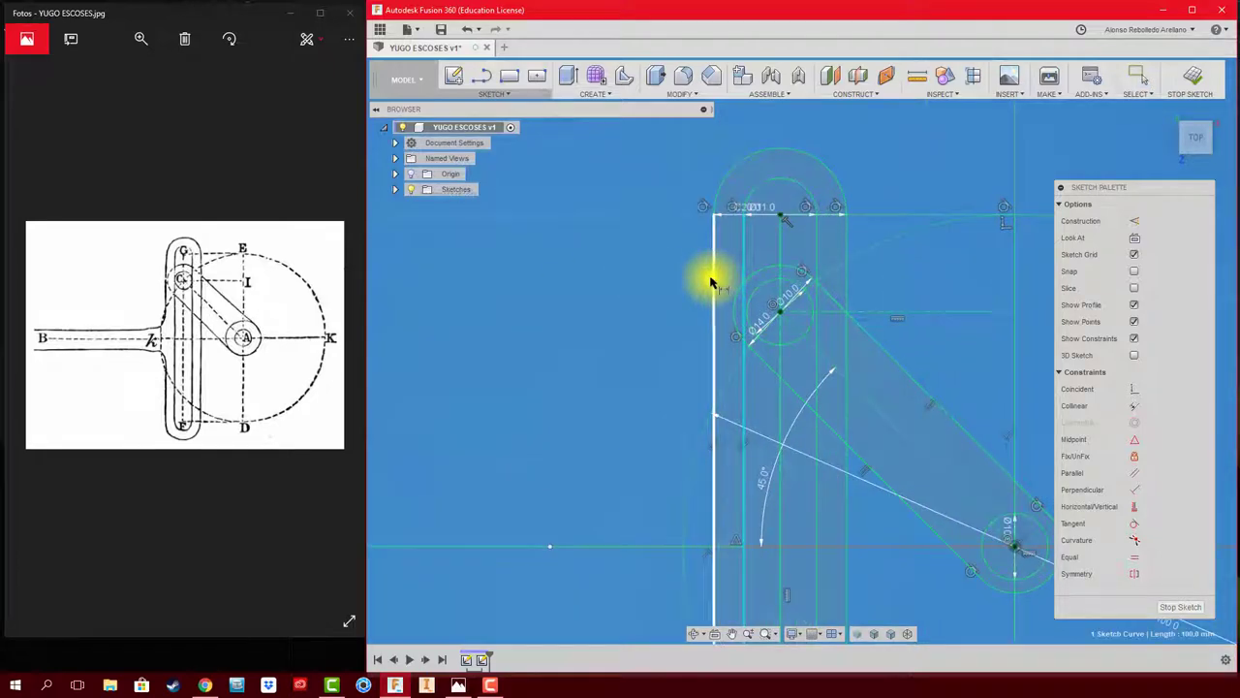
# - Try dimensioning between two slot lines and dismiss the over-constrained warning
pyautogui.click(714, 277)
pyautogui.click(631, 323)
pyautogui.click(844, 401)
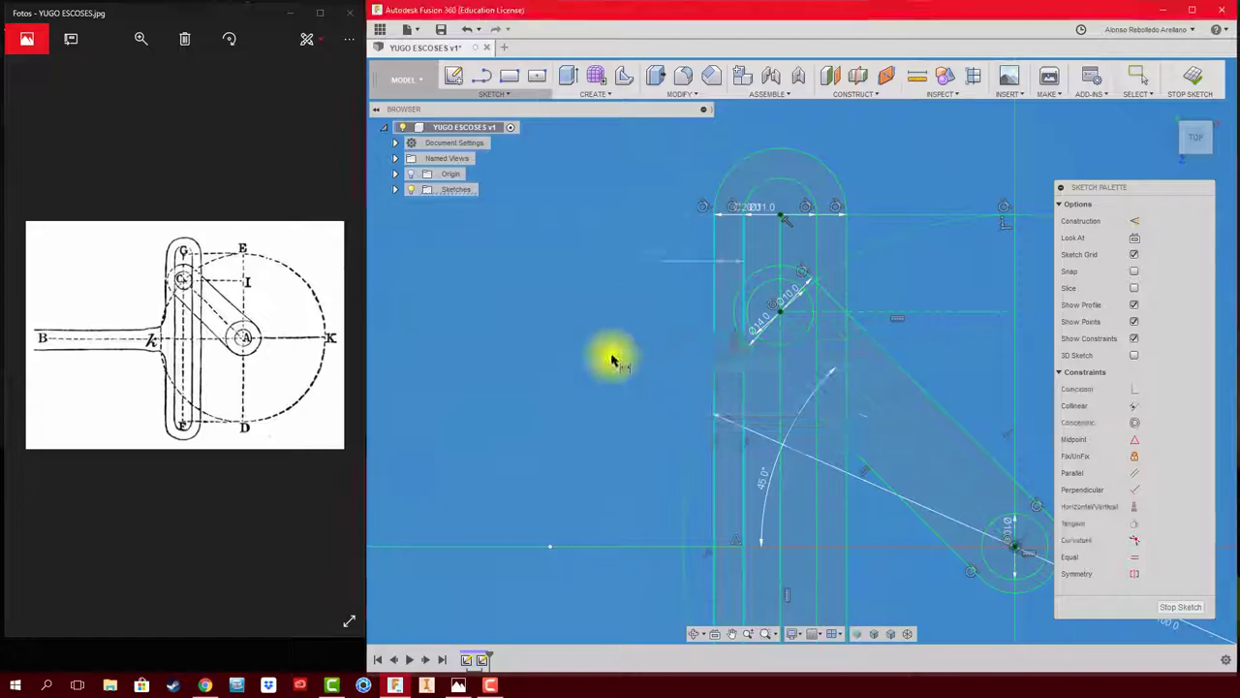
pyautogui.scroll(-2, 621, 359)
pyautogui.moveTo(645, 337); pyautogui.dragTo(789, 324, button='middle')
pyautogui.scroll(-1, 789, 324)
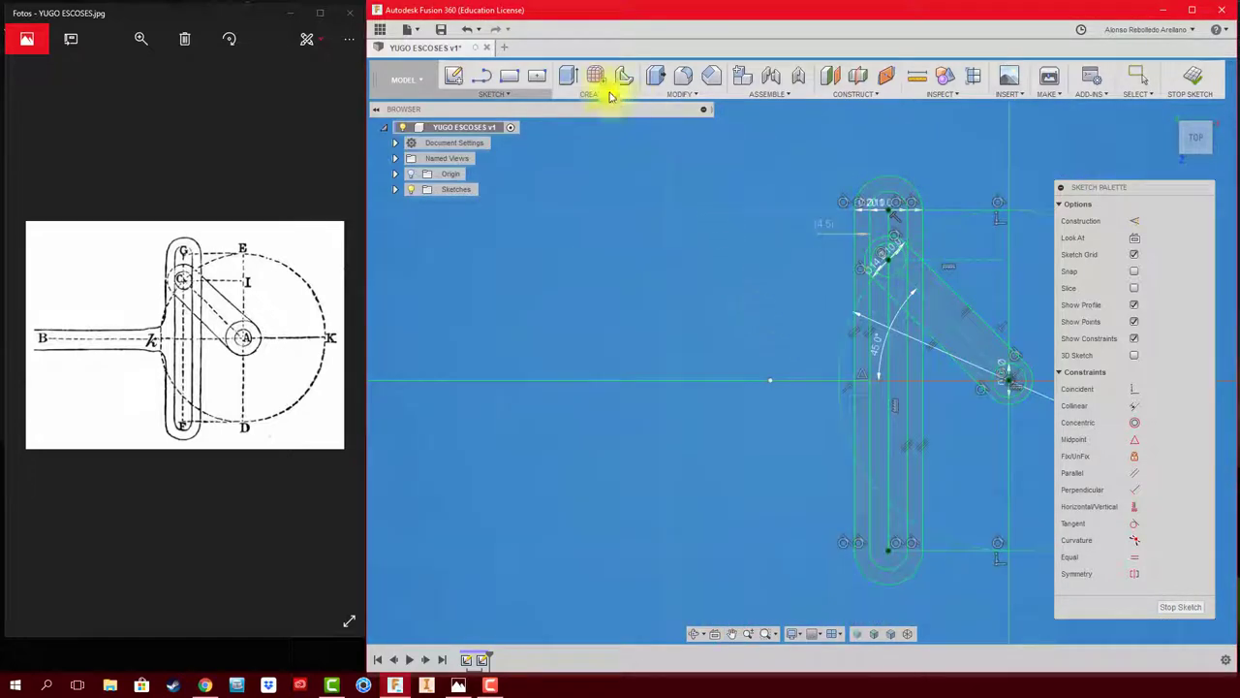
# - Offset the horizontal rod centre line 4.5 mm upward
pyautogui.click(500, 97)
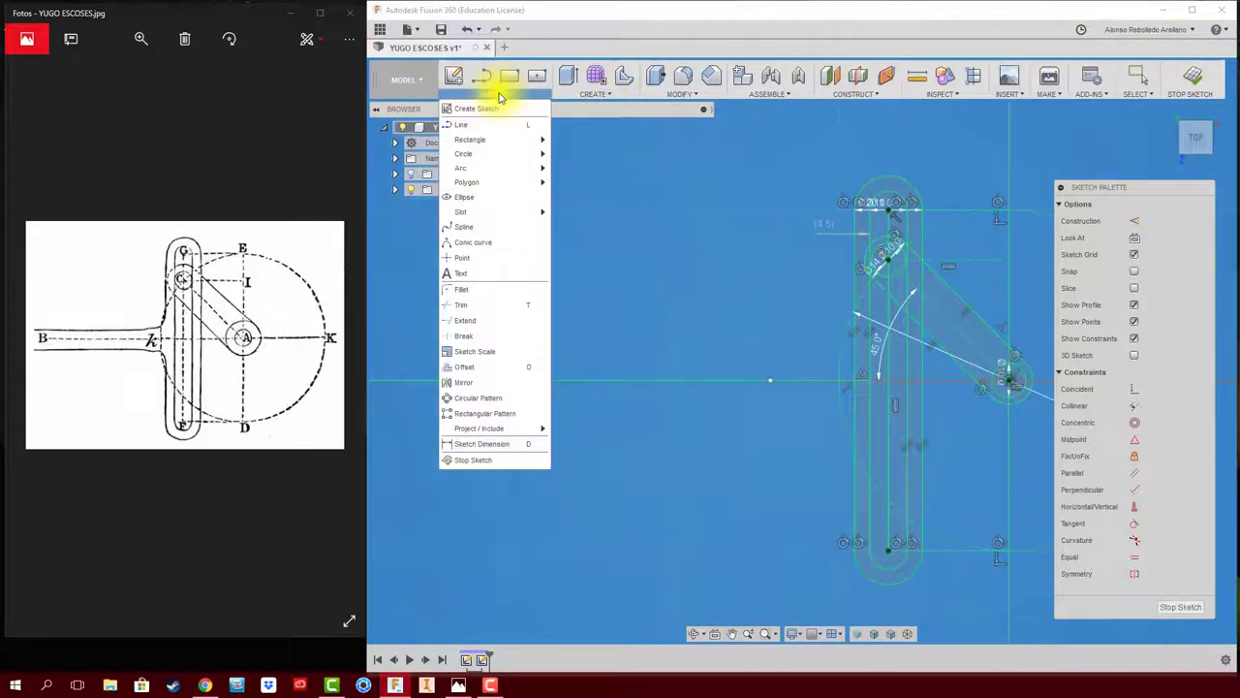
pyautogui.click(489, 373)
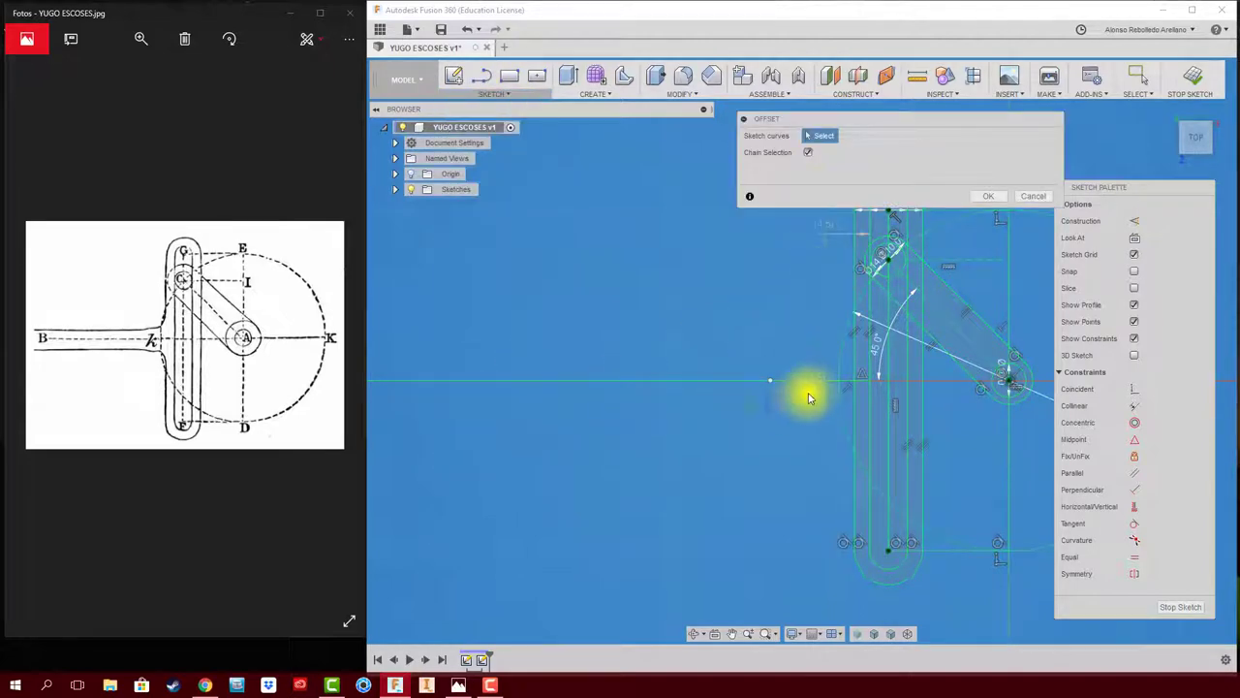
pyautogui.click(830, 379)
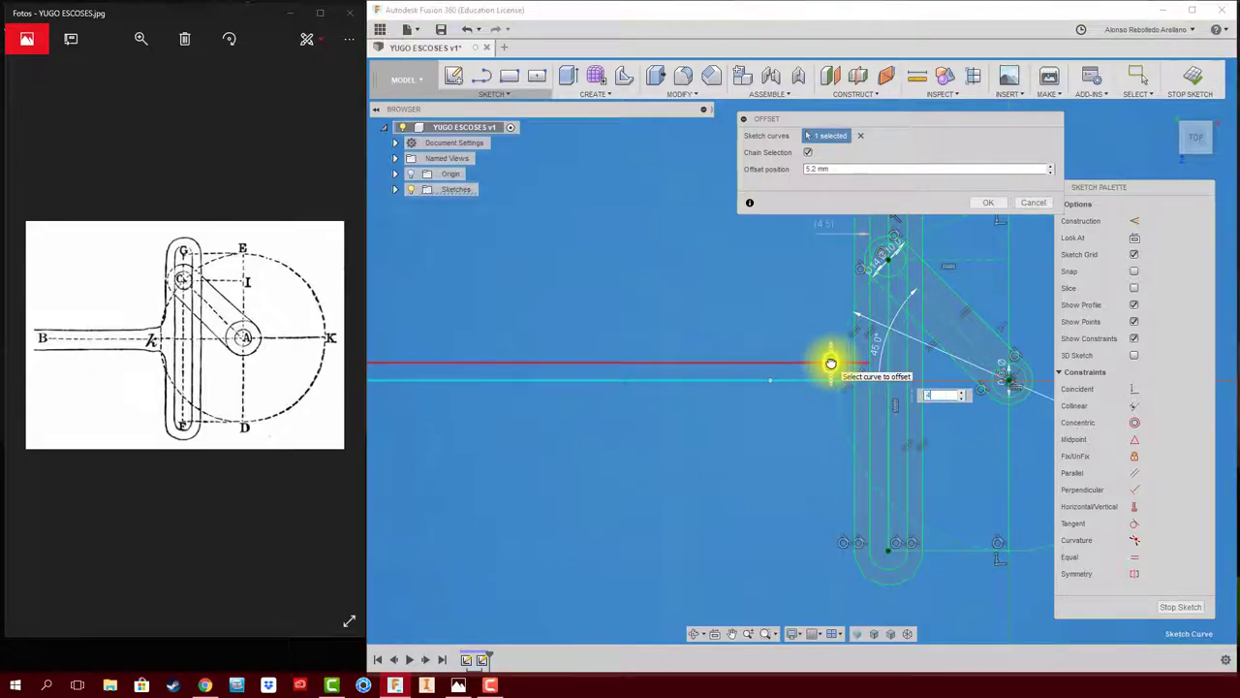
pyautogui.write('4')
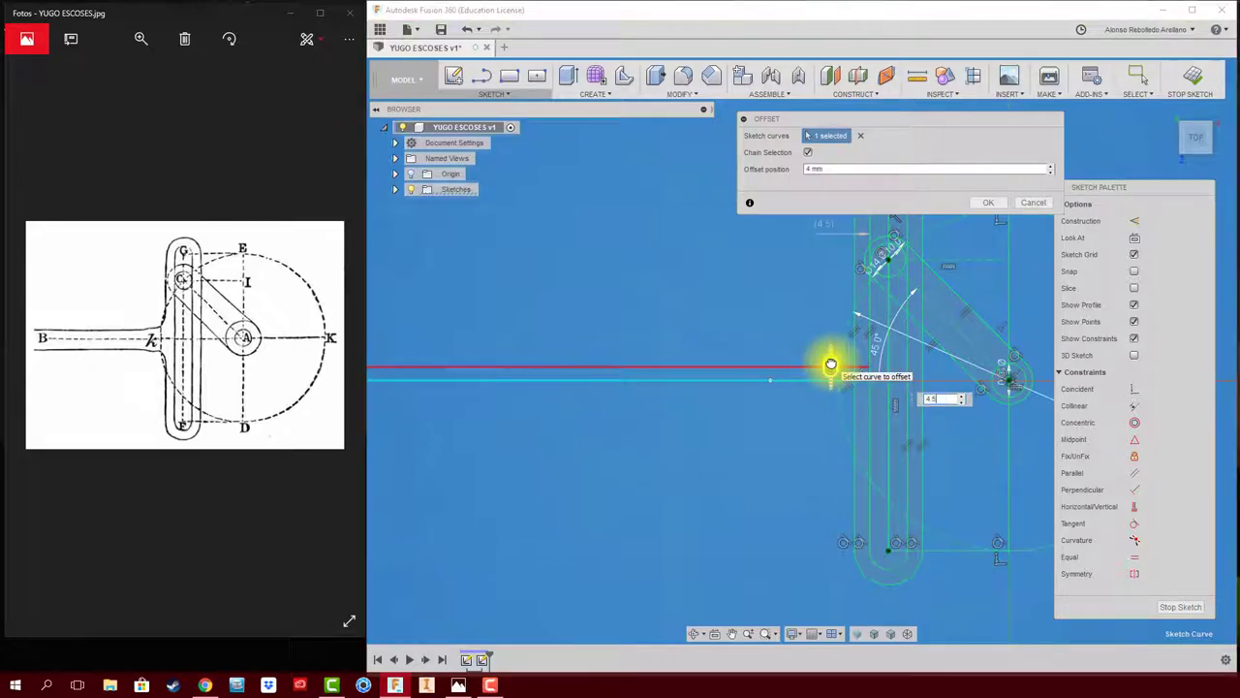
pyautogui.press('Return')
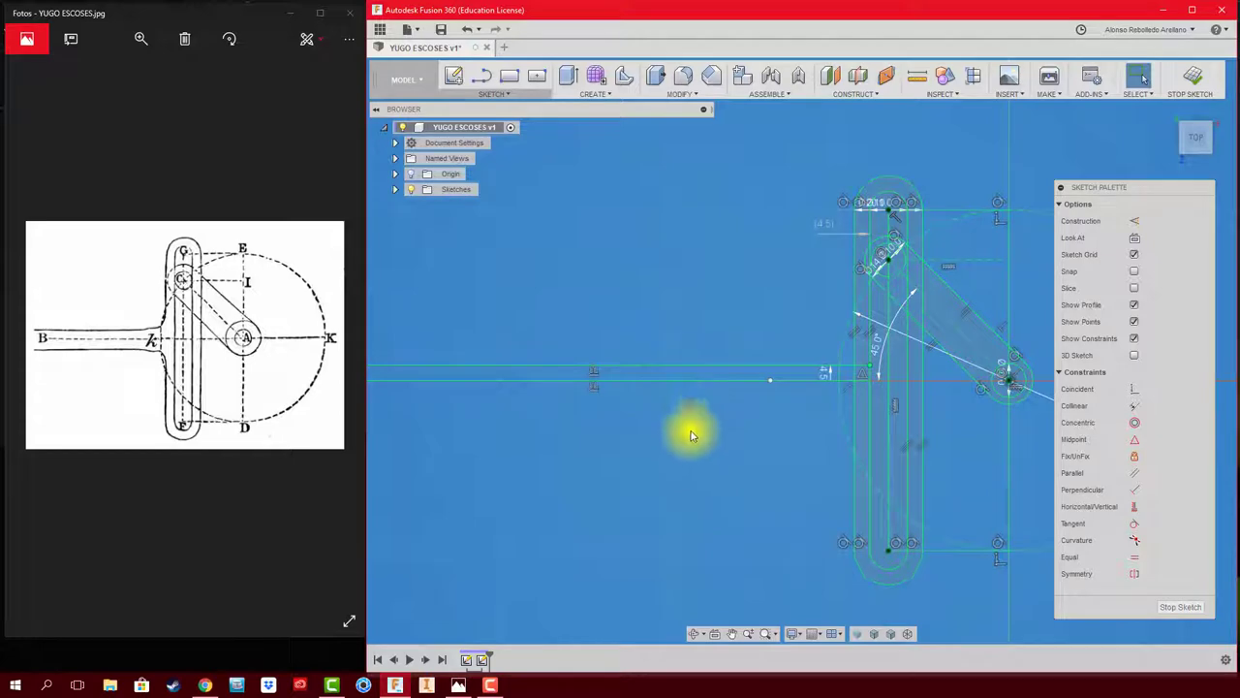
# - Offset the horizontal centre line 4.5 mm downward to complete the rod outline
pyautogui.press('o')
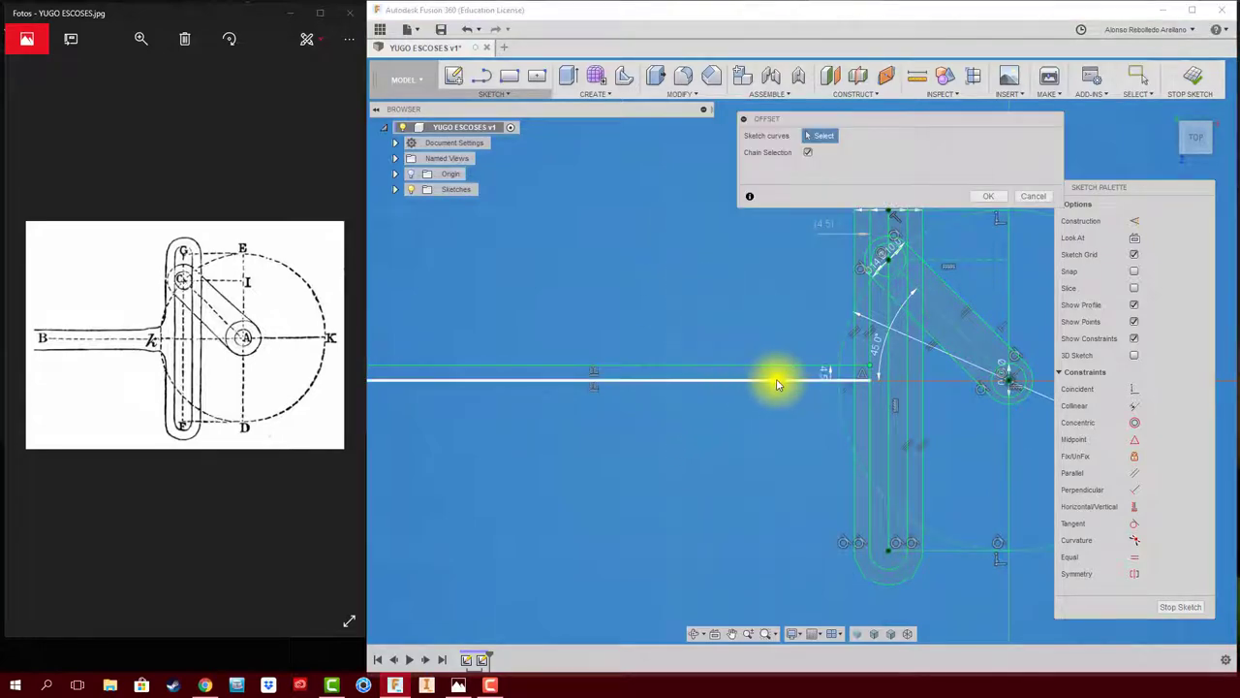
pyautogui.click(776, 382)
pyautogui.write('-4.5')
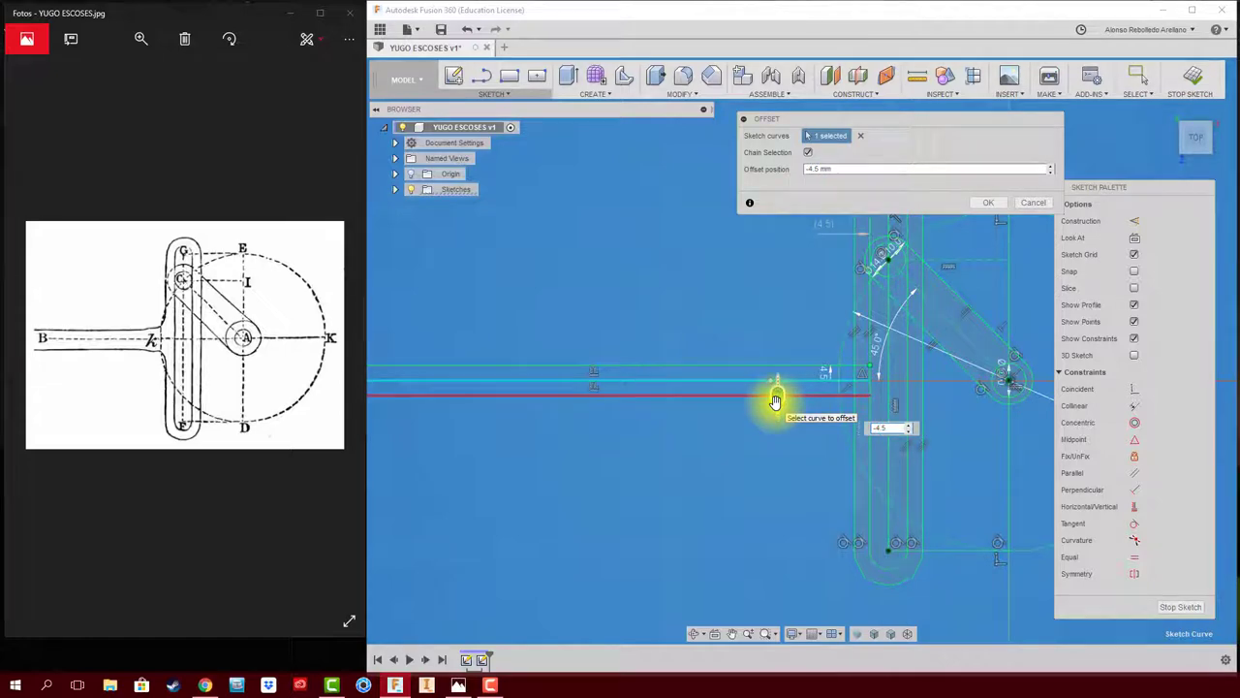
pyautogui.click(776, 401)
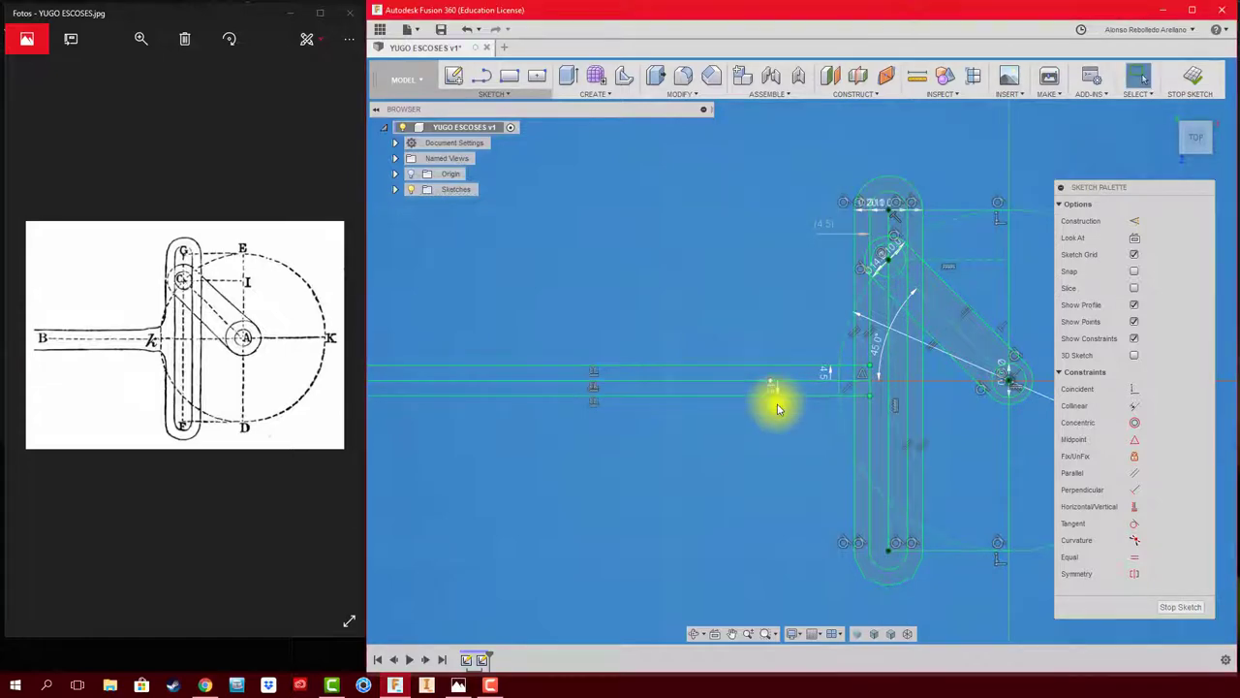
pyautogui.scroll(2, 911, 382)
pyautogui.scroll(1, 921, 382)
pyautogui.scroll(2, 789, 360)
pyautogui.scroll(2, 757, 380)
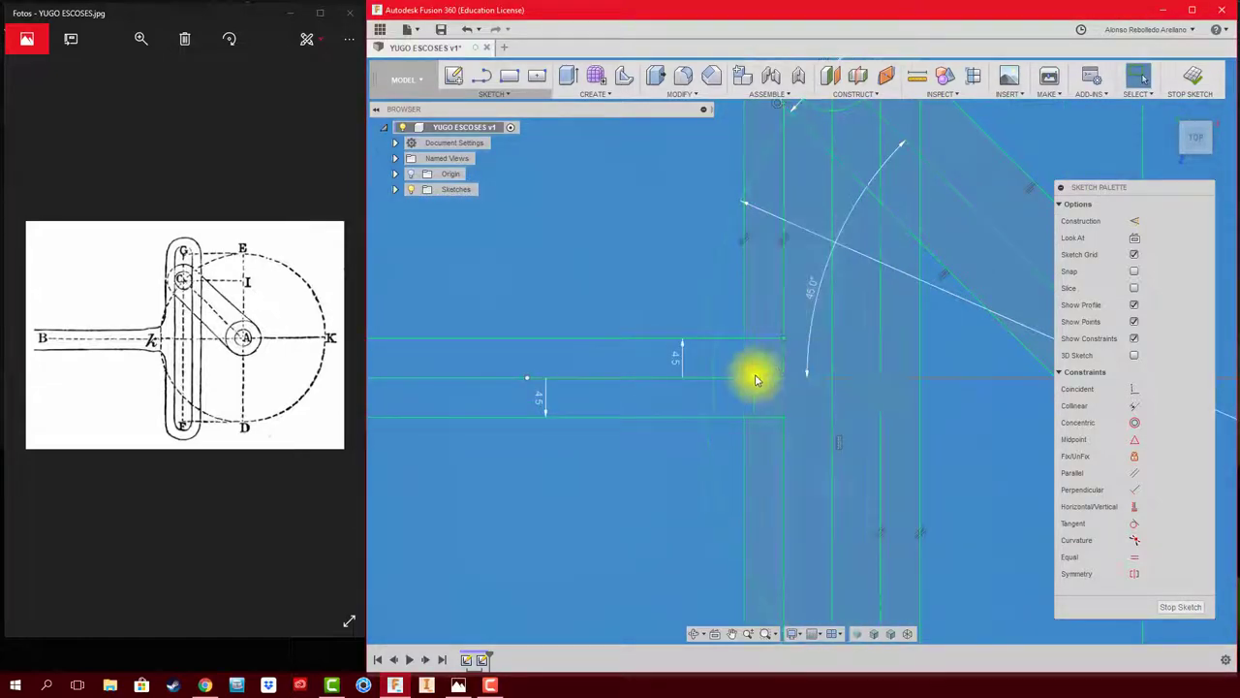
pyautogui.scroll(-1, 704, 396)
# - Trim the excess rod line segments and round the rod-slot corner with an 11 mm fillet
pyautogui.click(729, 379)
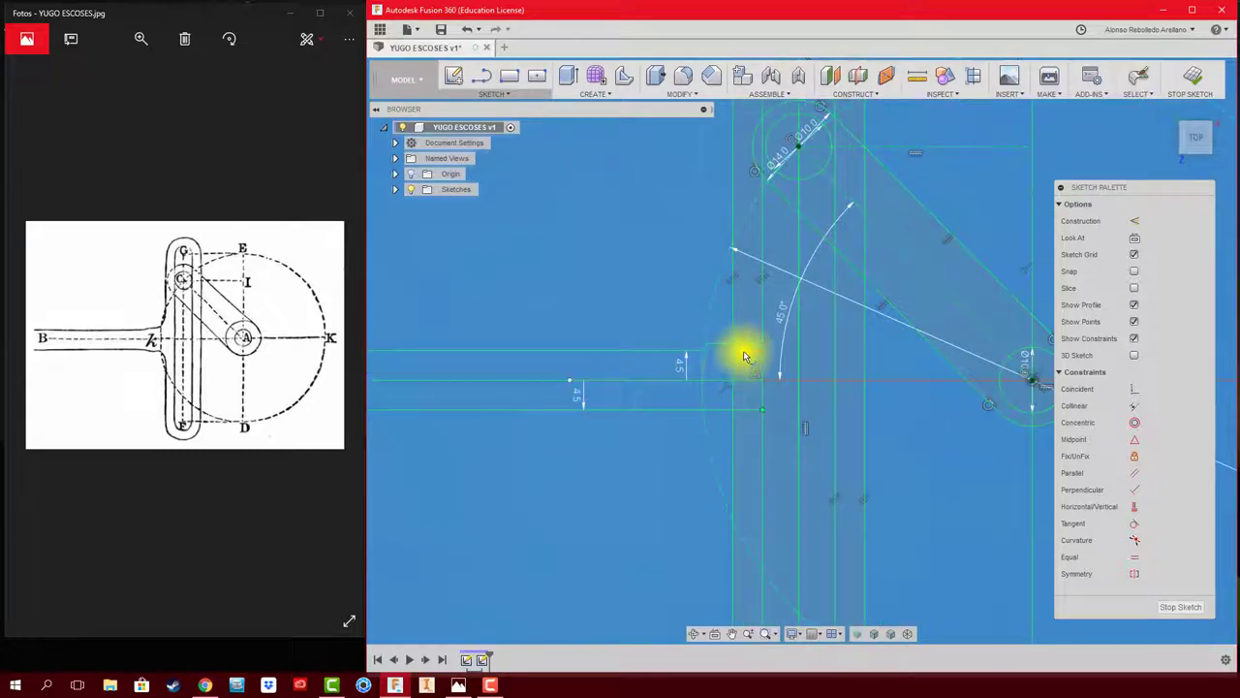
pyautogui.click(749, 370)
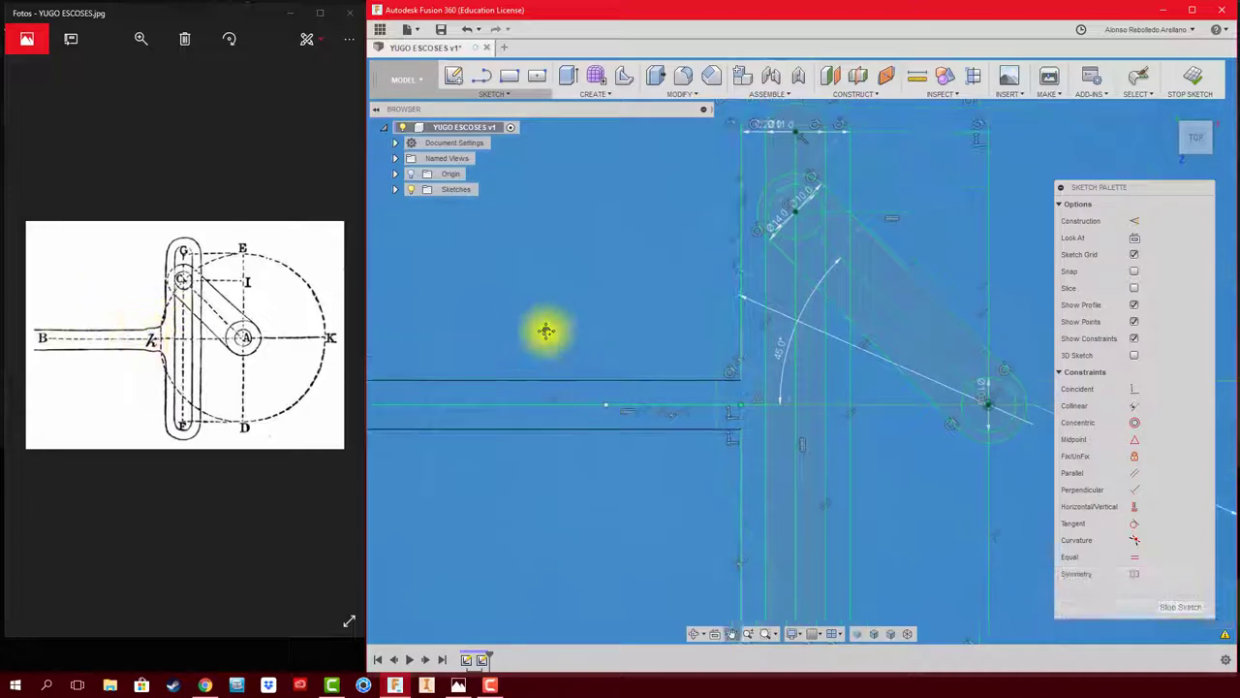
pyautogui.click(494, 94)
pyautogui.click(489, 308)
pyautogui.click(769, 466)
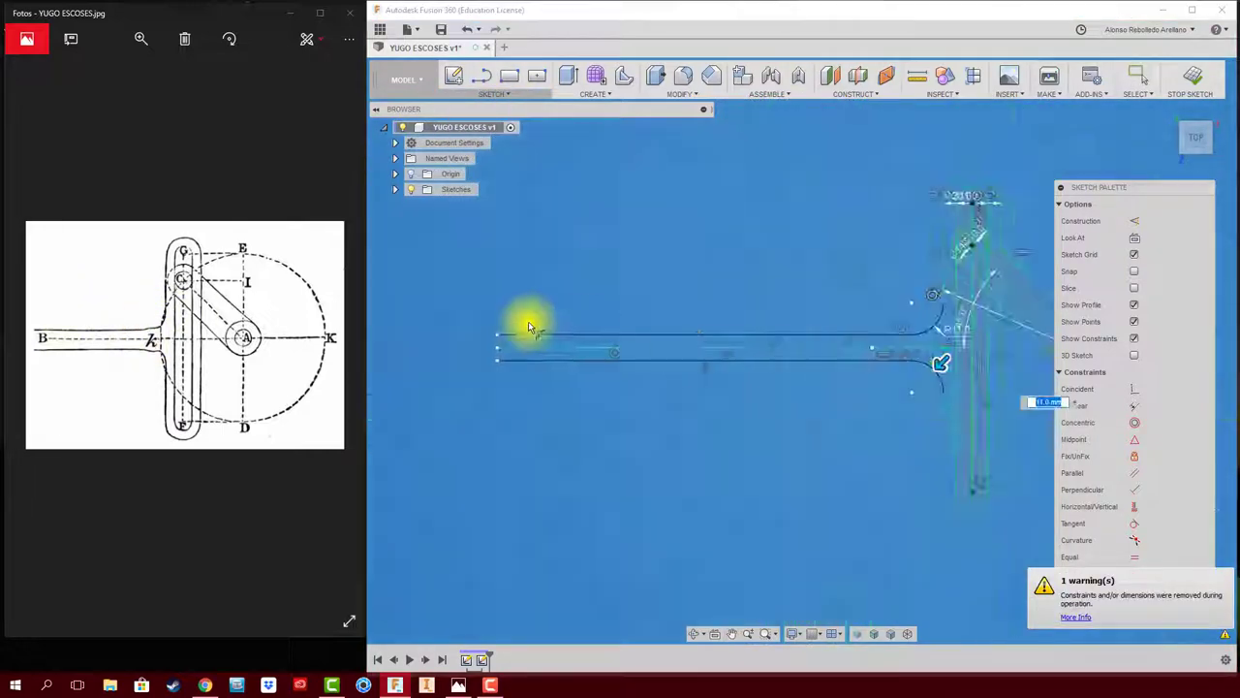
pyautogui.scroll(3, 526, 323)
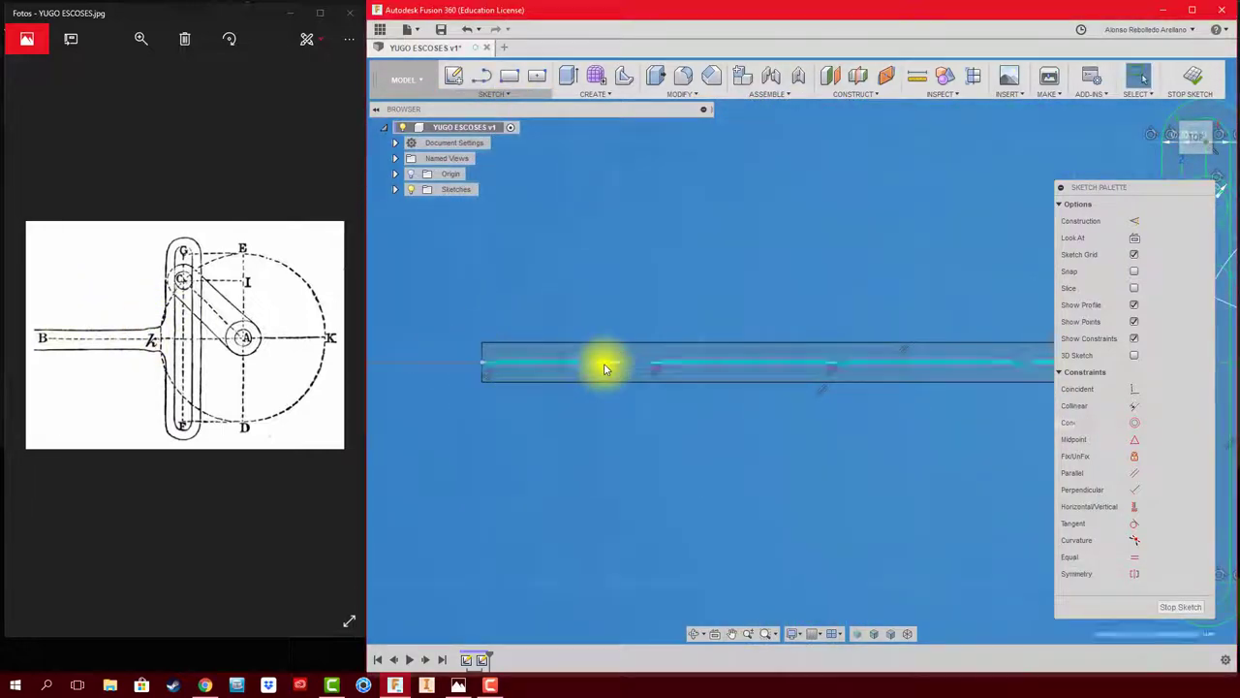
pyautogui.scroll(3, 607, 359)
# - Trim the leftover segment near the slot and finish the sketch
pyautogui.click(495, 94)
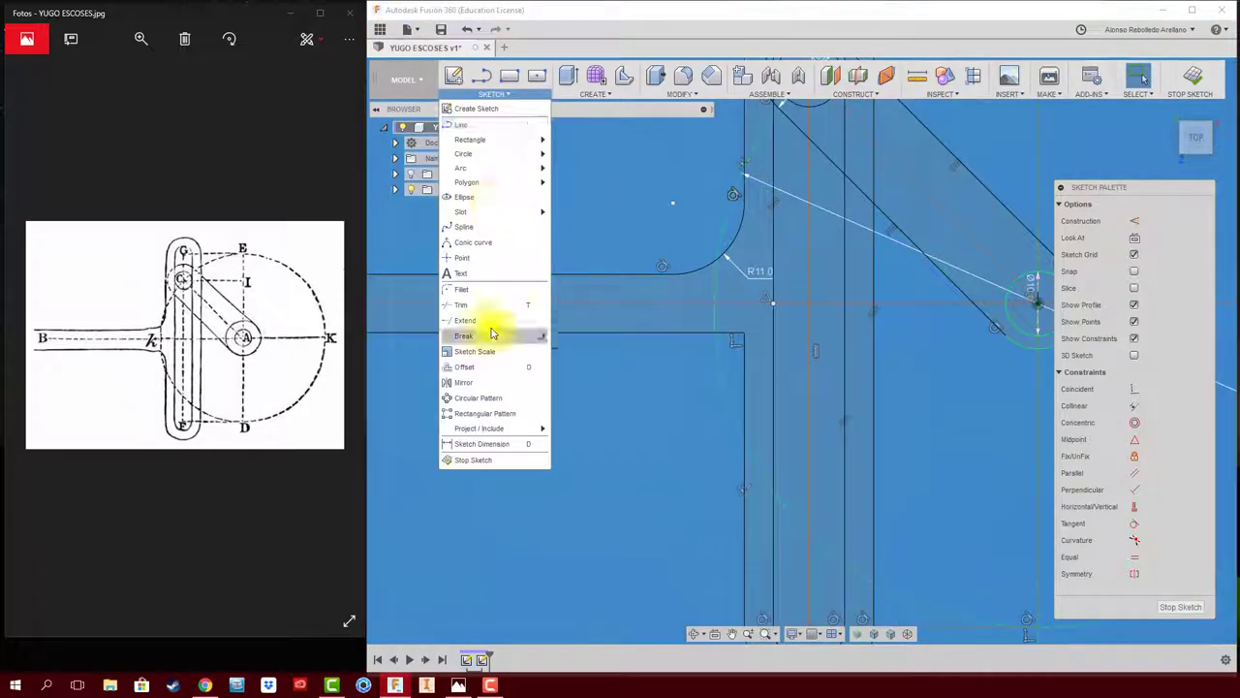
pyautogui.click(485, 333)
pyautogui.click(742, 352)
pyautogui.scroll(-3, 771, 226)
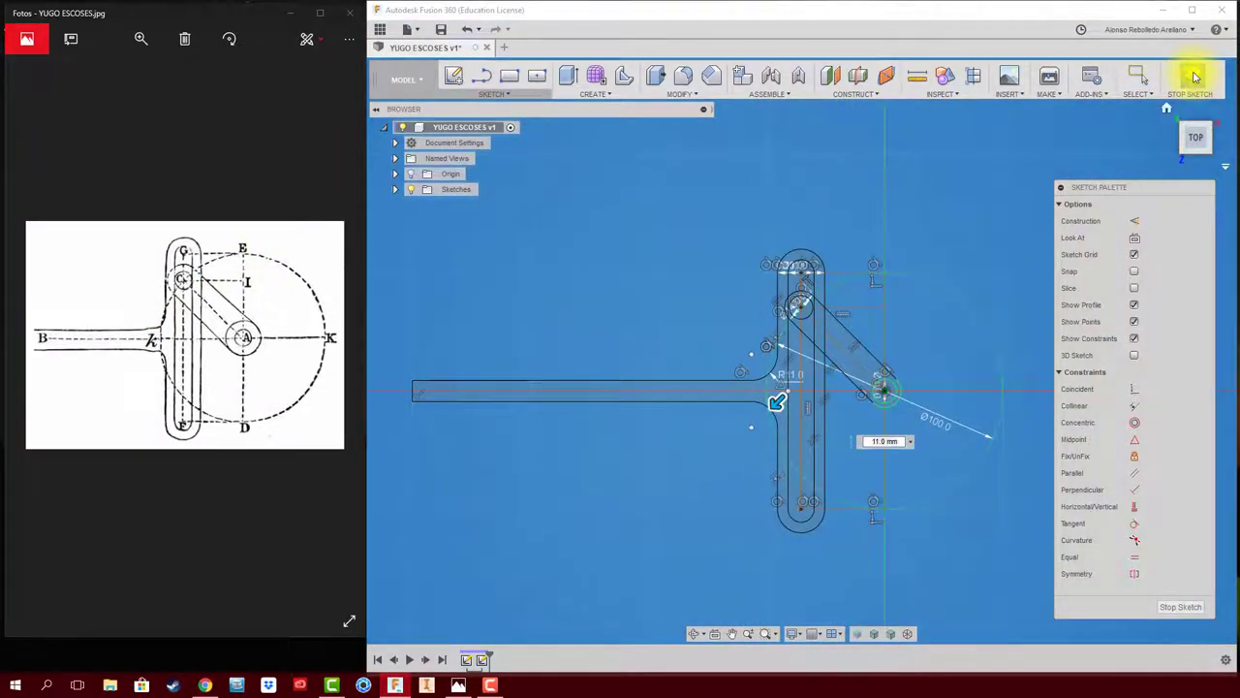
pyautogui.click(1194, 78)
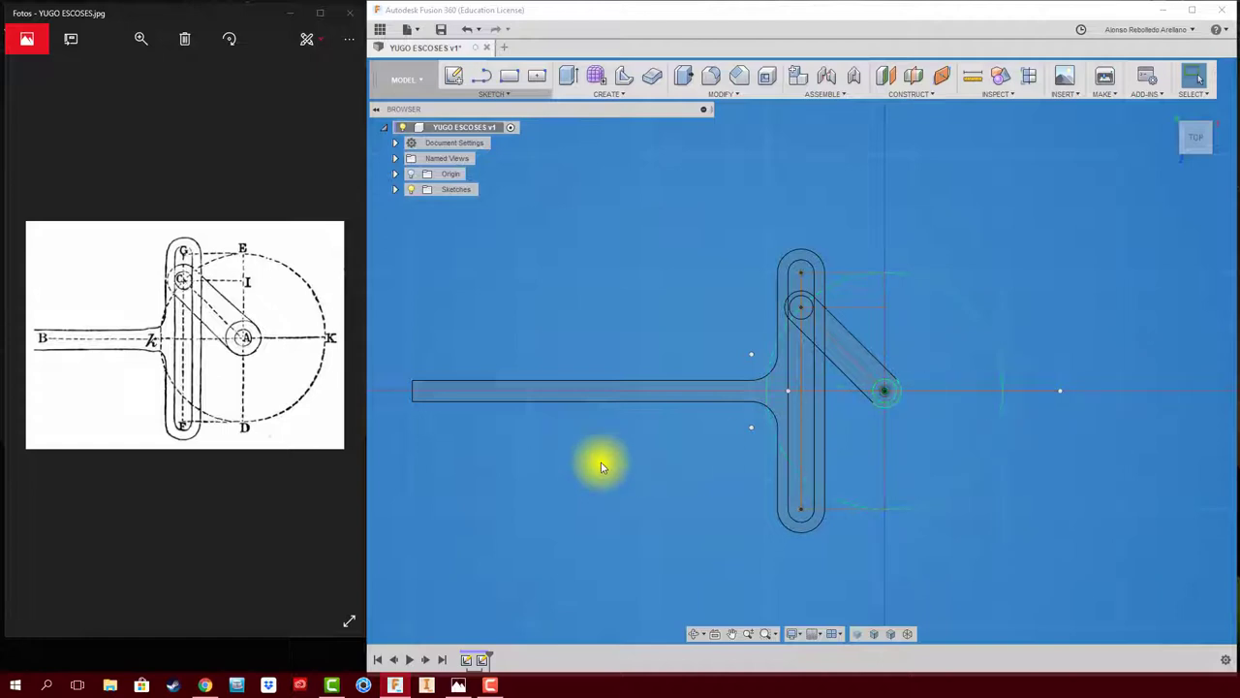
# - Orbit to an oblique view and select Sketch2's yoke geometry for extrusion
pyautogui.keyDown('shift'); pyautogui.moveTo(584, 296); pyautogui.dragTo(391, 201, button='middle'); pyautogui.keyUp('shift')
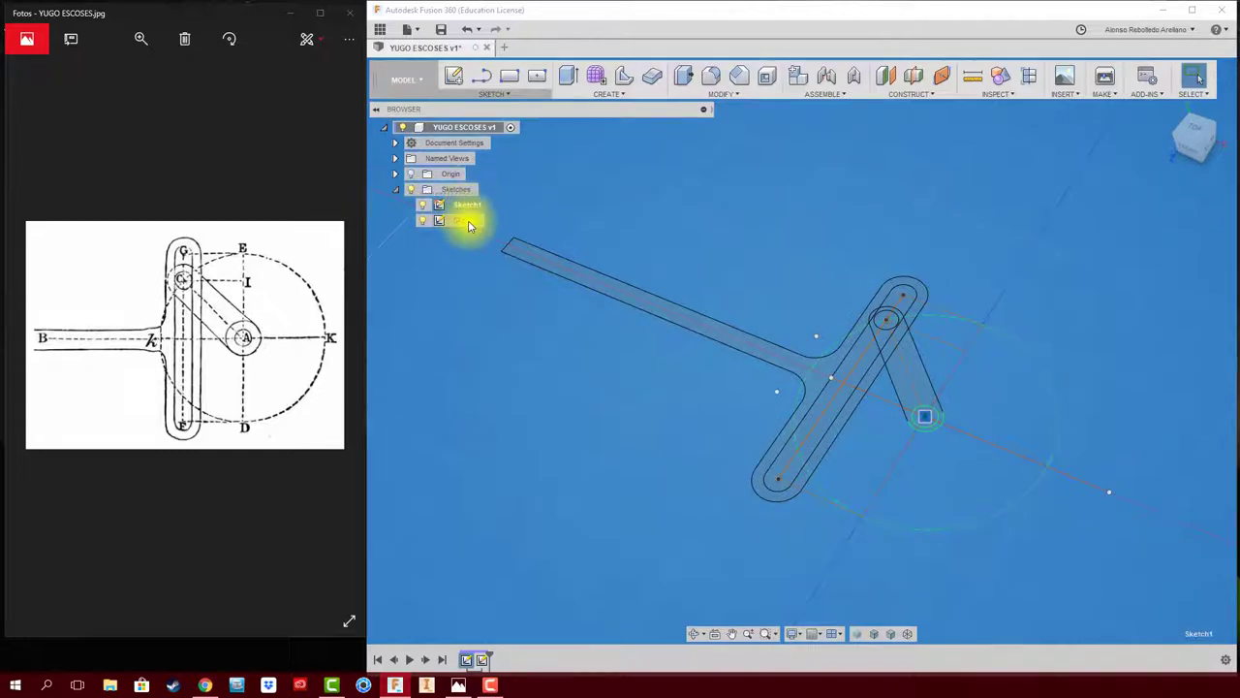
pyautogui.click(468, 223)
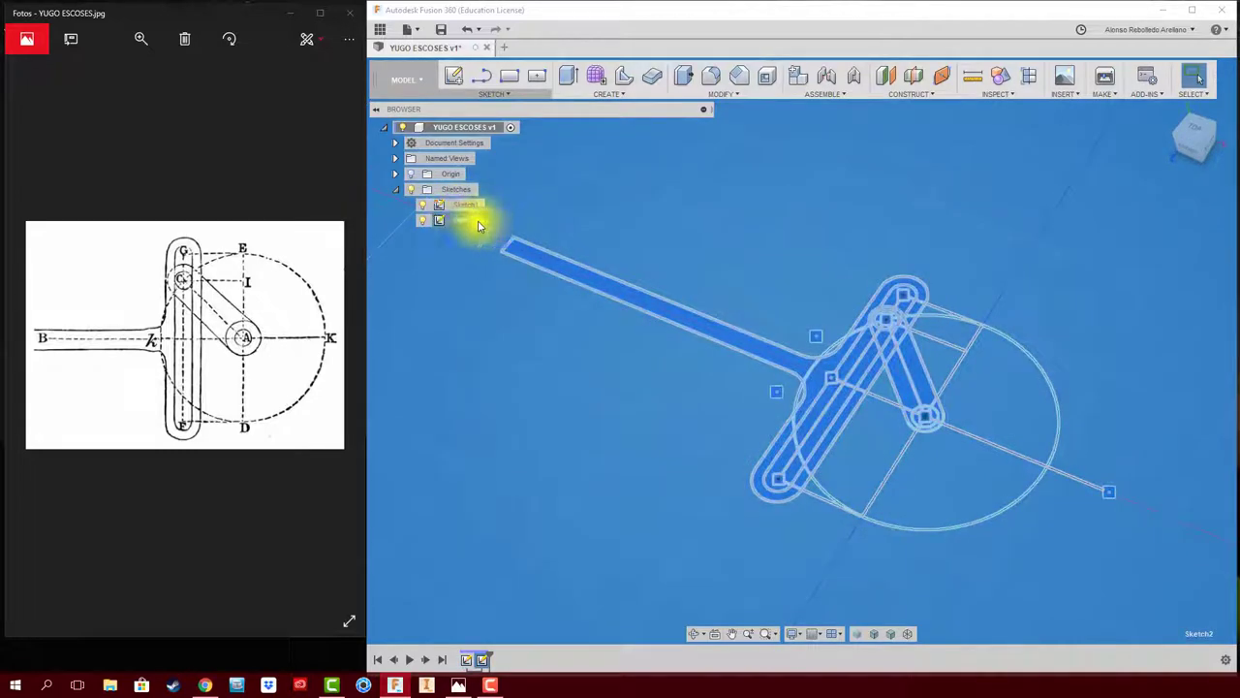
pyautogui.moveTo(471, 222)
pyautogui.keyDown('shift'); pyautogui.mouseDown(button='middle')
pyautogui.moveTo(498, 299)
pyautogui.moveTo(783, 404)
pyautogui.moveTo(831, 275)
pyautogui.mouseUp(button='middle'); pyautogui.keyUp('shift')
# - Start an extrusion and select the yoke rod, slot and remaining yoke profiles
pyautogui.press('e')
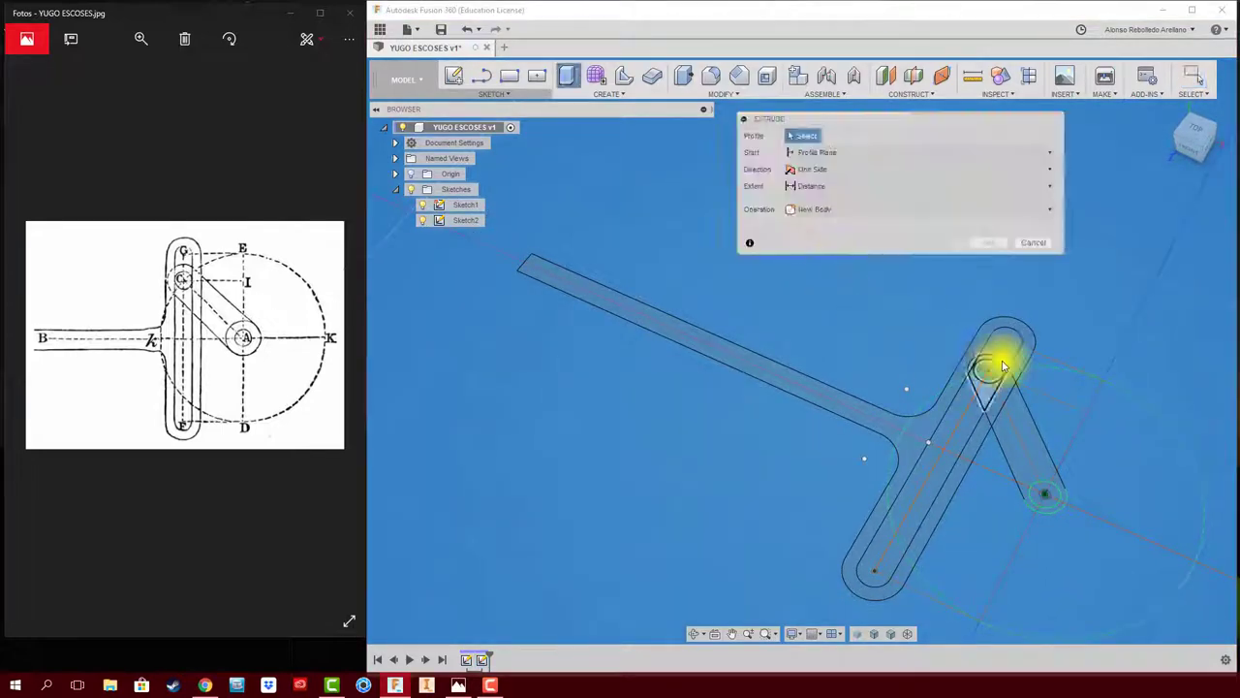
pyautogui.click(1025, 356)
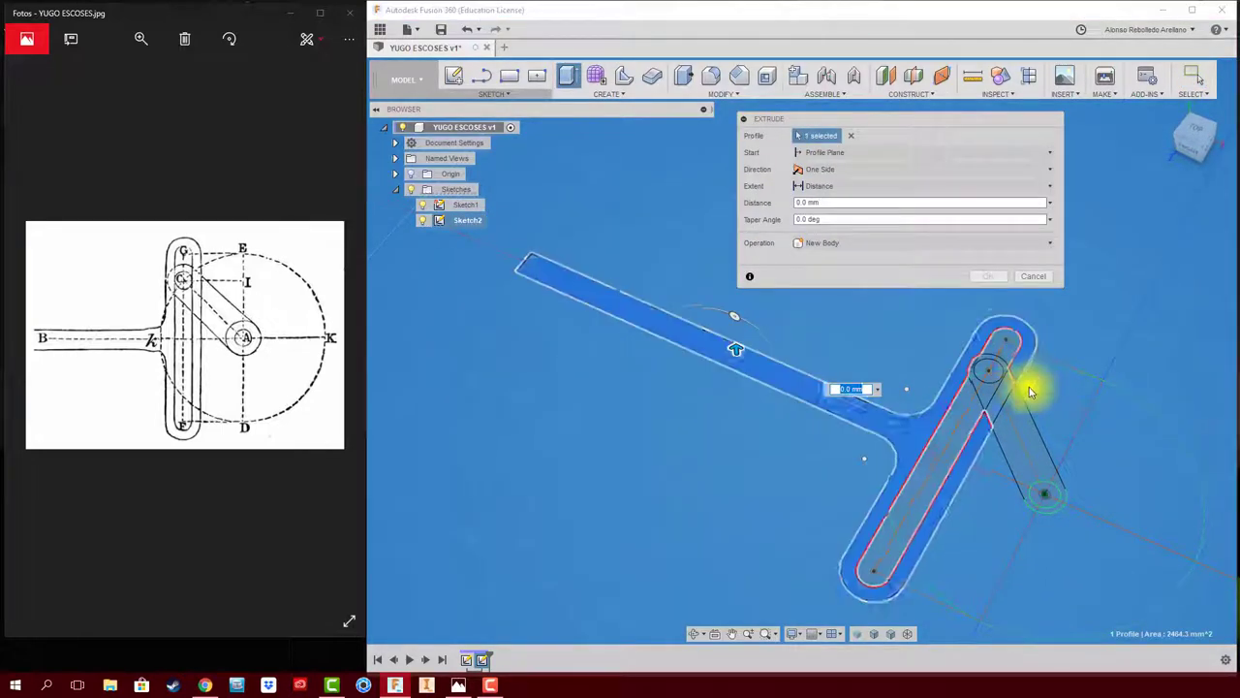
pyautogui.scroll(3, 1013, 397)
pyautogui.scroll(3, 1008, 403)
pyautogui.scroll(2, 956, 422)
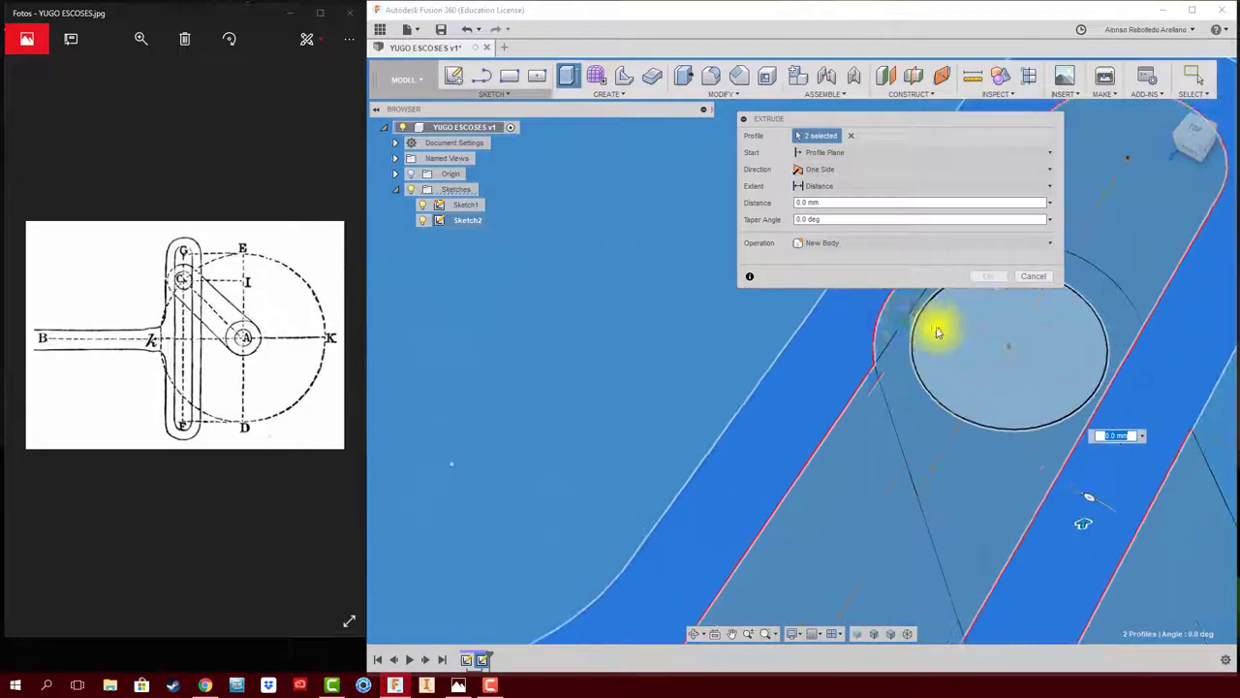
pyautogui.click(941, 332)
pyautogui.click(870, 386)
pyautogui.scroll(-5, 870, 386)
pyautogui.scroll(-3, 886, 387)
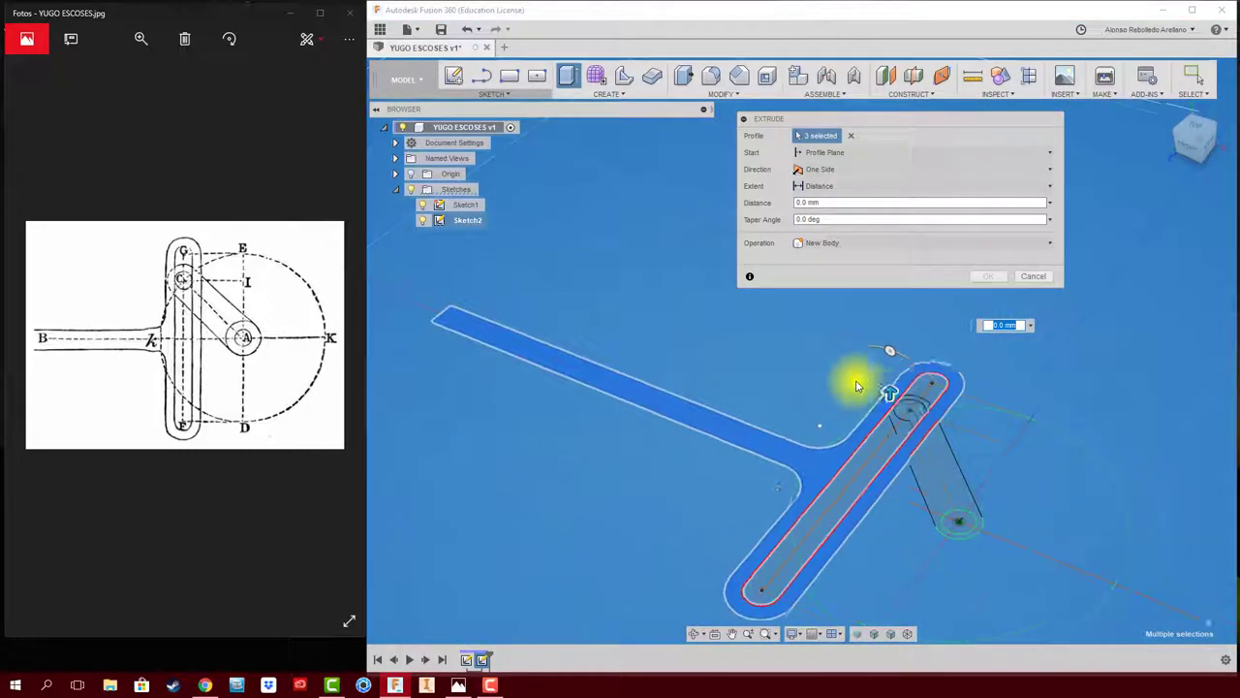
# - Extrude the selected yoke profiles 10 mm as a new body
pyautogui.moveTo(885, 388)
pyautogui.keyDown('shift'); pyautogui.mouseDown(button='middle')
pyautogui.moveTo(922, 368)
pyautogui.moveTo(920, 392)
pyautogui.mouseUp(button='middle'); pyautogui.keyUp('shift')
pyautogui.moveTo(920, 391); pyautogui.dragTo(922, 362)
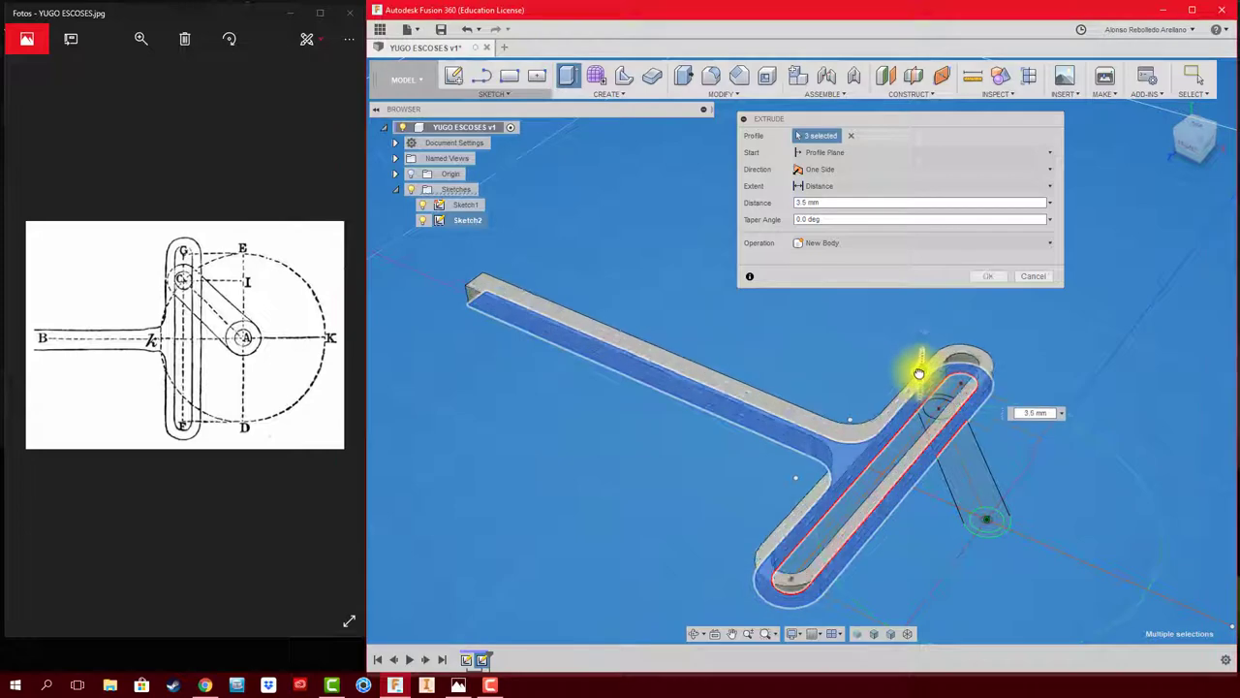
pyautogui.moveTo(921, 362)
pyautogui.keyDown('shift'); pyautogui.mouseDown(button='middle')
pyautogui.moveTo(961, 384)
pyautogui.moveTo(1091, 374)
pyautogui.mouseUp(button='middle'); pyautogui.keyUp('shift')
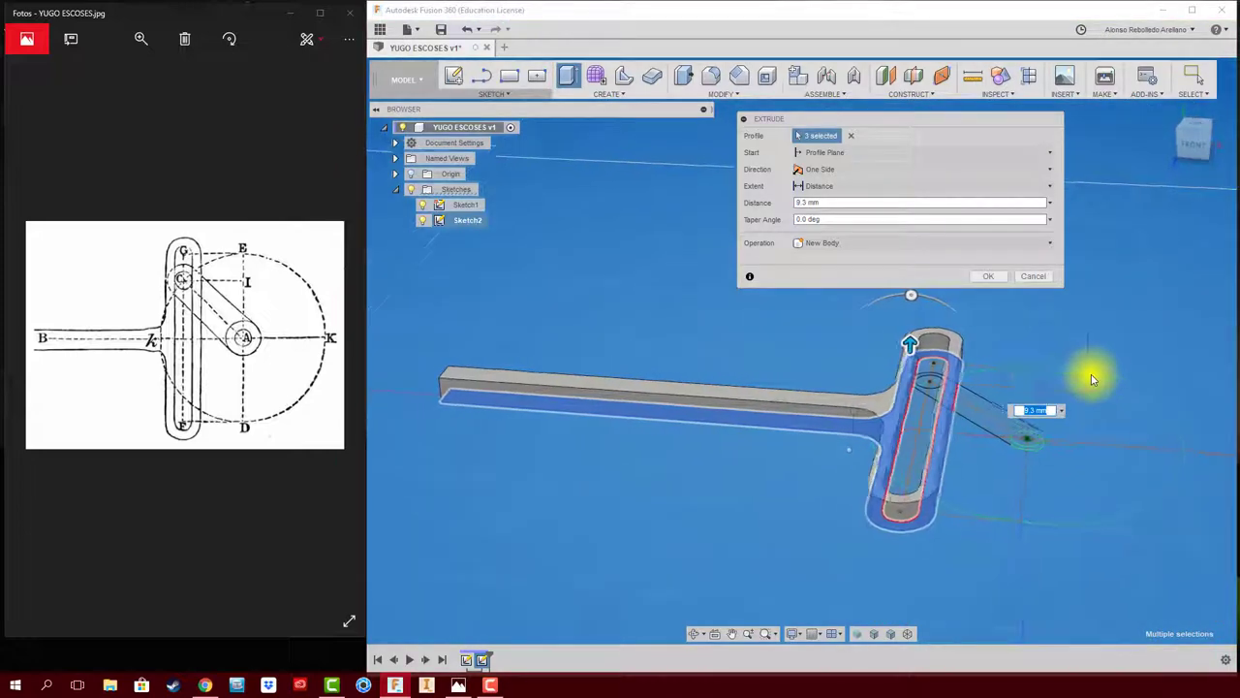
pyautogui.write('10')
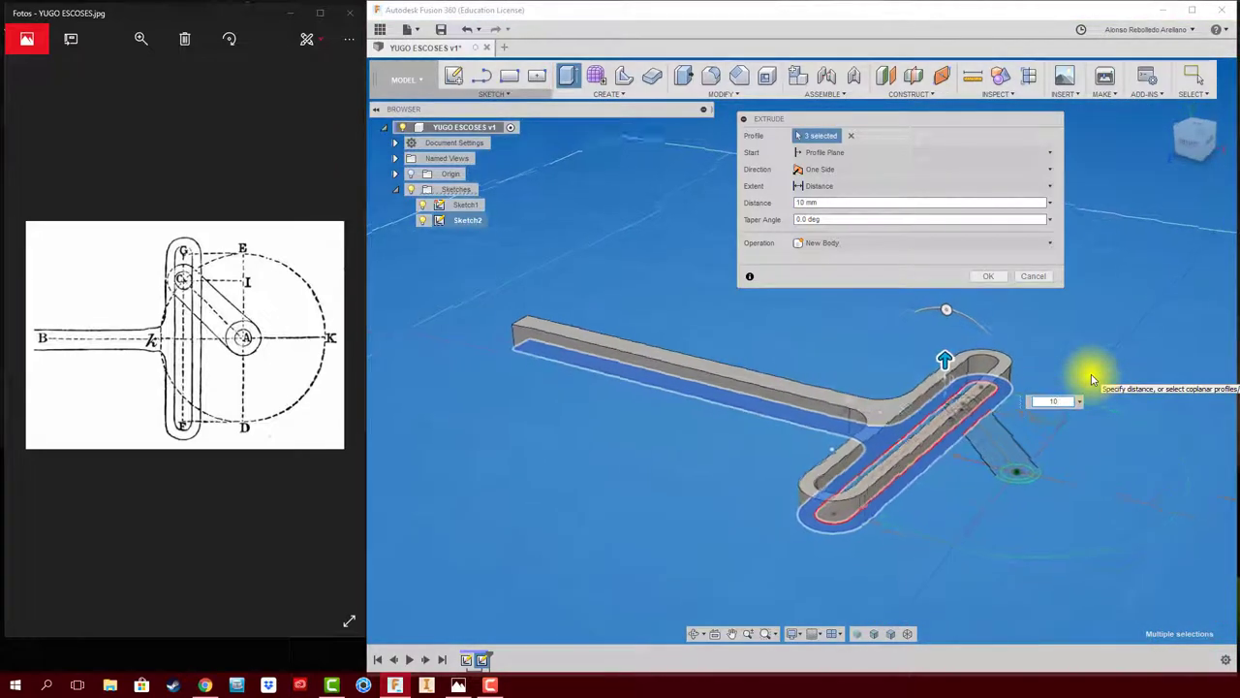
pyautogui.click(1043, 245)
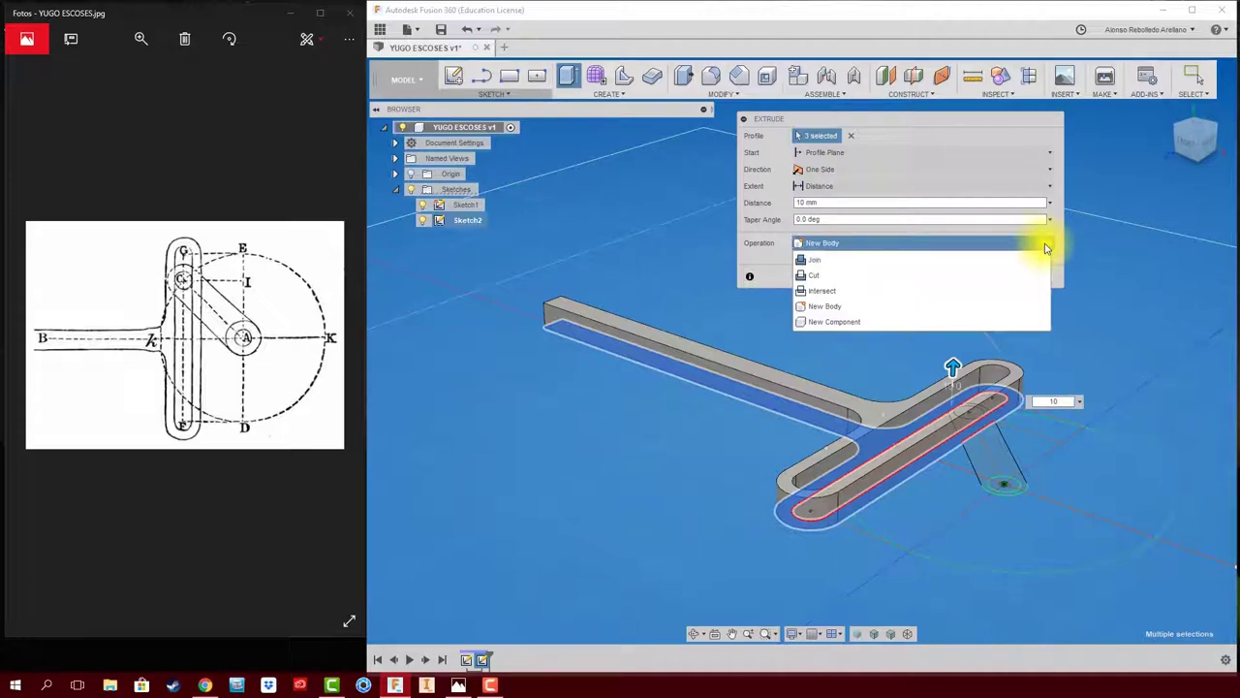
pyautogui.click(841, 323)
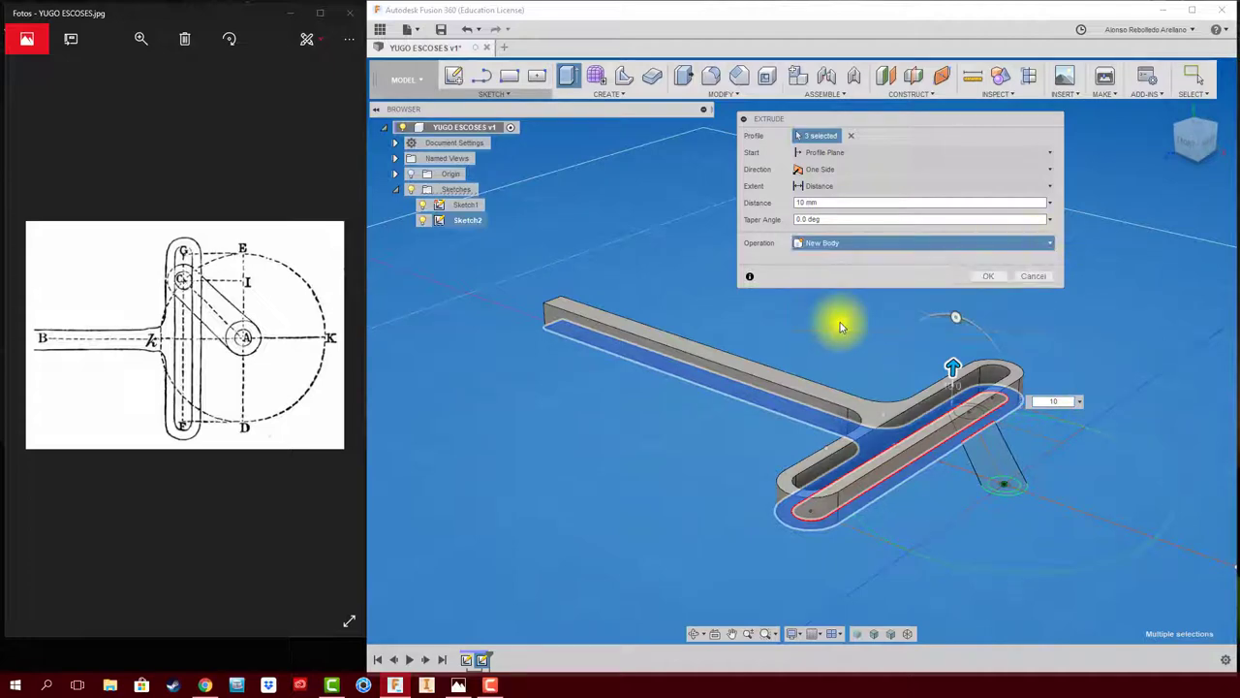
pyautogui.click(992, 282)
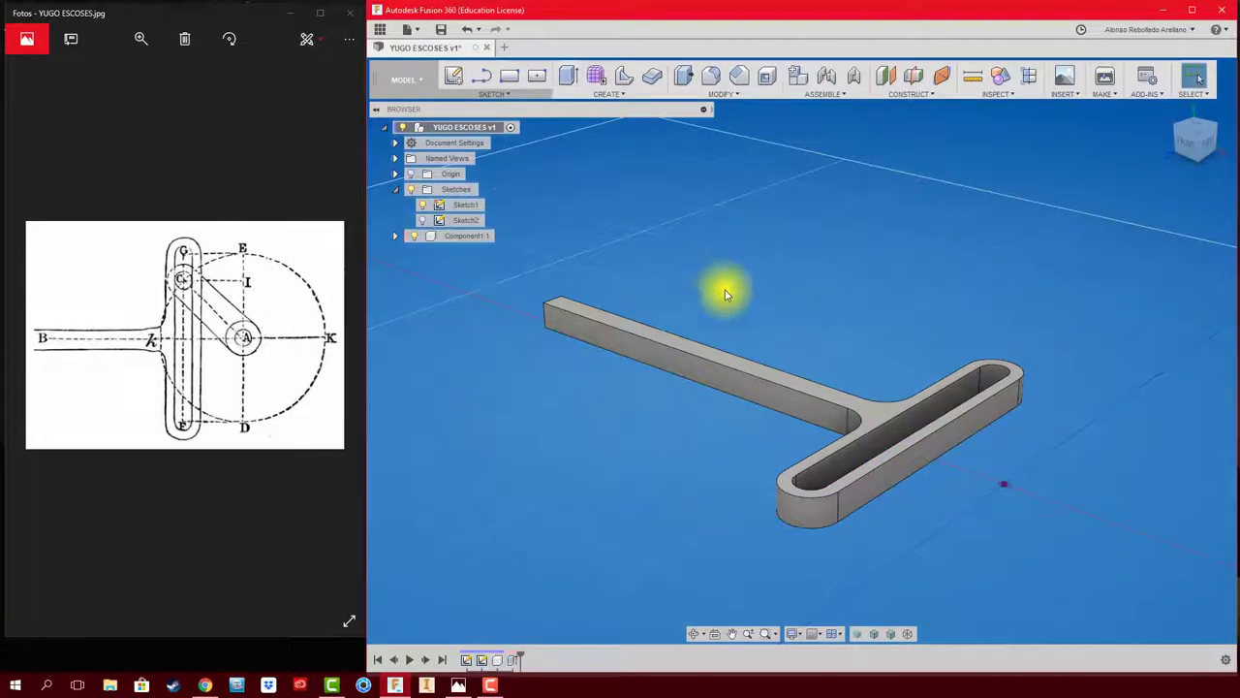
pyautogui.click(475, 236)
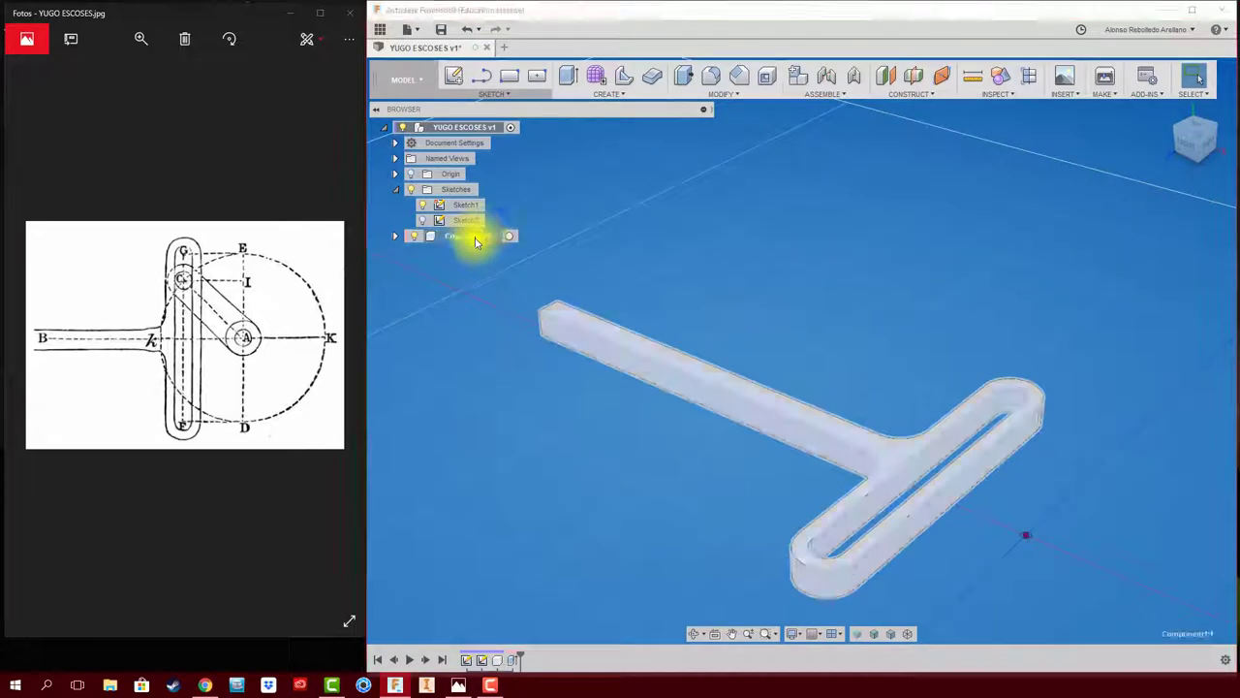
pyautogui.click(479, 236)
pyautogui.write('SEGUIDOR')
pyautogui.click(1001, 126)
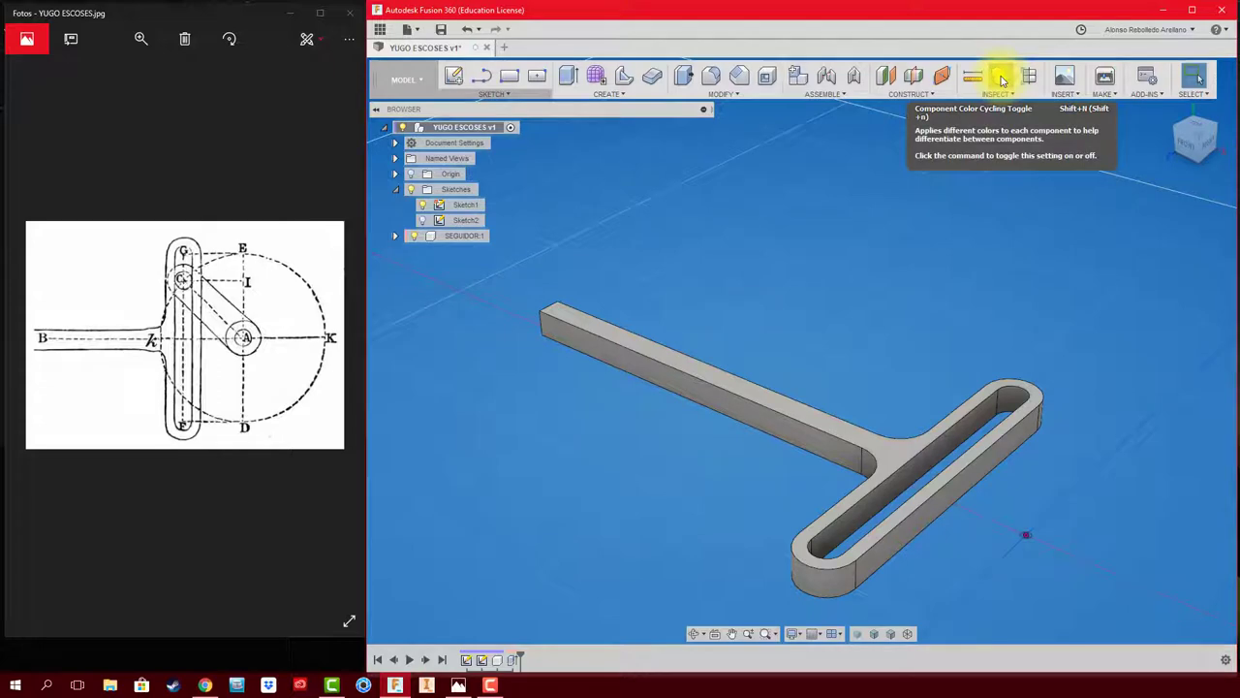
pyautogui.click(1004, 80)
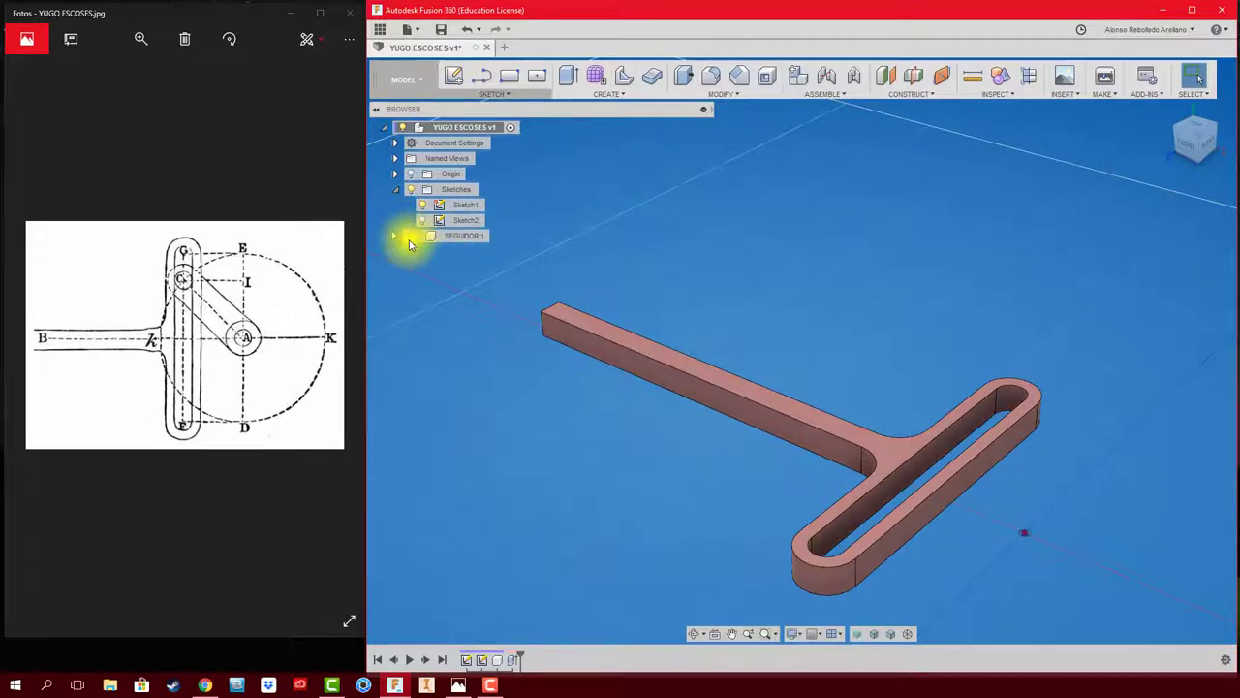
pyautogui.keyDown('shift'); pyautogui.moveTo(409, 243); pyautogui.dragTo(533, 413, button='middle'); pyautogui.keyUp('shift')
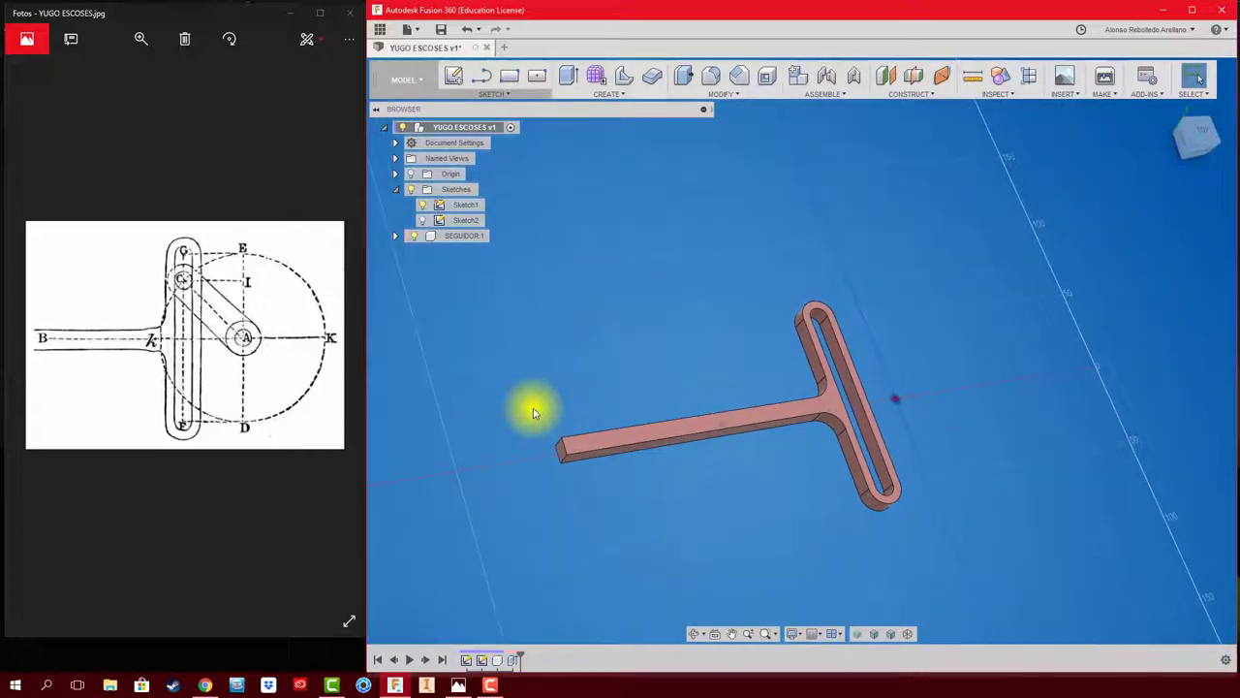
pyautogui.click(424, 221)
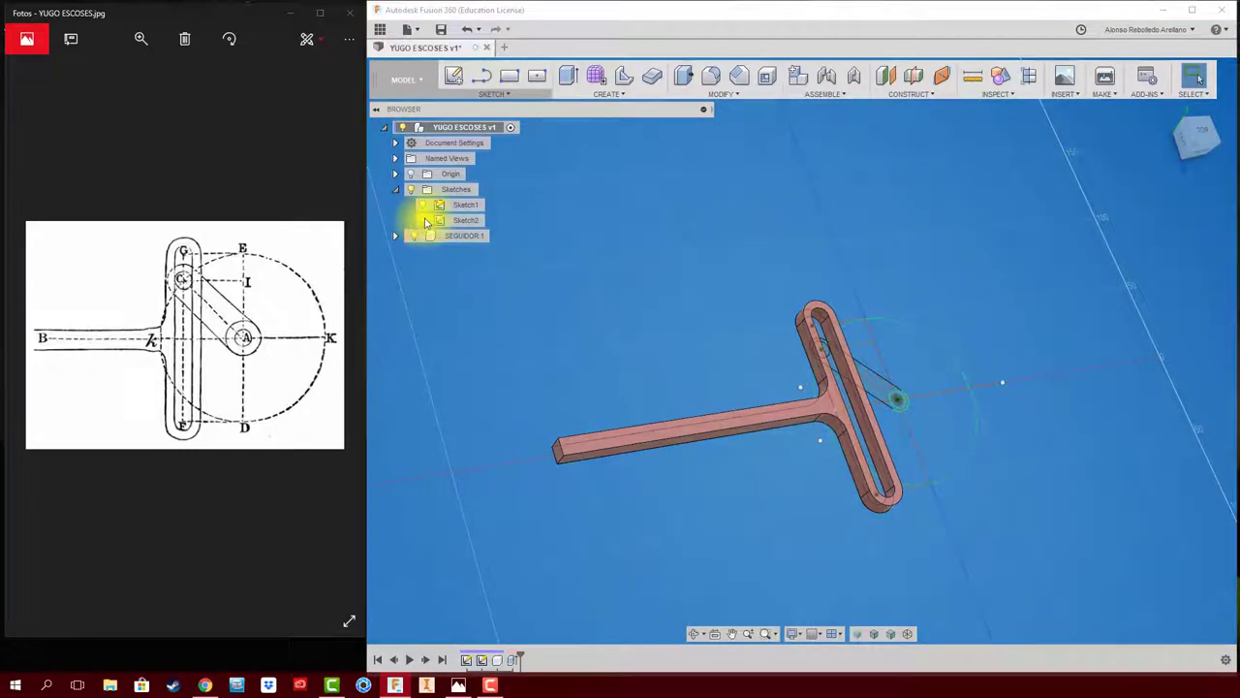
pyautogui.keyDown('shift'); pyautogui.moveTo(616, 349); pyautogui.dragTo(1047, 480, button='middle'); pyautogui.keyUp('shift')
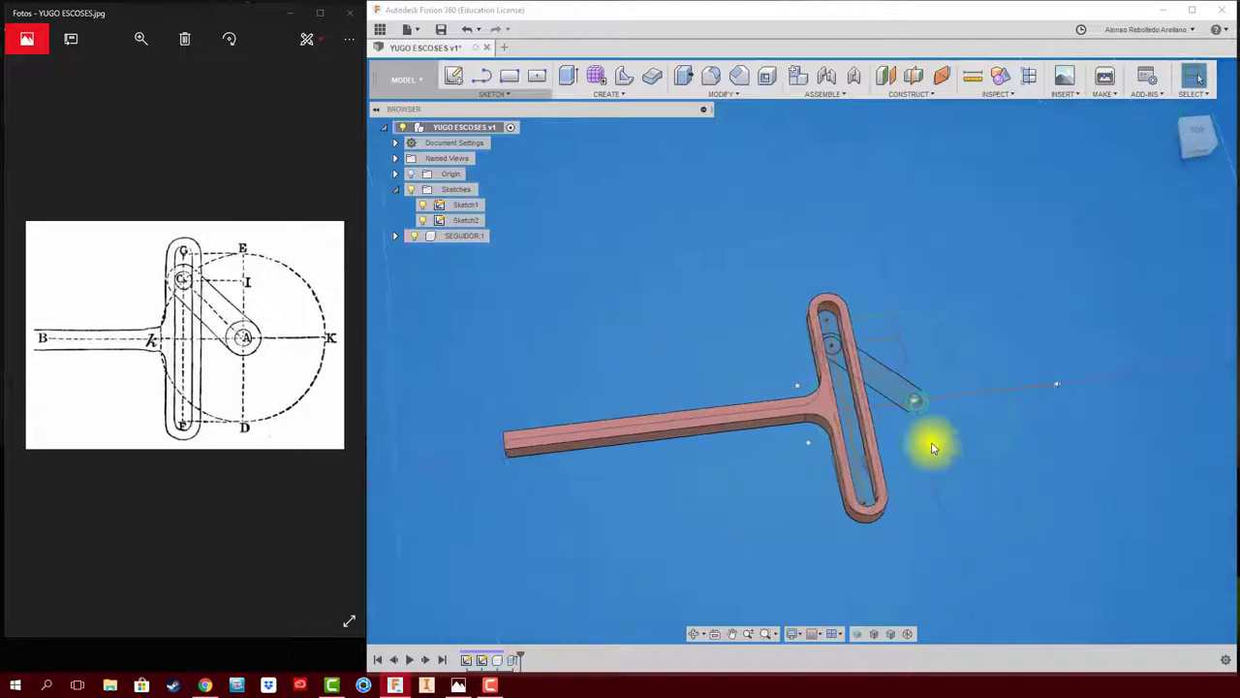
pyautogui.scroll(3, 1048, 480)
pyautogui.scroll(2, 1047, 479)
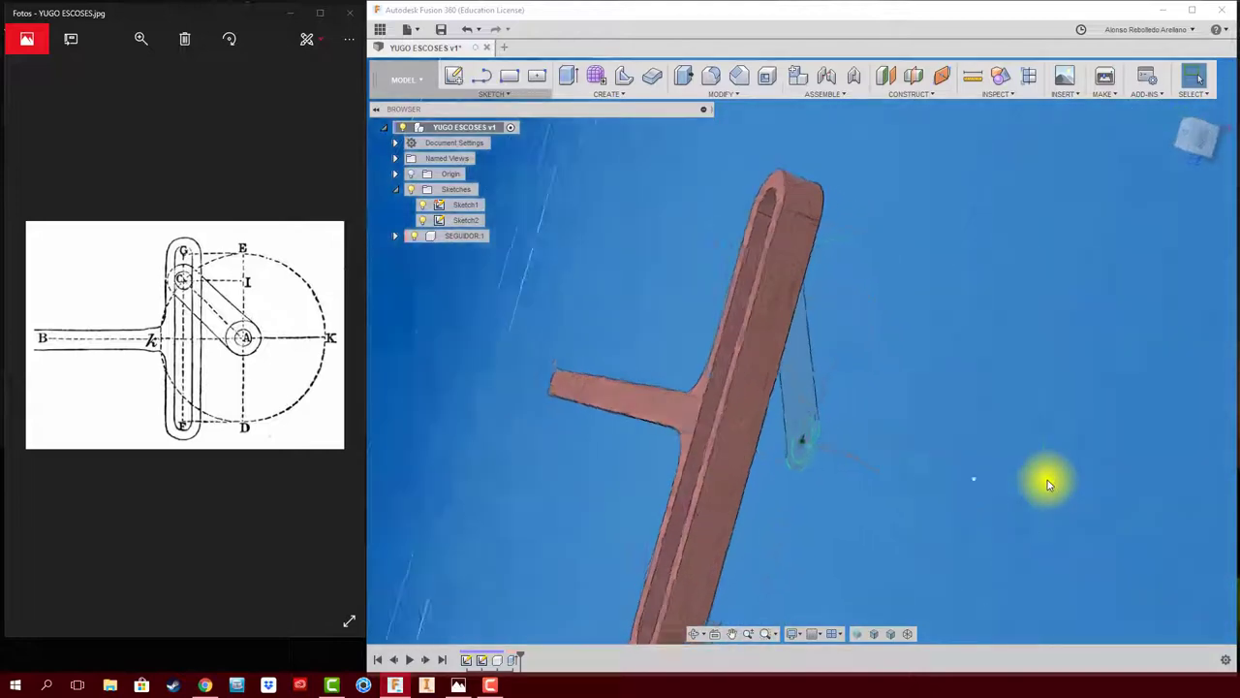
pyautogui.scroll(3, 1048, 479)
pyautogui.scroll(-3, 1043, 478)
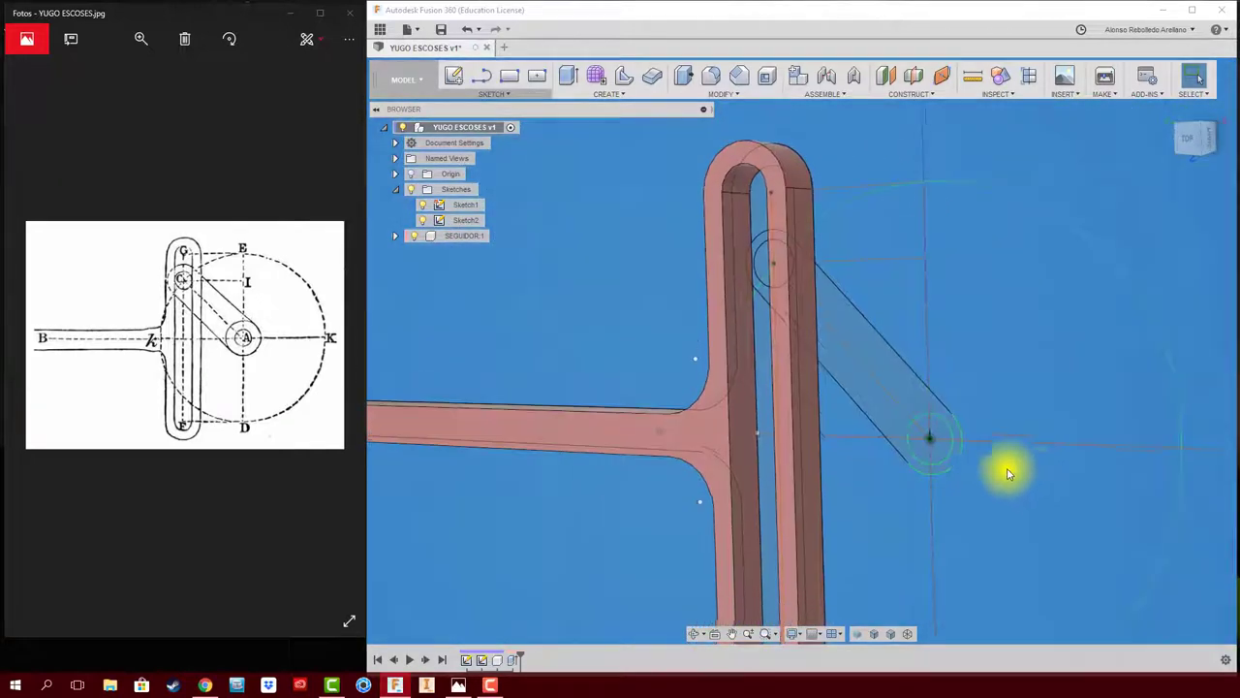
pyautogui.moveTo(853, 374)
pyautogui.keyDown('shift'); pyautogui.mouseDown(button='middle')
pyautogui.moveTo(792, 435)
pyautogui.moveTo(659, 387)
pyautogui.moveTo(822, 351)
pyautogui.moveTo(865, 373)
pyautogui.mouseUp(button='middle'); pyautogui.keyUp('shift')
# - Extrude the crank link profile about 9.2 mm as a new component
pyautogui.press('e')
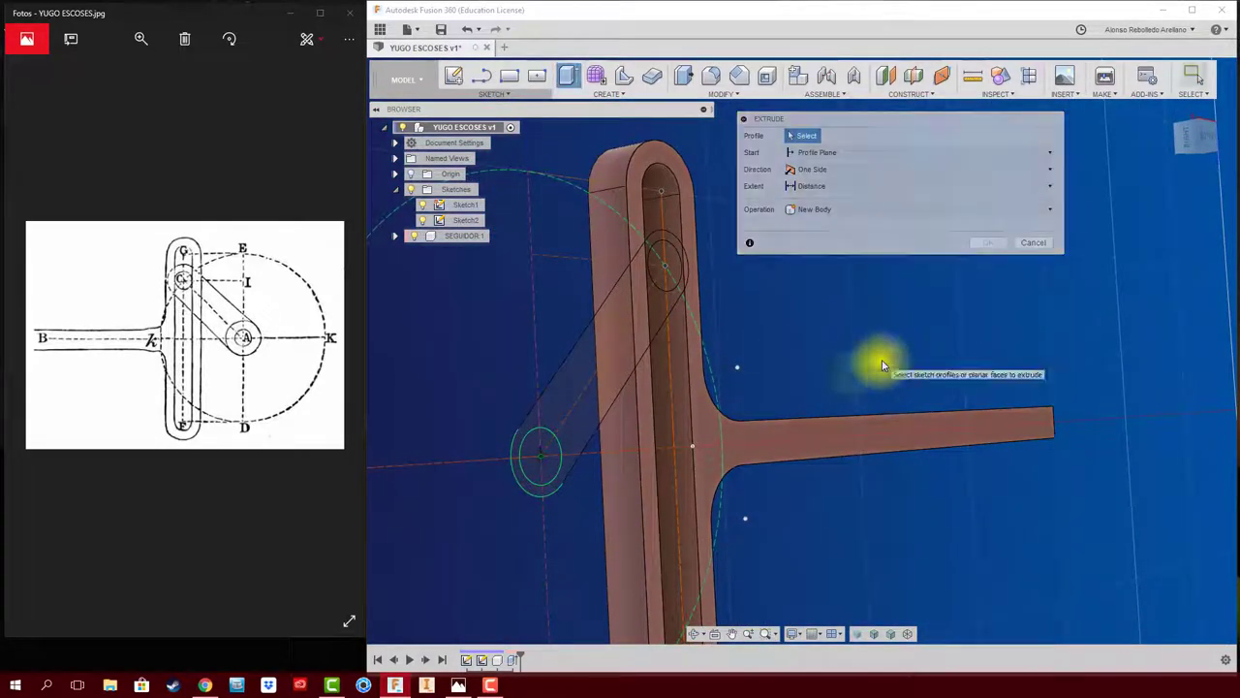
pyautogui.click(604, 359)
pyautogui.moveTo(670, 277)
pyautogui.keyDown('shift'); pyautogui.mouseDown(button='middle')
pyautogui.moveTo(982, 268)
pyautogui.moveTo(789, 352)
pyautogui.mouseUp(button='middle'); pyautogui.keyUp('shift')
pyautogui.moveTo(789, 352); pyautogui.dragTo(880, 368)
pyautogui.press('Return')
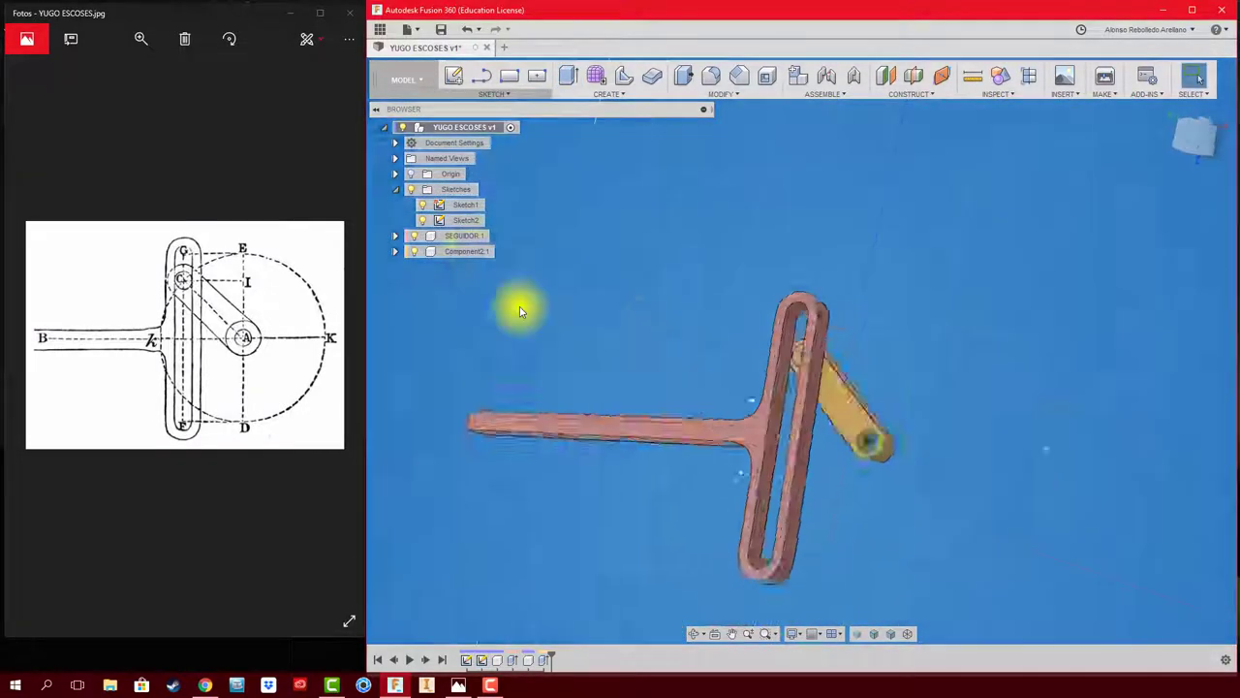
# - Activate the new crank component and rename it GIRATORIO
pyautogui.doubleClick(499, 251)
pyautogui.scroll(5, 1070, 499)
pyautogui.click(509, 251)
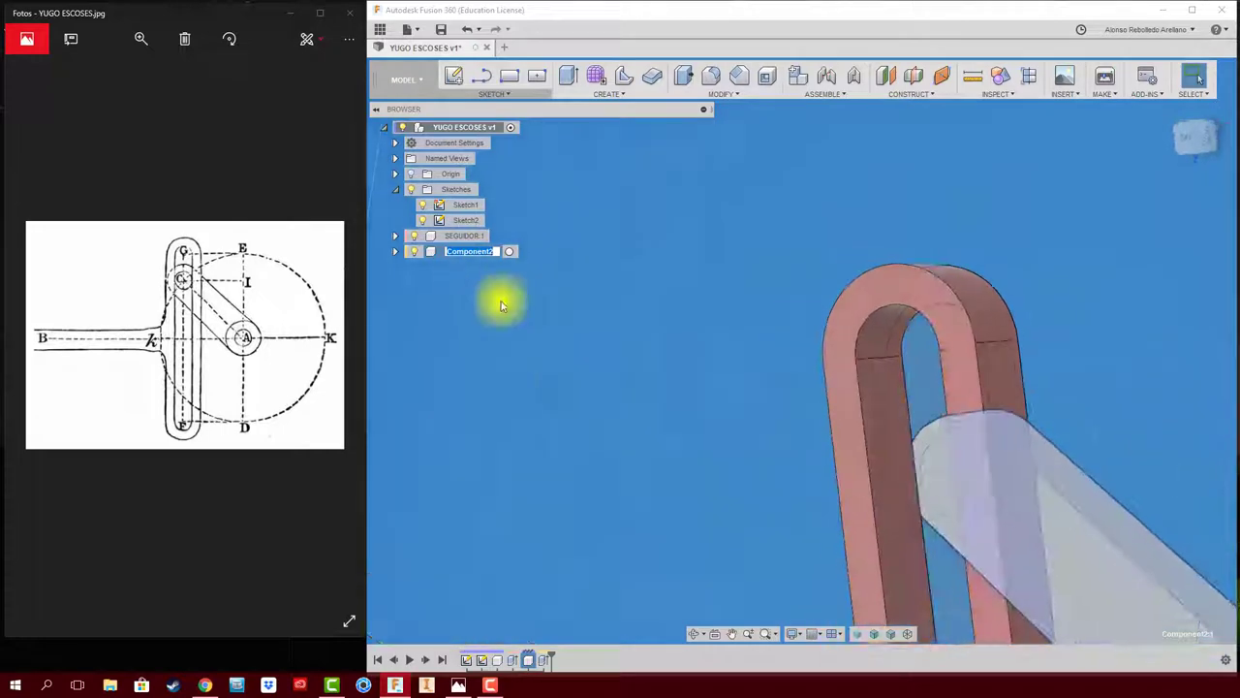
pyautogui.keyDown('shift'); pyautogui.moveTo(499, 300); pyautogui.dragTo(863, 456, button='middle'); pyautogui.keyUp('shift')
pyautogui.press('e')
pyautogui.click(911, 294)
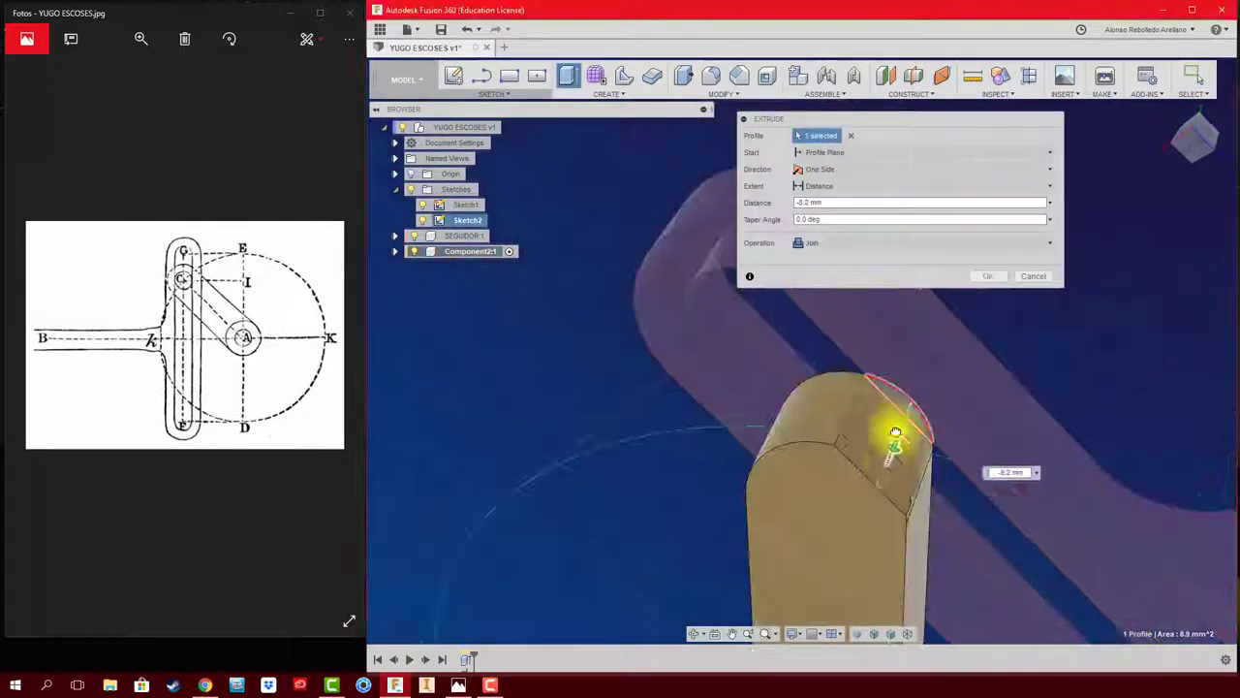
pyautogui.click(980, 268)
pyautogui.keyDown('shift'); pyautogui.moveTo(980, 269); pyautogui.dragTo(900, 320, button='middle'); pyautogui.keyUp('shift')
pyautogui.doubleClick(490, 251)
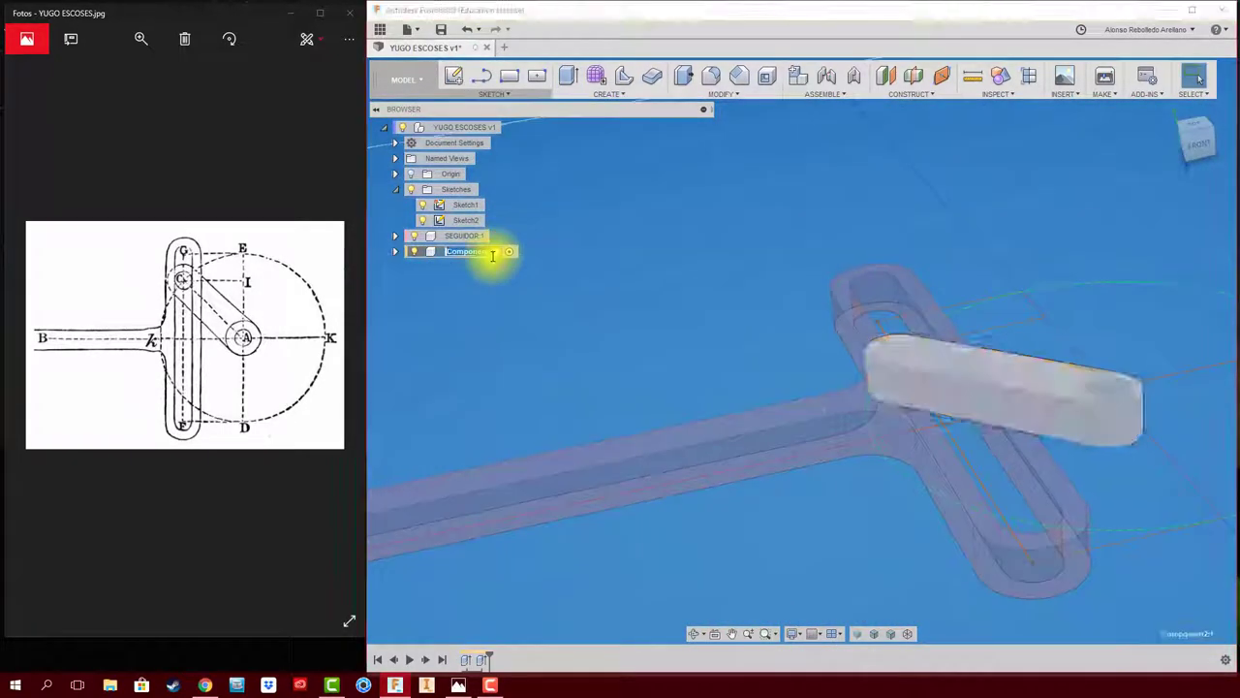
pyautogui.write('GIRATORIO')
pyautogui.press('Return')
# - Extrude the small circle at the link's end 8 mm into a pin
pyautogui.moveTo(573, 311)
pyautogui.keyDown('shift'); pyautogui.mouseDown(button='middle')
pyautogui.moveTo(844, 457)
pyautogui.moveTo(795, 407)
pyautogui.moveTo(823, 397)
pyautogui.moveTo(762, 346)
pyautogui.mouseUp(button='middle'); pyautogui.keyUp('shift')
pyautogui.press('e')
pyautogui.click(914, 374)
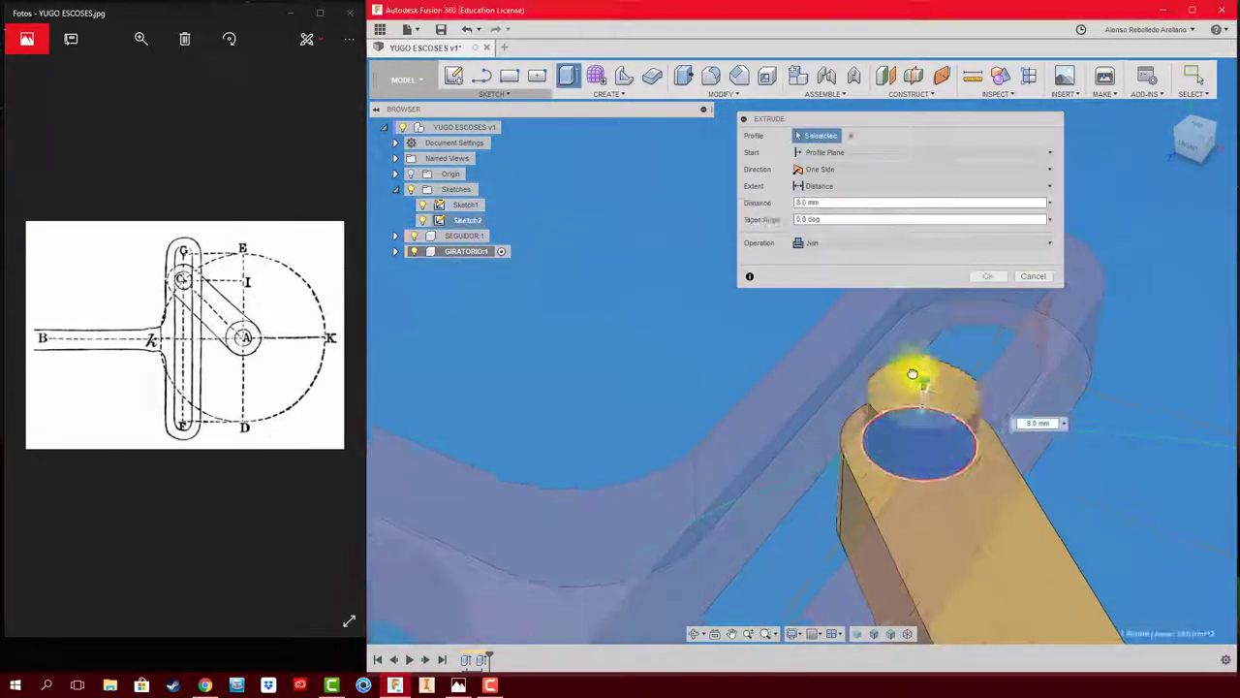
pyautogui.keyDown('shift'); pyautogui.moveTo(914, 374); pyautogui.dragTo(886, 475, button='middle'); pyautogui.keyUp('shift')
pyautogui.click(989, 277)
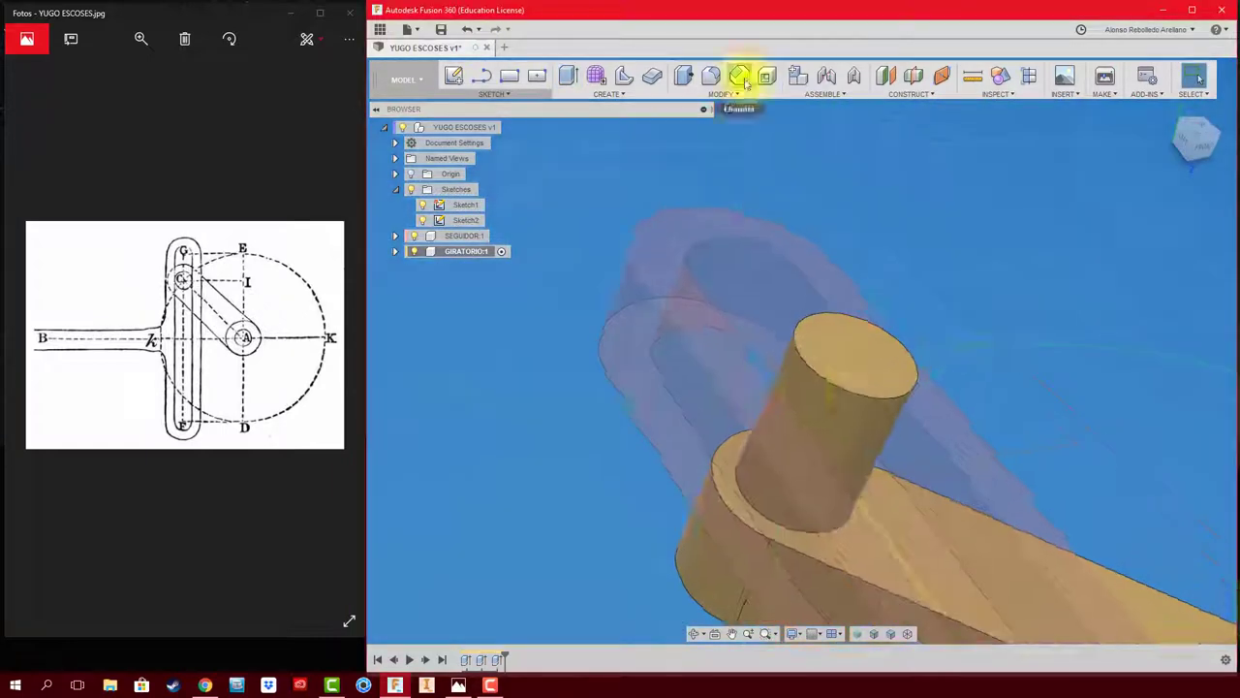
# - Chamfer the pin's top edge 0.7 mm and reactivate the top-level assembly
pyautogui.click(739, 76)
pyautogui.click(831, 376)
pyautogui.click(986, 220)
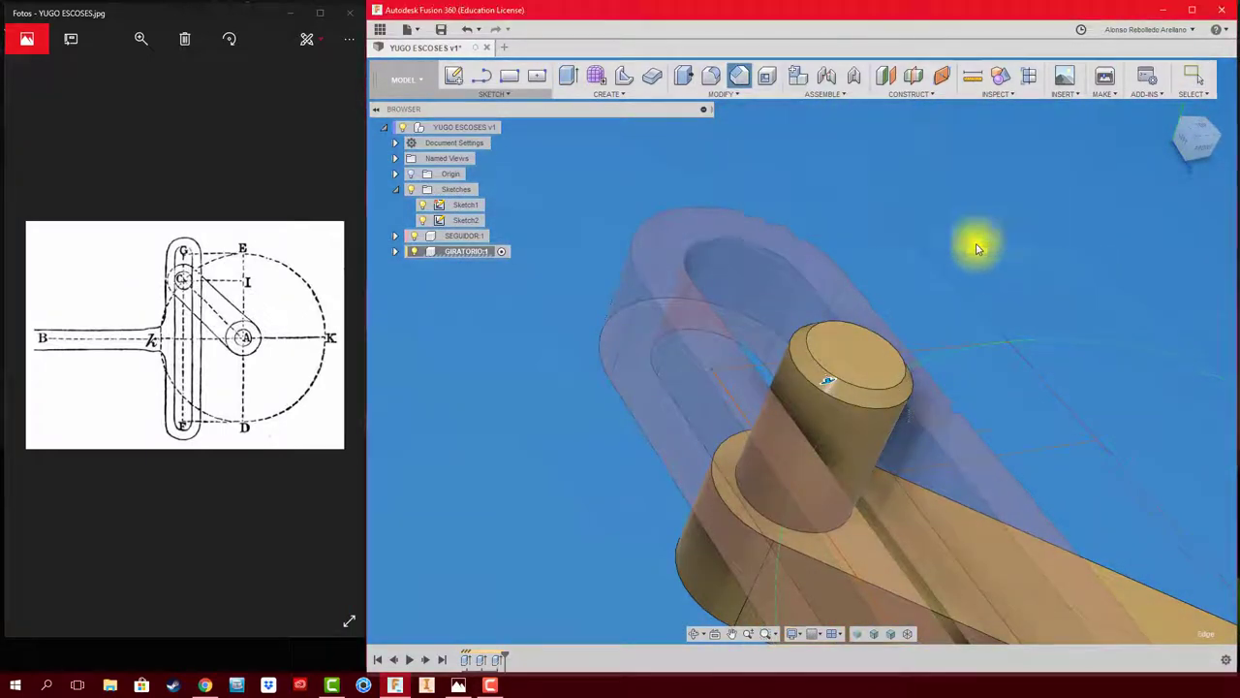
pyautogui.moveTo(978, 243)
pyautogui.keyDown('shift'); pyautogui.mouseDown(button='middle')
pyautogui.moveTo(914, 388)
pyautogui.moveTo(929, 427)
pyautogui.moveTo(823, 457)
pyautogui.moveTo(723, 349)
pyautogui.moveTo(600, 250)
pyautogui.mouseUp(button='middle'); pyautogui.keyUp('shift')
pyautogui.click(509, 127)
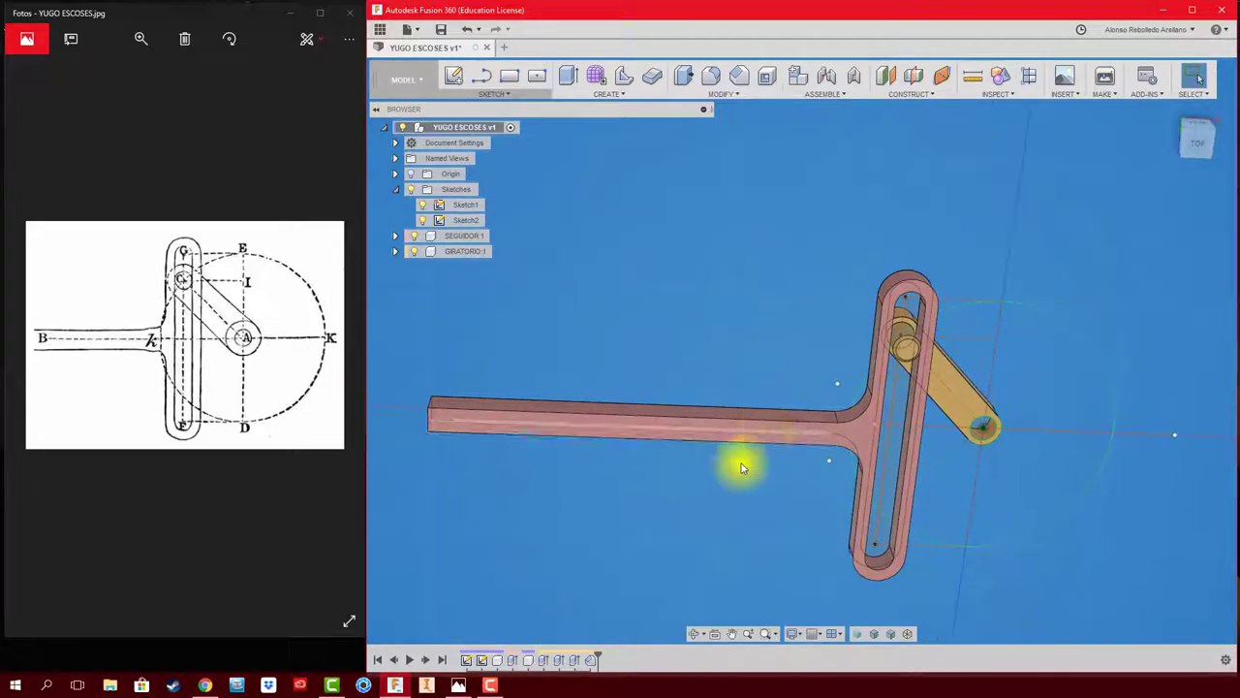
pyautogui.moveTo(741, 468); pyautogui.dragTo(744, 589)
pyautogui.hotkey('ctrl', 'z')
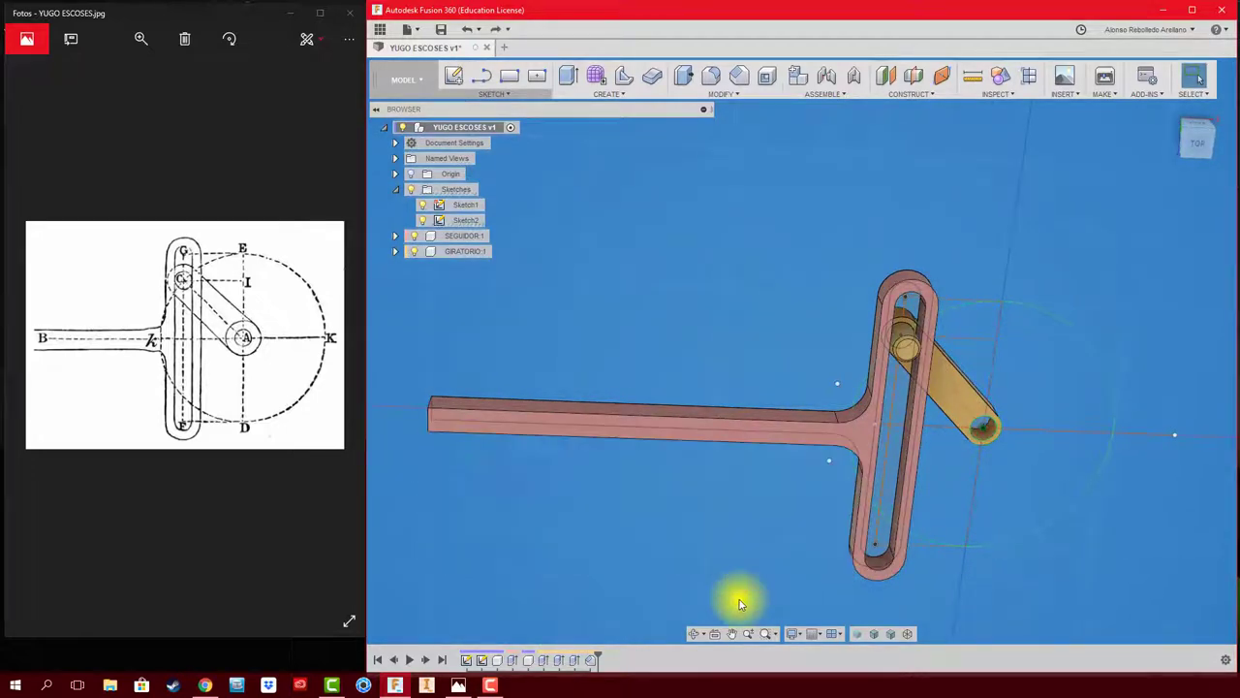
pyautogui.moveTo(859, 435); pyautogui.dragTo(831, 277)
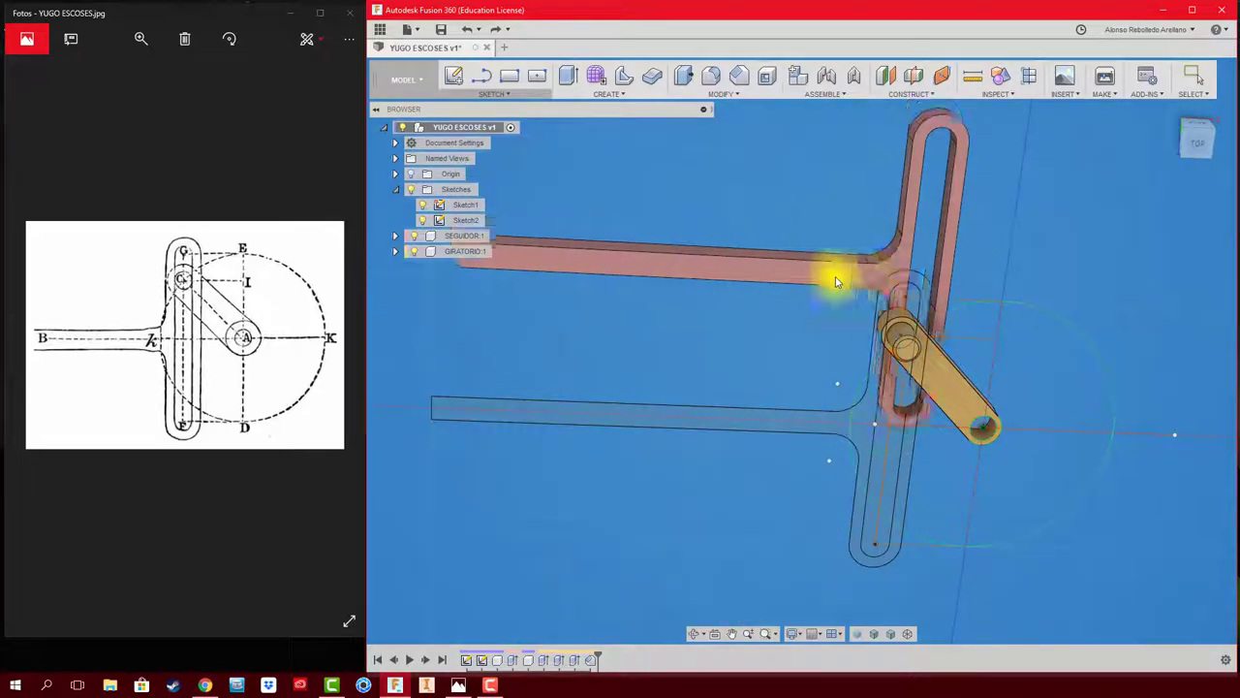
pyautogui.hotkey('ctrl', 'z')
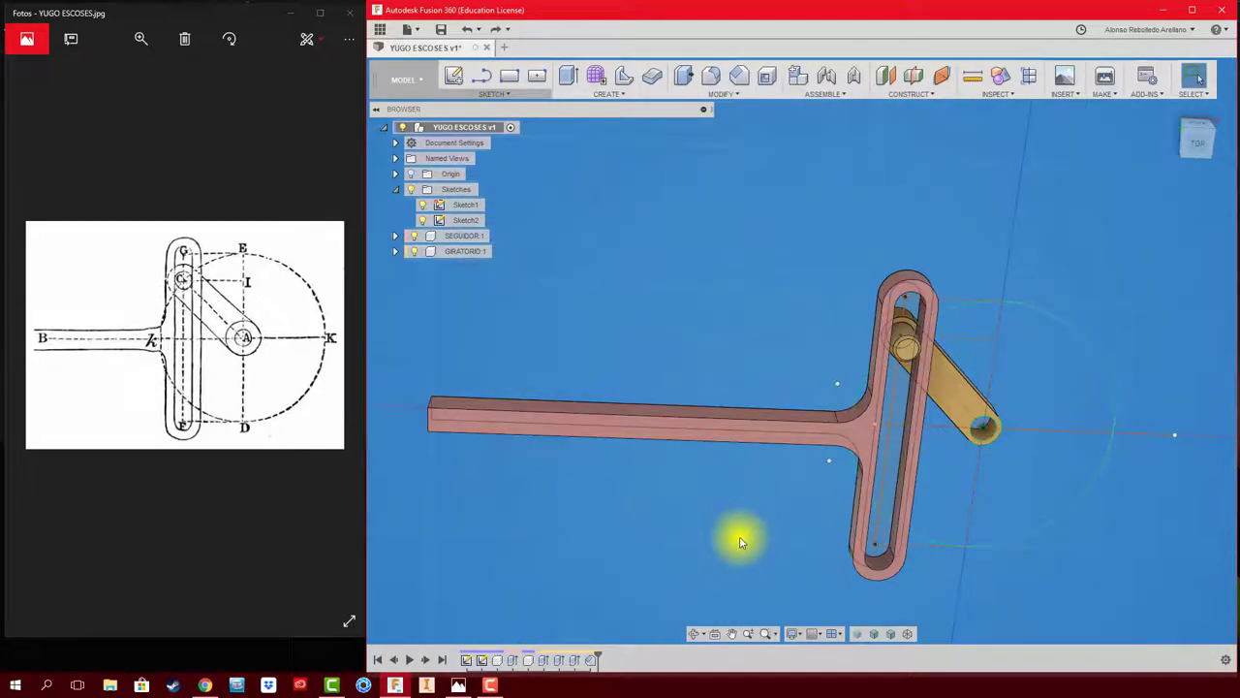
pyautogui.keyDown('shift'); pyautogui.moveTo(747, 587); pyautogui.dragTo(744, 567, button='middle'); pyautogui.keyUp('shift')
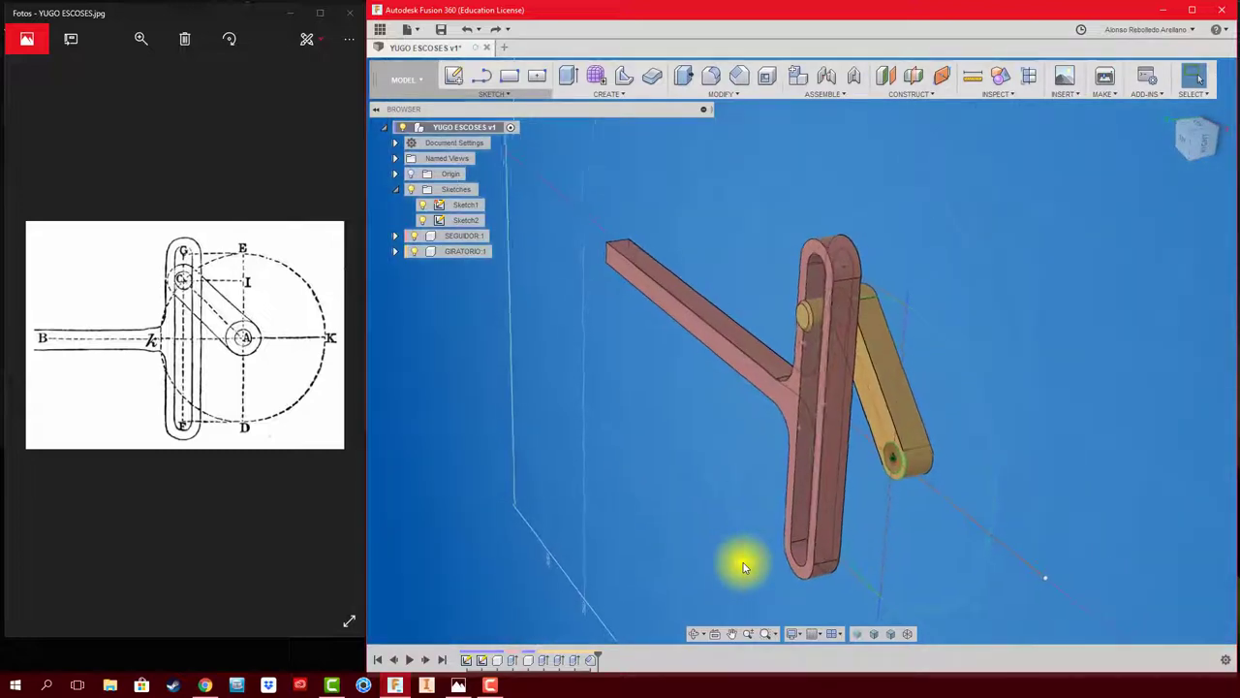
pyautogui.moveTo(744, 567)
pyautogui.keyDown('shift'); pyautogui.mouseDown(button='middle')
pyautogui.moveTo(988, 473)
pyautogui.moveTo(953, 396)
pyautogui.moveTo(983, 404)
pyautogui.moveTo(921, 437)
pyautogui.moveTo(681, 426)
pyautogui.moveTo(701, 404)
pyautogui.moveTo(997, 449)
pyautogui.moveTo(646, 402)
pyautogui.moveTo(966, 451)
pyautogui.moveTo(974, 476)
pyautogui.moveTo(900, 437)
pyautogui.moveTo(977, 415)
pyautogui.moveTo(452, 196)
pyautogui.mouseUp(button='middle'); pyautogui.keyUp('shift')
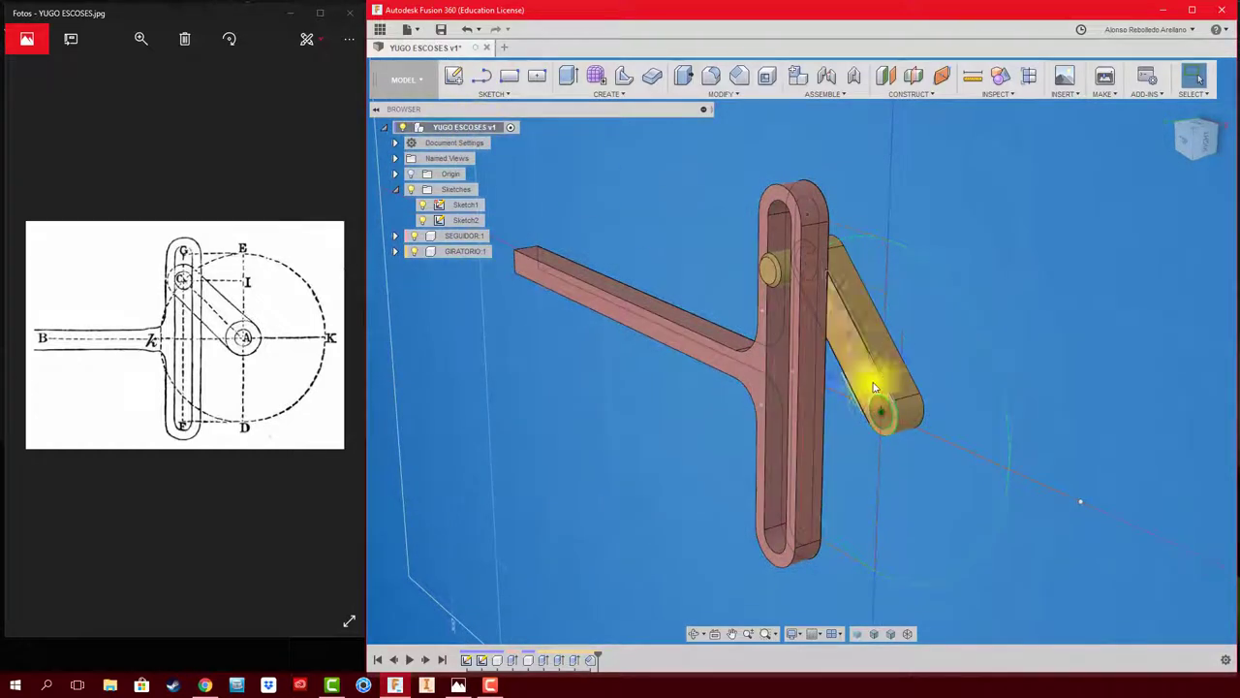
# - Create a new empty EJE component under the root and maximize the Fusion window
pyautogui.rightClick(485, 127)
pyautogui.click(543, 141)
pyautogui.write('EJE')
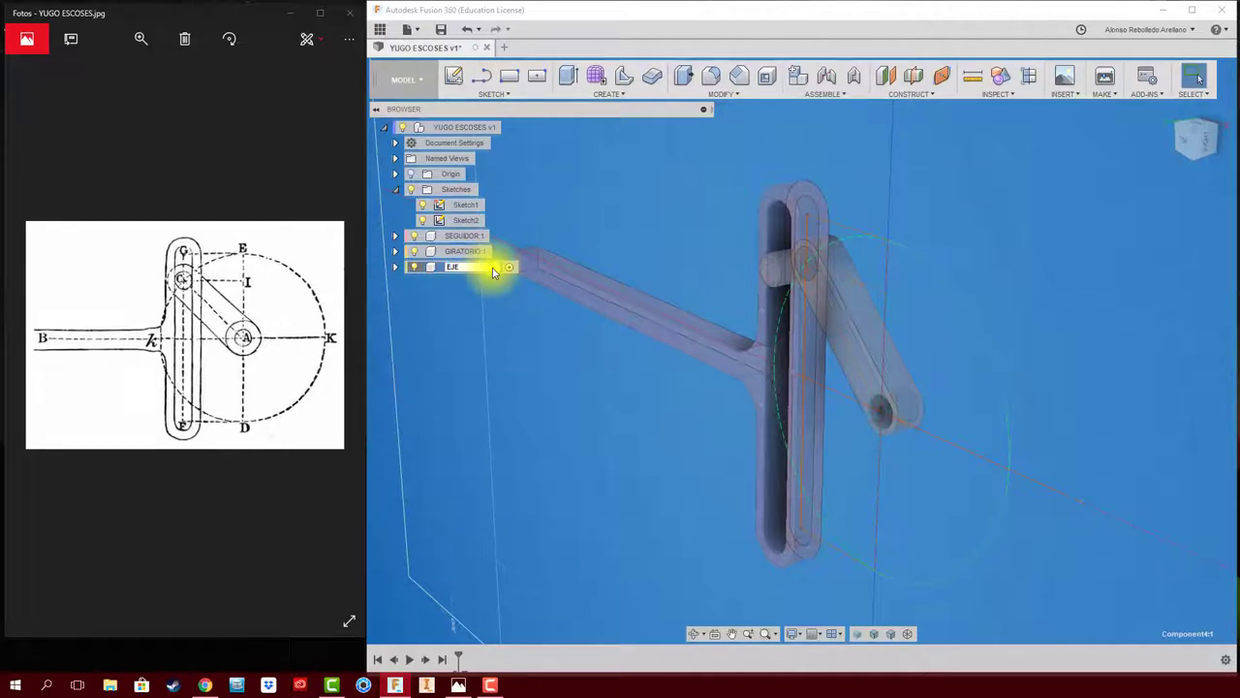
pyautogui.press('Return')
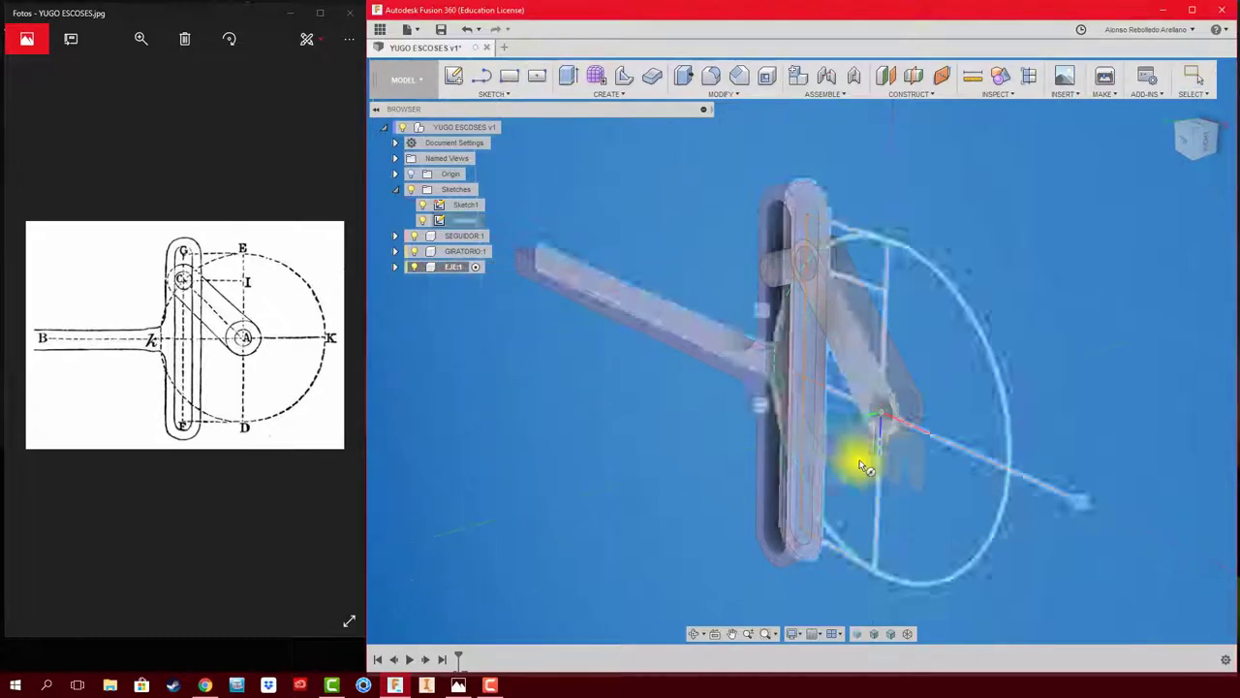
pyautogui.scroll(5, 886, 421)
pyautogui.hotkey('ctrl', 'z')
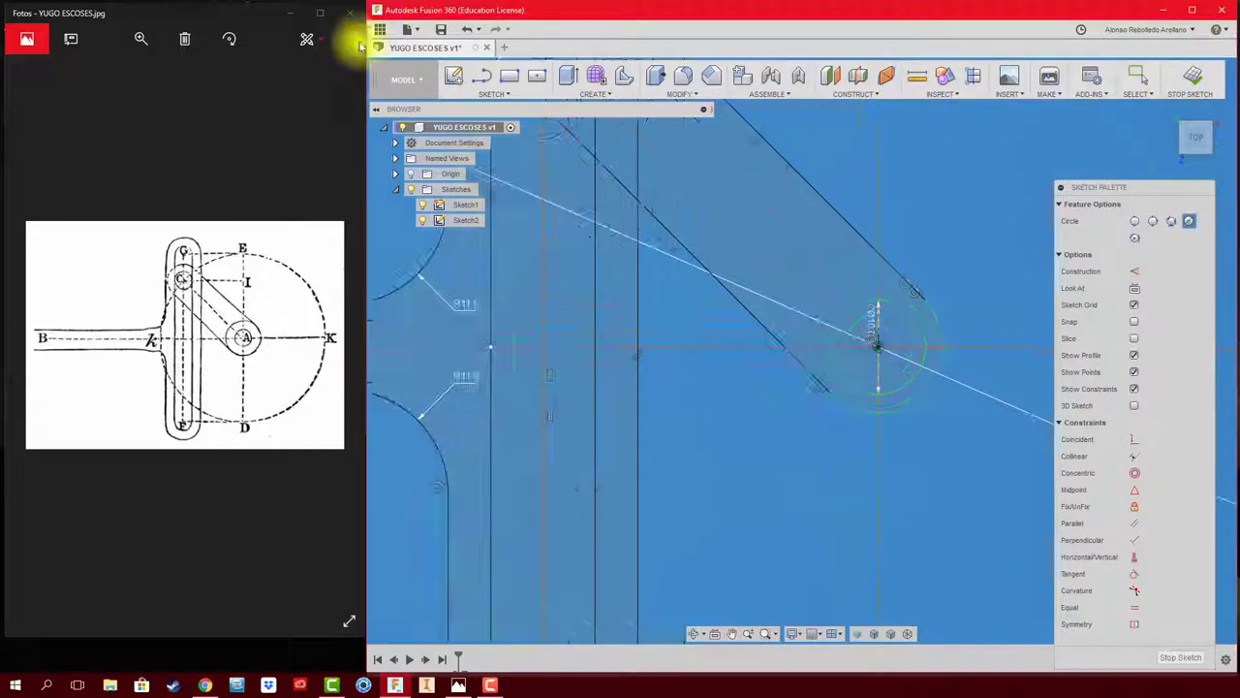
pyautogui.moveTo(362, 42); pyautogui.dragTo(2, 207)
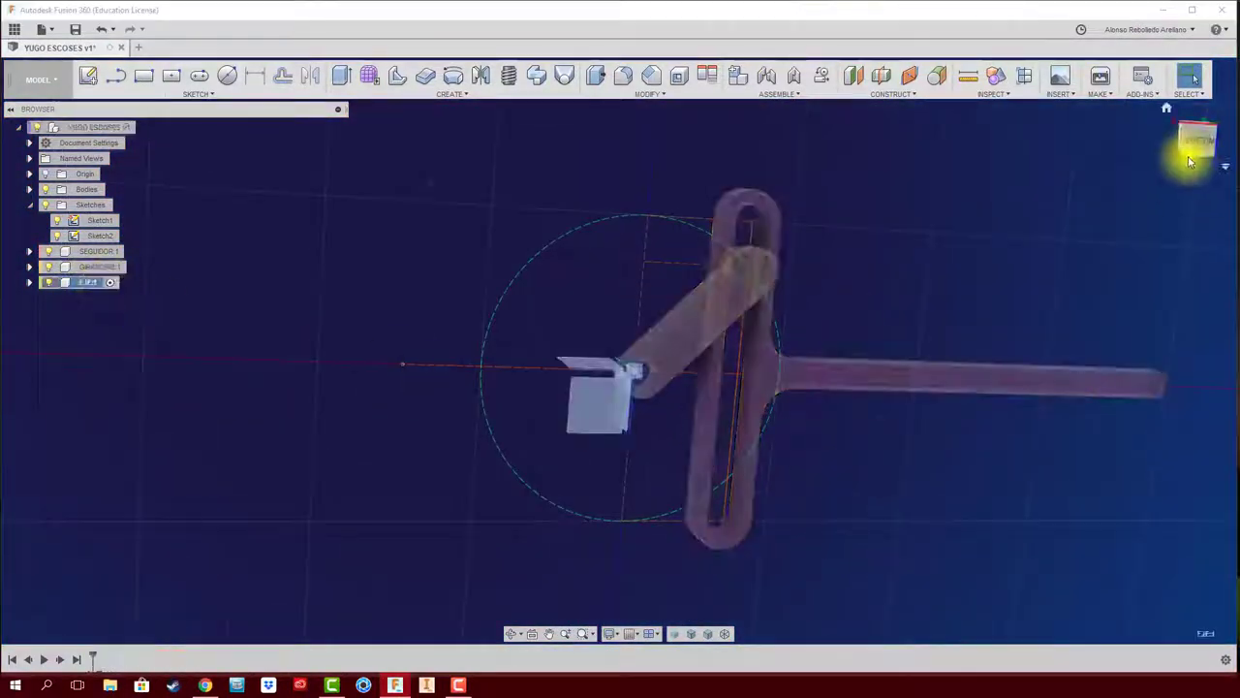
# - Place a centred rectangle at the pivot and dimension it 165 mm tall, 44 mm wide
pyautogui.click(1191, 162)
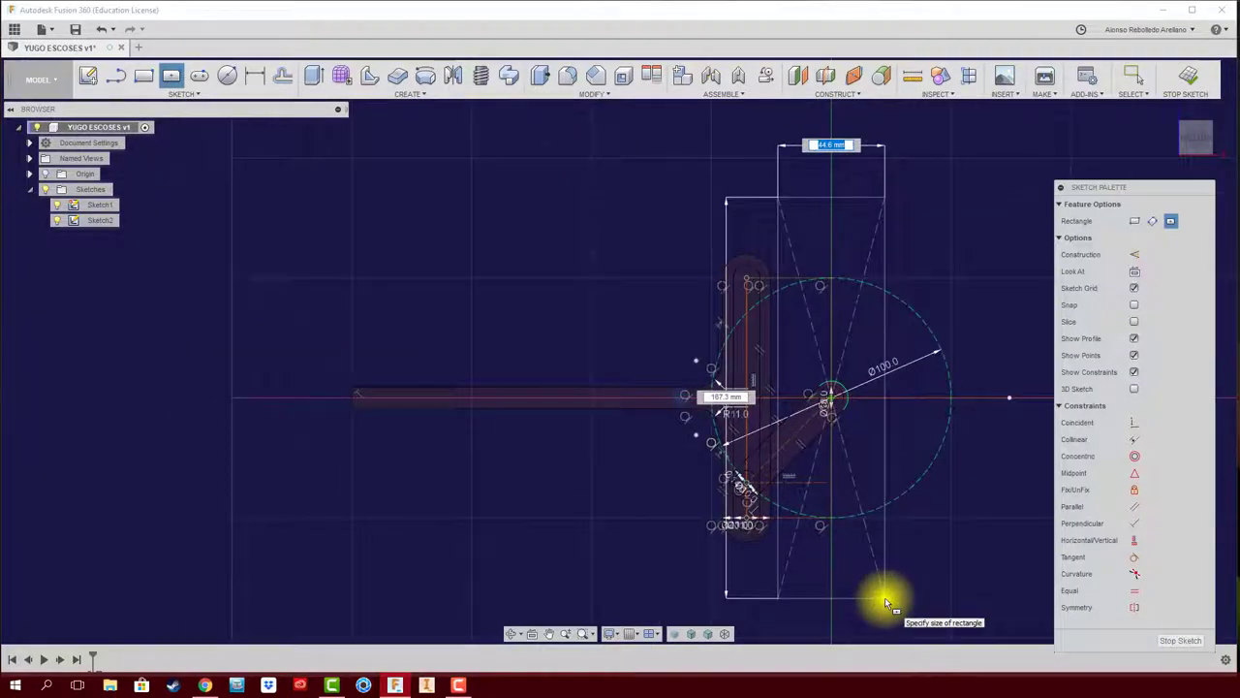
pyautogui.click(884, 597)
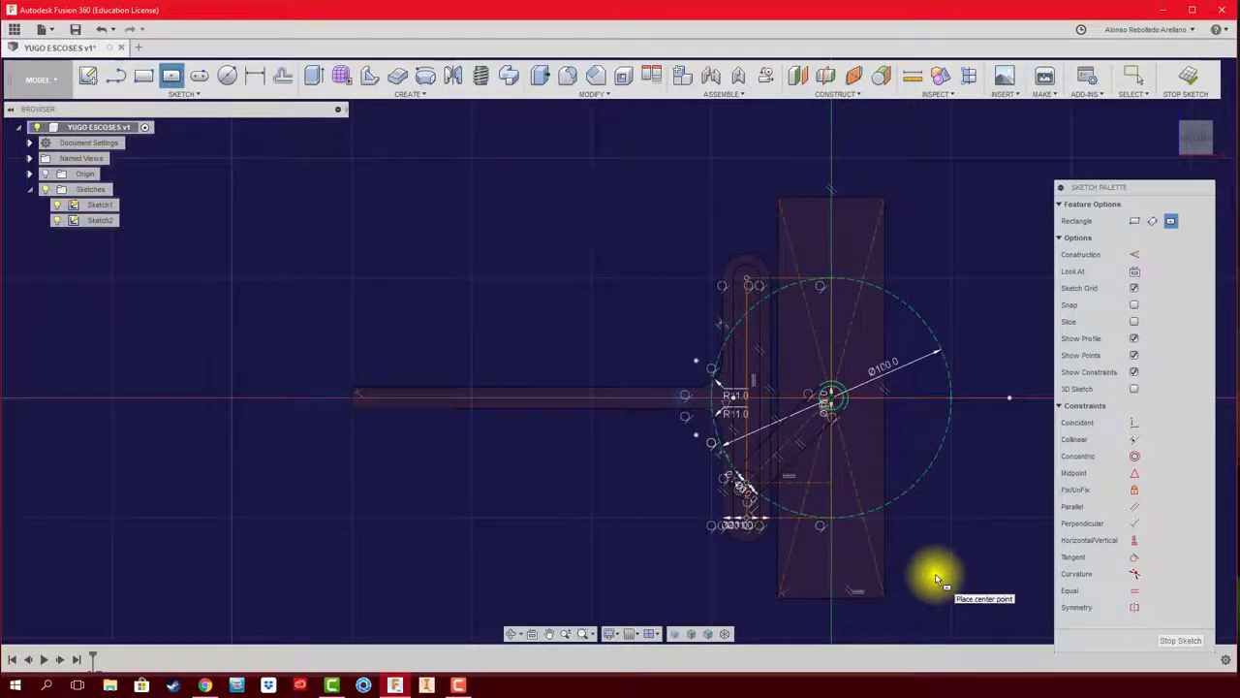
pyautogui.press('d')
pyautogui.click(885, 544)
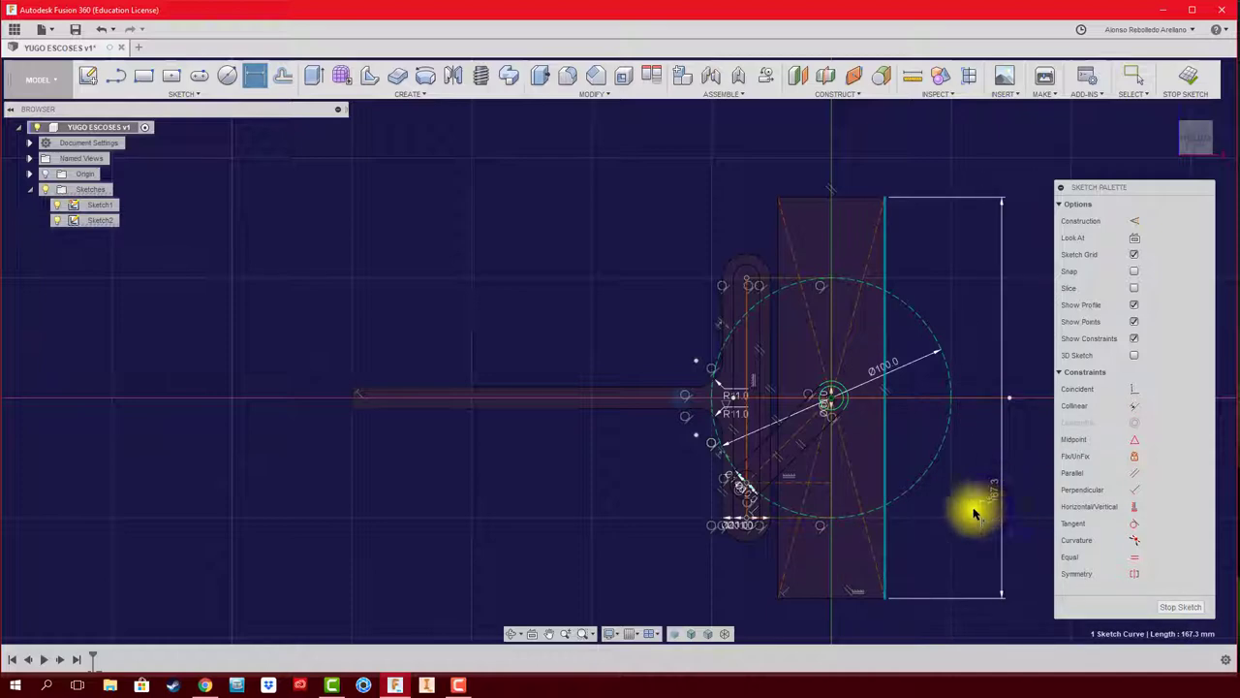
pyautogui.click(1017, 505)
pyautogui.write('165')
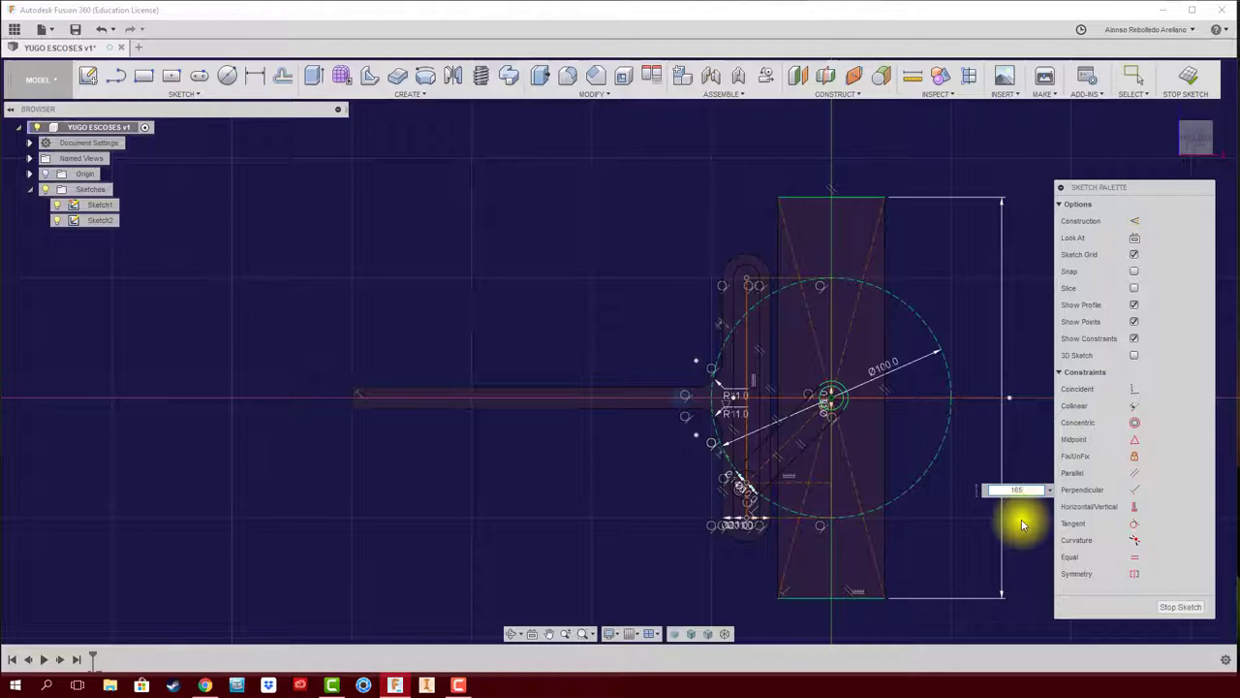
pyautogui.press('Return')
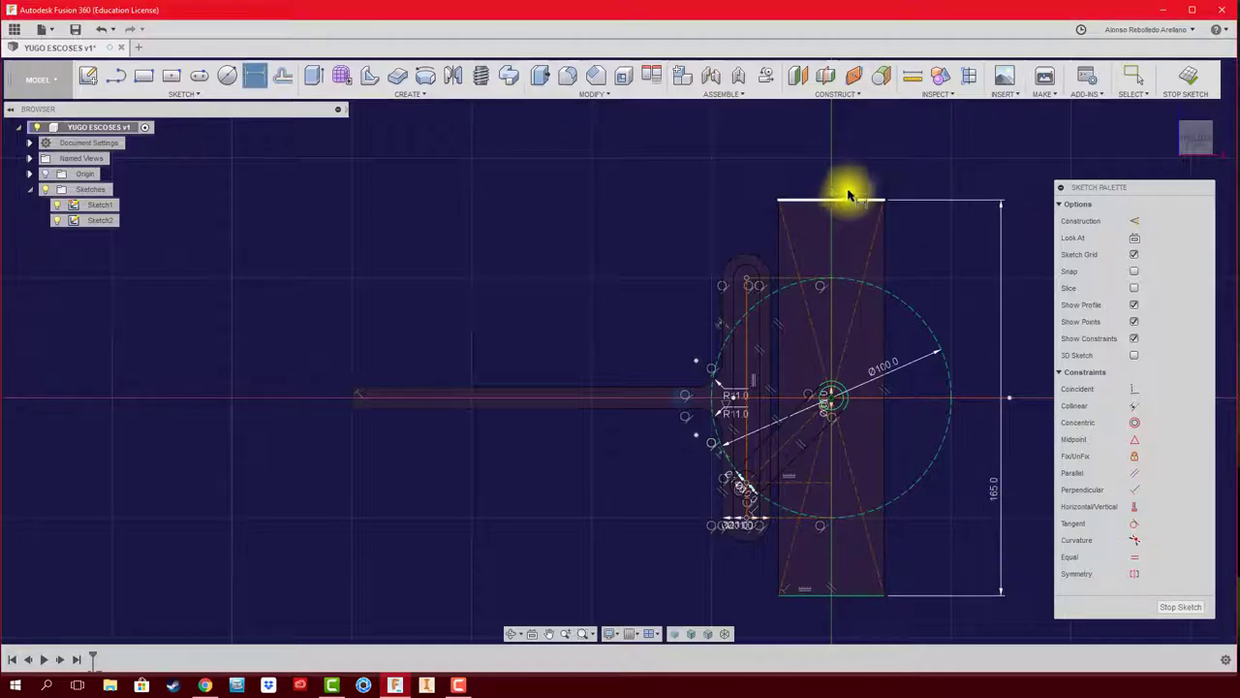
pyautogui.click(878, 189)
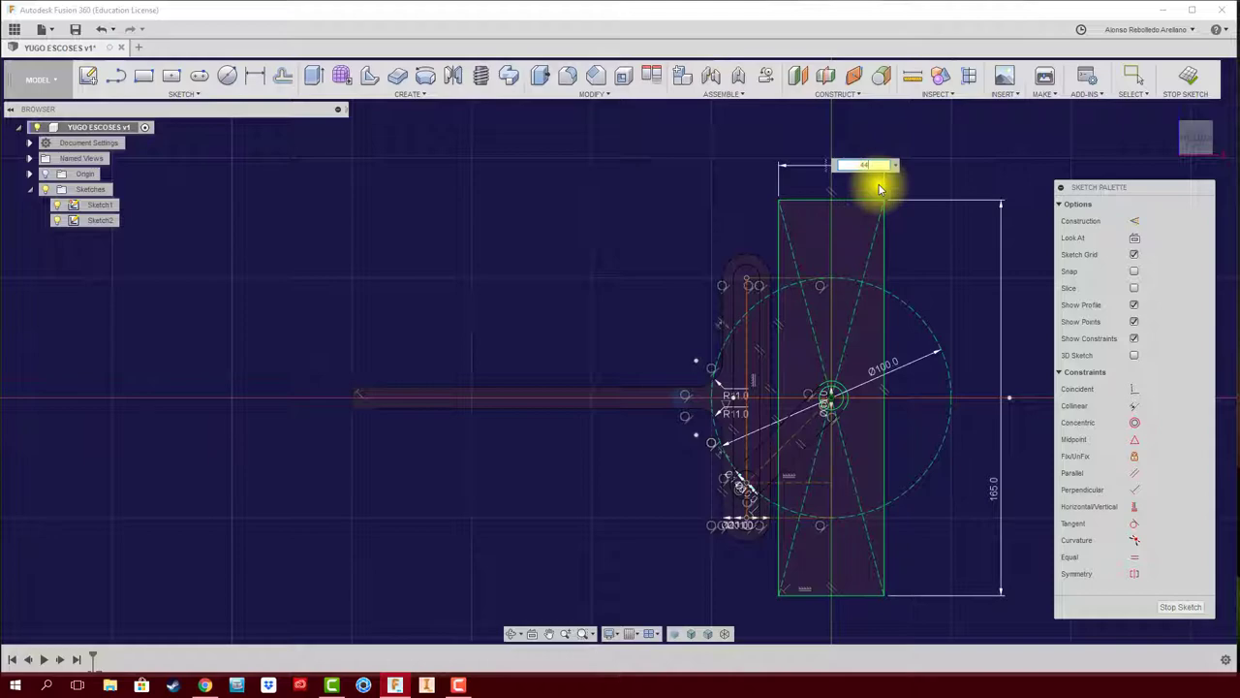
pyautogui.press('Return')
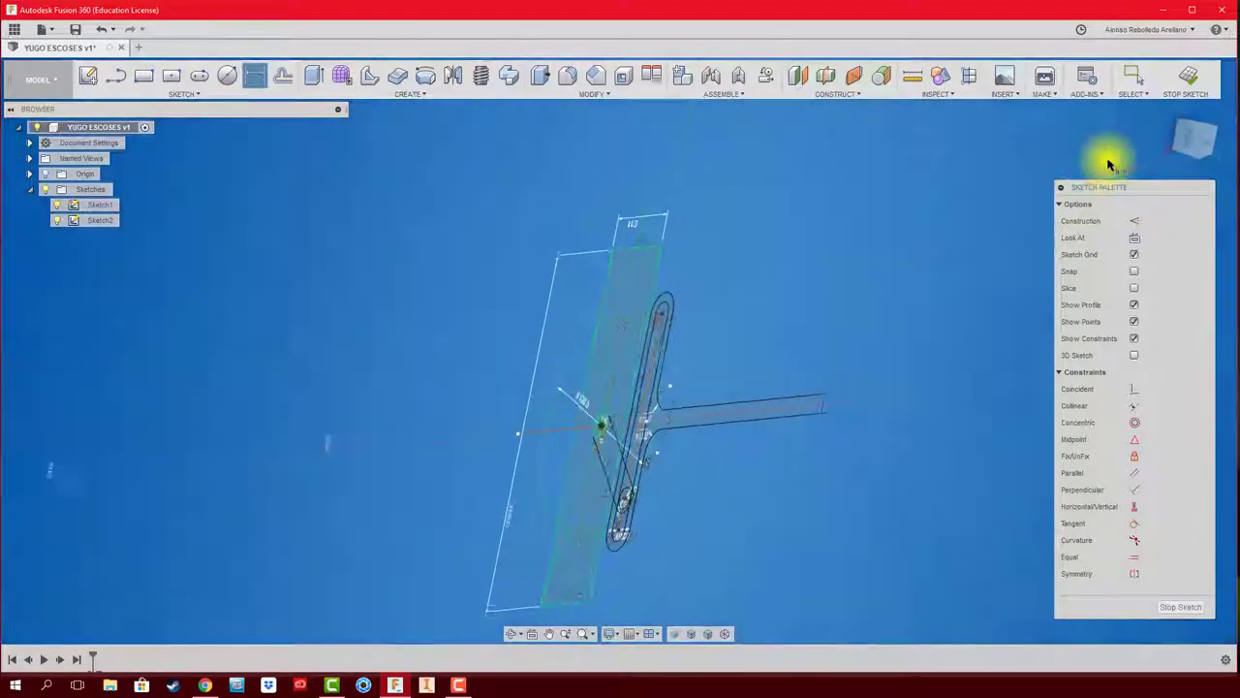
# - Finish the rectangle sketch and orbit to an edge-on view of the mechanism
pyautogui.click(1186, 77)
pyautogui.moveTo(785, 332)
pyautogui.keyDown('shift'); pyautogui.mouseDown(button='middle')
pyautogui.moveTo(534, 404)
pyautogui.moveTo(515, 392)
pyautogui.moveTo(570, 349)
pyautogui.mouseUp(button='middle'); pyautogui.keyUp('shift')
pyautogui.scroll(3, 762, 344)
pyautogui.keyDown('shift'); pyautogui.moveTo(762, 344); pyautogui.dragTo(195, 340, button='middle'); pyautogui.keyUp('shift')
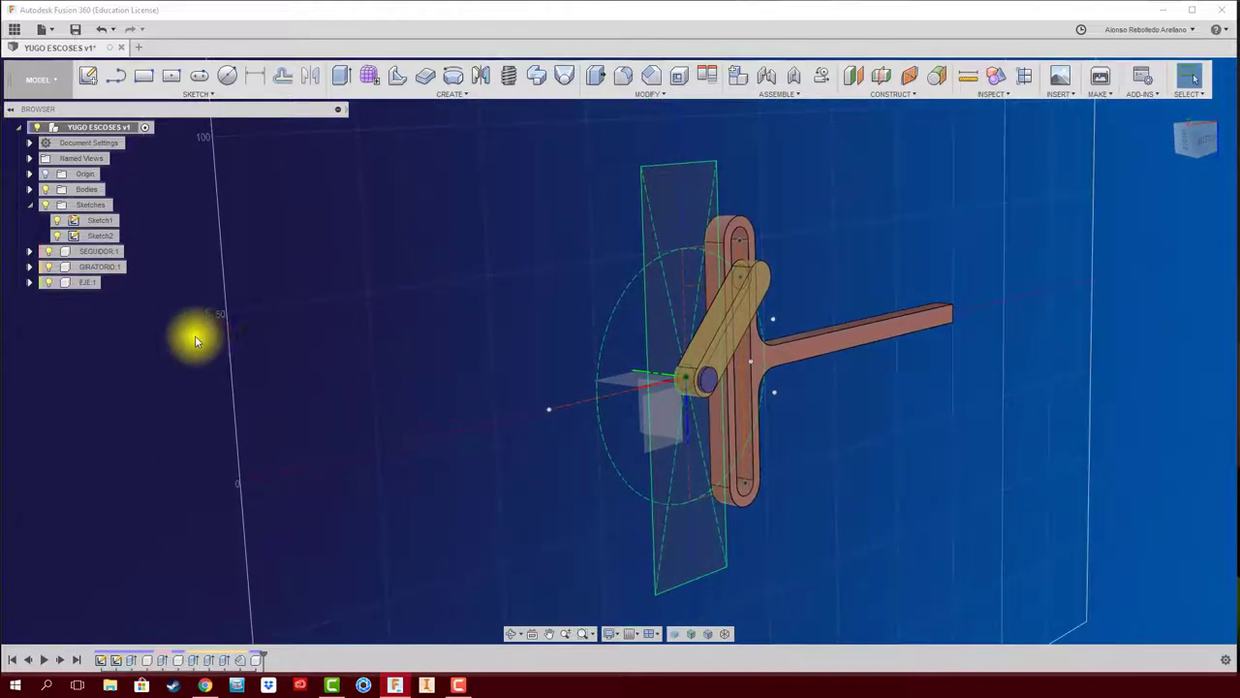
# - Create a new base component and start a sketch on the chosen plane
pyautogui.rightClick(126, 130)
pyautogui.click(147, 143)
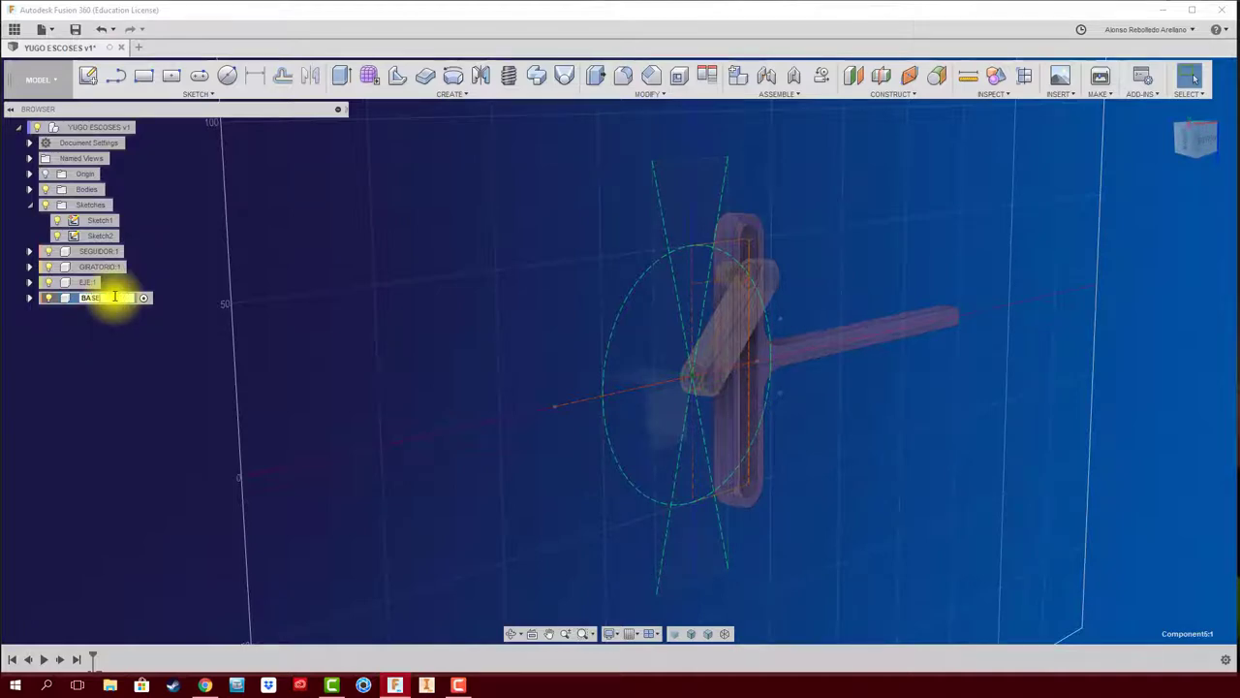
pyautogui.keyDown('shift'); pyautogui.moveTo(638, 283); pyautogui.dragTo(514, 272, button='middle'); pyautogui.keyUp('shift')
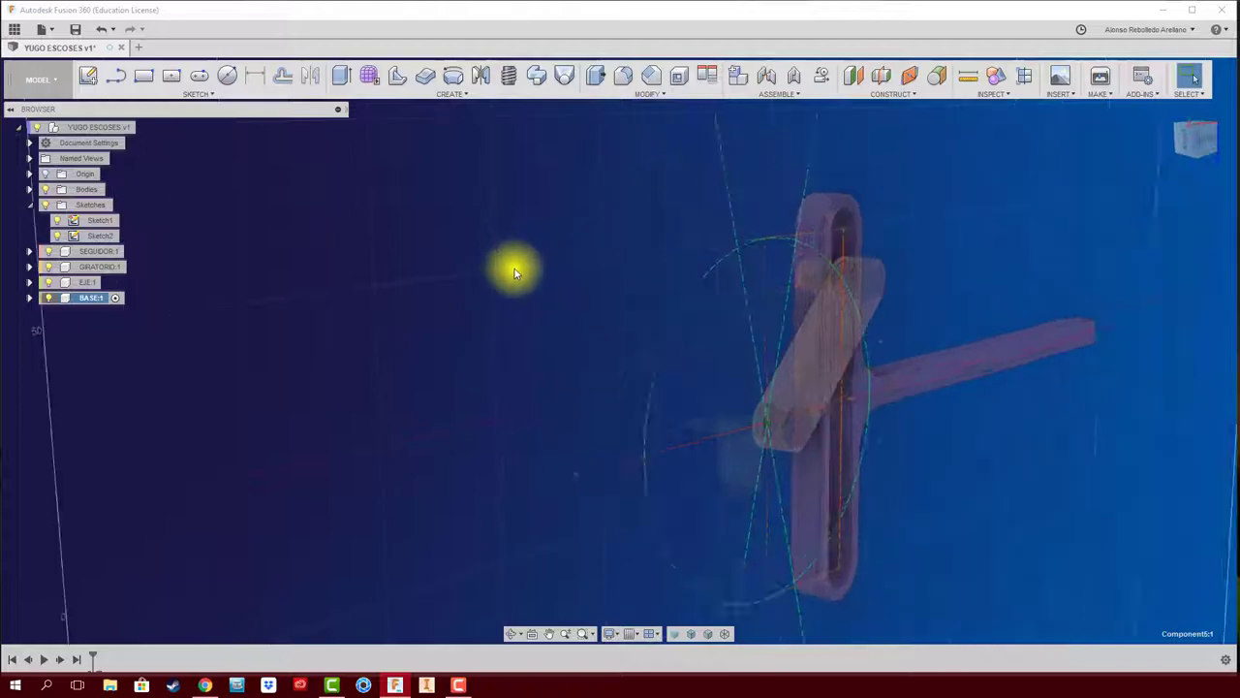
pyautogui.click(89, 76)
pyautogui.click(860, 451)
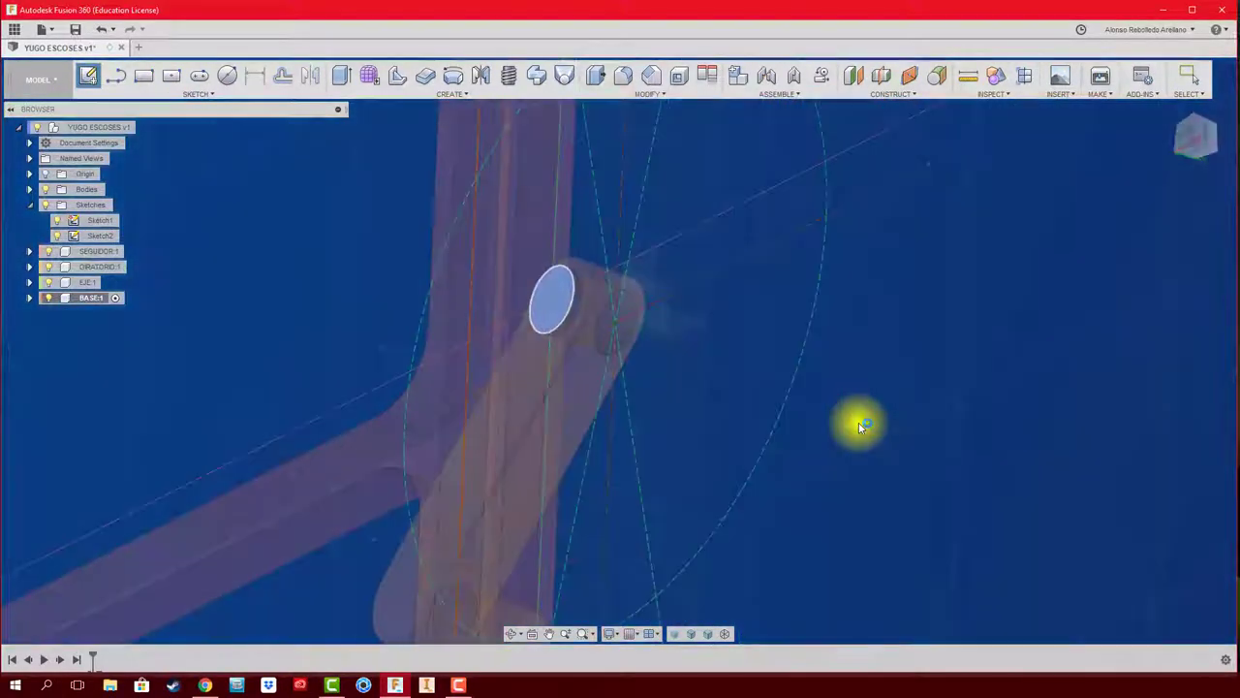
pyautogui.scroll(-2, 489, 286)
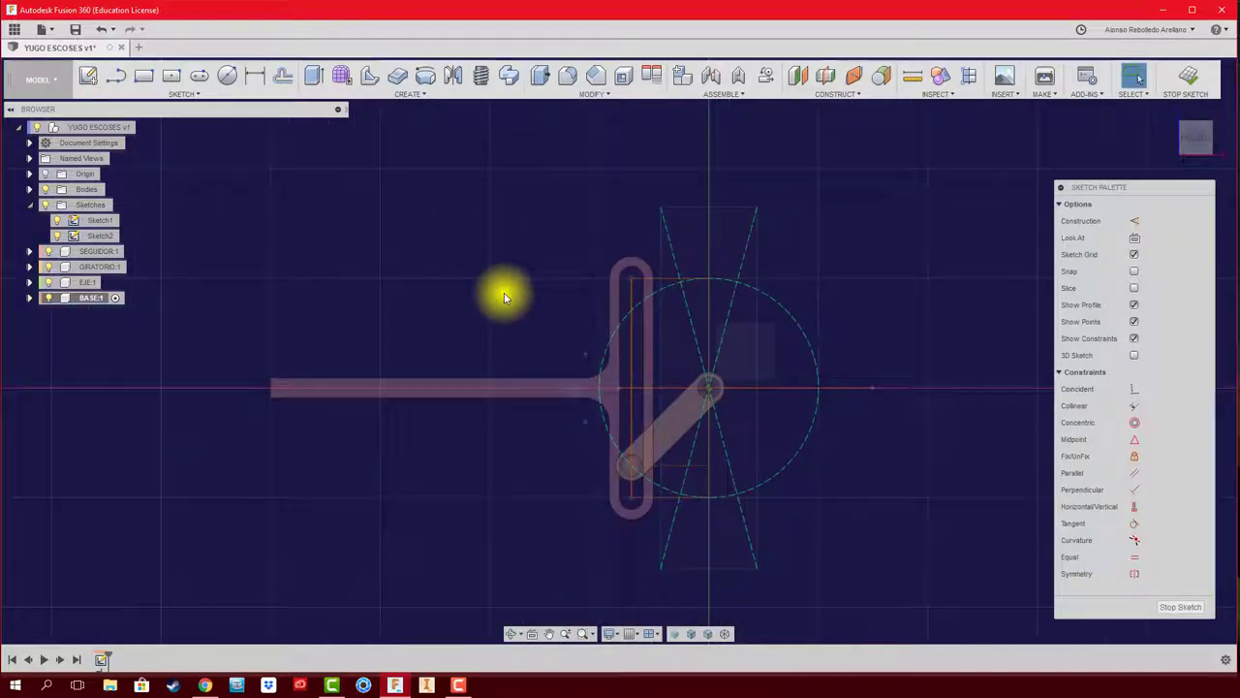
# - Project the base rectangle's bottom edge into the new sketch
pyautogui.press('p')
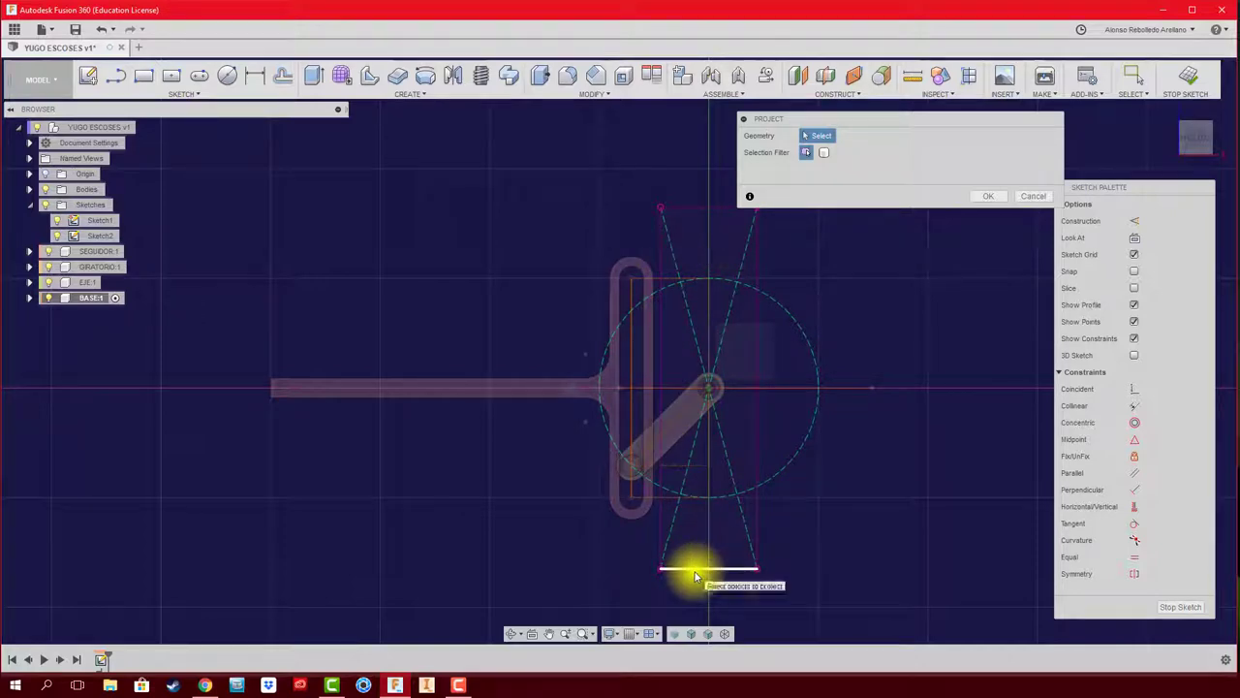
pyautogui.click(695, 574)
pyautogui.click(986, 198)
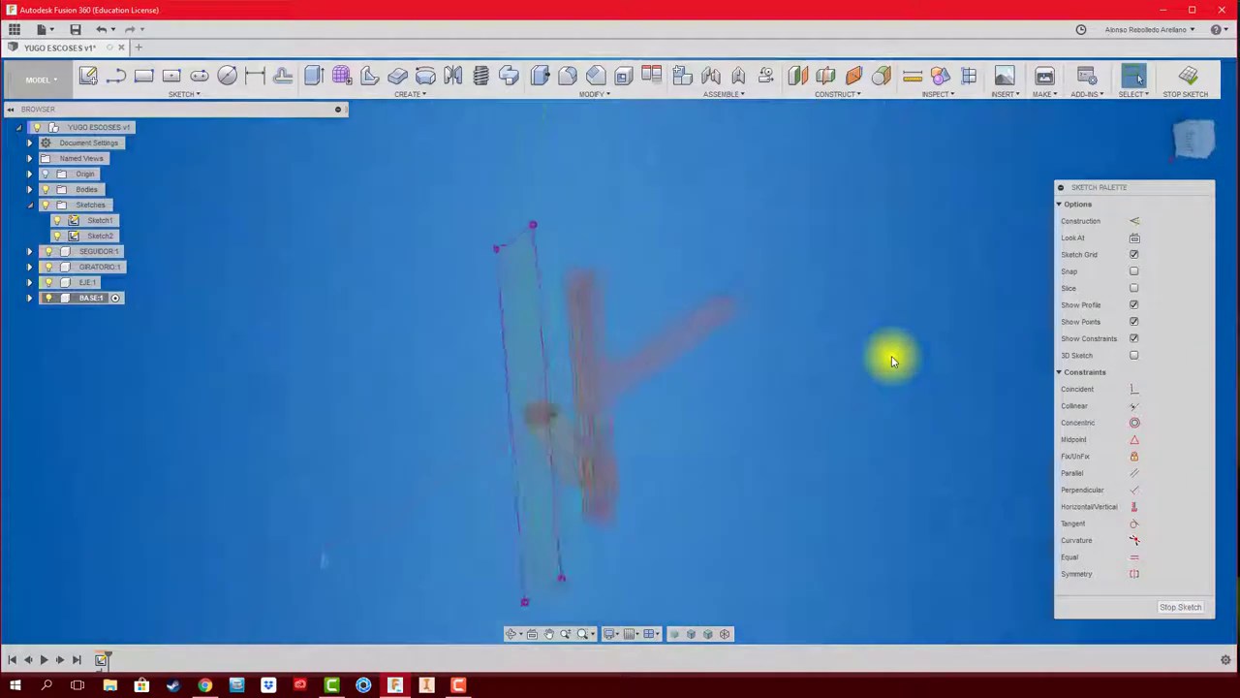
# - Extrude the base rectangle 15 mm into a solid block
pyautogui.press('e')
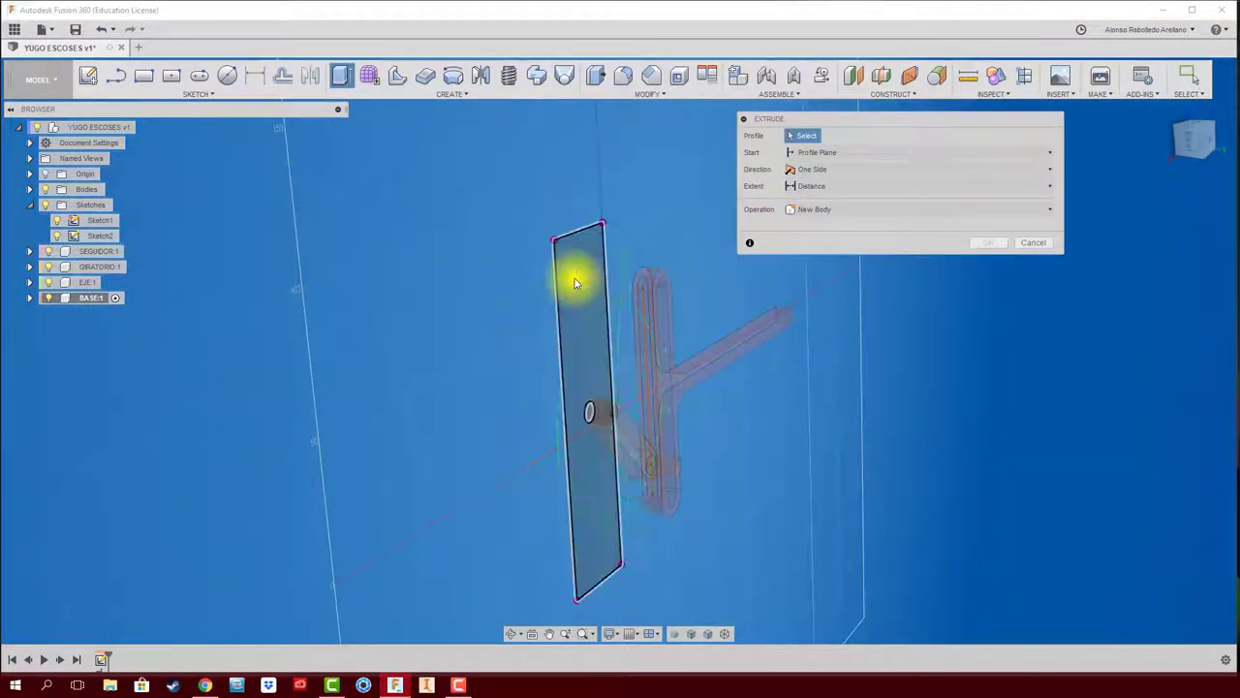
pyautogui.click(575, 281)
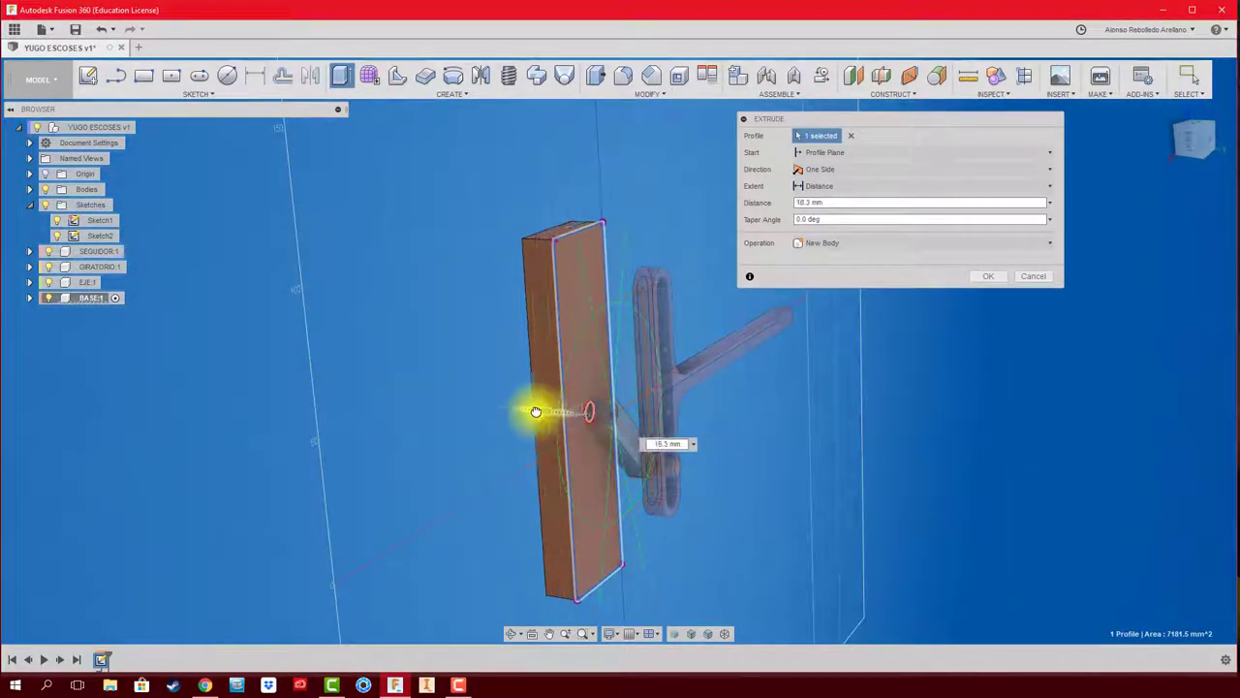
pyautogui.moveTo(537, 412); pyautogui.dragTo(543, 411)
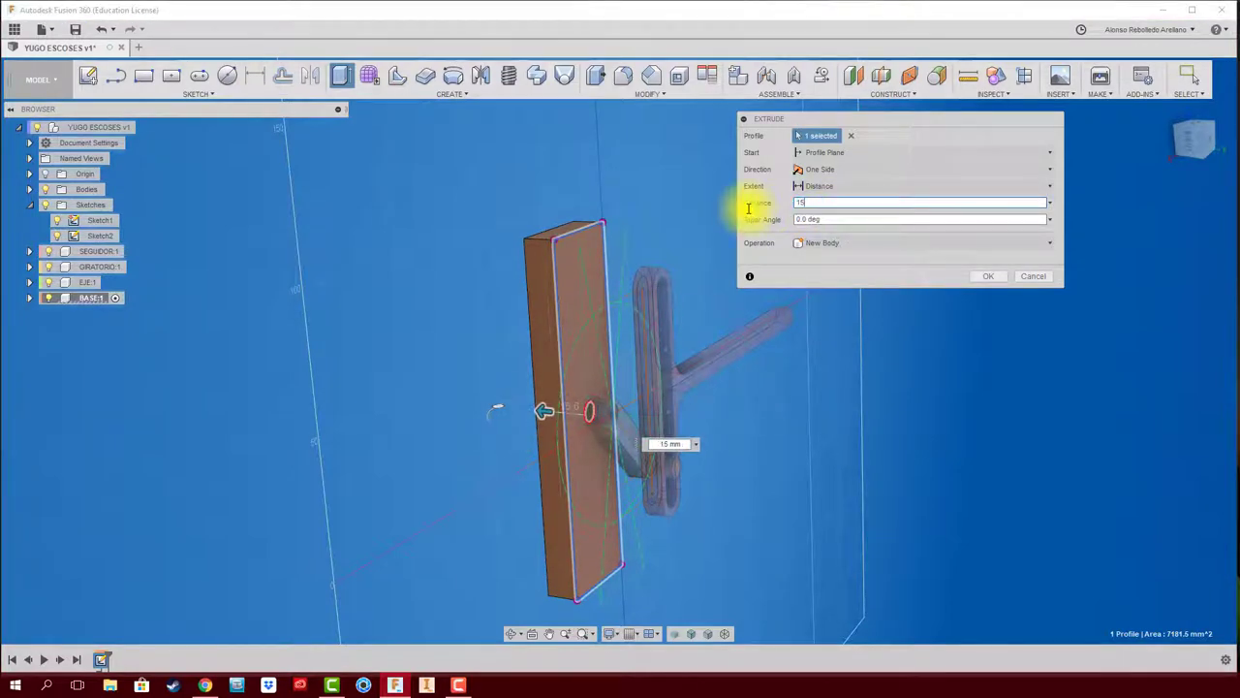
pyautogui.click(981, 279)
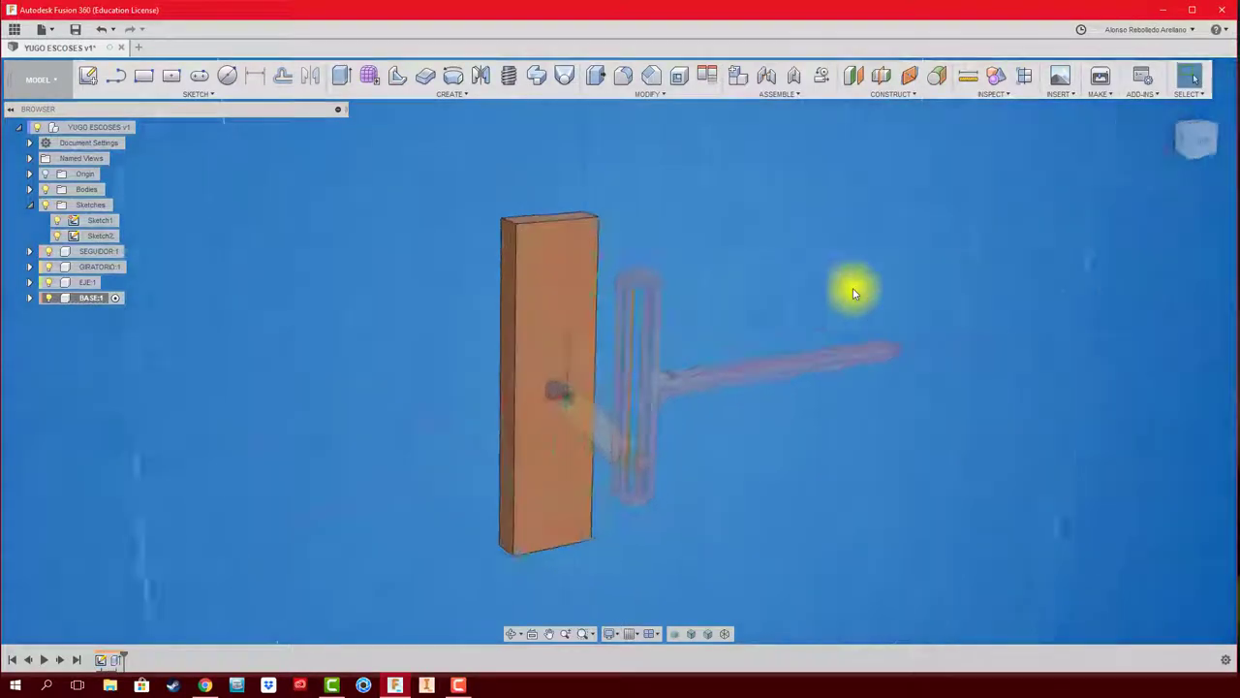
# - Orbit around the assembly and make EJE:1 the active component
pyautogui.click(144, 127)
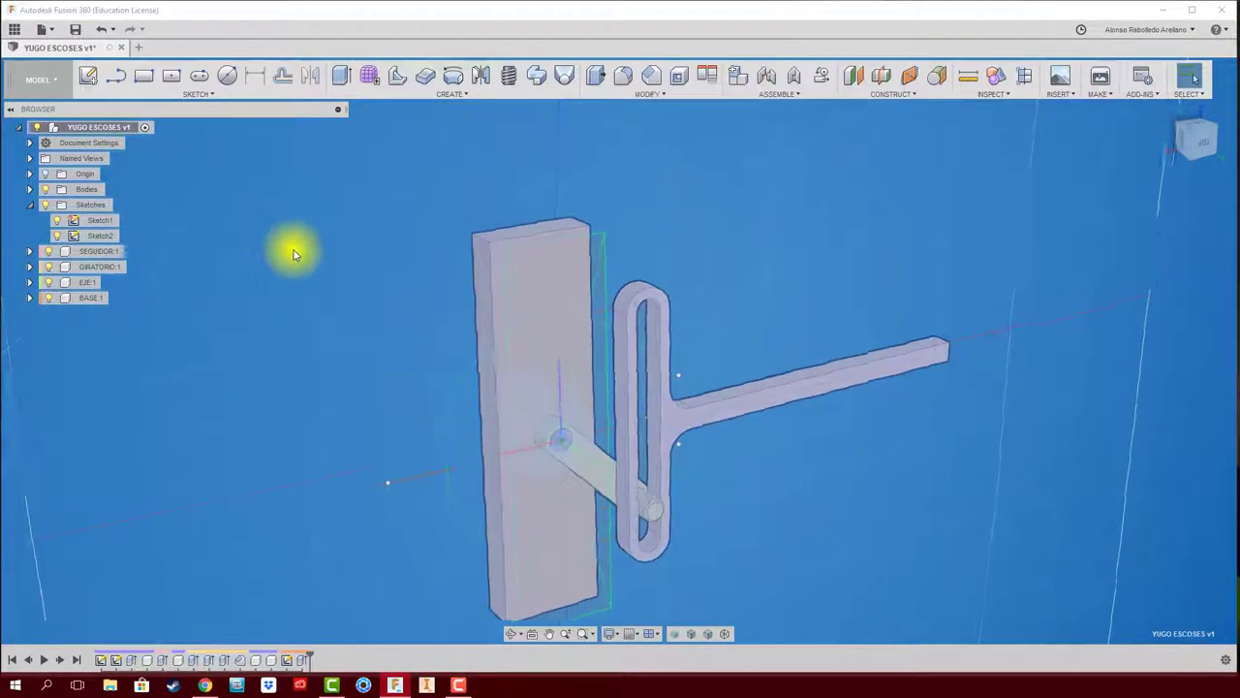
pyautogui.moveTo(290, 249)
pyautogui.keyDown('shift'); pyautogui.mouseDown(button='middle')
pyautogui.moveTo(479, 319)
pyautogui.moveTo(822, 383)
pyautogui.moveTo(859, 375)
pyautogui.mouseUp(button='middle'); pyautogui.keyUp('shift')
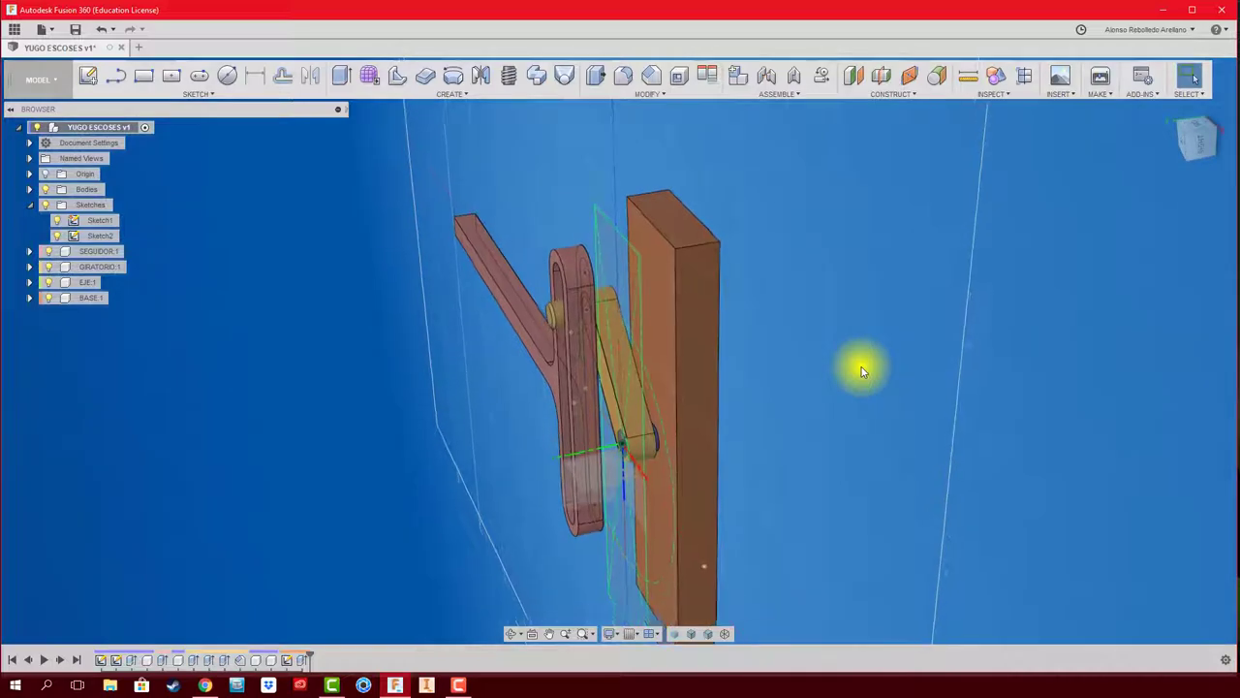
pyautogui.moveTo(858, 365)
pyautogui.keyDown('shift'); pyautogui.mouseDown(button='middle')
pyautogui.moveTo(771, 393)
pyautogui.moveTo(529, 413)
pyautogui.moveTo(568, 385)
pyautogui.moveTo(83, 279)
pyautogui.mouseUp(button='middle'); pyautogui.keyUp('shift')
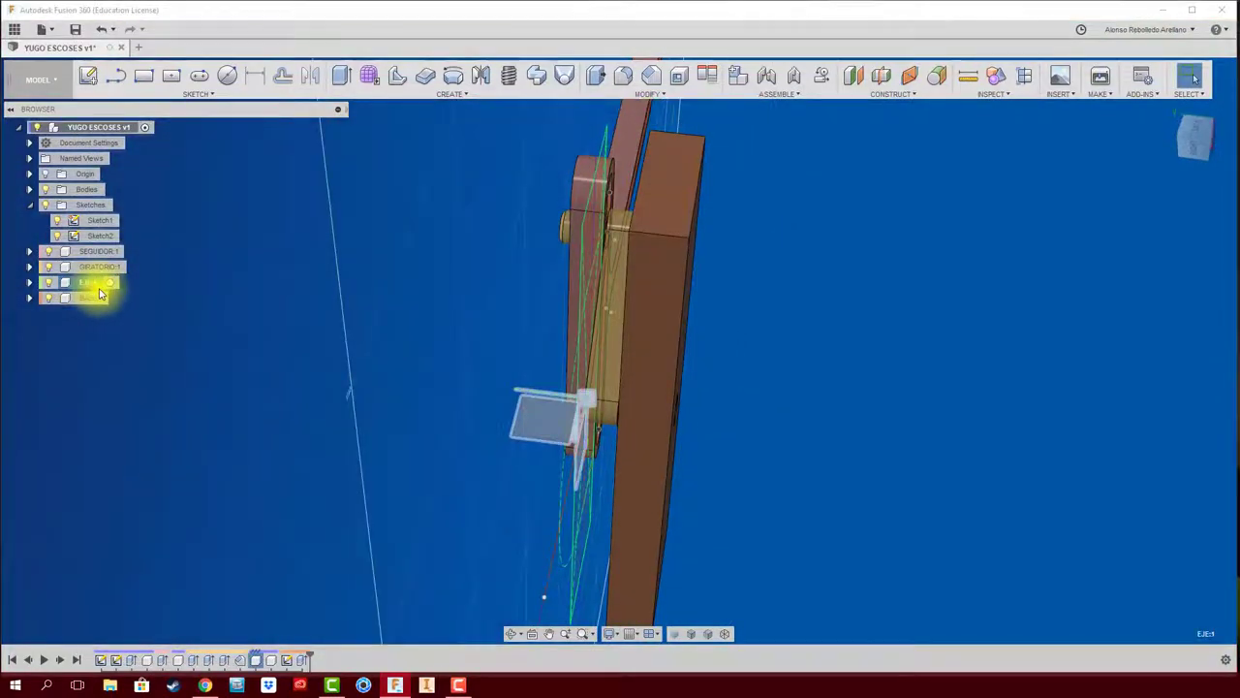
pyautogui.click(109, 282)
pyautogui.moveTo(612, 371)
pyautogui.keyDown('shift'); pyautogui.mouseDown(button='middle')
pyautogui.moveTo(762, 448)
pyautogui.moveTo(762, 428)
pyautogui.moveTo(717, 388)
pyautogui.moveTo(719, 357)
pyautogui.mouseUp(button='middle'); pyautogui.keyUp('shift')
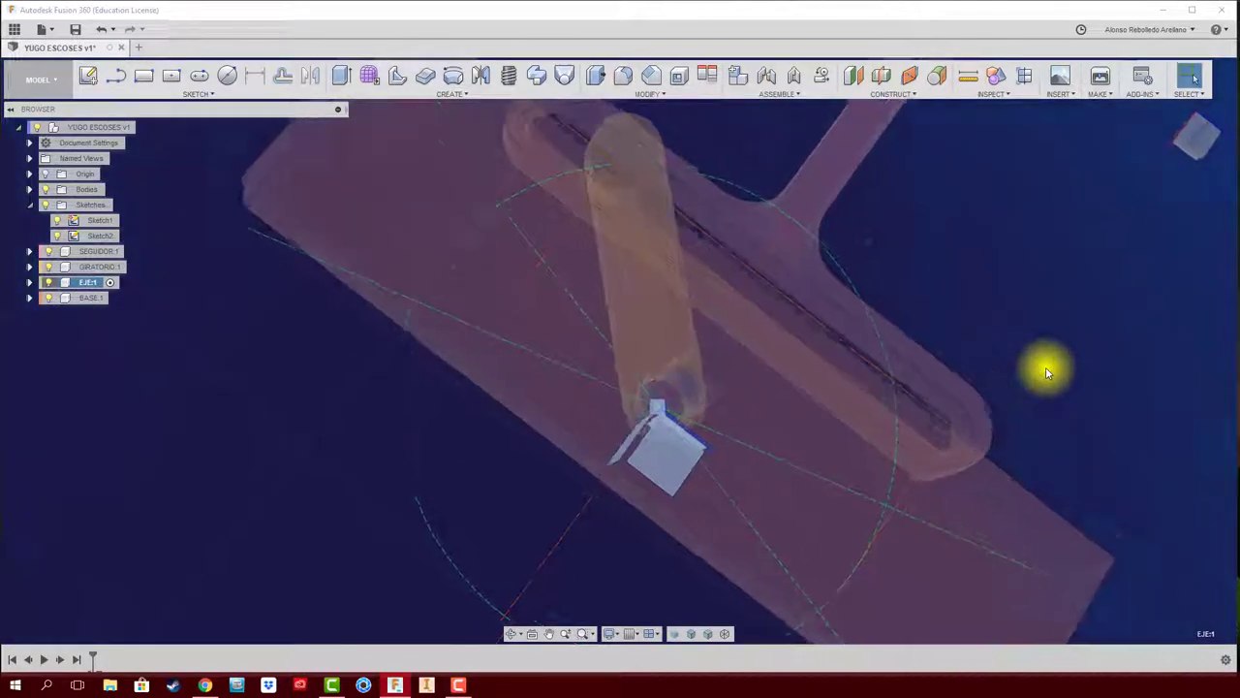
# - Extrude the crank pivot's circular profile up to the base block face as the EJE axle
pyautogui.press('e')
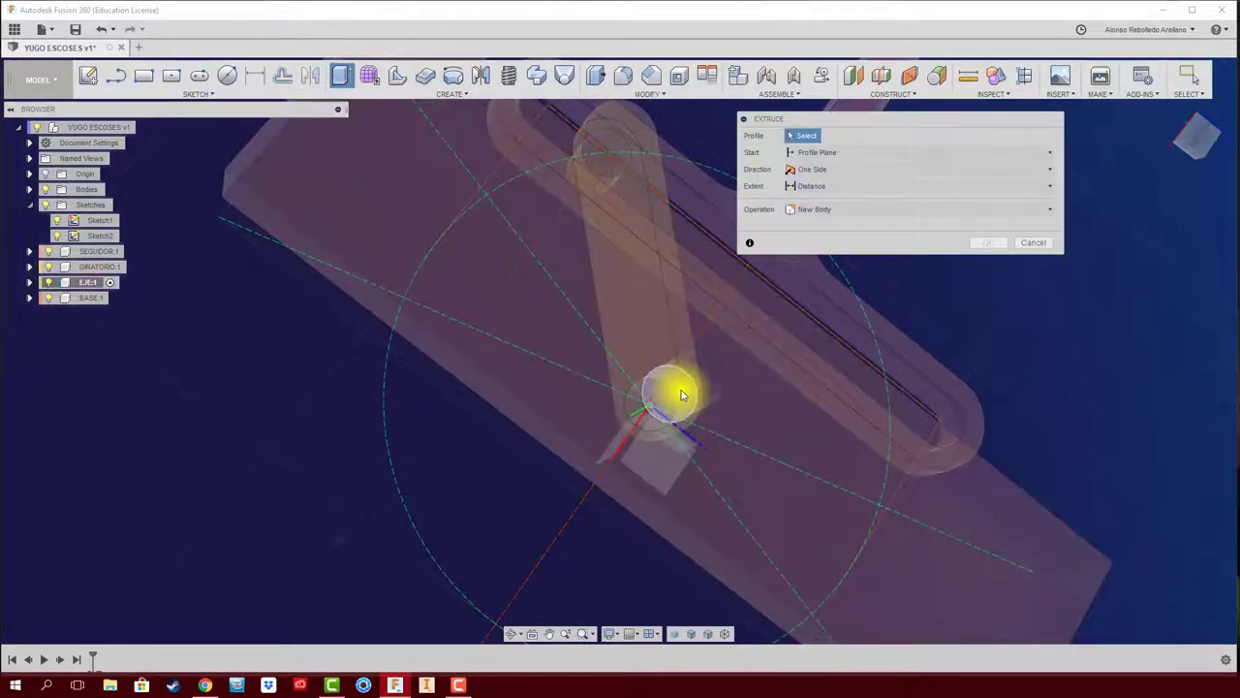
pyautogui.click(678, 393)
pyautogui.moveTo(736, 373)
pyautogui.keyDown('shift'); pyautogui.mouseDown(button='middle')
pyautogui.moveTo(747, 388)
pyautogui.moveTo(665, 385)
pyautogui.mouseUp(button='middle'); pyautogui.keyUp('shift')
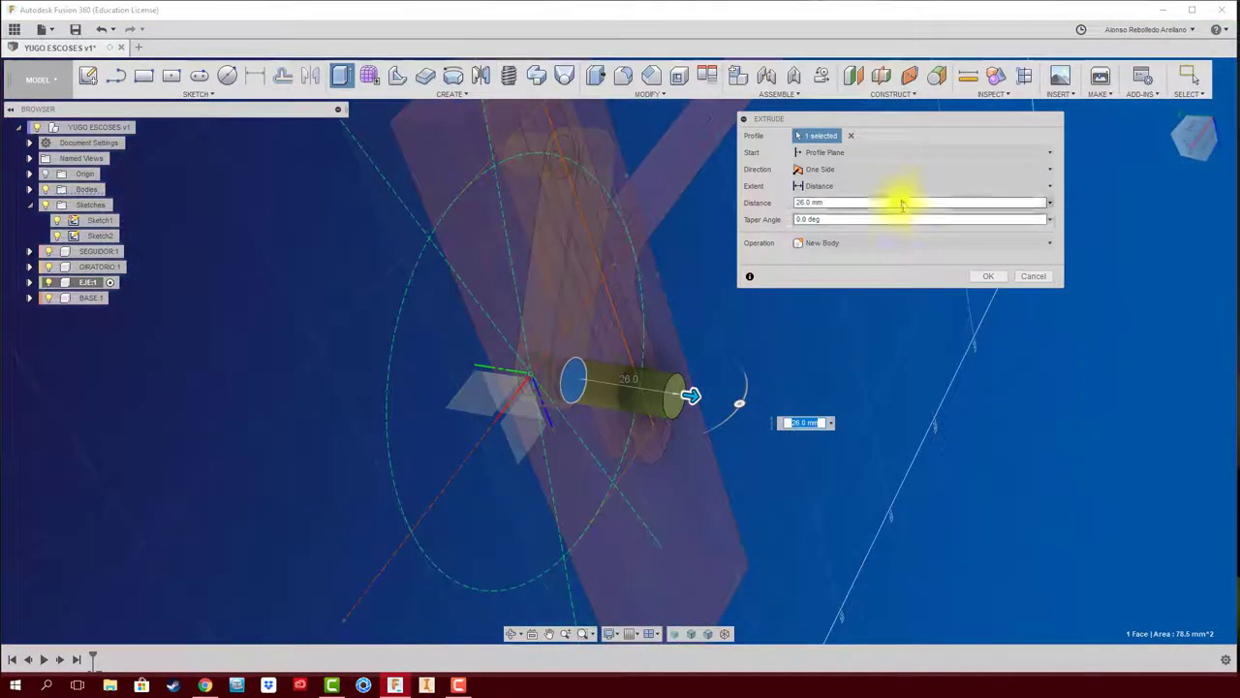
pyautogui.click(845, 219)
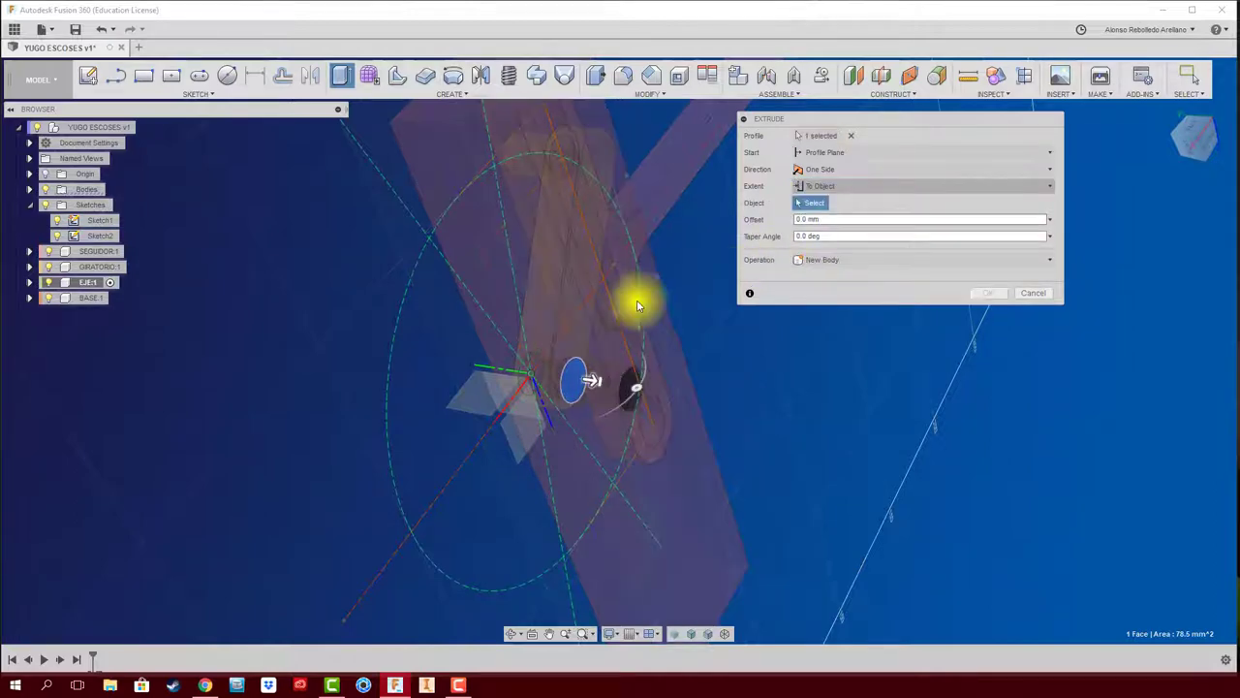
pyautogui.click(666, 336)
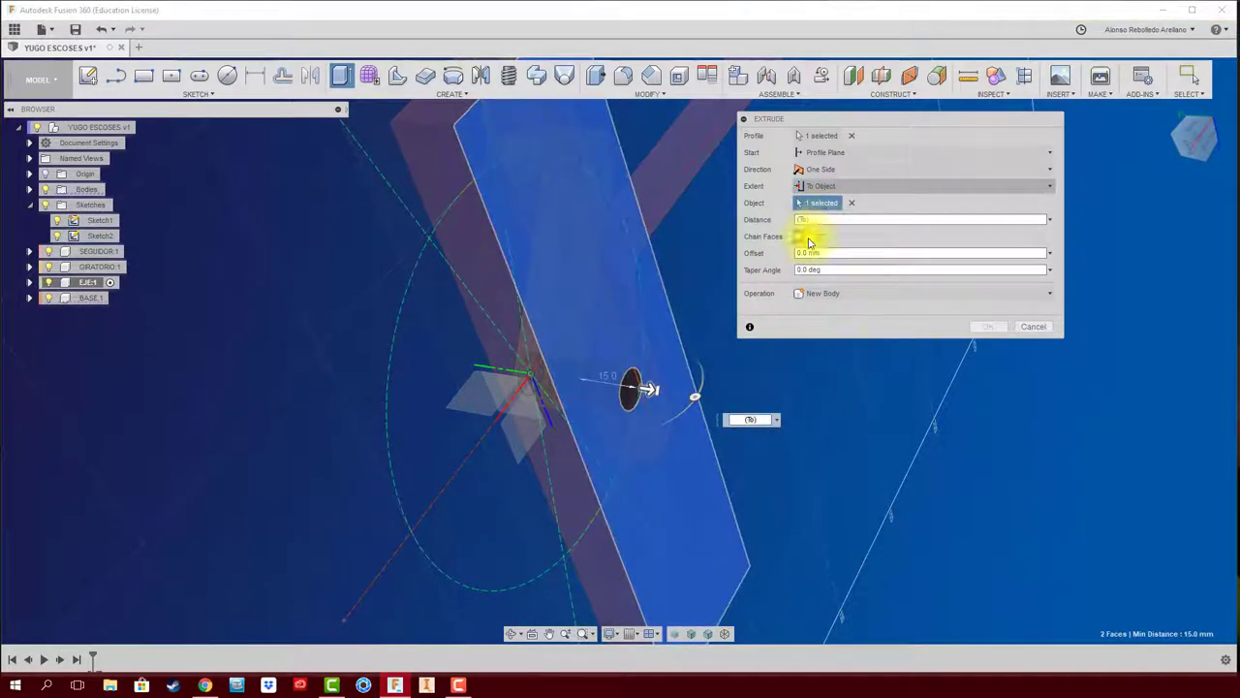
pyautogui.click(986, 327)
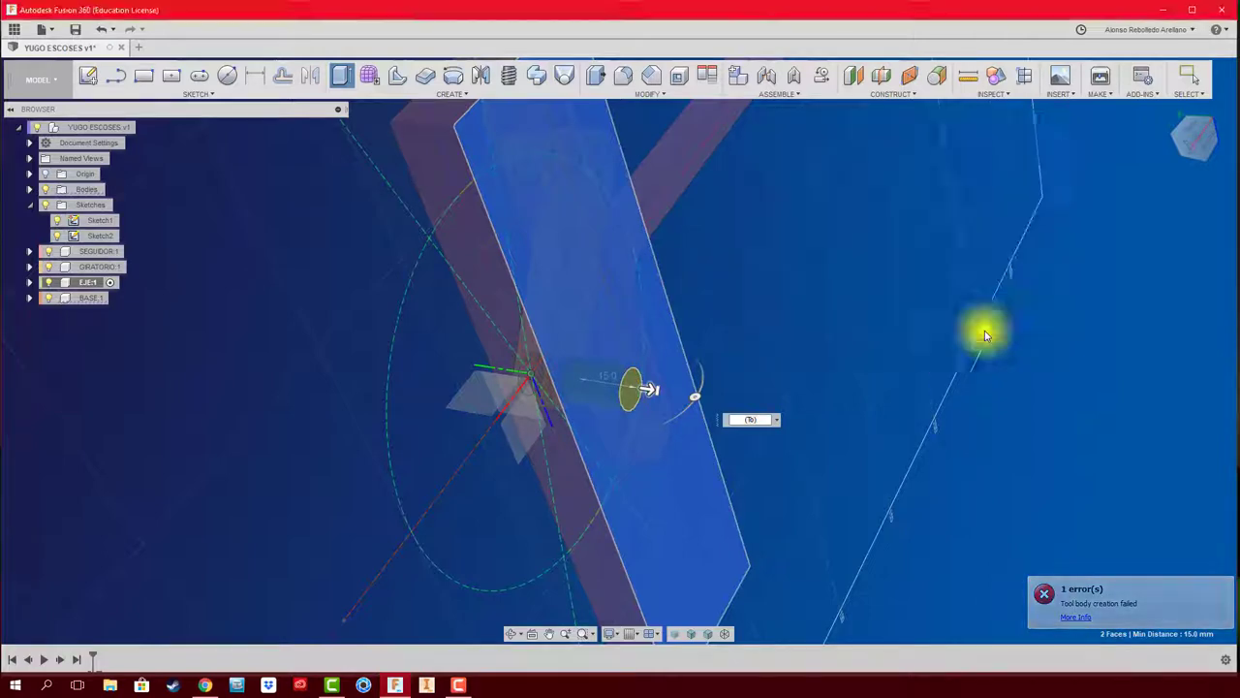
pyautogui.keyDown('shift'); pyautogui.moveTo(983, 327); pyautogui.dragTo(855, 403, button='middle'); pyautogui.keyUp('shift')
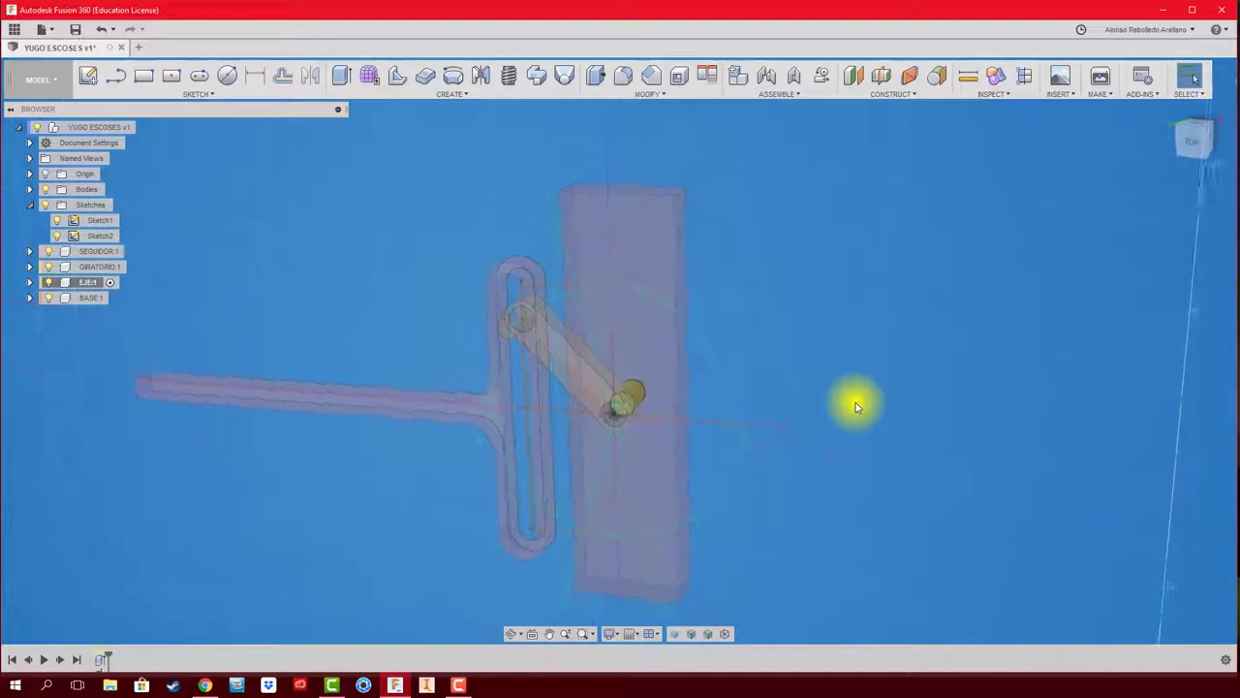
# - With BASE:1 active, fillet both top edges of the block at a 12 mm radius
pyautogui.moveTo(855, 402)
pyautogui.keyDown('shift'); pyautogui.mouseDown(button='middle')
pyautogui.moveTo(893, 388)
pyautogui.moveTo(882, 391)
pyautogui.mouseUp(button='middle'); pyautogui.keyUp('shift')
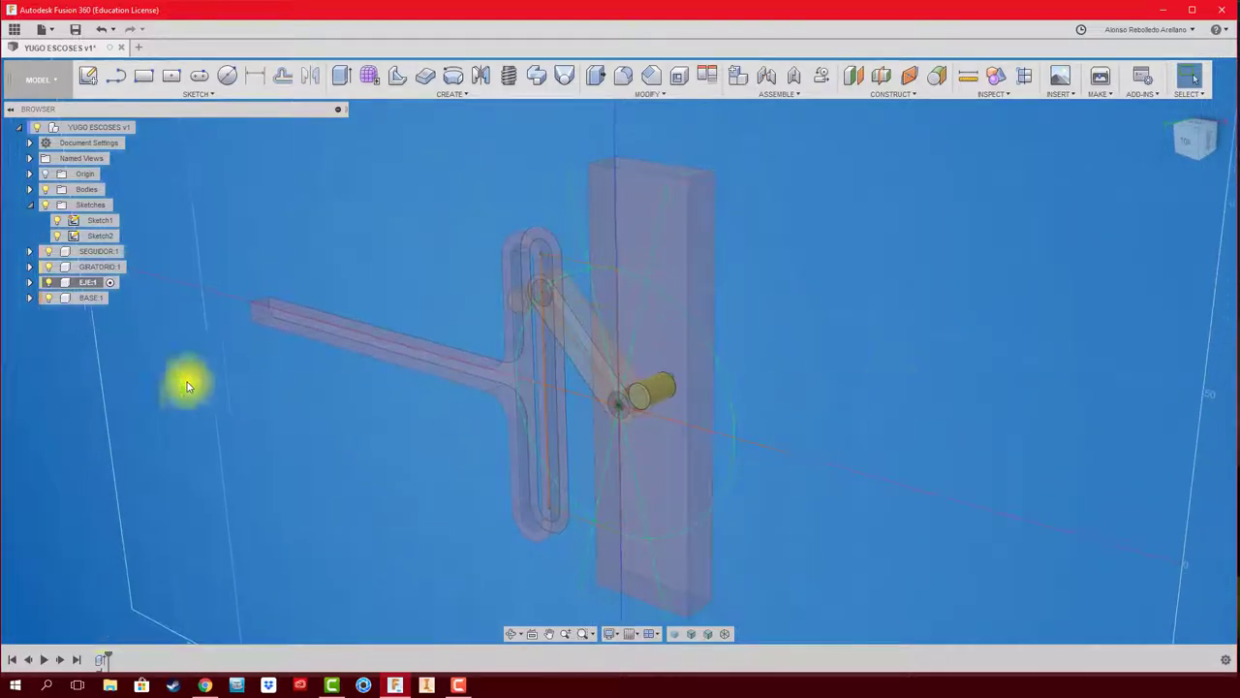
pyautogui.click(114, 298)
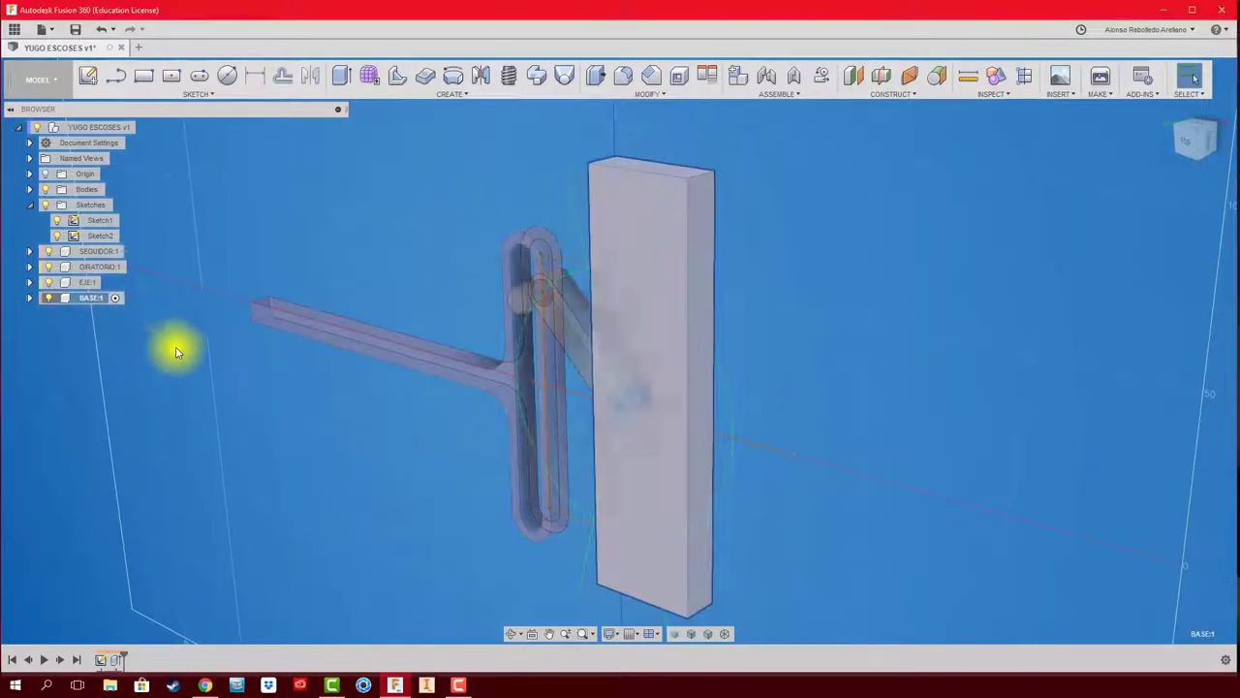
pyautogui.click(623, 75)
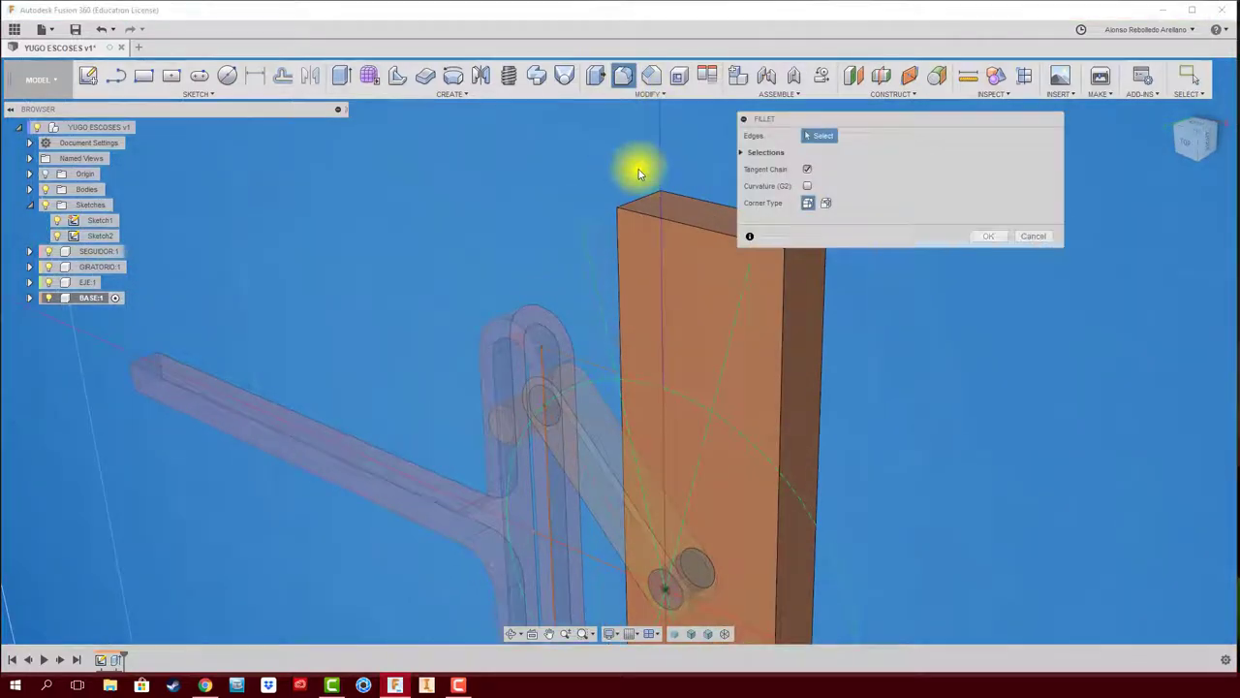
pyautogui.click(639, 202)
pyautogui.keyDown('shift'); pyautogui.moveTo(637, 200); pyautogui.dragTo(676, 268, button='middle'); pyautogui.keyUp('shift')
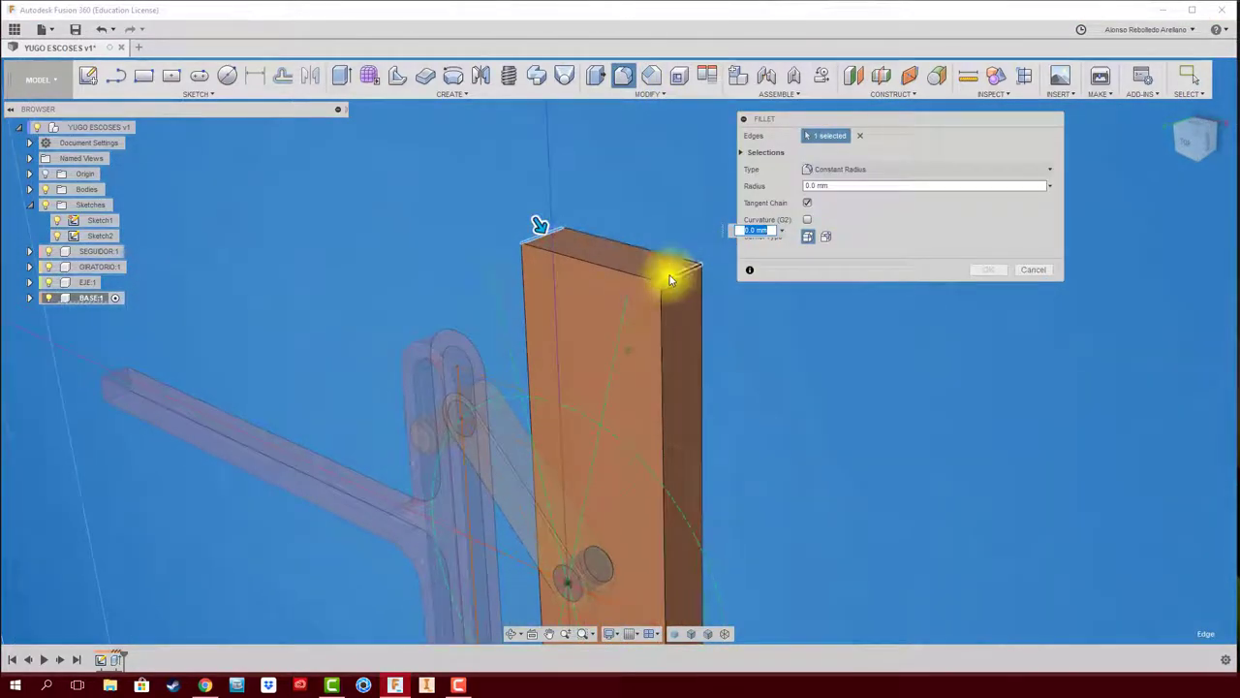
pyautogui.moveTo(682, 276); pyautogui.dragTo(667, 285)
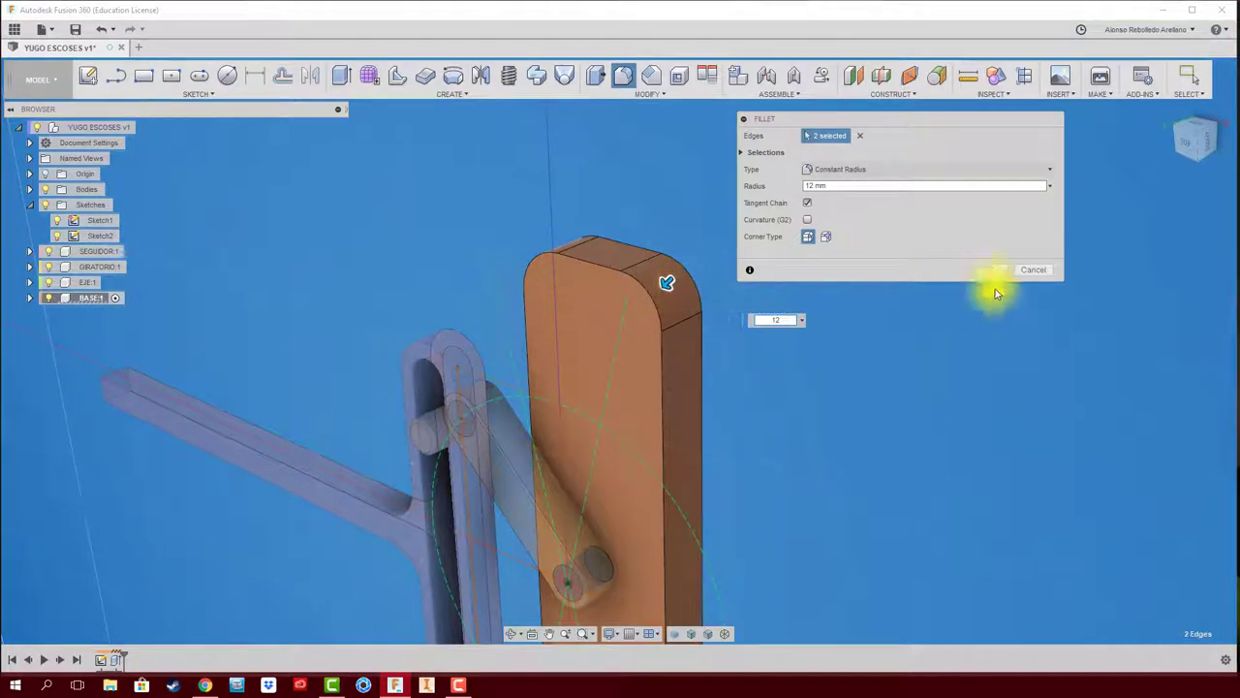
pyautogui.click(990, 272)
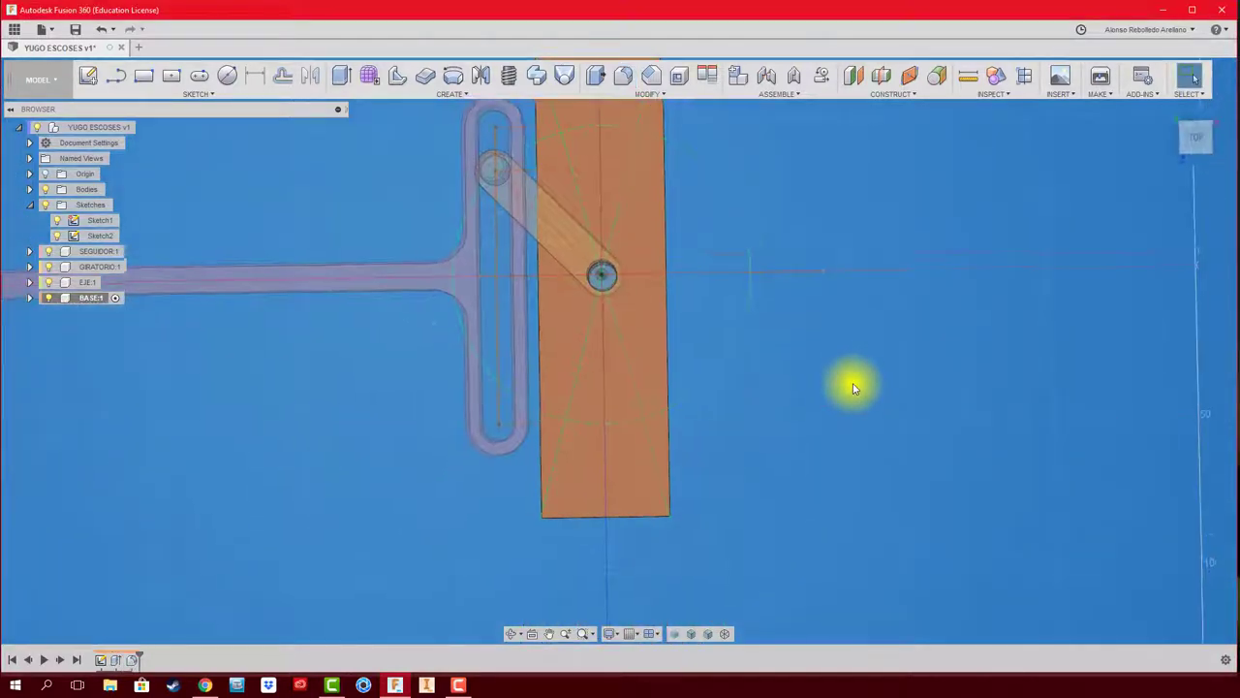
# - Sketch a rectangle on the block's side face and extrude it 86 mm as a joined arm
pyautogui.moveTo(853, 388)
pyautogui.keyDown('shift'); pyautogui.mouseDown(button='middle')
pyautogui.moveTo(632, 310)
pyautogui.moveTo(585, 327)
pyautogui.mouseUp(button='middle'); pyautogui.keyUp('shift')
pyautogui.moveTo(473, 401)
pyautogui.keyDown('shift'); pyautogui.mouseDown(button='middle')
pyautogui.moveTo(532, 409)
pyautogui.moveTo(598, 398)
pyautogui.moveTo(441, 359)
pyautogui.moveTo(207, 103)
pyautogui.moveTo(581, 387)
pyautogui.mouseUp(button='middle'); pyautogui.keyUp('shift')
pyautogui.click(136, 84)
pyautogui.click(565, 243)
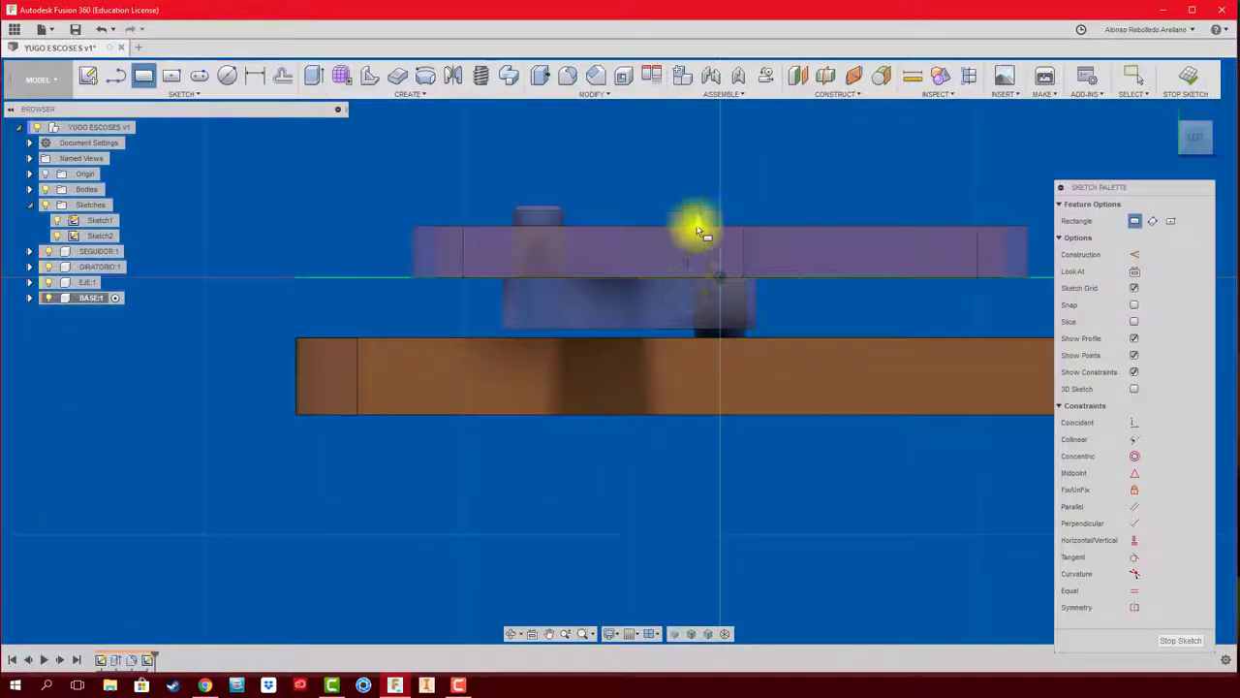
pyautogui.click(668, 337)
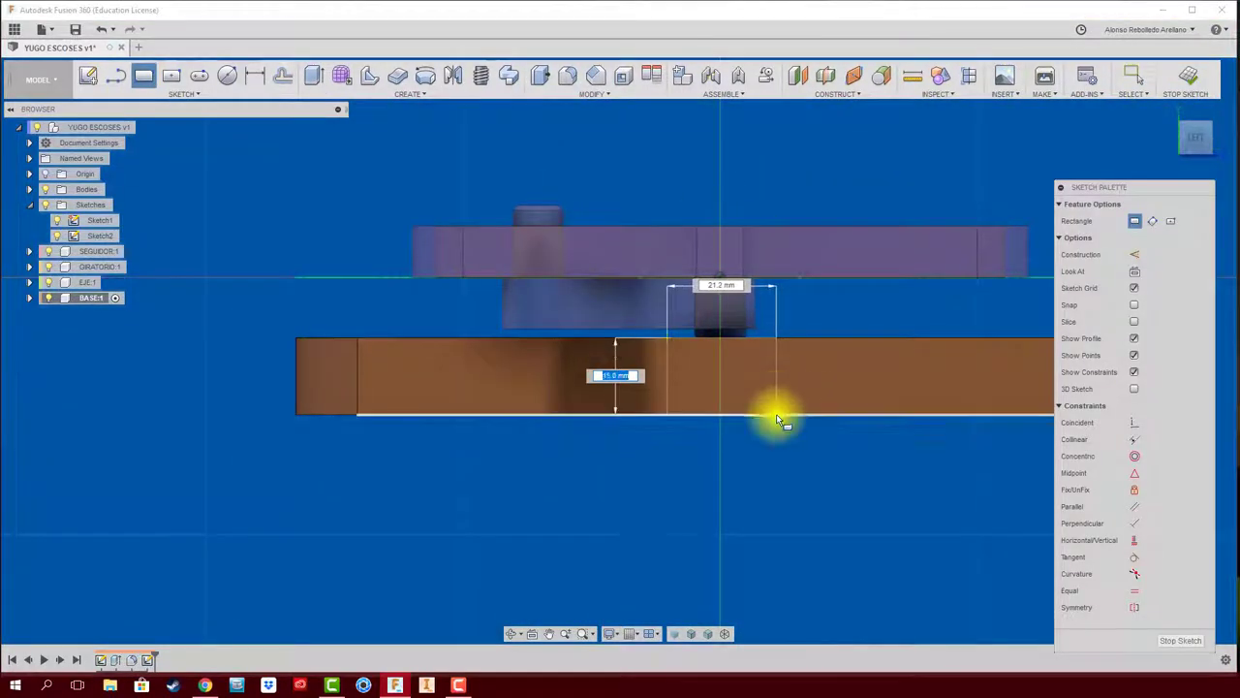
pyautogui.click(776, 419)
pyautogui.press('e')
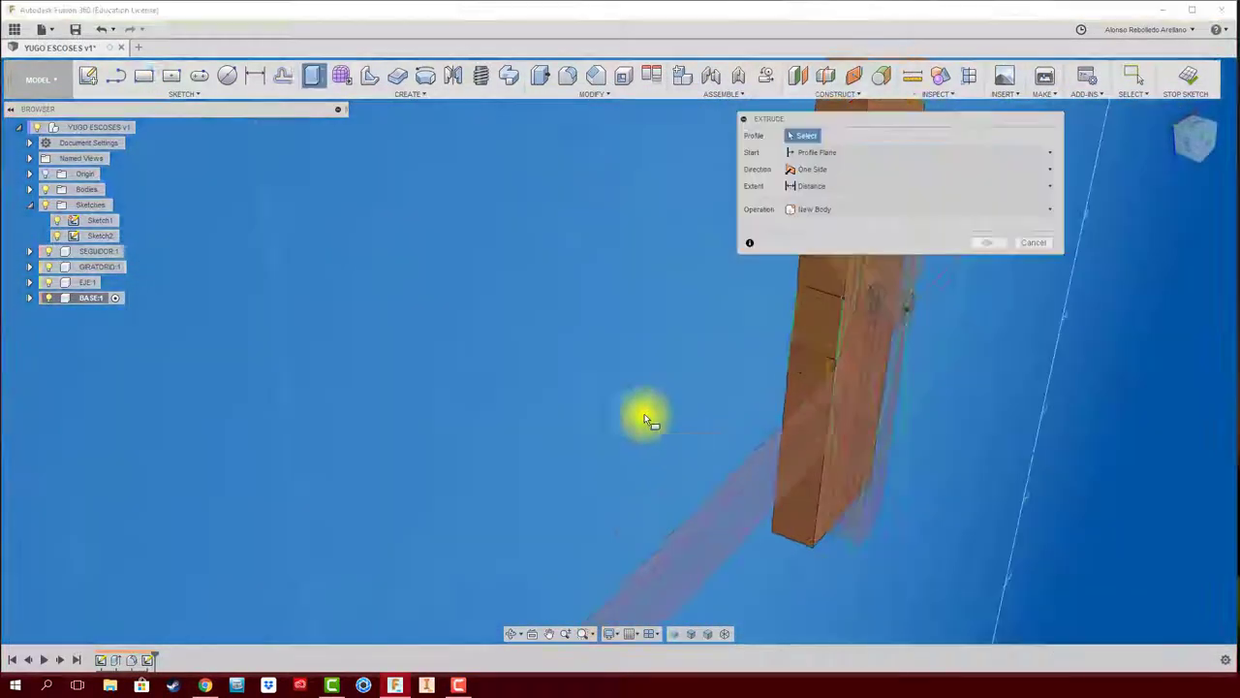
pyautogui.moveTo(678, 410)
pyautogui.mouseDown()
pyautogui.moveTo(520, 456)
pyautogui.moveTo(534, 487)
pyautogui.mouseUp()
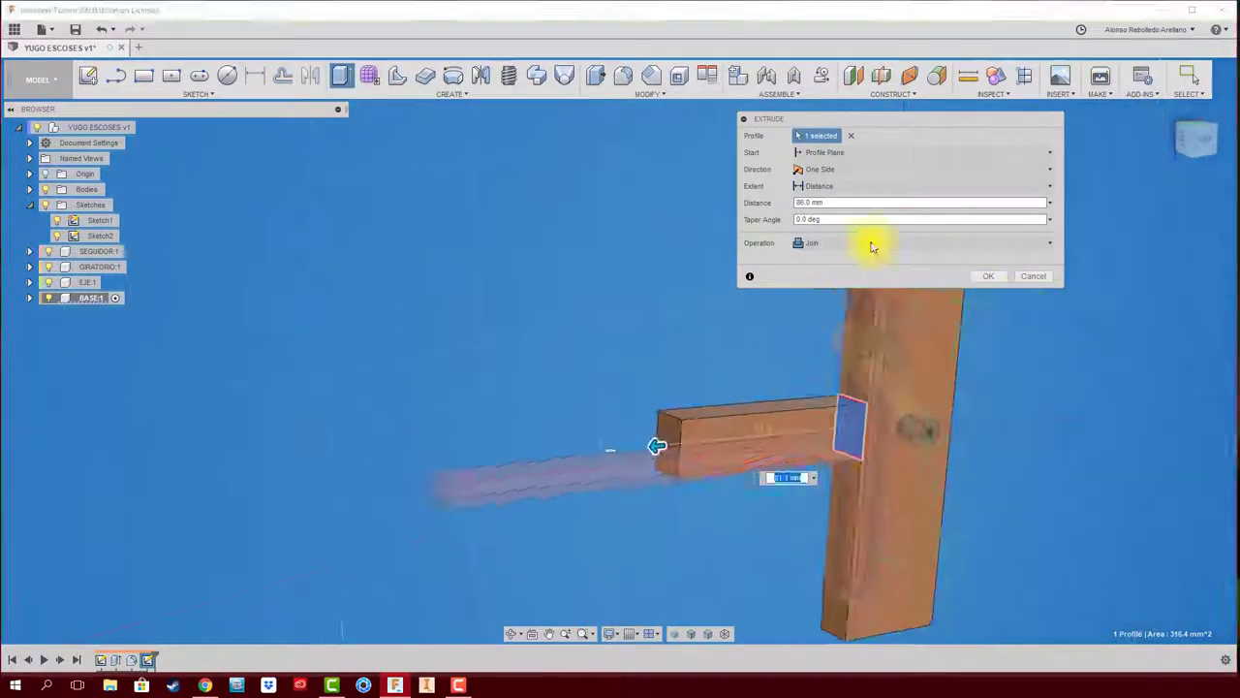
pyautogui.press('Return')
pyautogui.moveTo(803, 188)
pyautogui.keyDown('shift'); pyautogui.mouseDown(button='middle')
pyautogui.moveTo(775, 507)
pyautogui.moveTo(775, 456)
pyautogui.moveTo(871, 473)
pyautogui.moveTo(853, 487)
pyautogui.moveTo(767, 471)
pyautogui.mouseUp(button='middle'); pyautogui.keyUp('shift')
# - Sketch a rectangle at the arm's end and extrude it 15 mm into an upright post
pyautogui.click(145, 75)
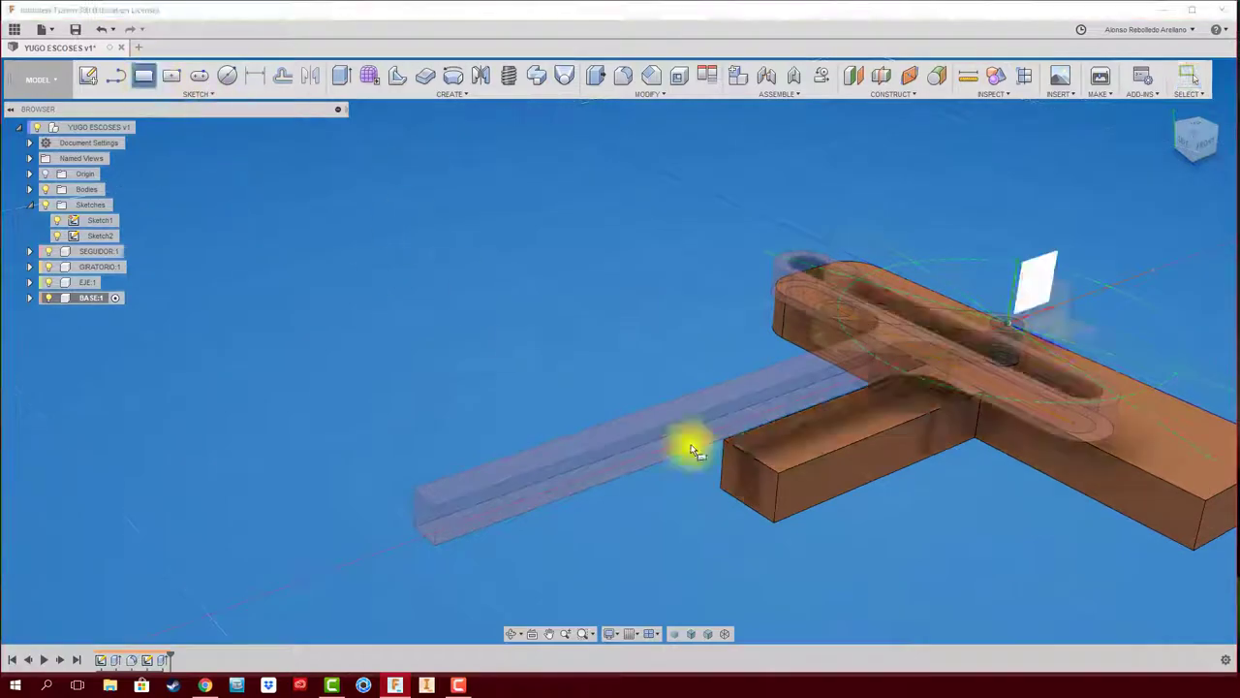
pyautogui.click(693, 451)
pyautogui.click(606, 415)
pyautogui.click(768, 199)
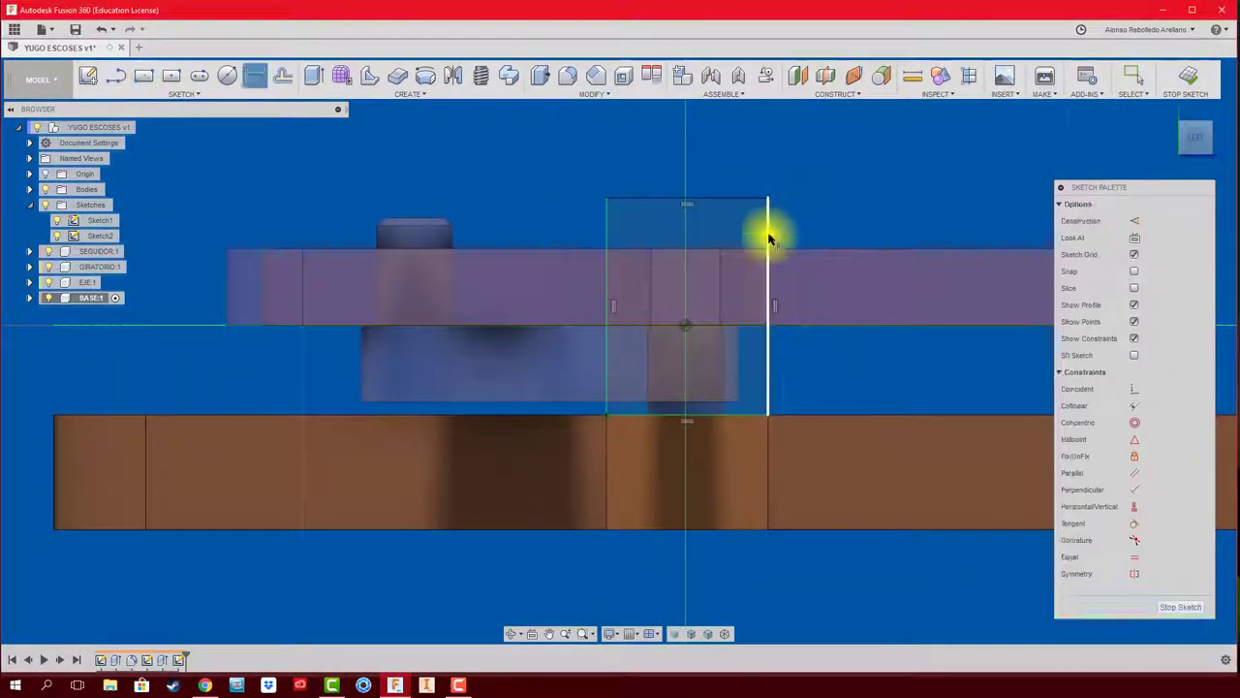
pyautogui.press('e')
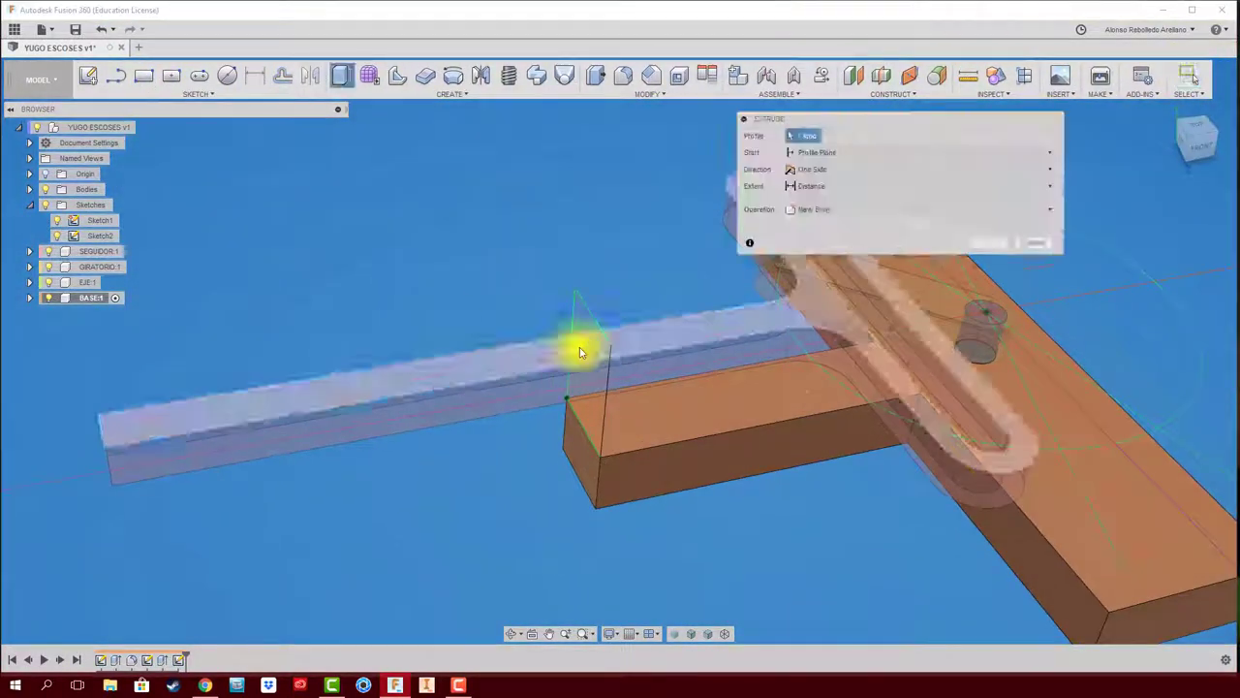
pyautogui.click(579, 352)
pyautogui.write('-15')
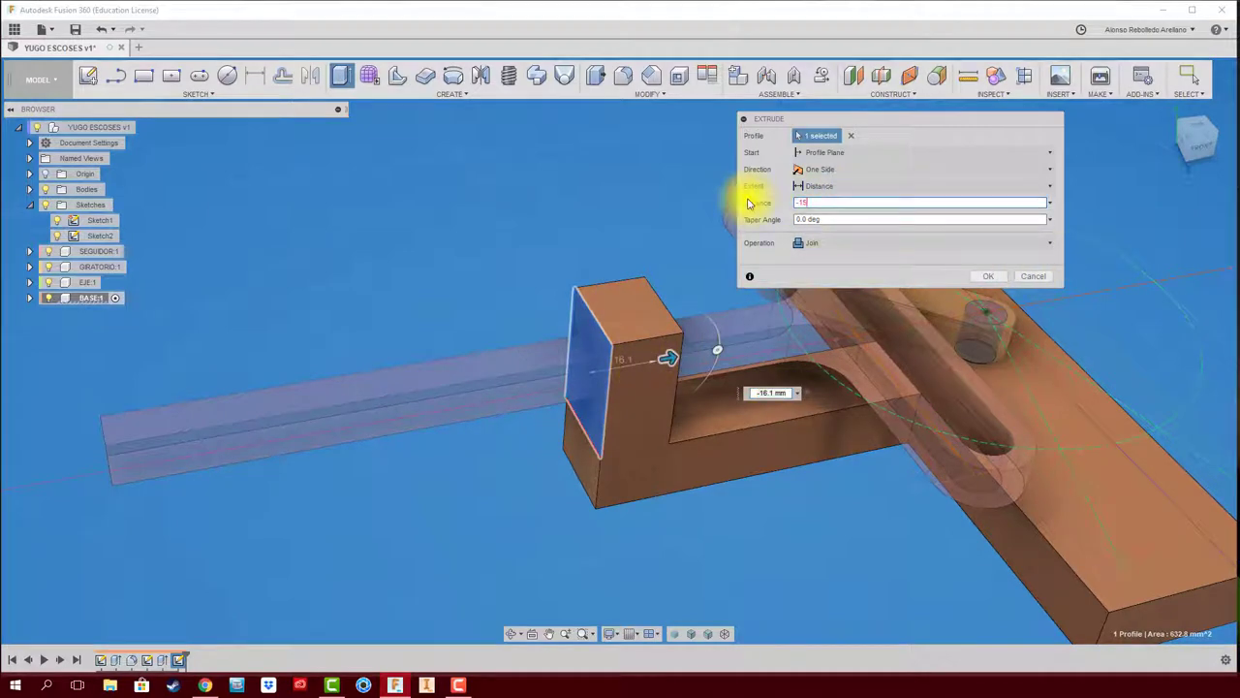
pyautogui.click(998, 276)
pyautogui.moveTo(595, 236)
pyautogui.keyDown('shift'); pyautogui.mouseDown(button='middle')
pyautogui.moveTo(726, 152)
pyautogui.moveTo(672, 158)
pyautogui.moveTo(675, 88)
pyautogui.mouseUp(button='middle'); pyautogui.keyUp('shift')
# - Fillet the upright post's two top edges with a 5.2 mm radius
pyautogui.click(625, 75)
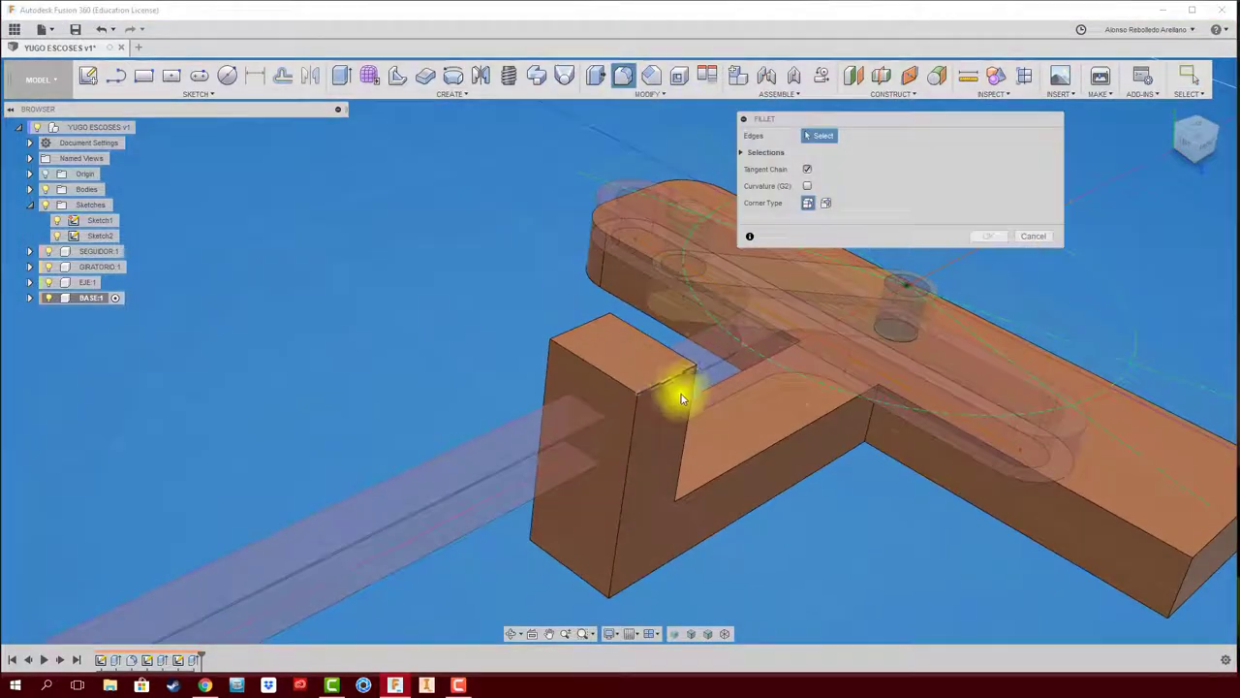
pyautogui.click(670, 382)
pyautogui.click(638, 358)
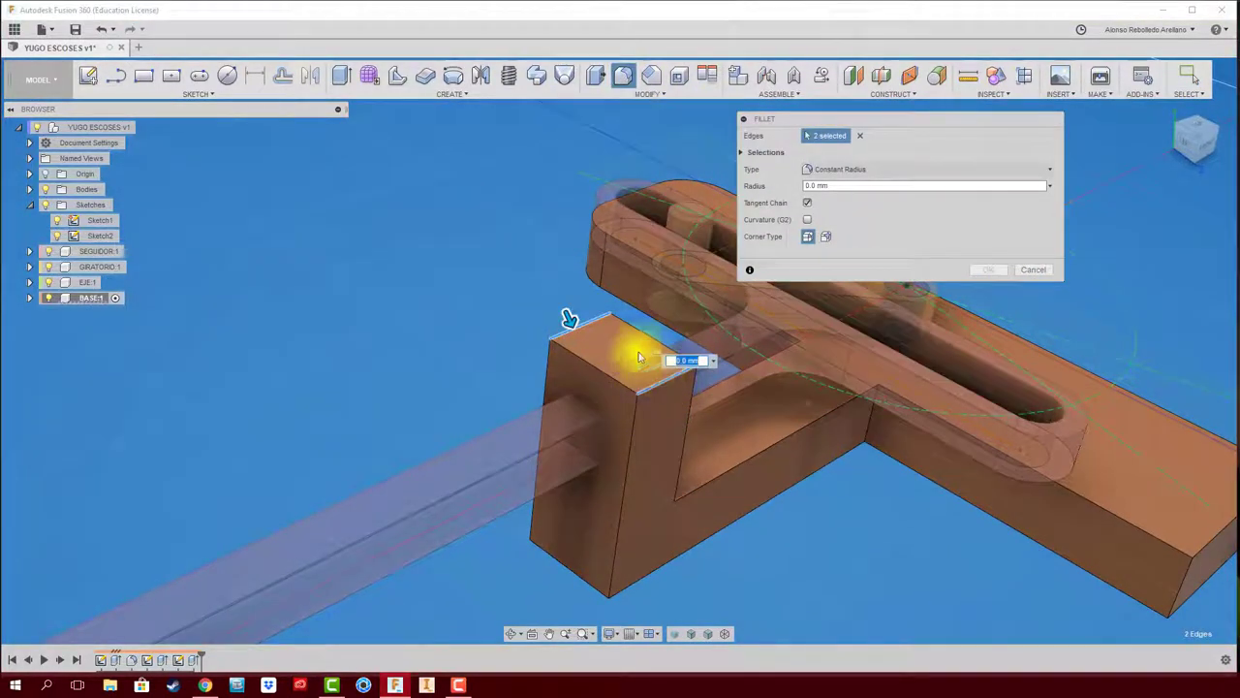
pyautogui.moveTo(568, 323); pyautogui.dragTo(571, 334)
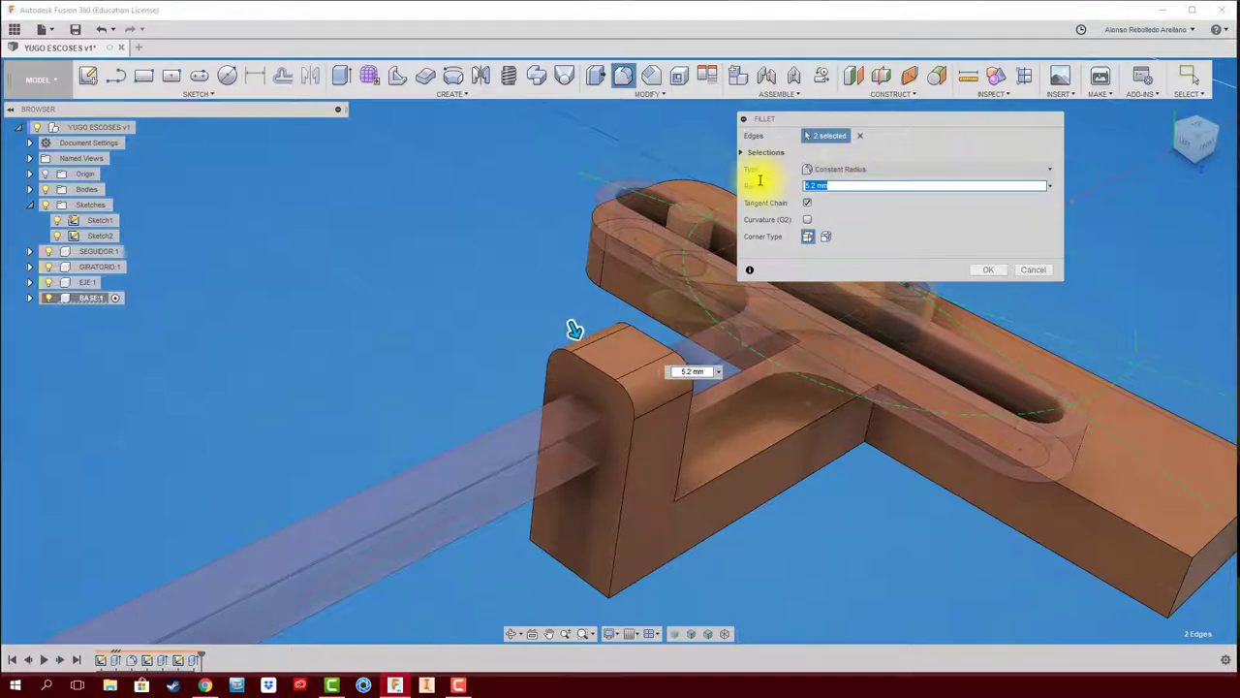
pyautogui.click(979, 277)
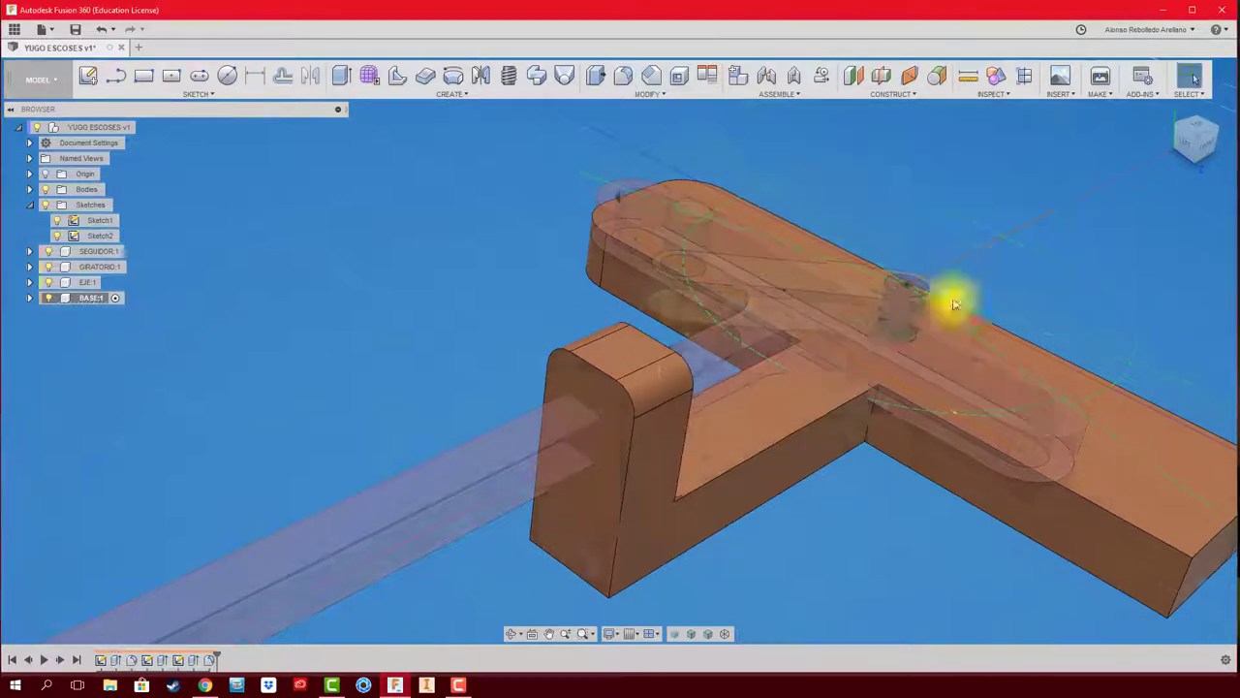
pyautogui.keyDown('shift'); pyautogui.moveTo(950, 296); pyautogui.dragTo(458, 221, button='middle'); pyautogui.keyUp('shift')
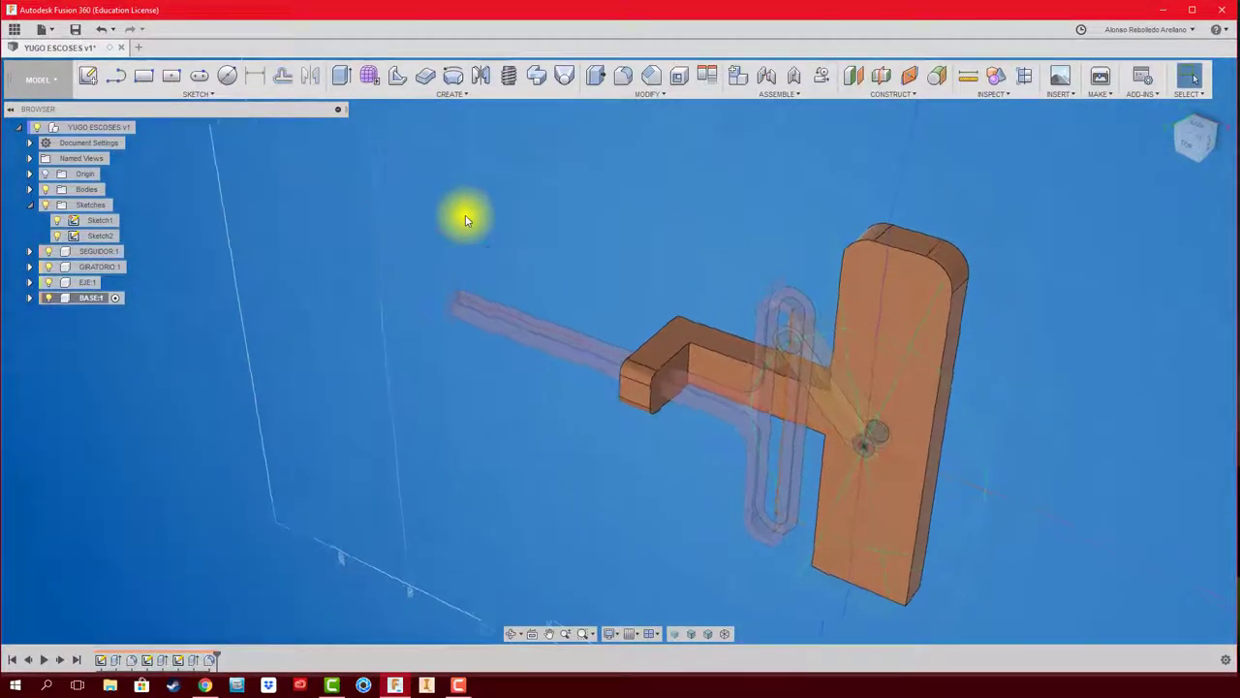
# - Activate the root YUGO ESCOSES component, save it as version 2, and hide Sketch1
pyautogui.click(143, 127)
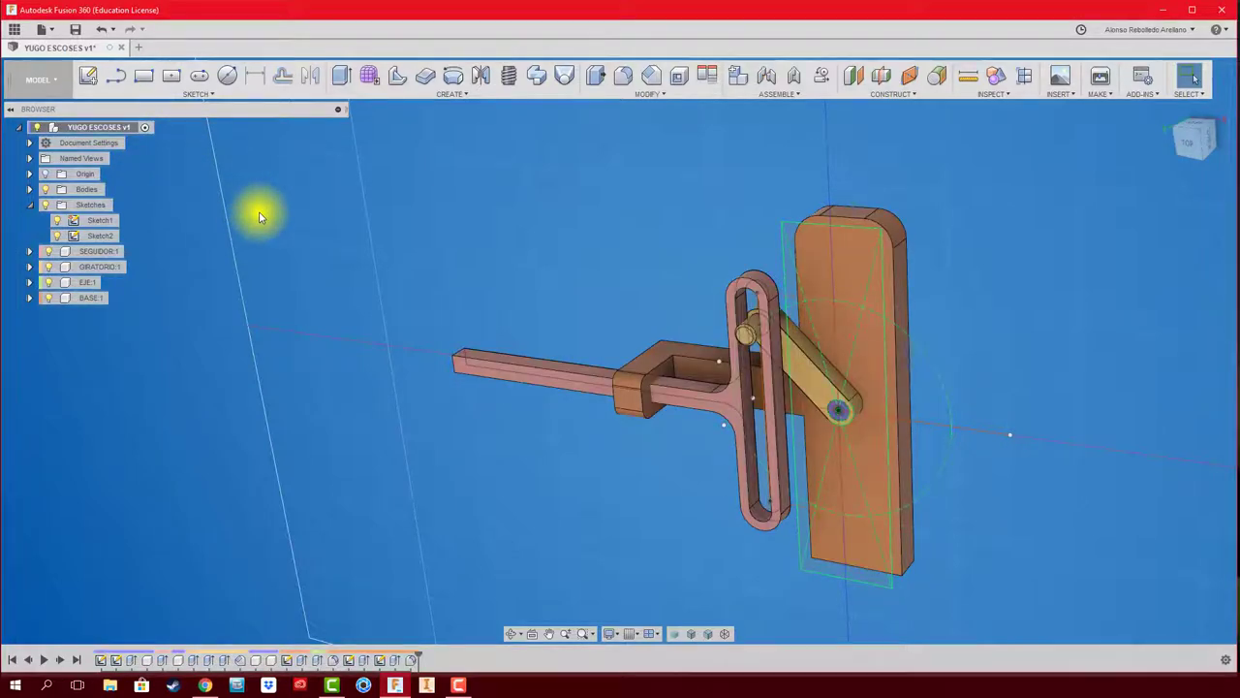
pyautogui.click(78, 32)
pyautogui.click(608, 369)
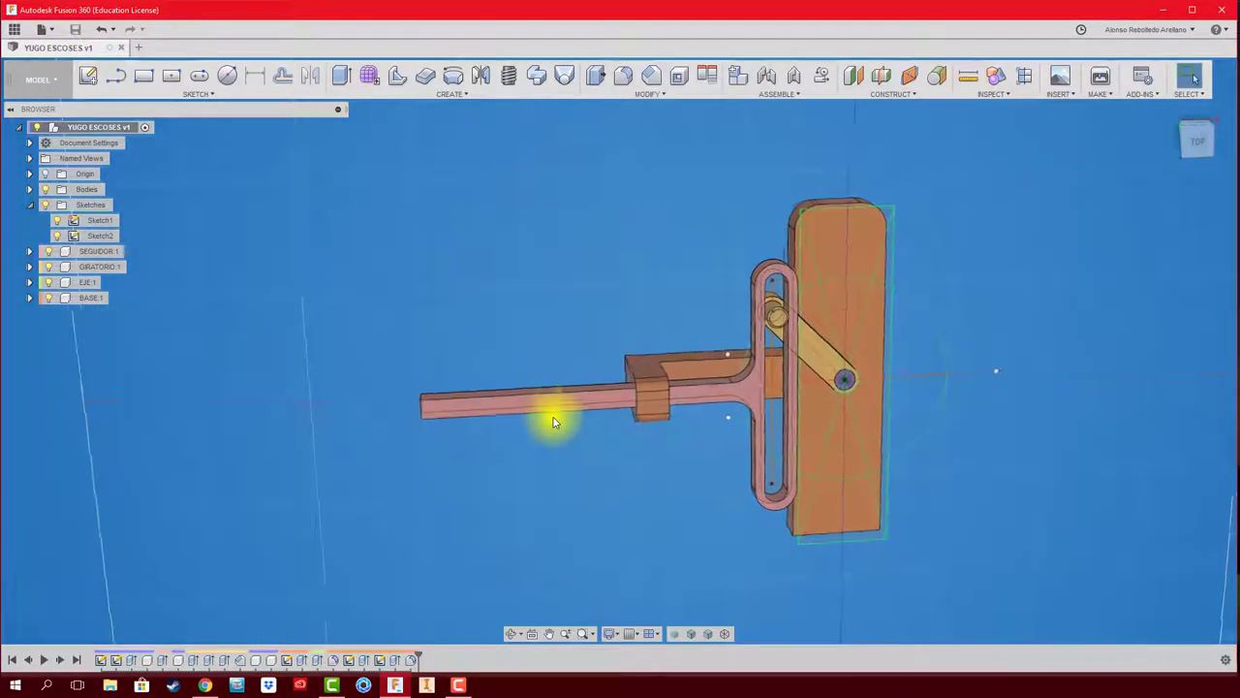
pyautogui.moveTo(553, 418)
pyautogui.keyDown('shift'); pyautogui.mouseDown(button='middle')
pyautogui.moveTo(867, 341)
pyautogui.moveTo(831, 216)
pyautogui.moveTo(893, 281)
pyautogui.mouseUp(button='middle'); pyautogui.keyUp('shift')
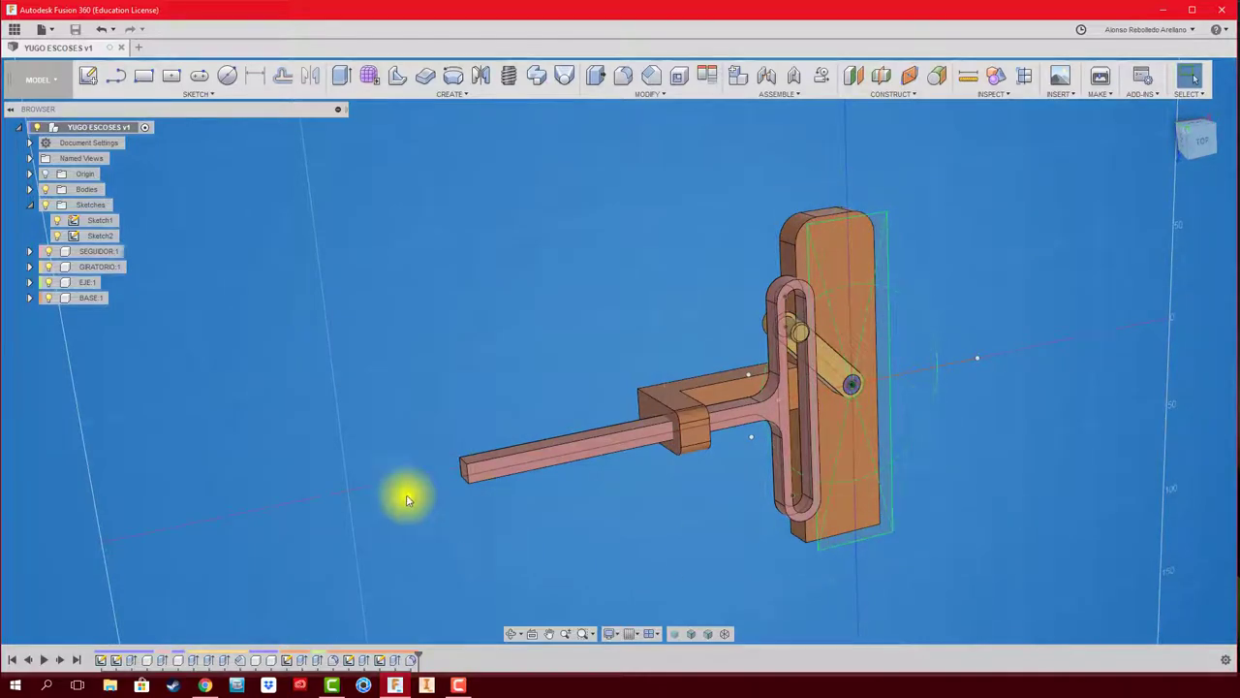
pyautogui.click(57, 220)
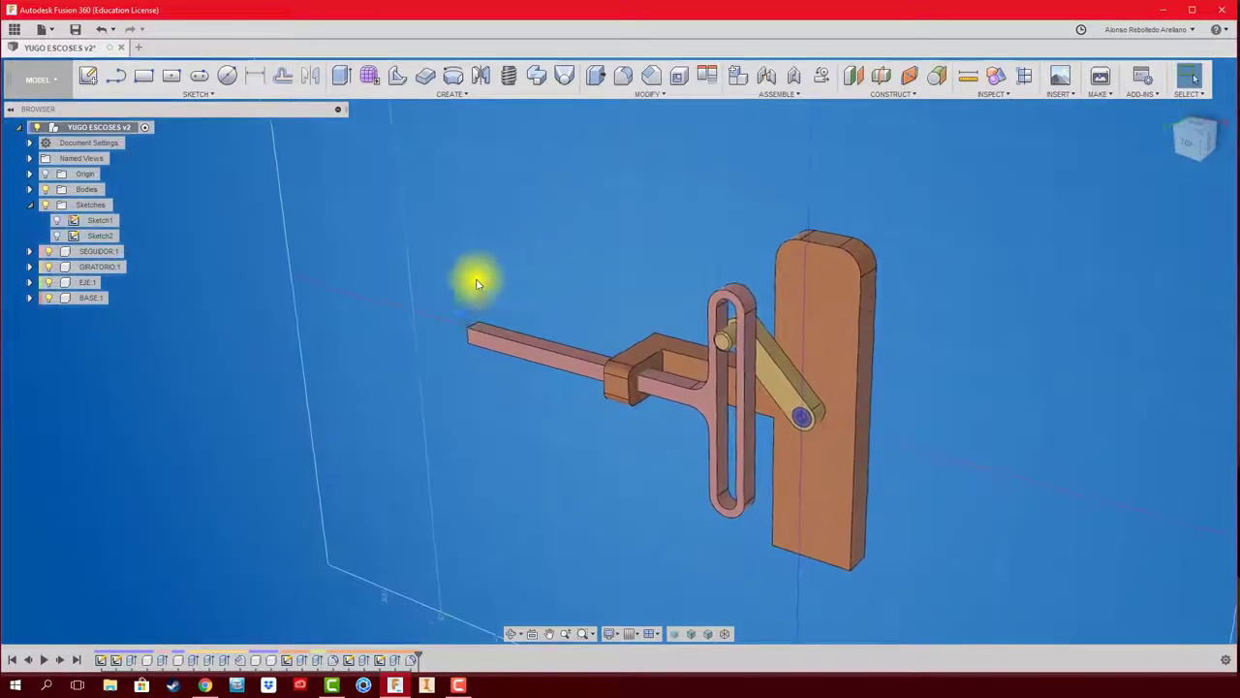
# - Ground BASE:1 so it stays fixed in place
pyautogui.rightClick(88, 301)
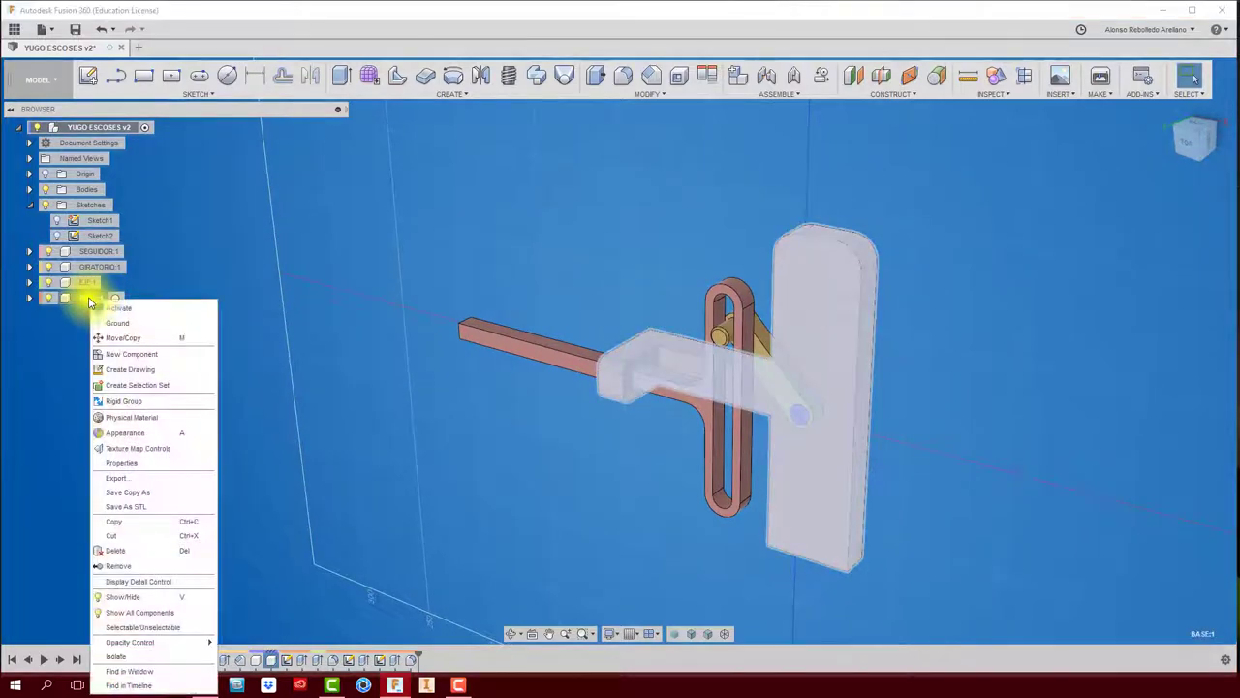
pyautogui.click(119, 326)
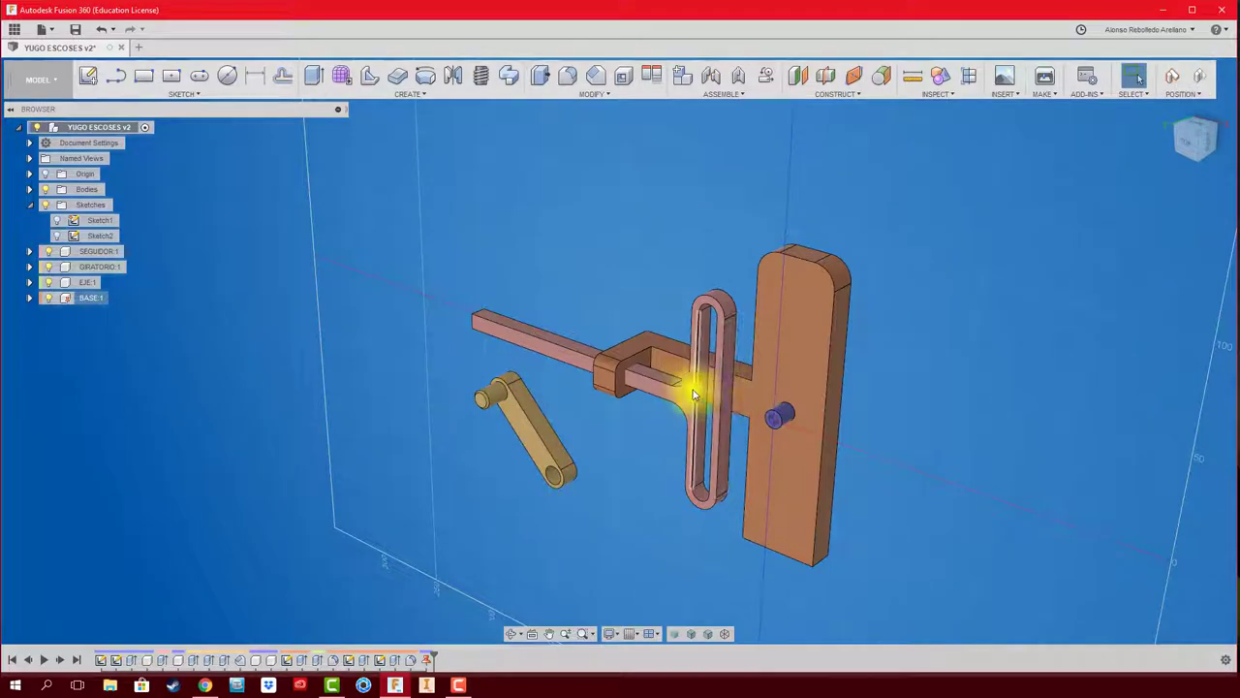
pyautogui.moveTo(694, 395)
pyautogui.keyDown('shift'); pyautogui.mouseDown(button='middle')
pyautogui.moveTo(665, 432)
pyautogui.moveTo(828, 478)
pyautogui.moveTo(692, 491)
pyautogui.moveTo(613, 536)
pyautogui.mouseUp(button='middle'); pyautogui.keyUp('shift')
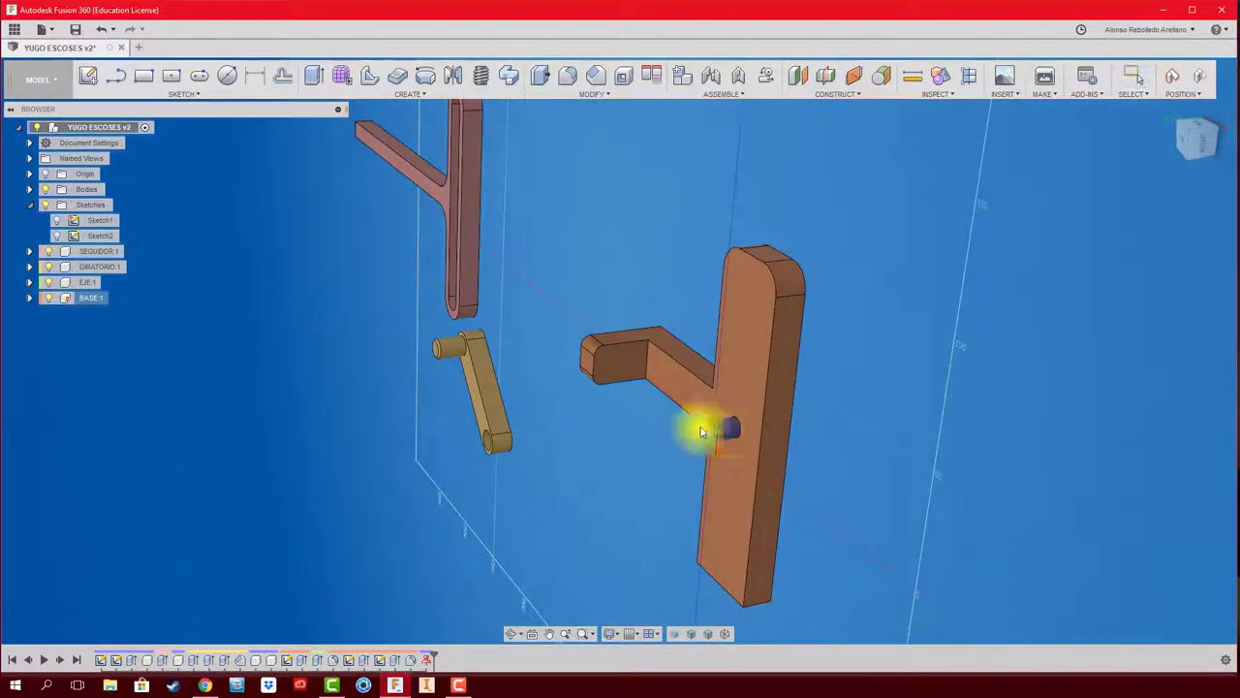
pyautogui.scroll(3, 708, 438)
pyautogui.keyDown('shift'); pyautogui.moveTo(587, 452); pyautogui.dragTo(84, 297, button='middle'); pyautogui.keyUp('shift')
# - Undo the yoke's displacement to return it to its assembled place on the base
pyautogui.click(29, 282)
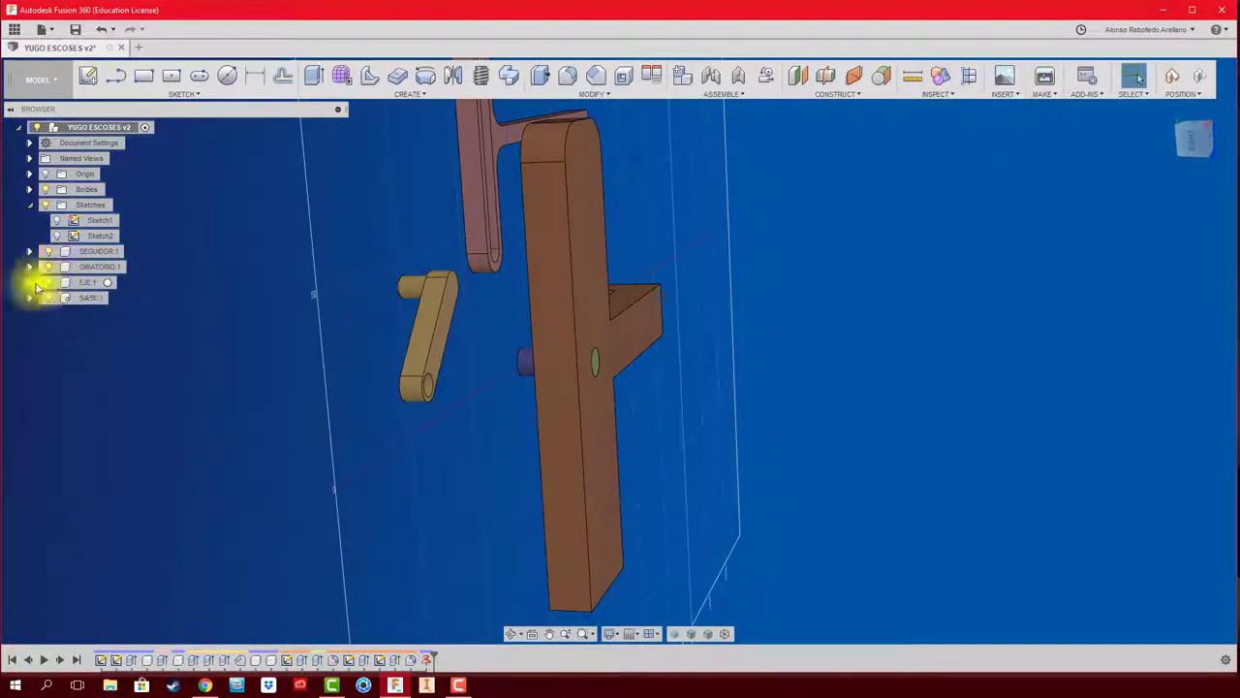
pyautogui.click(36, 286)
pyautogui.moveTo(766, 409)
pyautogui.keyDown('shift'); pyautogui.mouseDown(button='middle')
pyautogui.moveTo(692, 443)
pyautogui.moveTo(861, 429)
pyautogui.moveTo(705, 473)
pyautogui.moveTo(654, 449)
pyautogui.mouseUp(button='middle'); pyautogui.keyUp('shift')
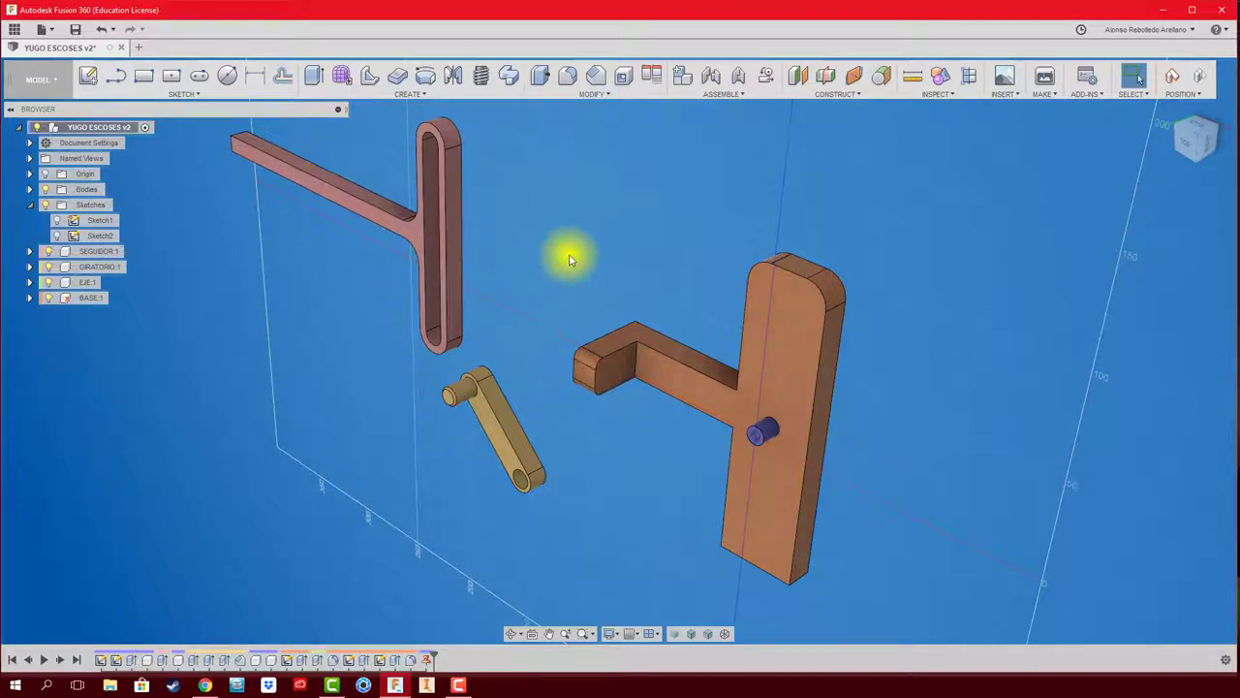
pyautogui.hotkey('ctrl', 'z')
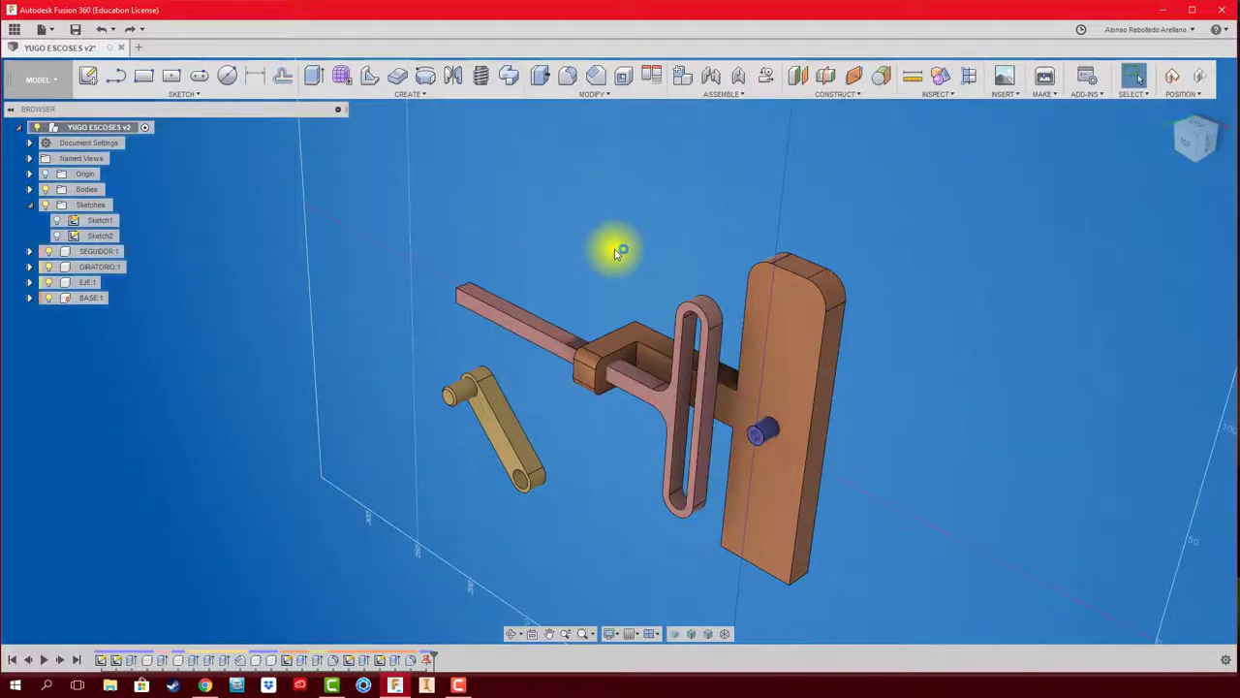
pyautogui.moveTo(615, 252)
pyautogui.keyDown('shift'); pyautogui.mouseDown(button='middle')
pyautogui.moveTo(649, 232)
pyautogui.moveTo(604, 97)
pyautogui.mouseUp(button='middle'); pyautogui.keyUp('shift')
# - Combine-cut the rod's profile through the guide block, keeping the rod as the tool
pyautogui.click(596, 94)
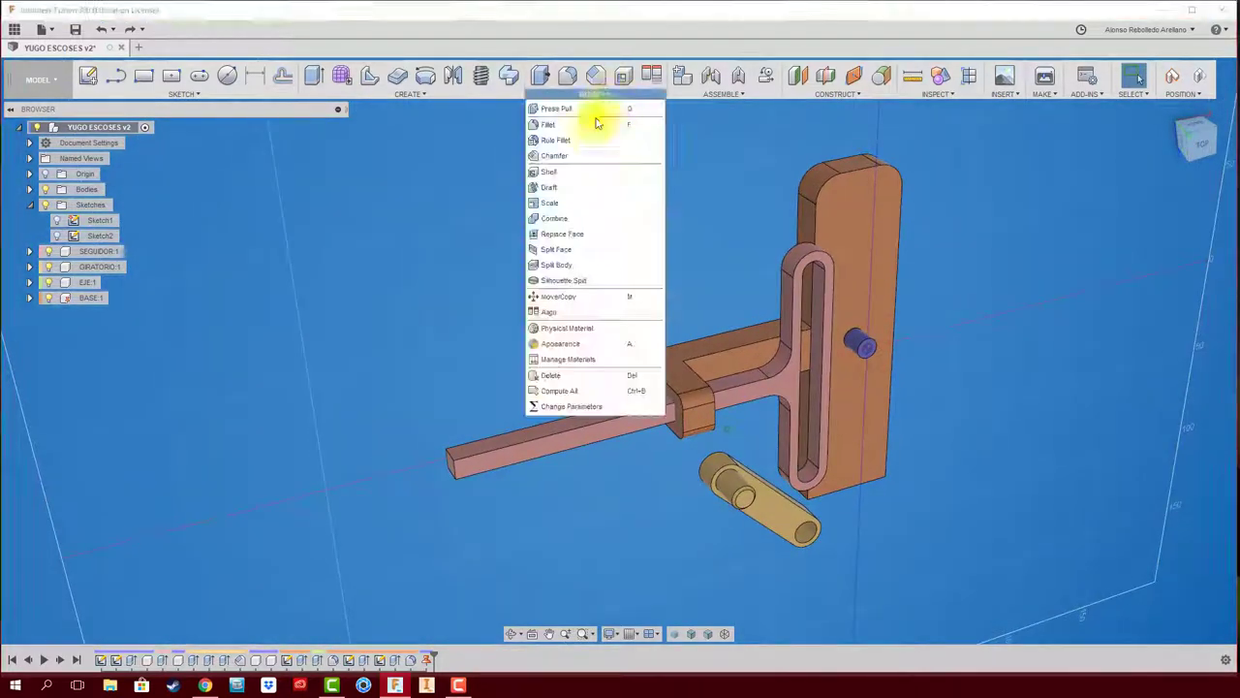
pyautogui.click(556, 218)
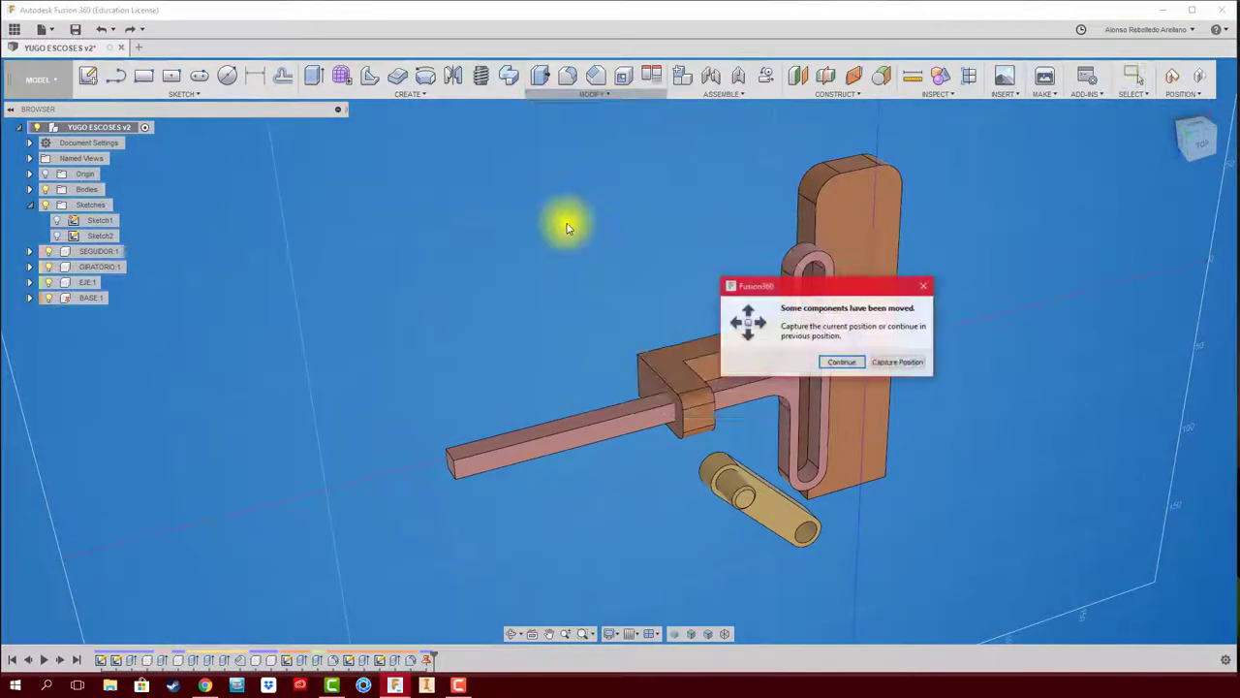
pyautogui.click(916, 365)
pyautogui.keyDown('shift'); pyautogui.moveTo(905, 368); pyautogui.dragTo(775, 430, button='middle'); pyautogui.keyUp('shift')
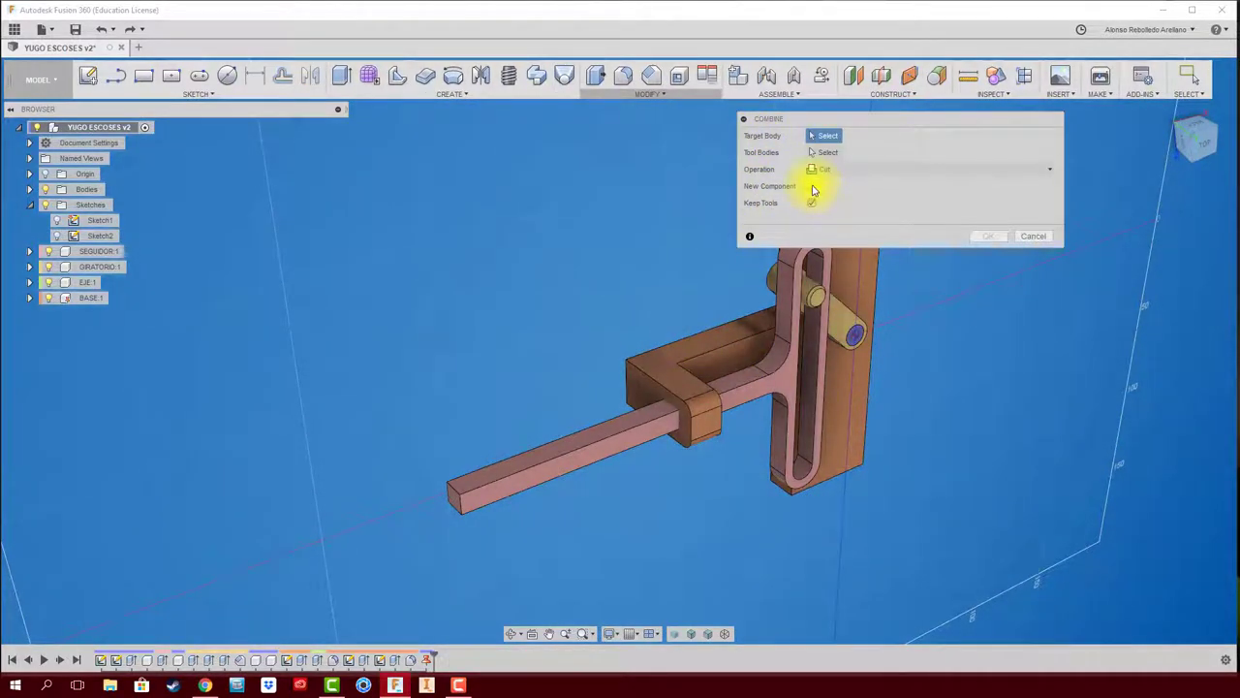
pyautogui.click(725, 341)
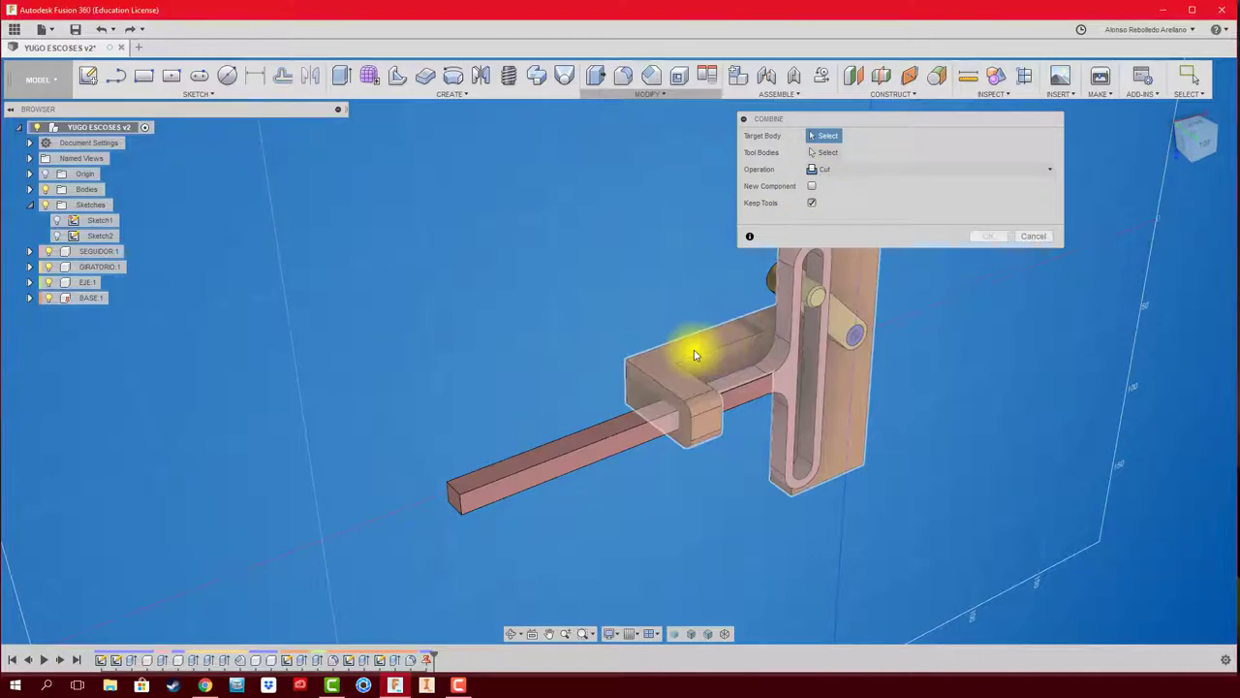
pyautogui.click(623, 443)
pyautogui.click(995, 236)
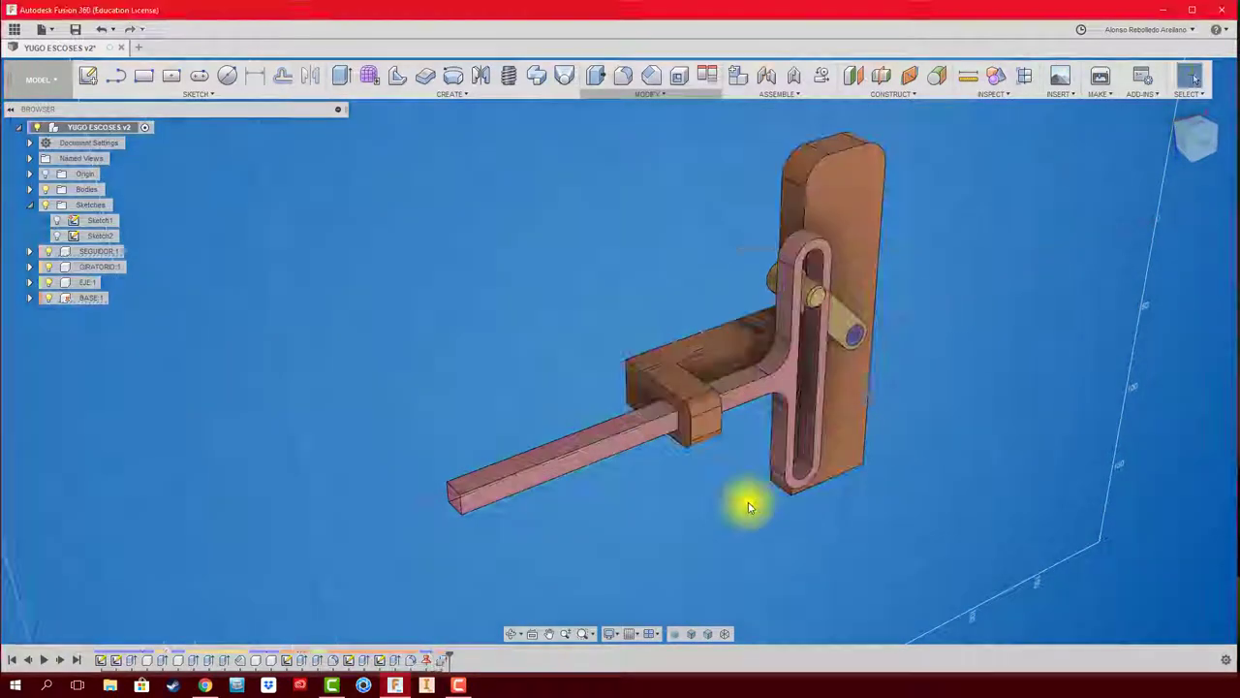
# - Move the GIRATORIO crank aside to the right of the base, exposing the EJE pin
pyautogui.moveTo(647, 447); pyautogui.dragTo(717, 542)
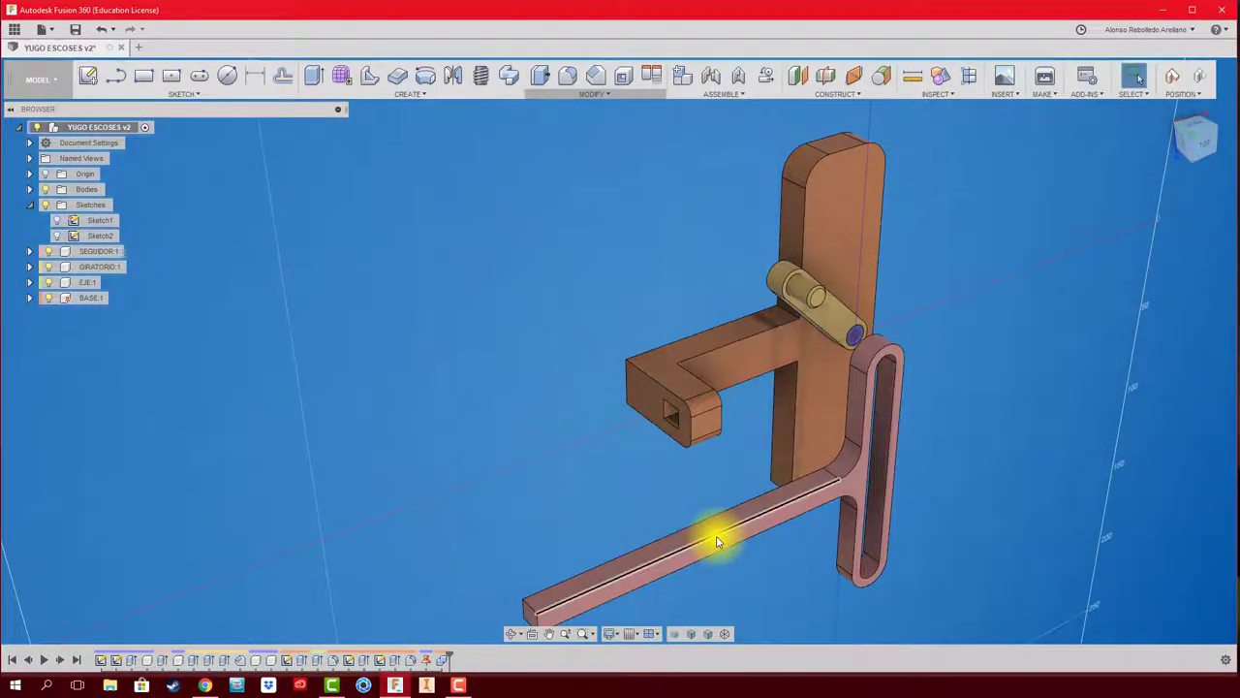
pyautogui.hotkey('ctrl', 'z')
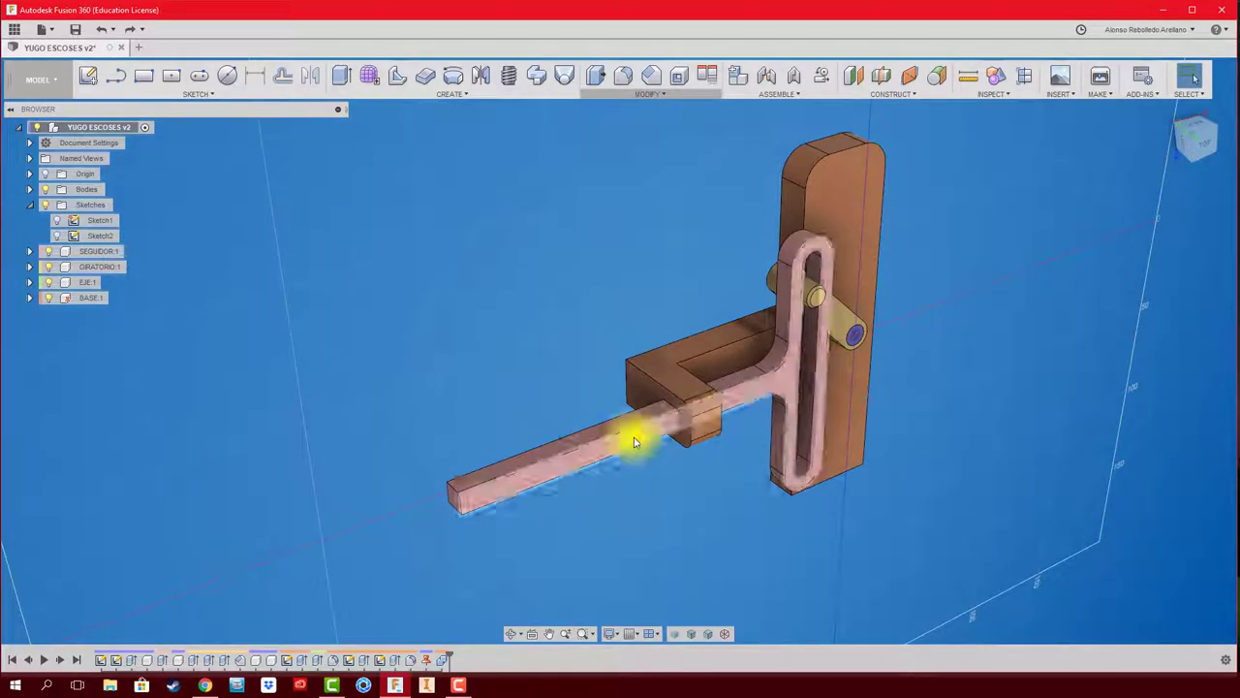
pyautogui.moveTo(693, 484)
pyautogui.keyDown('shift'); pyautogui.mouseDown(button='middle')
pyautogui.moveTo(739, 457)
pyautogui.moveTo(687, 410)
pyautogui.moveTo(637, 407)
pyautogui.moveTo(747, 374)
pyautogui.moveTo(732, 396)
pyautogui.mouseUp(button='middle'); pyautogui.keyUp('shift')
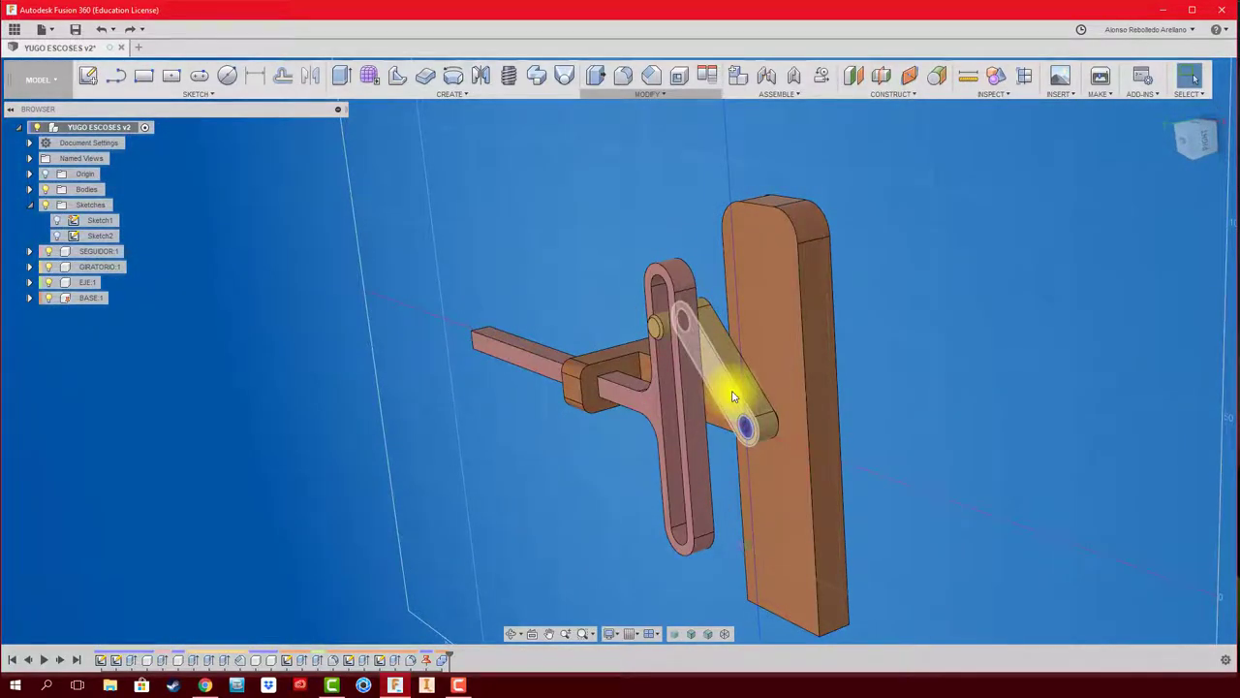
pyautogui.moveTo(733, 396); pyautogui.dragTo(948, 337)
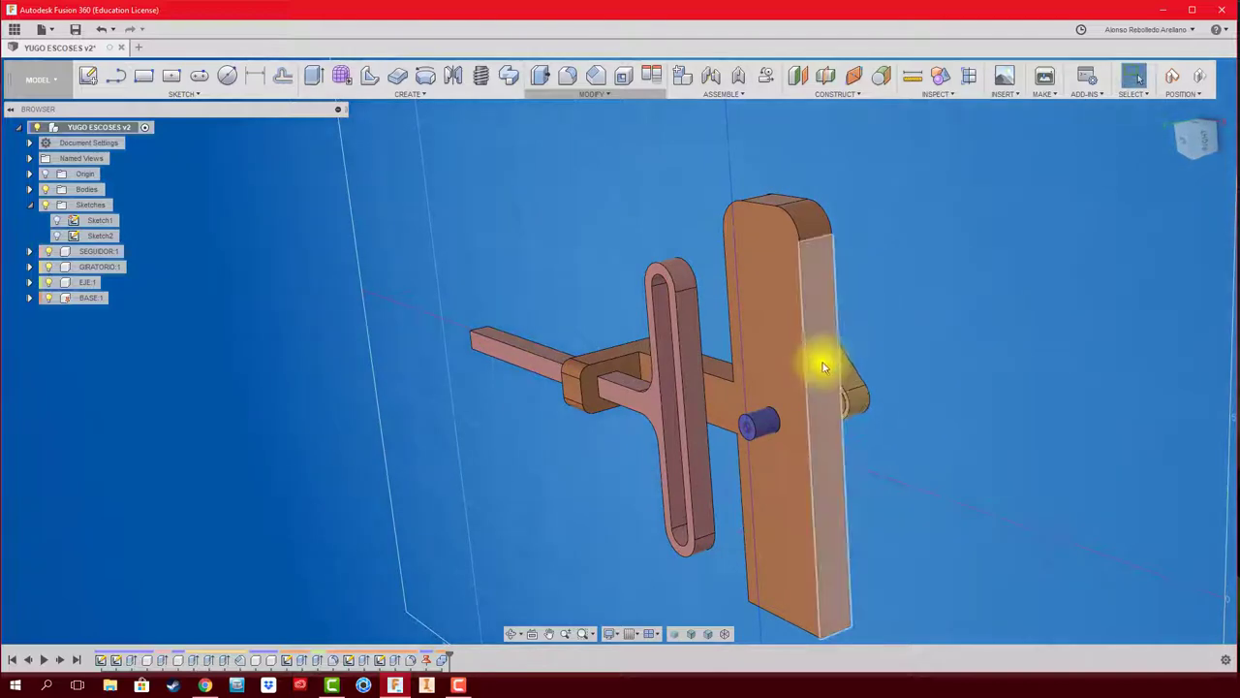
pyautogui.hotkey('ctrl', 'y')
pyautogui.hotkey('ctrl', 'z')
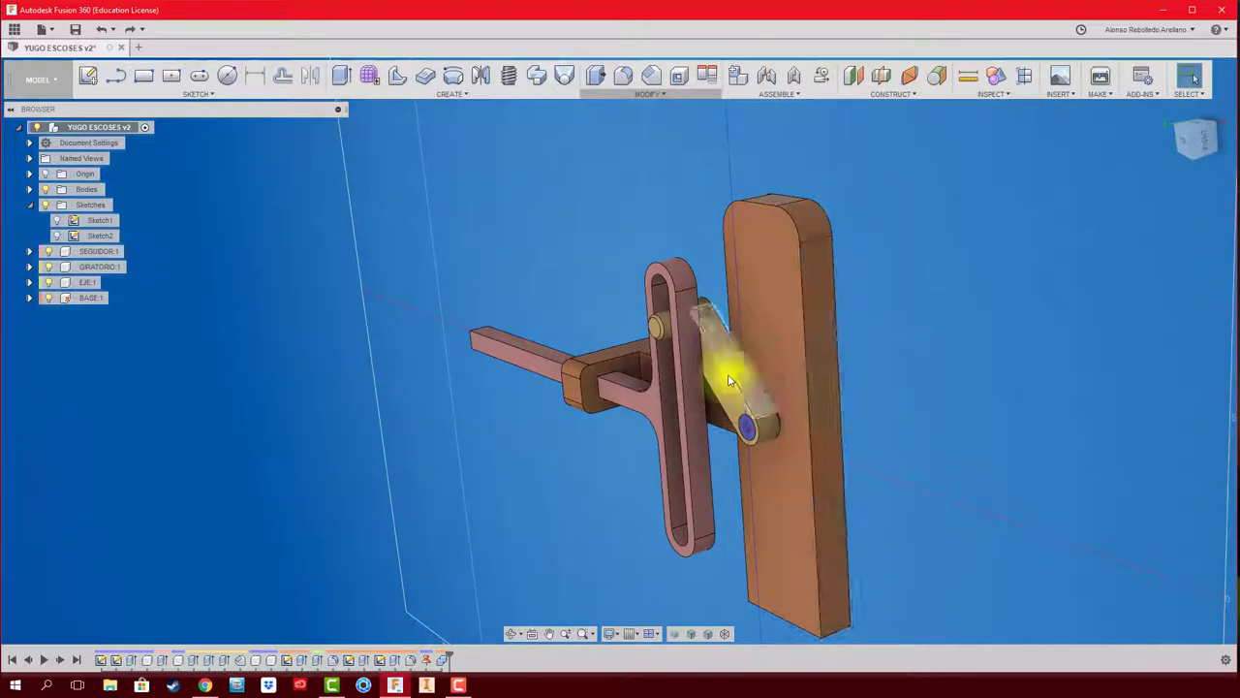
pyautogui.moveTo(728, 368); pyautogui.dragTo(961, 310)
pyautogui.scroll(3, 789, 415)
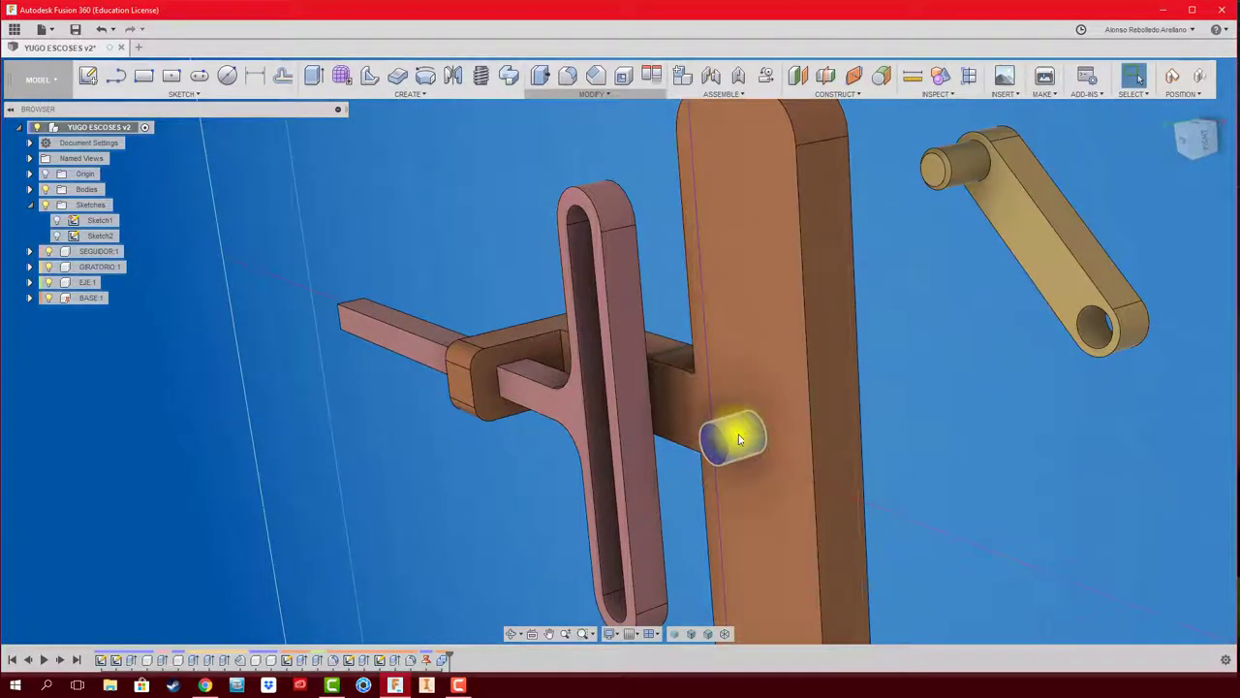
pyautogui.click(718, 460)
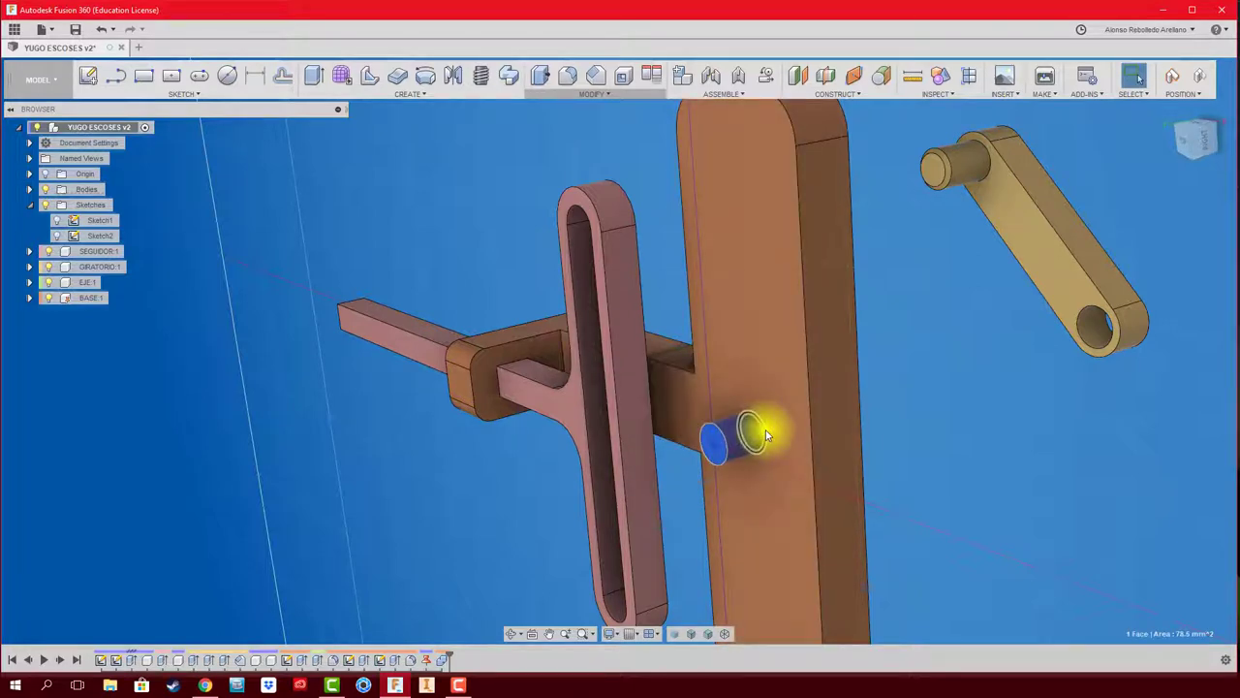
pyautogui.moveTo(765, 436)
pyautogui.keyDown('shift'); pyautogui.mouseDown(button='middle')
pyautogui.moveTo(933, 435)
pyautogui.moveTo(936, 452)
pyautogui.moveTo(747, 430)
pyautogui.moveTo(714, 396)
pyautogui.moveTo(811, 338)
pyautogui.moveTo(781, 335)
pyautogui.moveTo(983, 408)
pyautogui.moveTo(719, 86)
pyautogui.mouseUp(button='middle'); pyautogui.keyUp('shift')
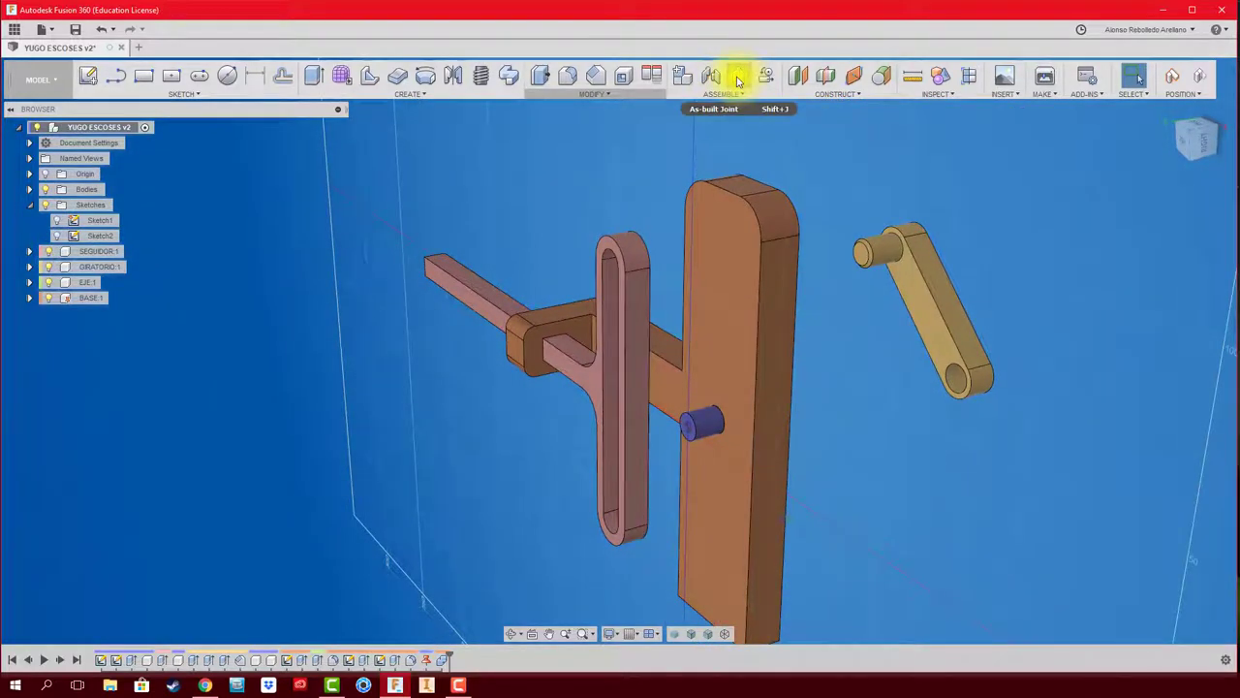
# - Create a rigid as-built joint locking the EJE pin to the BASE plate
pyautogui.click(739, 81)
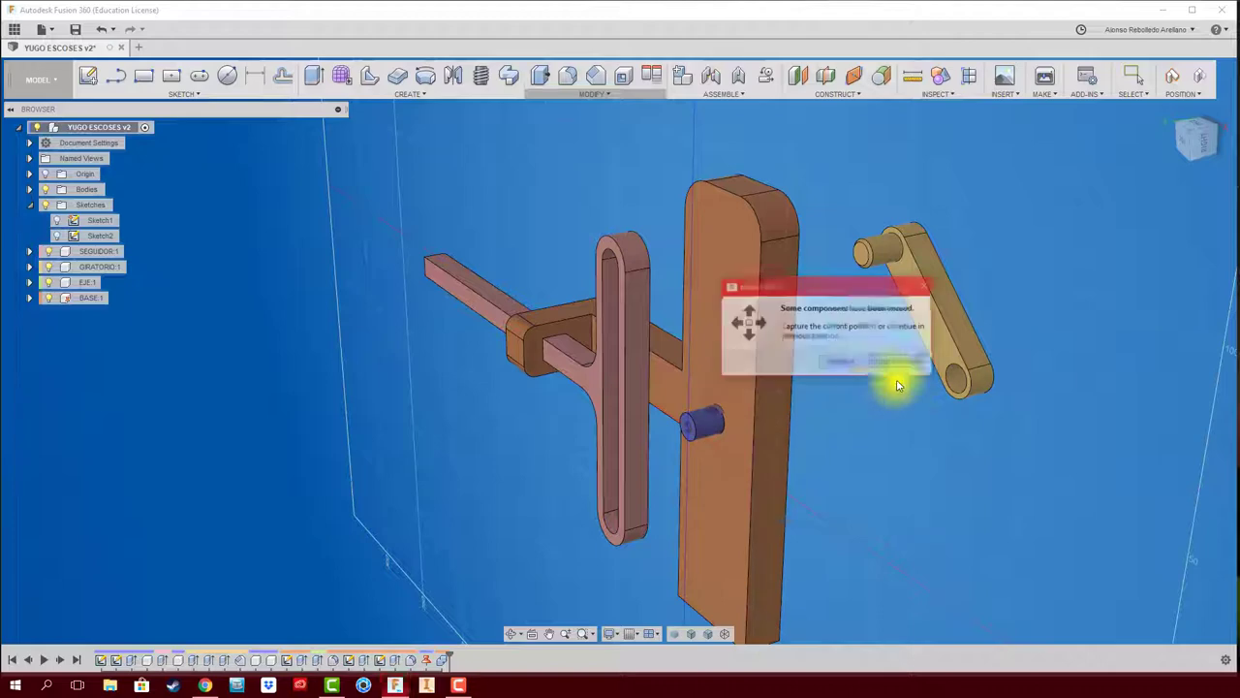
pyautogui.click(897, 363)
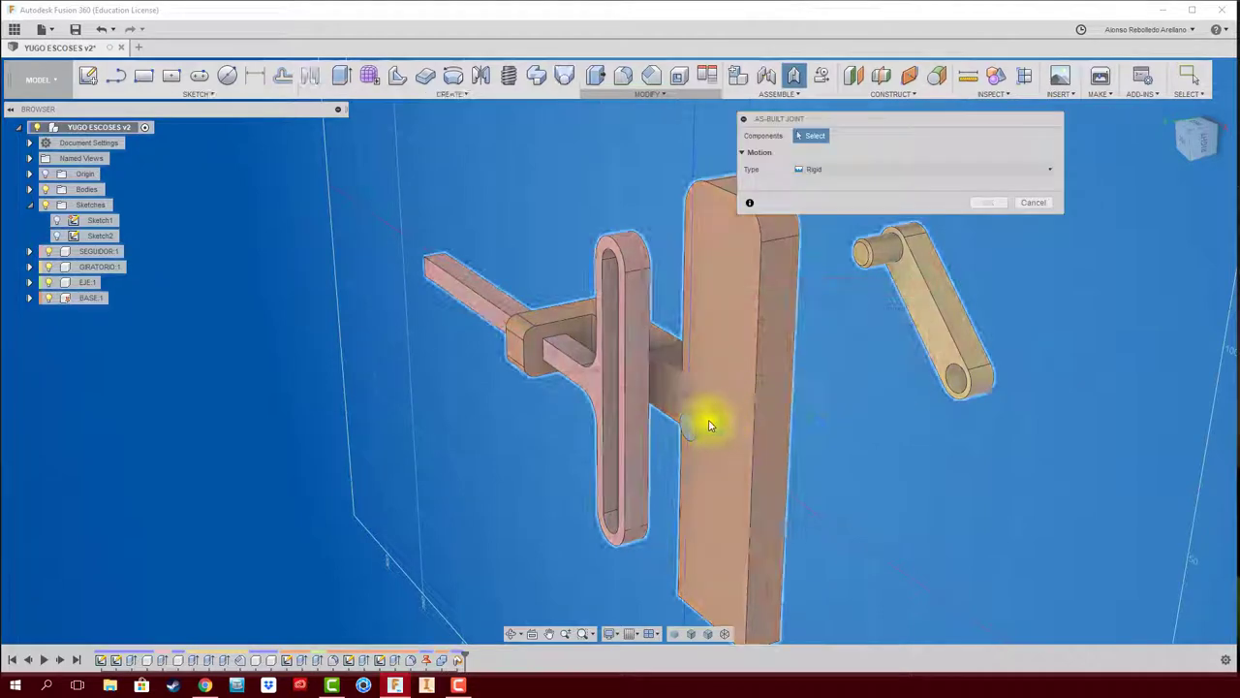
pyautogui.click(765, 438)
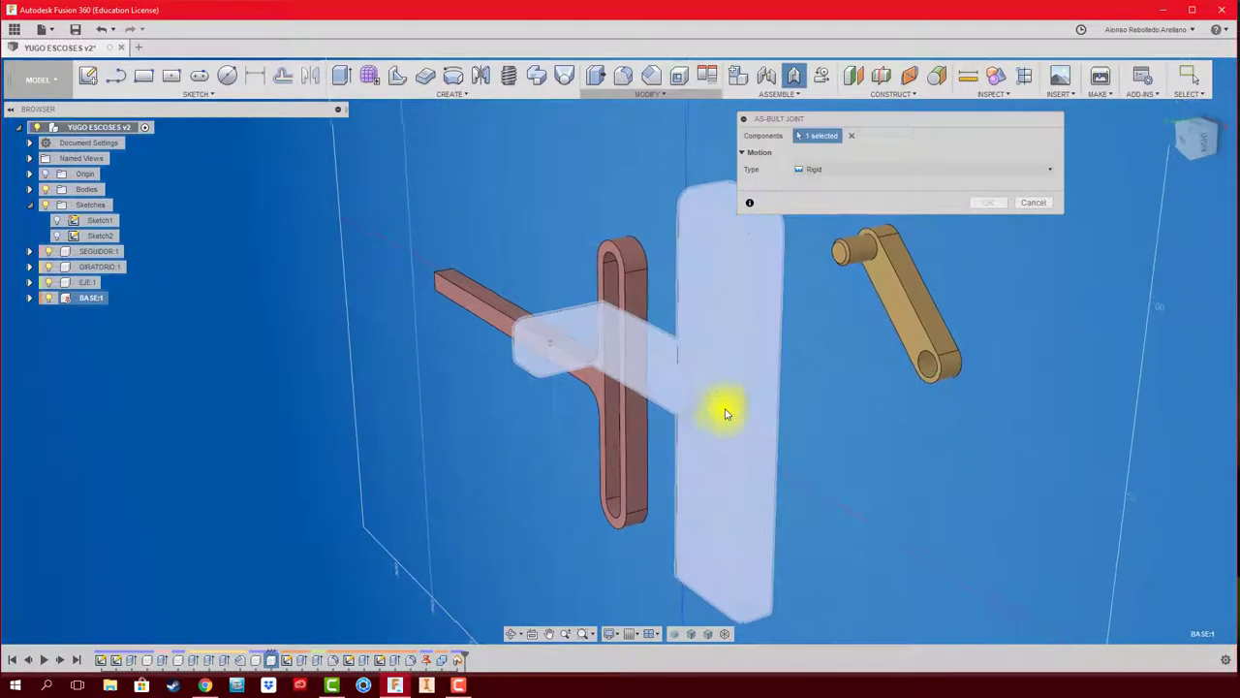
pyautogui.click(720, 416)
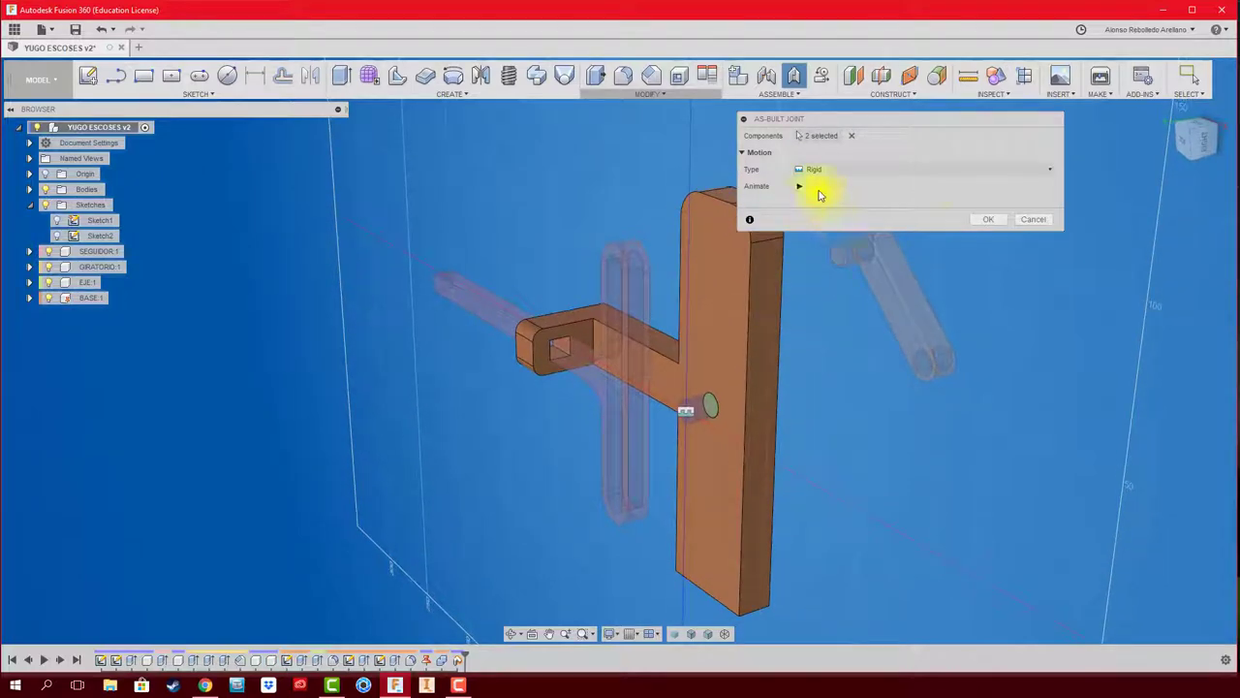
pyautogui.click(995, 220)
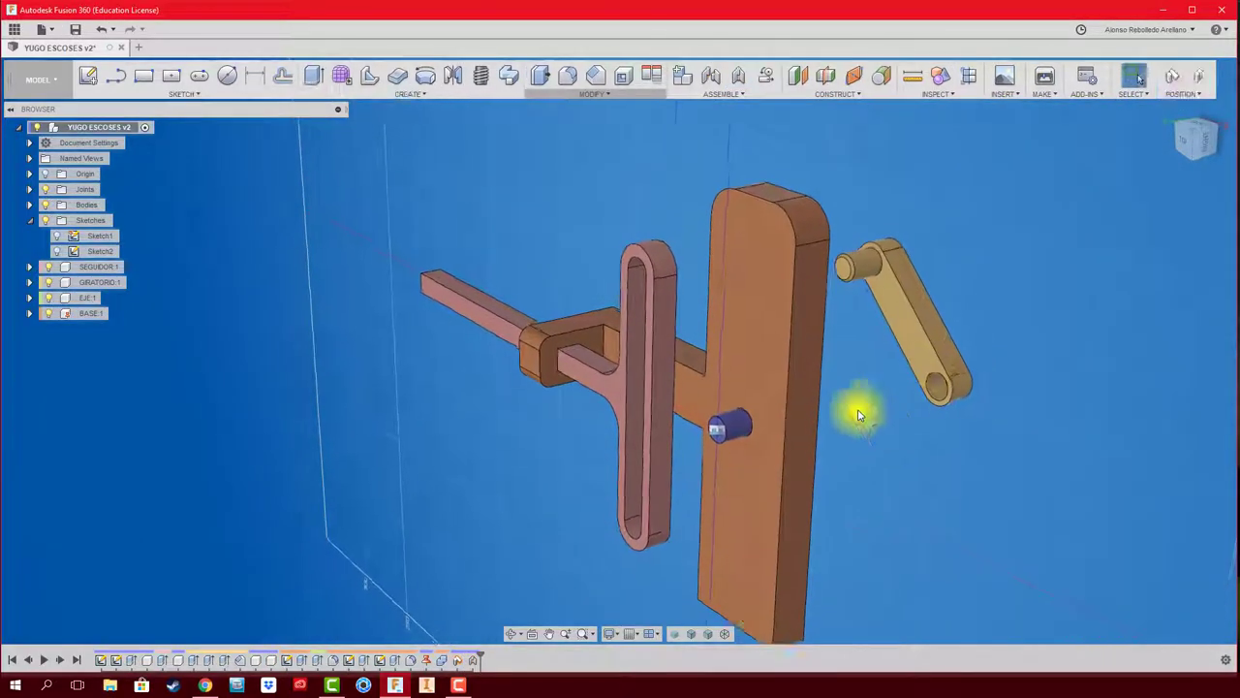
pyautogui.moveTo(757, 485); pyautogui.dragTo(722, 467, button='middle')
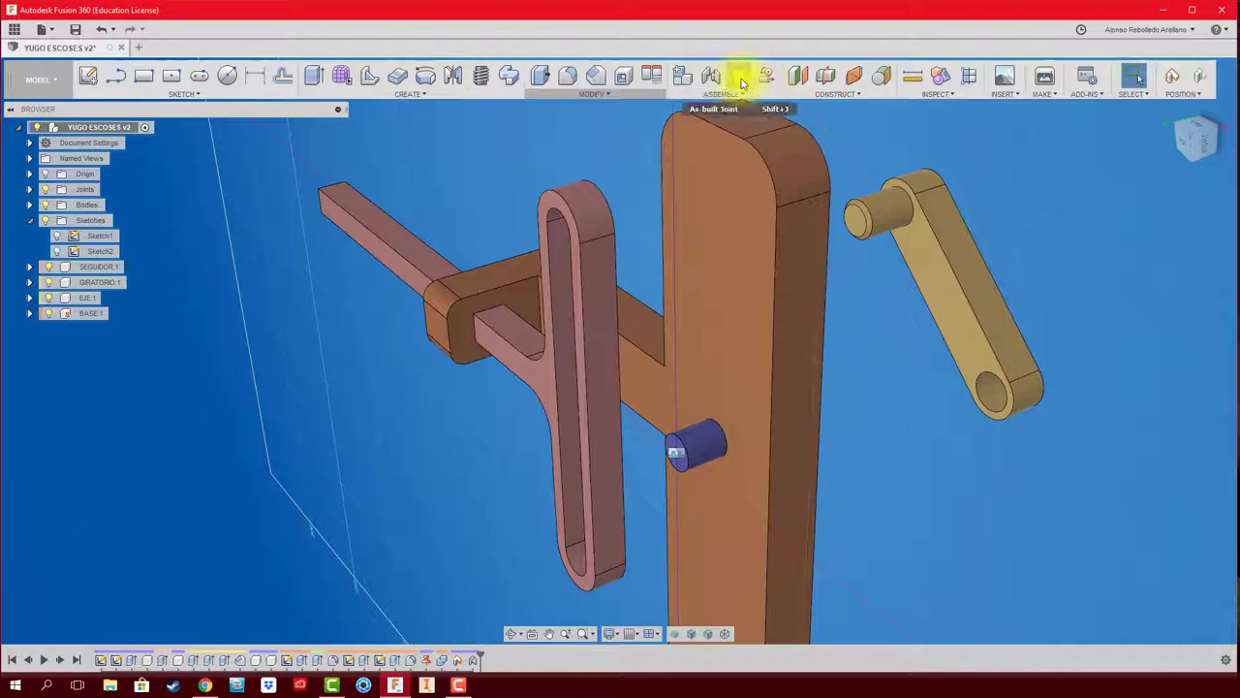
# - Mount the GIRATORIO crank's hole on the EJE pin with a revolute joint about Z
pyautogui.click(742, 79)
pyautogui.click(922, 289)
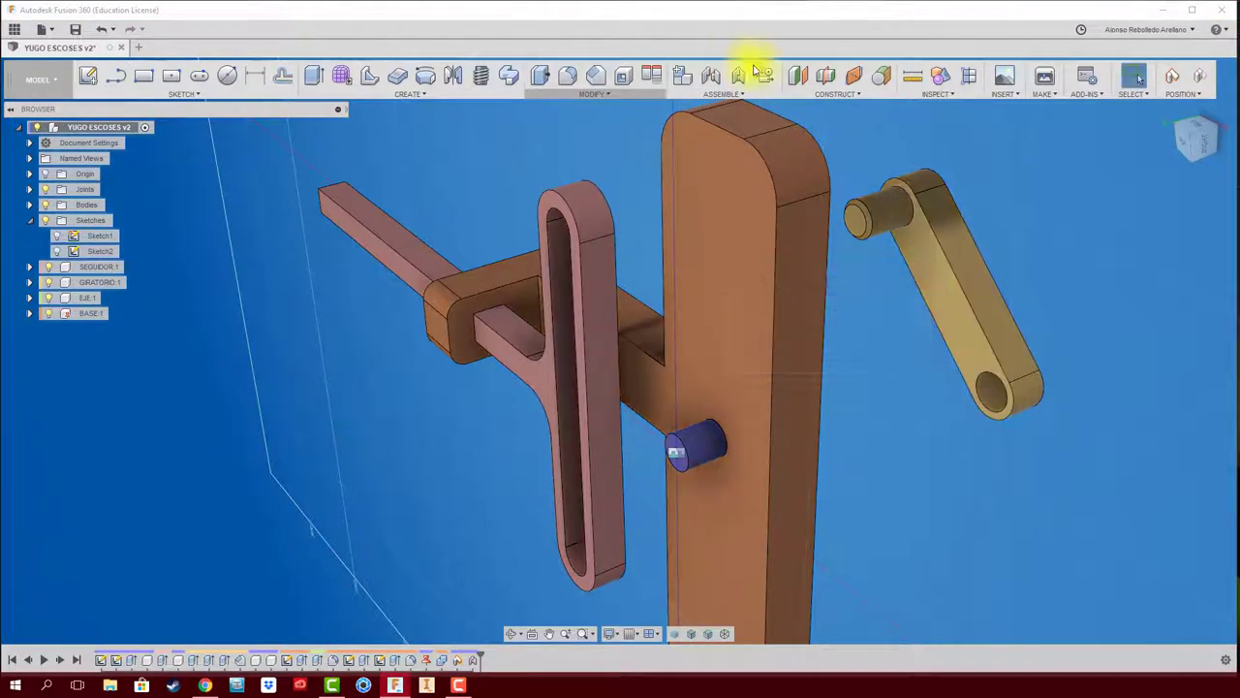
pyautogui.click(717, 82)
pyautogui.click(904, 369)
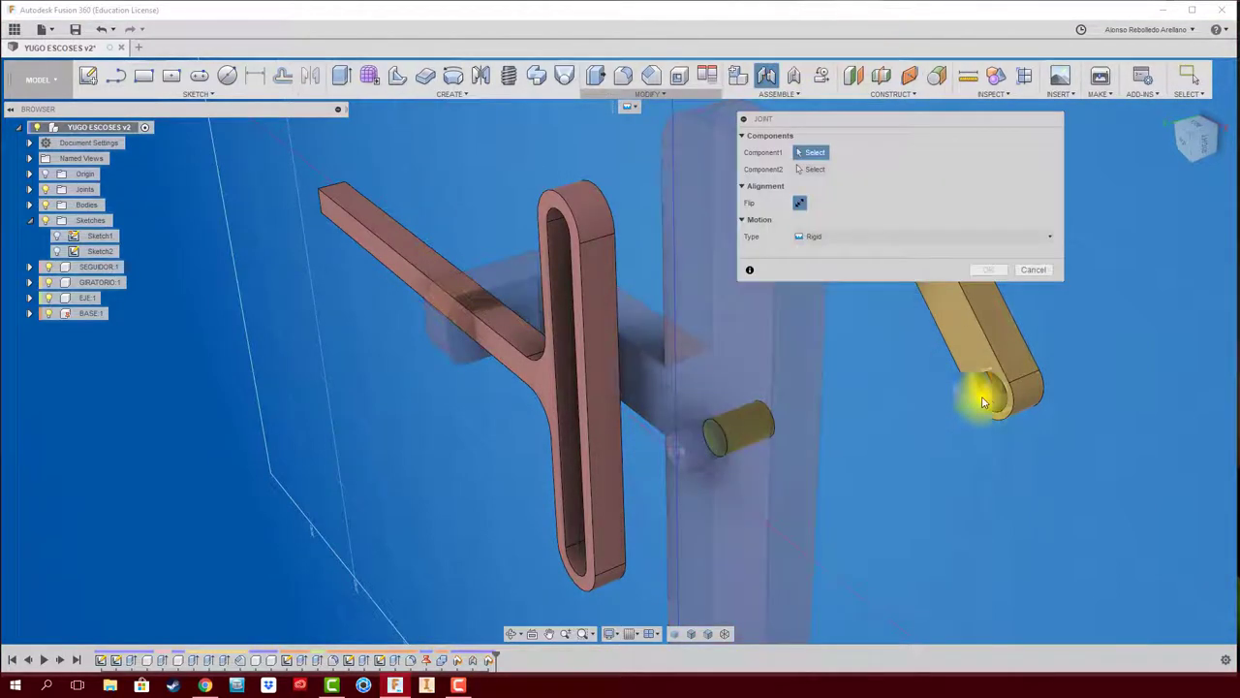
pyautogui.click(988, 403)
pyautogui.click(679, 454)
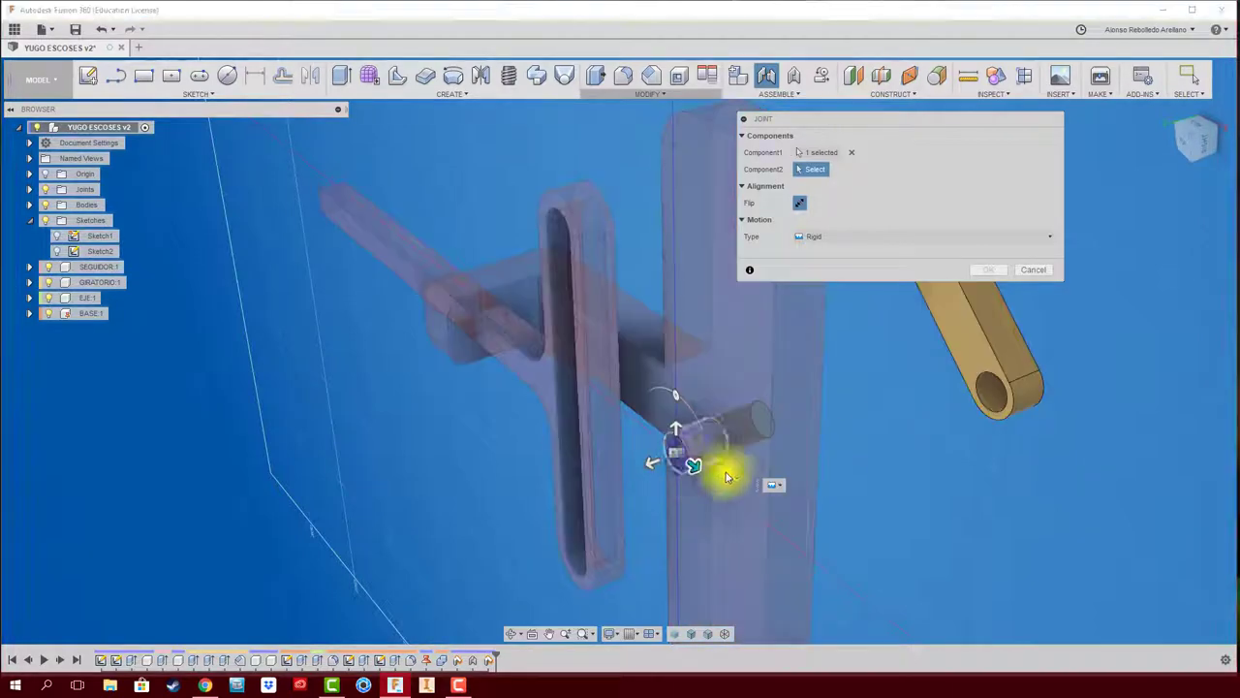
pyautogui.click(869, 307)
pyautogui.click(853, 332)
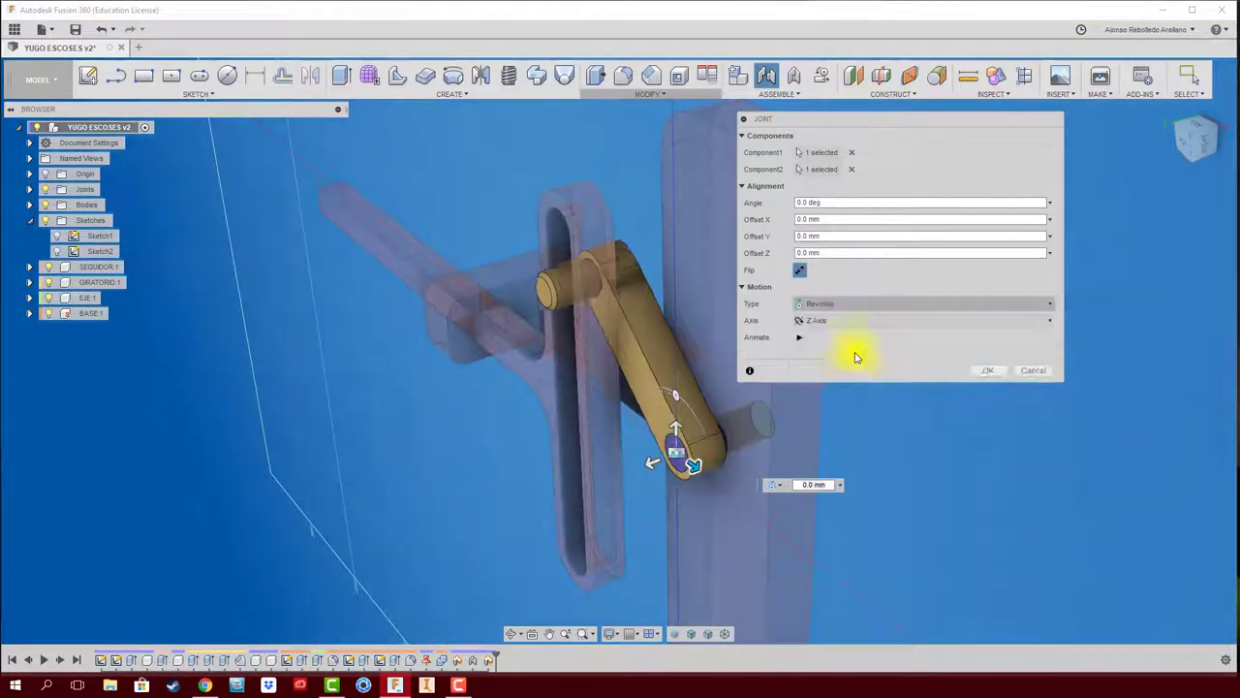
pyautogui.click(995, 371)
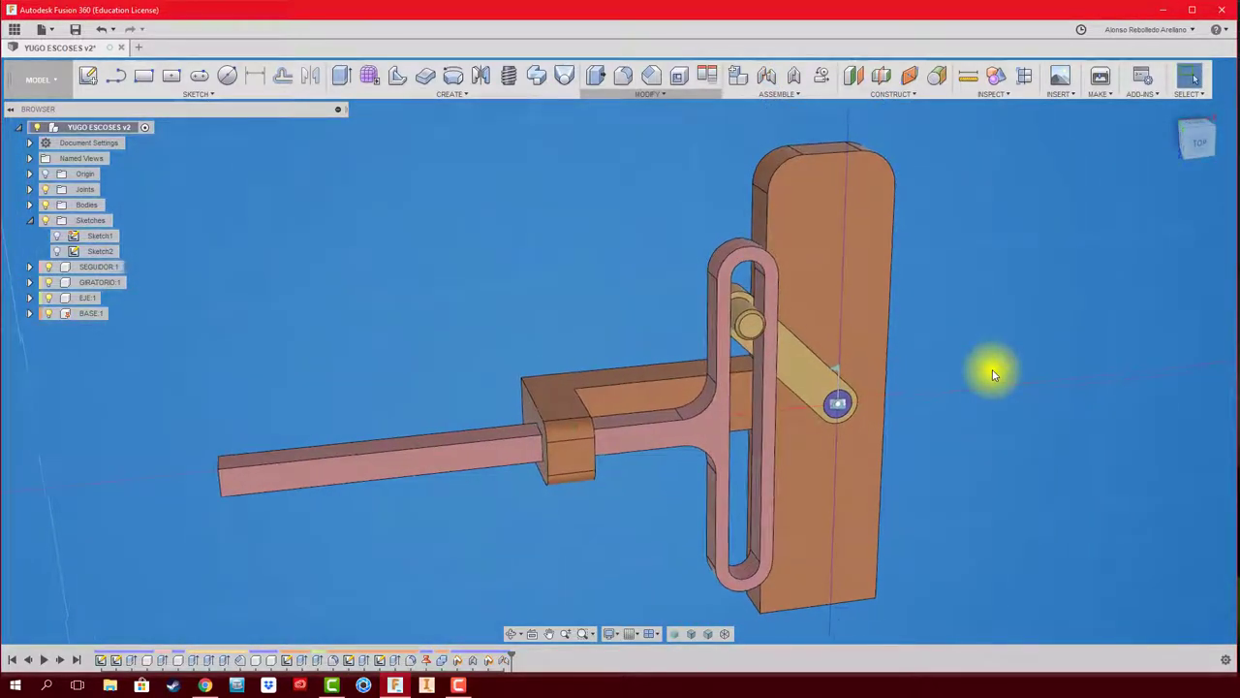
pyautogui.rightClick(839, 404)
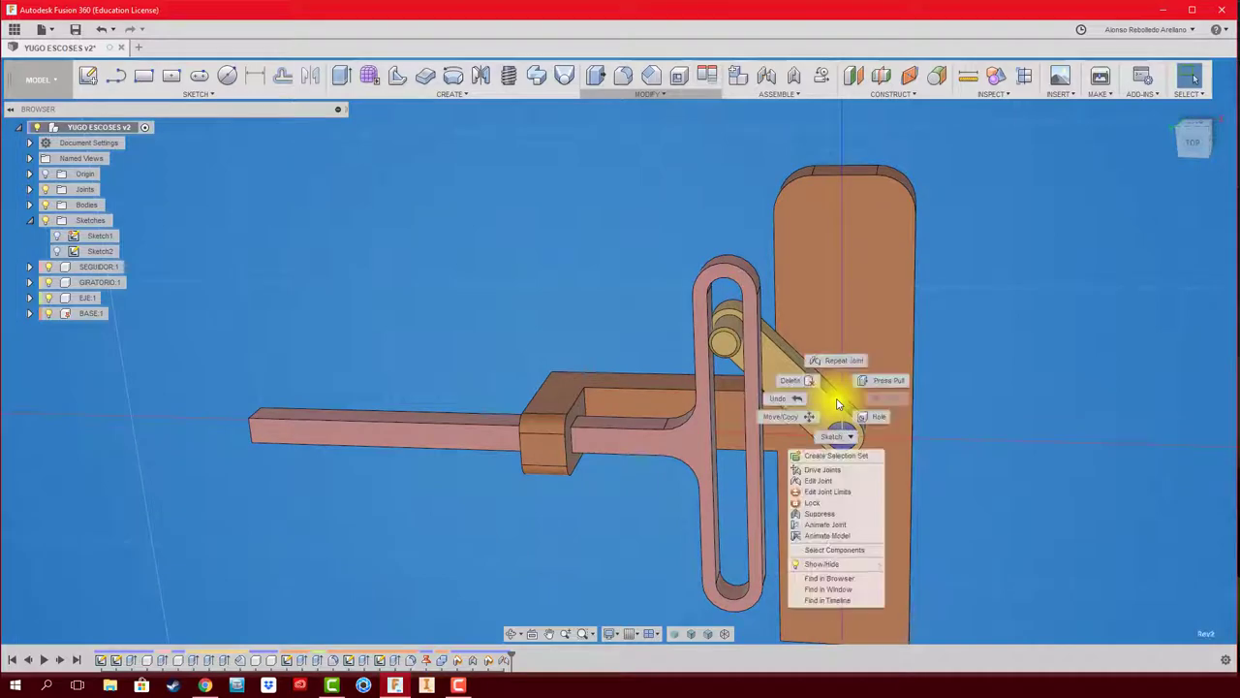
pyautogui.click(841, 536)
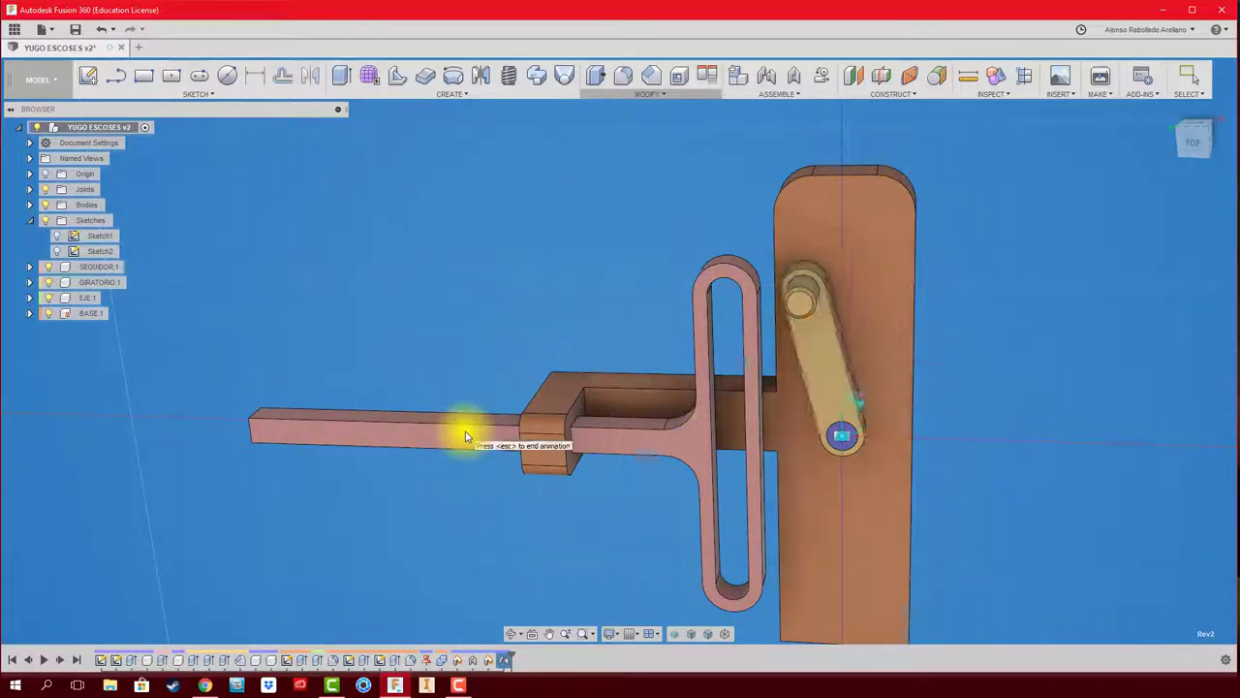
pyautogui.press('Escape')
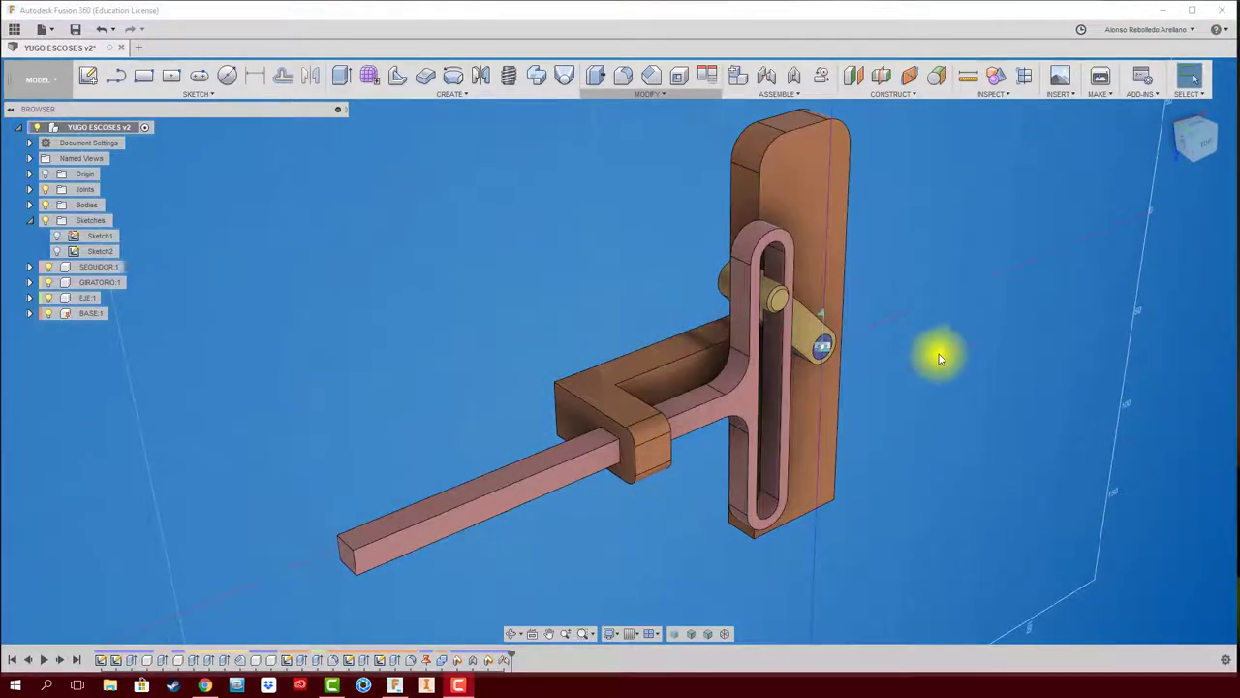
pyautogui.scroll(2, 691, 549)
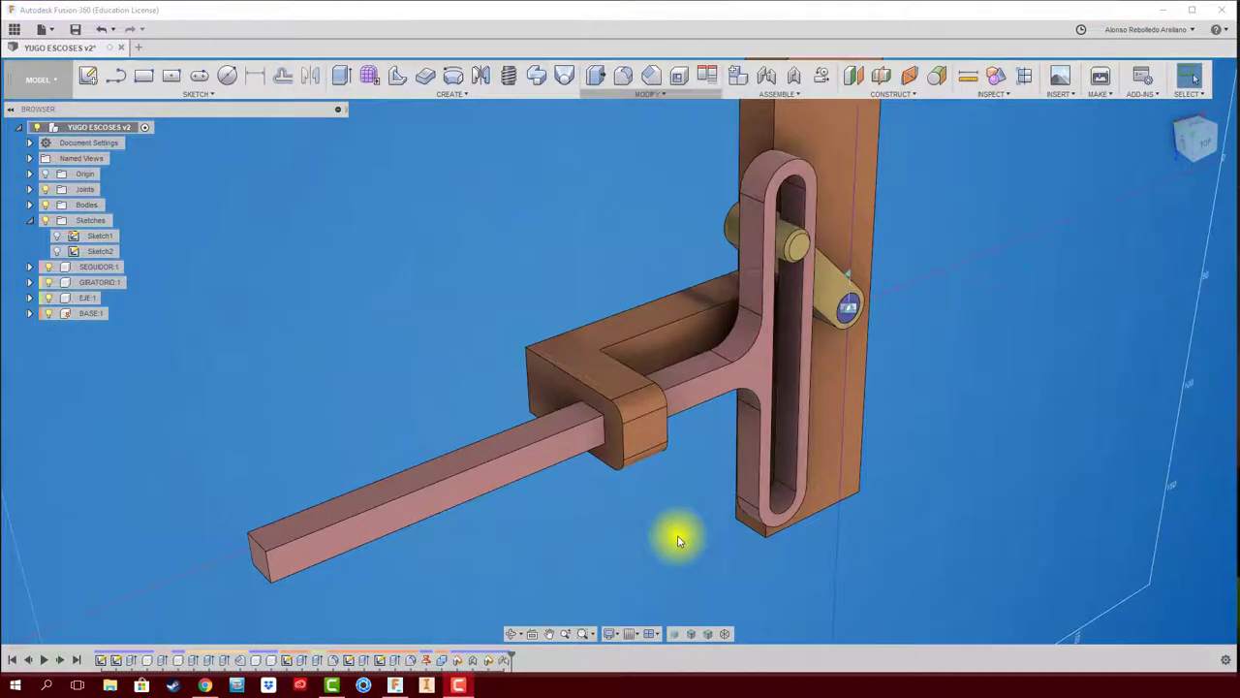
# - Create a slider joint between the yoke's rod and the guide block's opening
pyautogui.click(765, 80)
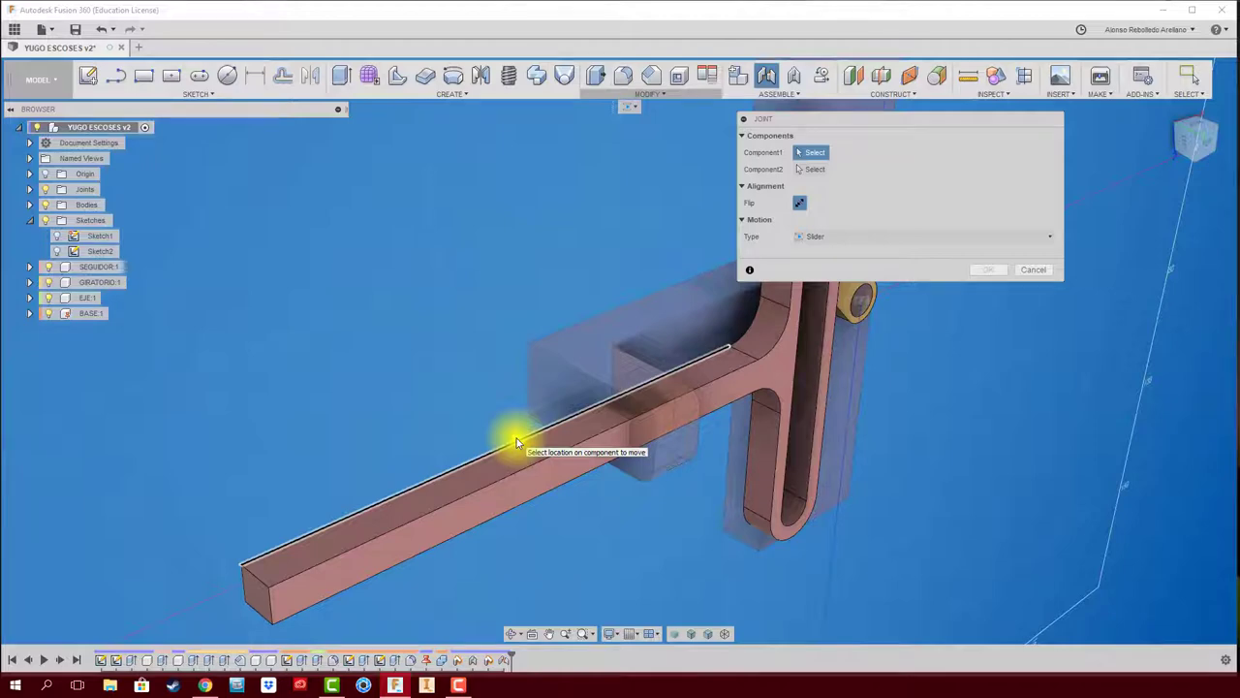
pyautogui.click(516, 440)
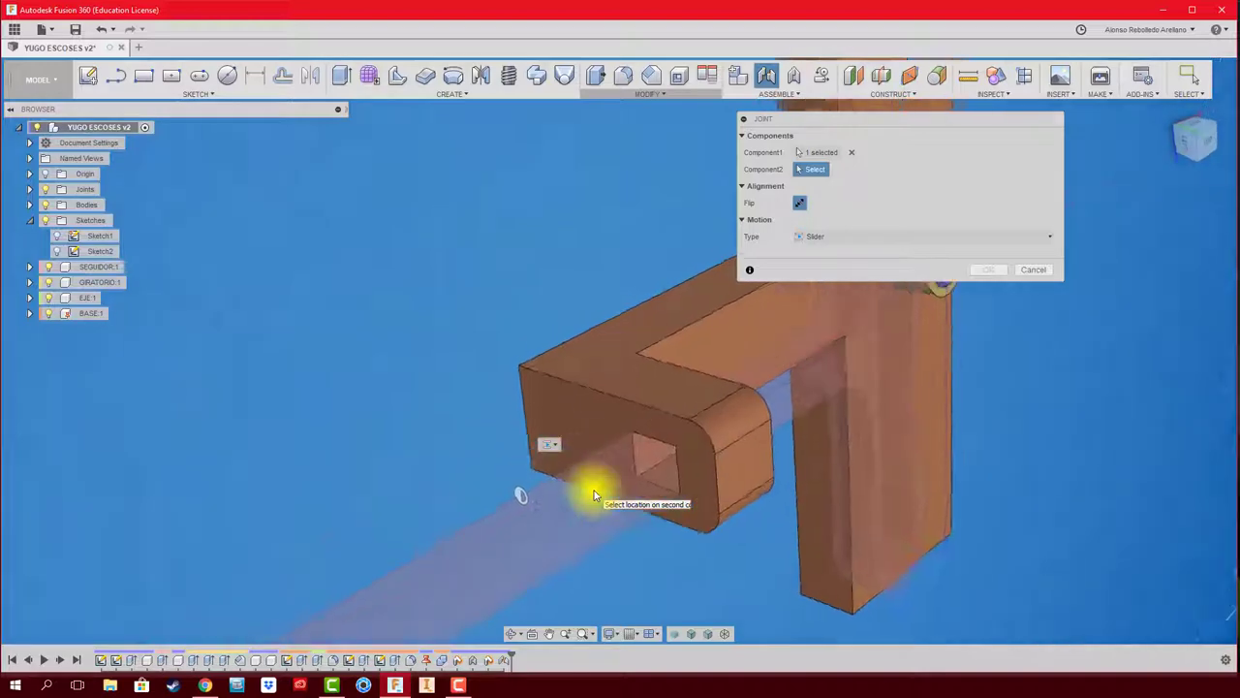
pyautogui.moveTo(590, 492)
pyautogui.keyDown('shift'); pyautogui.mouseDown(button='middle')
pyautogui.moveTo(623, 492)
pyautogui.moveTo(664, 537)
pyautogui.moveTo(678, 506)
pyautogui.moveTo(665, 476)
pyautogui.moveTo(677, 485)
pyautogui.mouseUp(button='middle'); pyautogui.keyUp('shift')
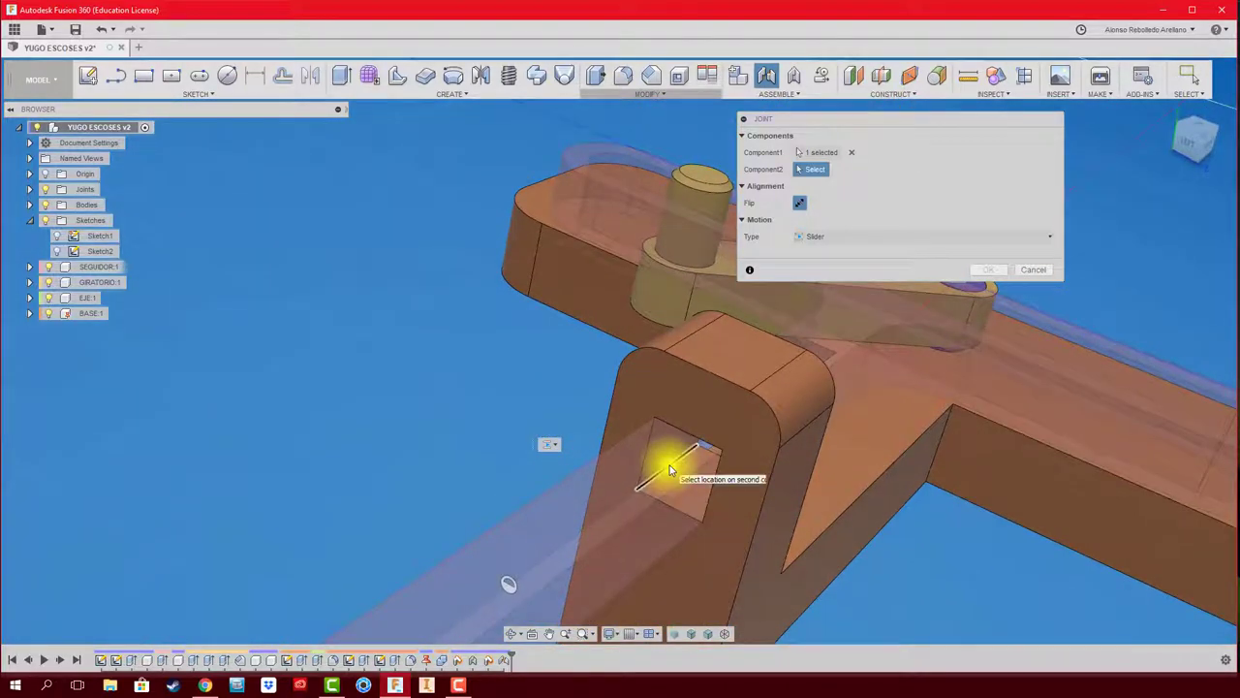
pyautogui.click(668, 470)
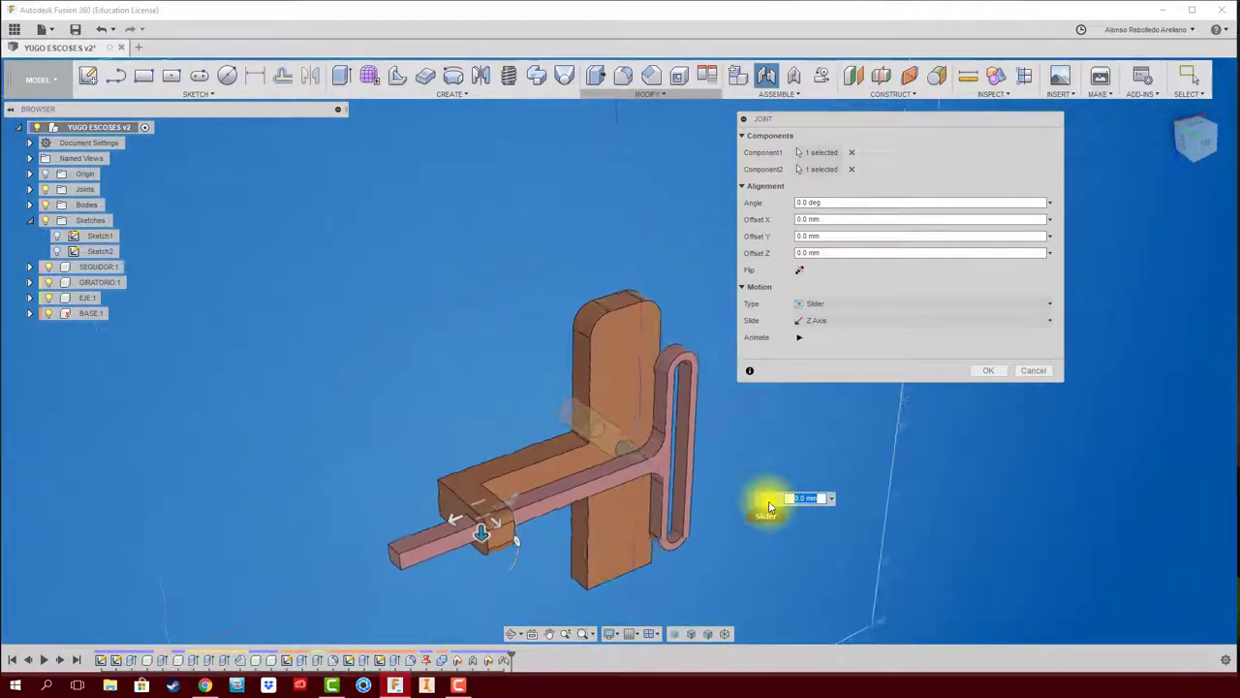
pyautogui.click(992, 372)
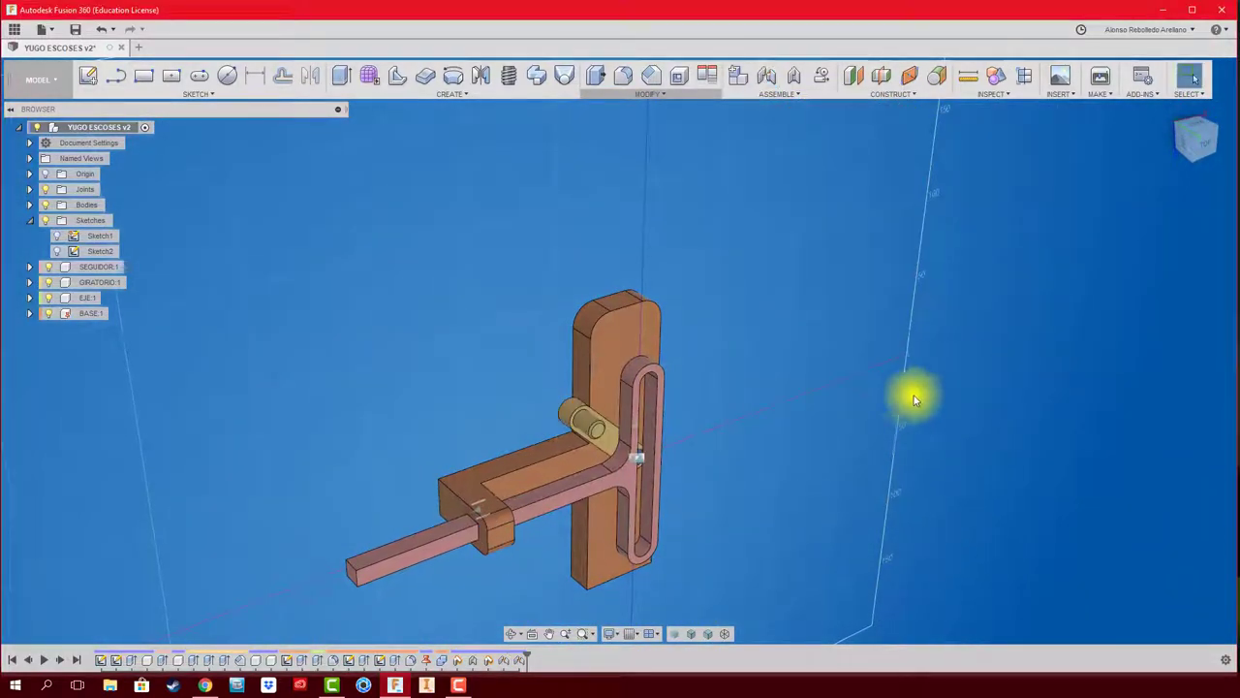
# - Drag the mechanism to test that the yoke slides along the guide
pyautogui.keyDown('shift'); pyautogui.moveTo(902, 387); pyautogui.dragTo(623, 463, button='middle'); pyautogui.keyUp('shift')
pyautogui.moveTo(609, 458)
pyautogui.mouseDown()
pyautogui.moveTo(513, 471)
pyautogui.moveTo(533, 469)
pyautogui.mouseUp()
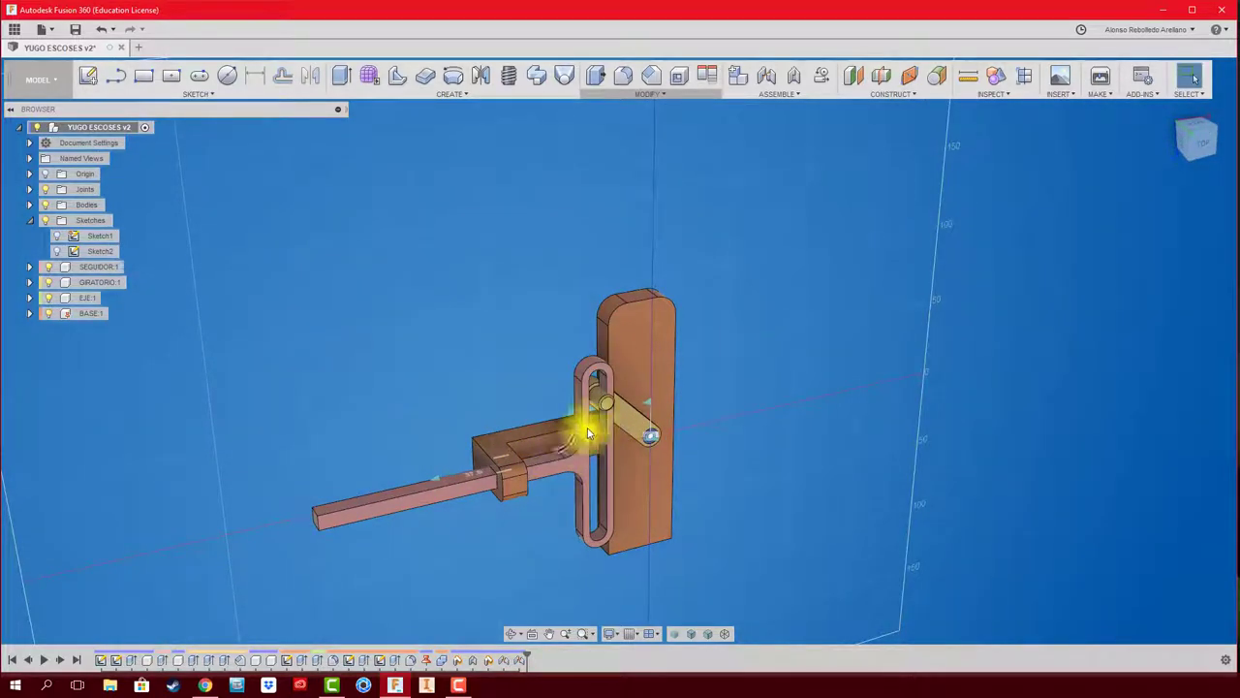
pyautogui.moveTo(587, 433); pyautogui.dragTo(601, 409)
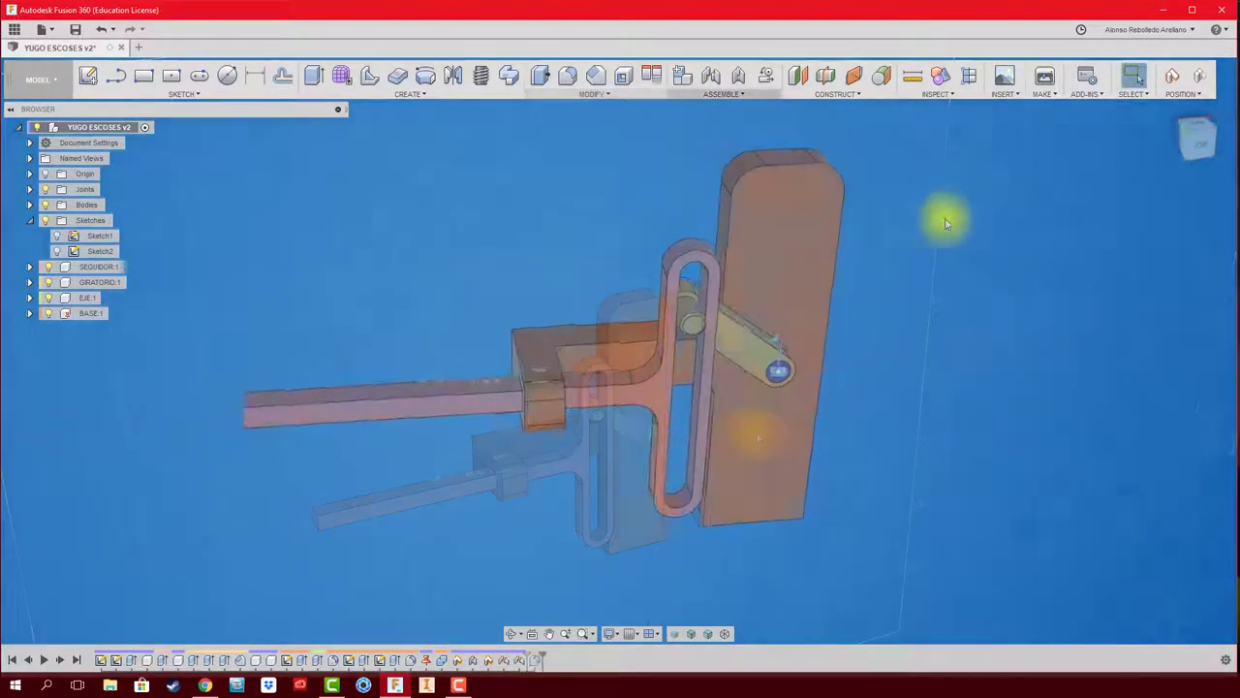
# - Enable contact sets and add a contact set with the crank and T-shaped yoke
pyautogui.click(712, 94)
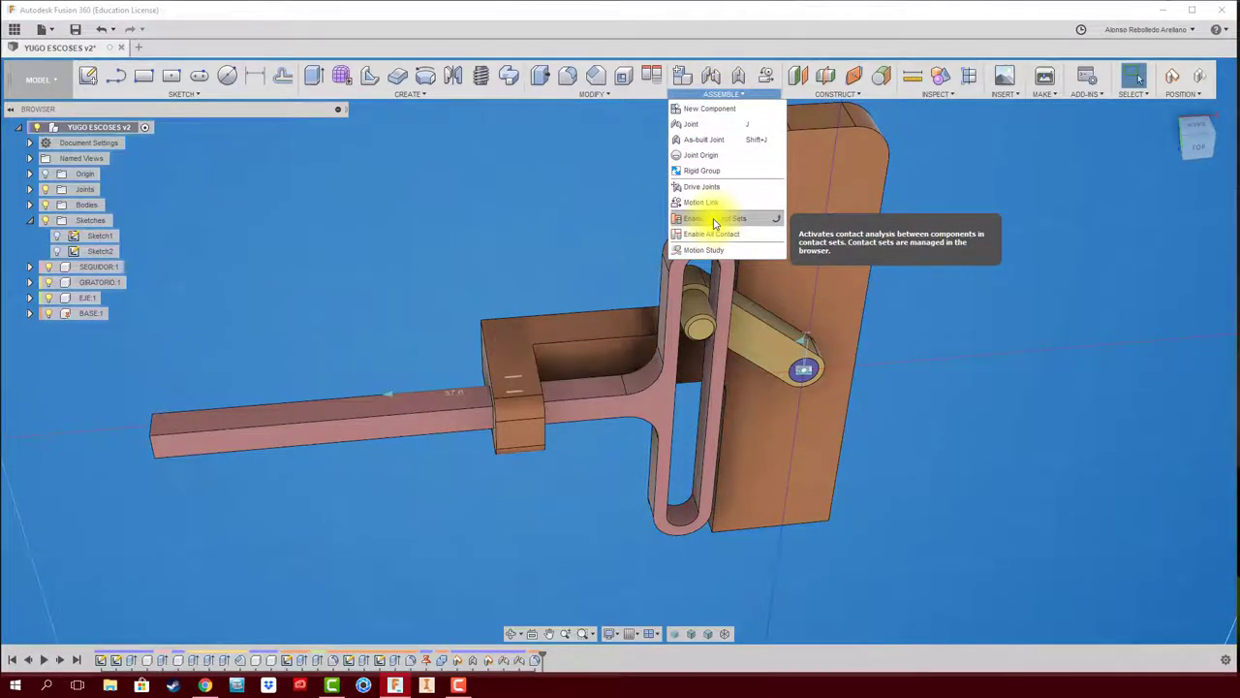
pyautogui.click(714, 220)
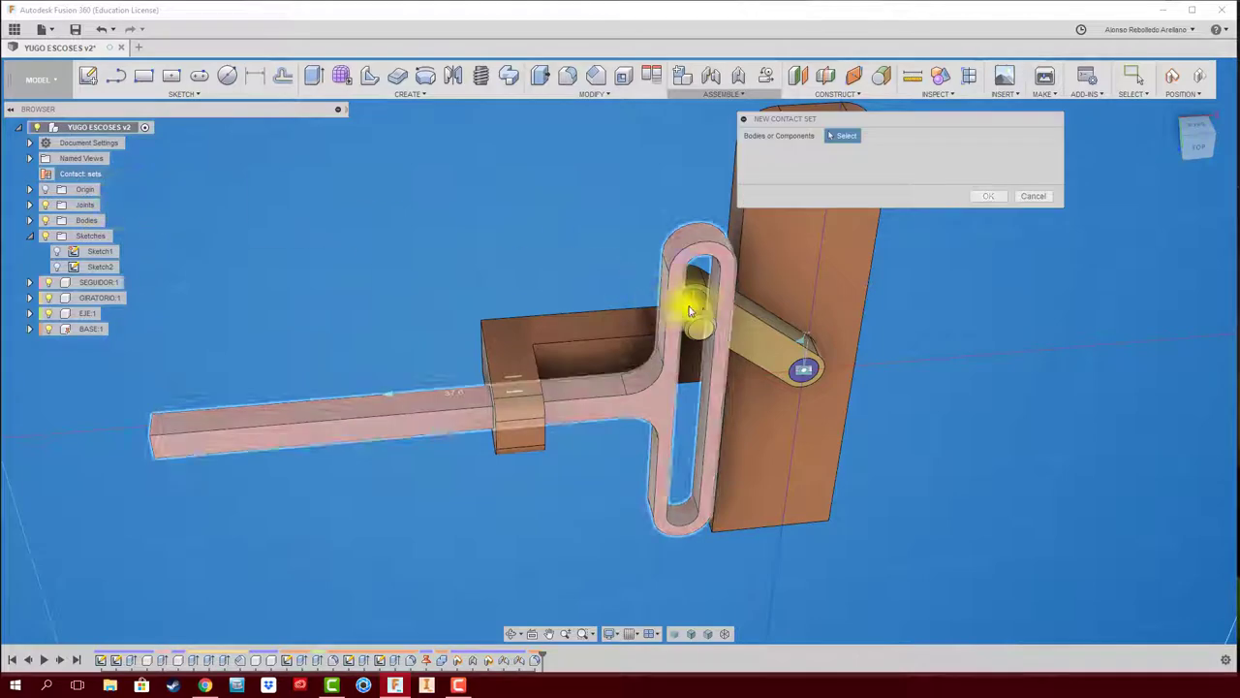
pyautogui.scroll(3, 696, 314)
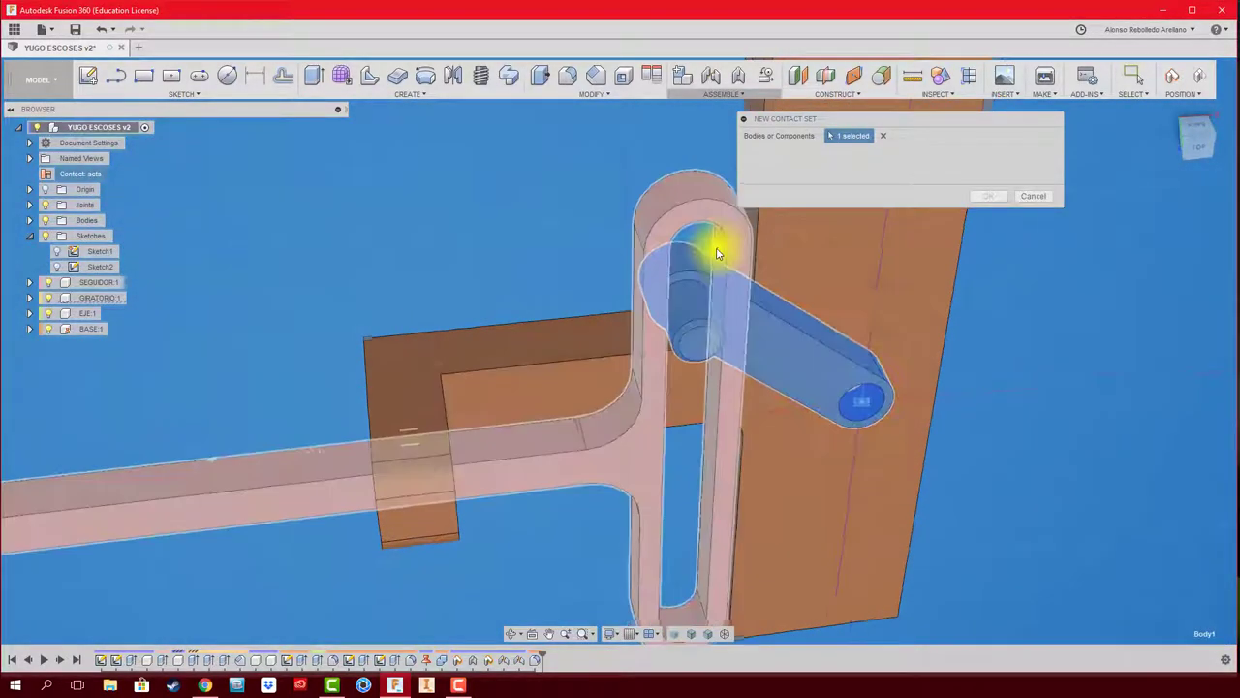
pyautogui.click(698, 230)
pyautogui.click(987, 199)
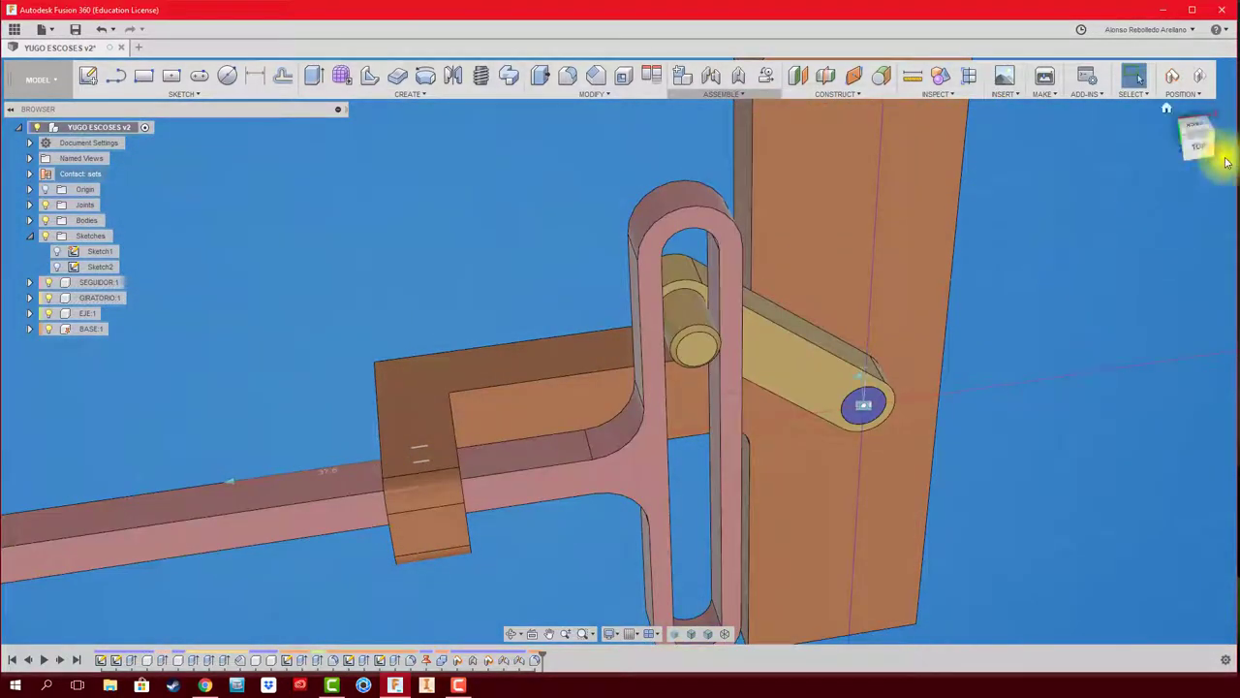
pyautogui.click(1202, 150)
# - Drag the GIRATORIO crank pin around its pivot through half and full turns, sliding the SEGUIDOR yoke
pyautogui.scroll(2, 698, 252)
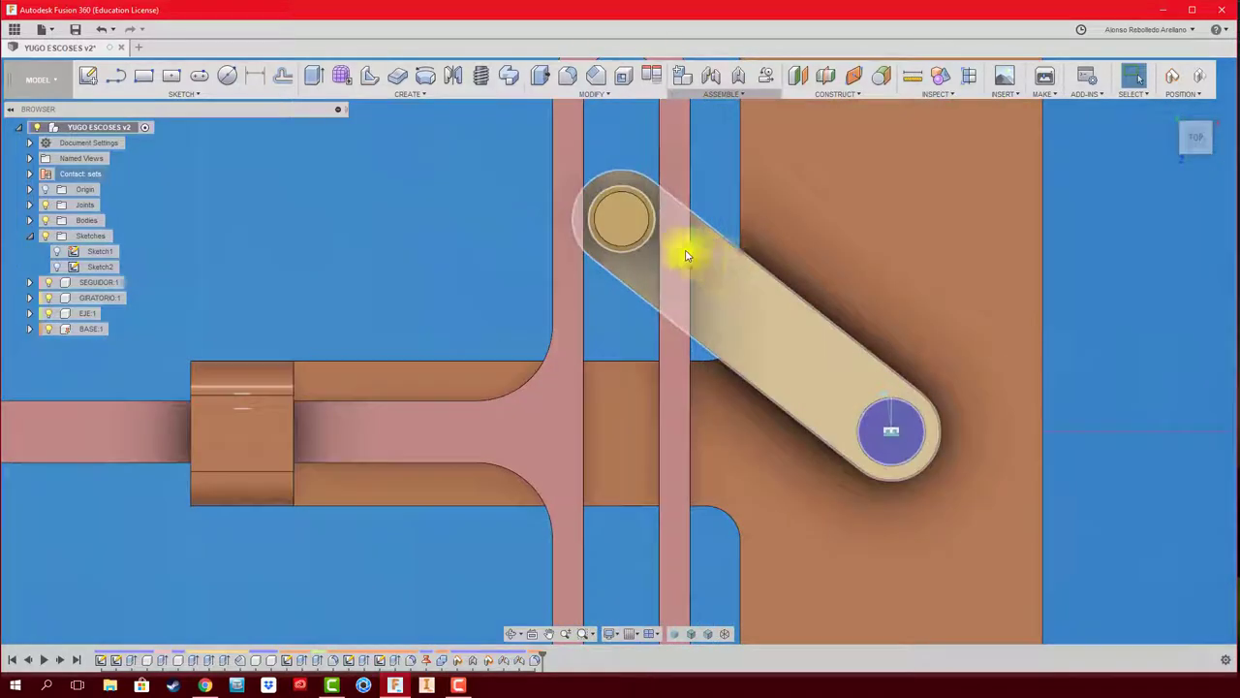
pyautogui.moveTo(627, 238)
pyautogui.mouseDown()
pyautogui.moveTo(541, 432)
pyautogui.moveTo(581, 521)
pyautogui.moveTo(628, 542)
pyautogui.moveTo(676, 521)
pyautogui.mouseUp()
pyautogui.moveTo(675, 520); pyautogui.dragTo(703, 324, button='middle')
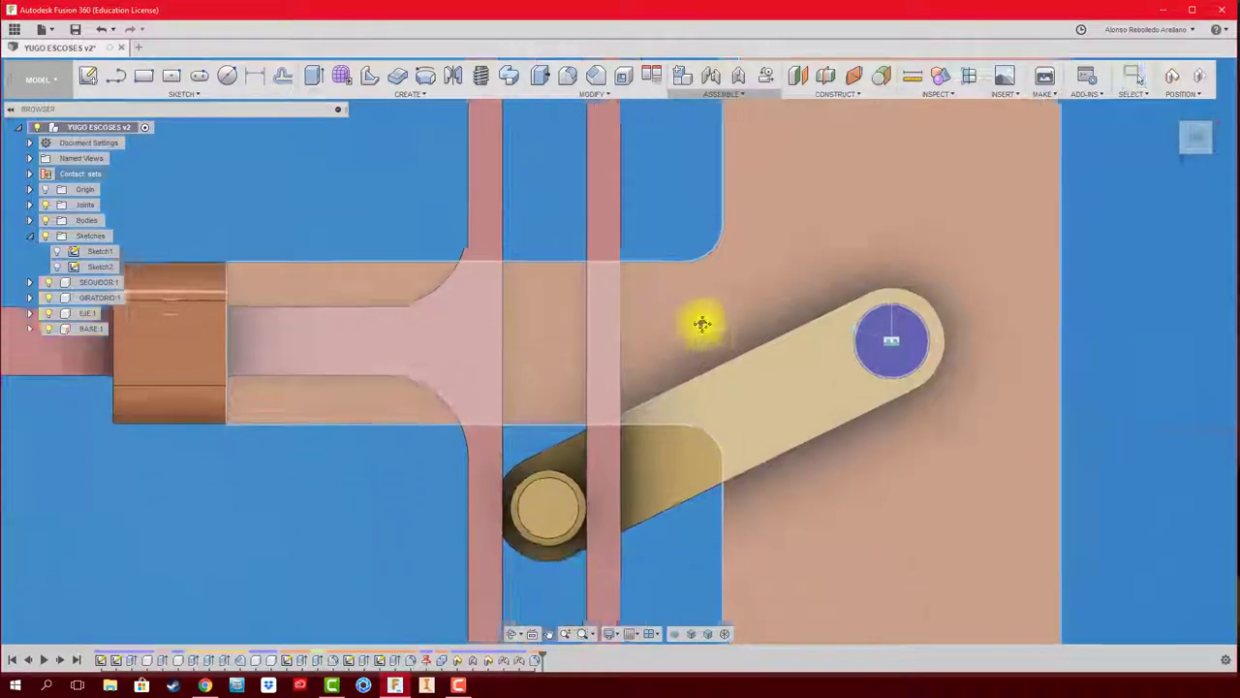
pyautogui.scroll(-2, 686, 319)
pyautogui.moveTo(612, 475)
pyautogui.mouseDown()
pyautogui.moveTo(739, 493)
pyautogui.moveTo(885, 490)
pyautogui.moveTo(975, 401)
pyautogui.moveTo(989, 293)
pyautogui.moveTo(900, 207)
pyautogui.moveTo(794, 229)
pyautogui.moveTo(748, 332)
pyautogui.mouseUp()
pyautogui.scroll(2, 745, 338)
pyautogui.scroll(-2, 744, 338)
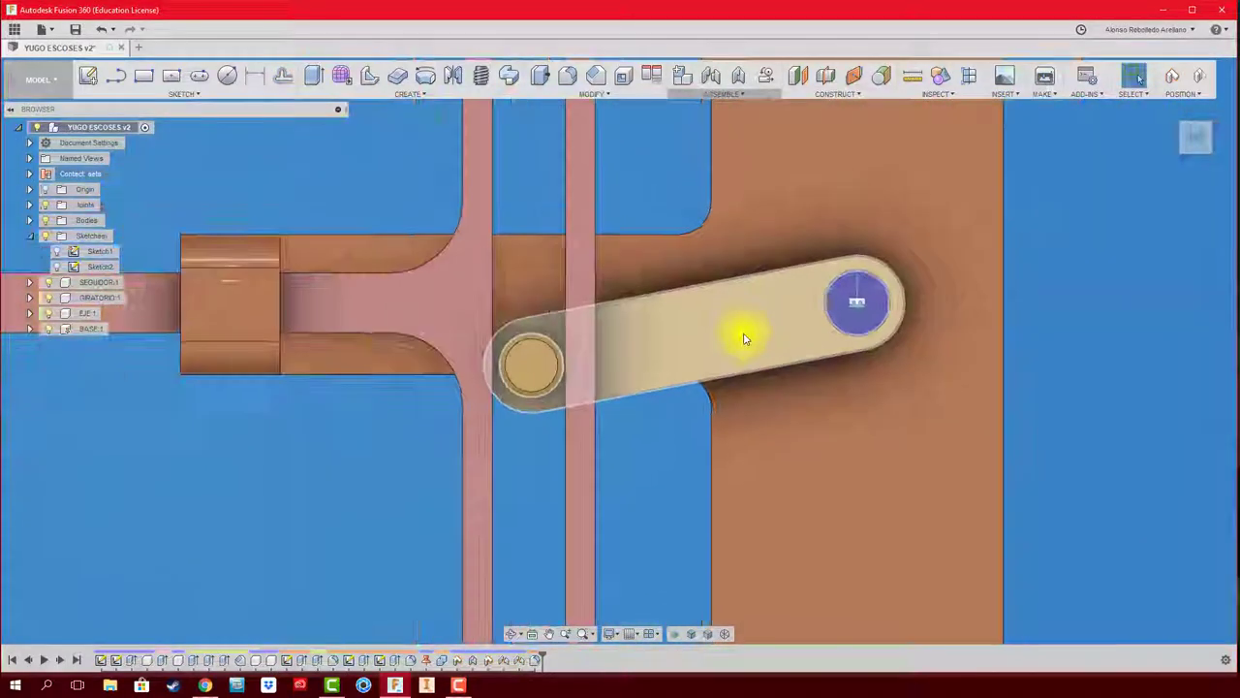
pyautogui.scroll(-2, 744, 338)
pyautogui.moveTo(623, 358)
pyautogui.mouseDown()
pyautogui.moveTo(797, 443)
pyautogui.moveTo(955, 332)
pyautogui.moveTo(823, 222)
pyautogui.moveTo(666, 411)
pyautogui.moveTo(1038, 340)
pyautogui.moveTo(742, 227)
pyautogui.moveTo(908, 397)
pyautogui.moveTo(761, 249)
pyautogui.moveTo(727, 271)
pyautogui.mouseUp()
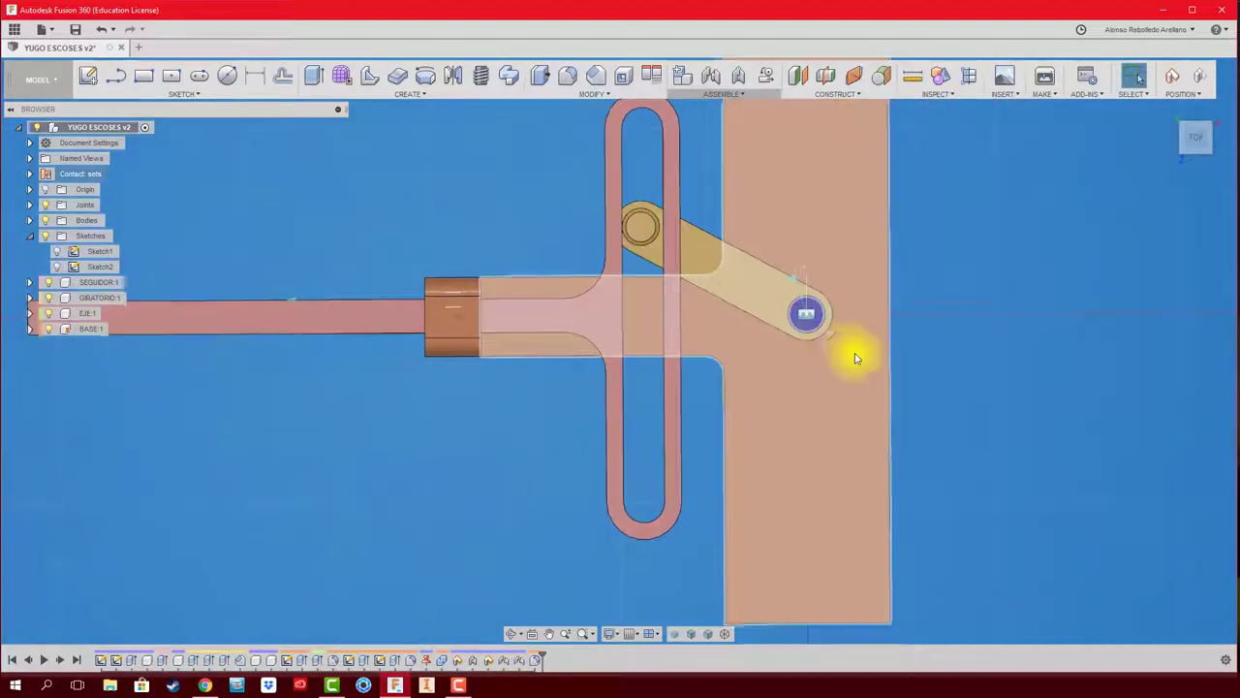
pyautogui.moveTo(852, 355)
pyautogui.keyDown('shift'); pyautogui.mouseDown(button='middle')
pyautogui.moveTo(959, 334)
pyautogui.moveTo(891, 335)
pyautogui.moveTo(760, 368)
pyautogui.mouseUp(button='middle'); pyautogui.keyUp('shift')
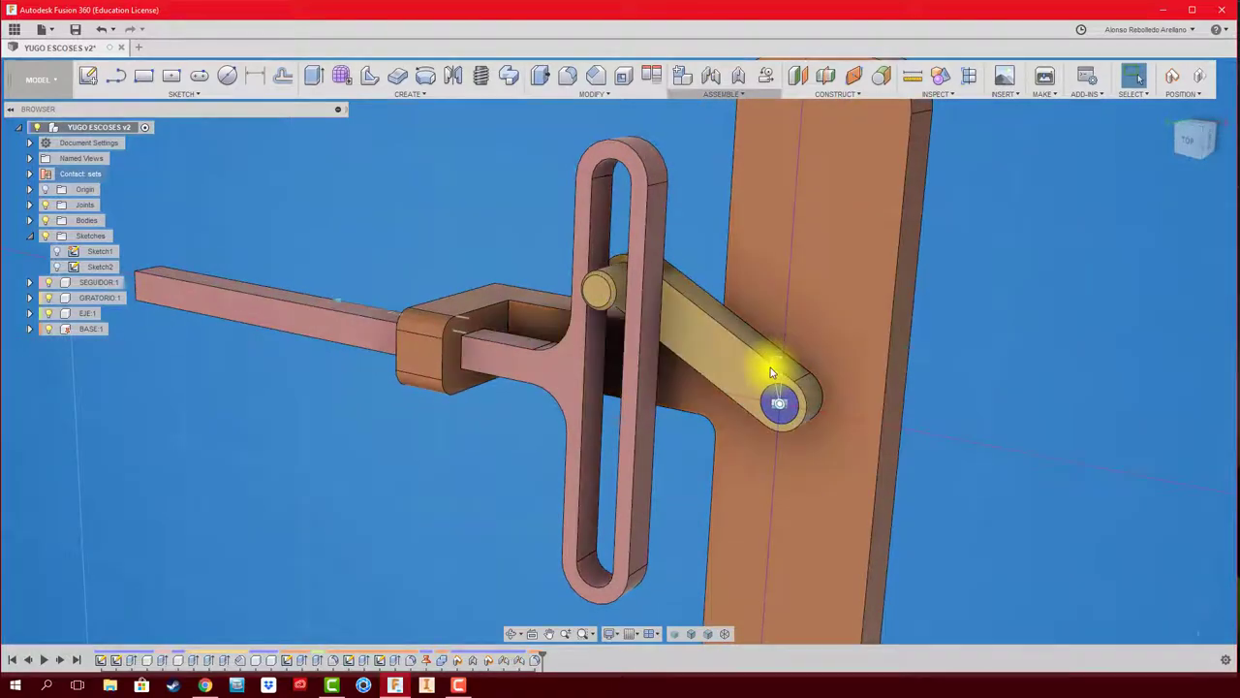
# - Run Animate Joint on the crank's revolute joint and view the SEGUIDOR yoke sliding from another angle
pyautogui.click(778, 505)
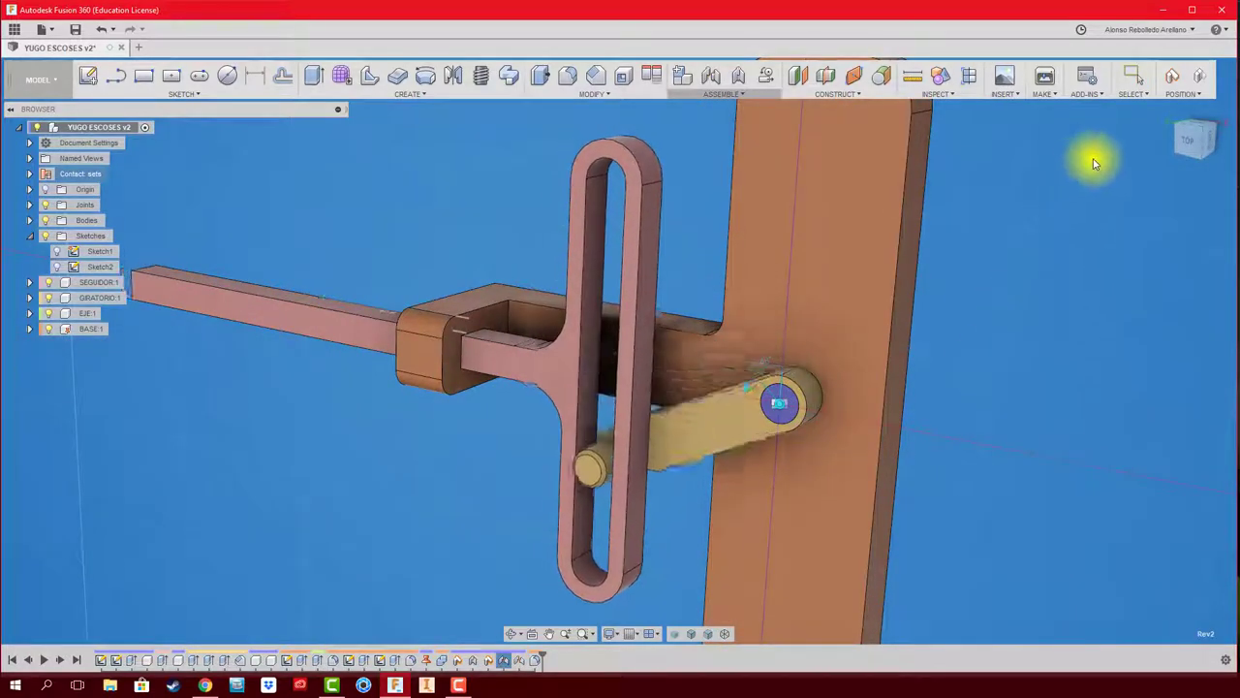
pyautogui.moveTo(1192, 131); pyautogui.dragTo(1088, 225)
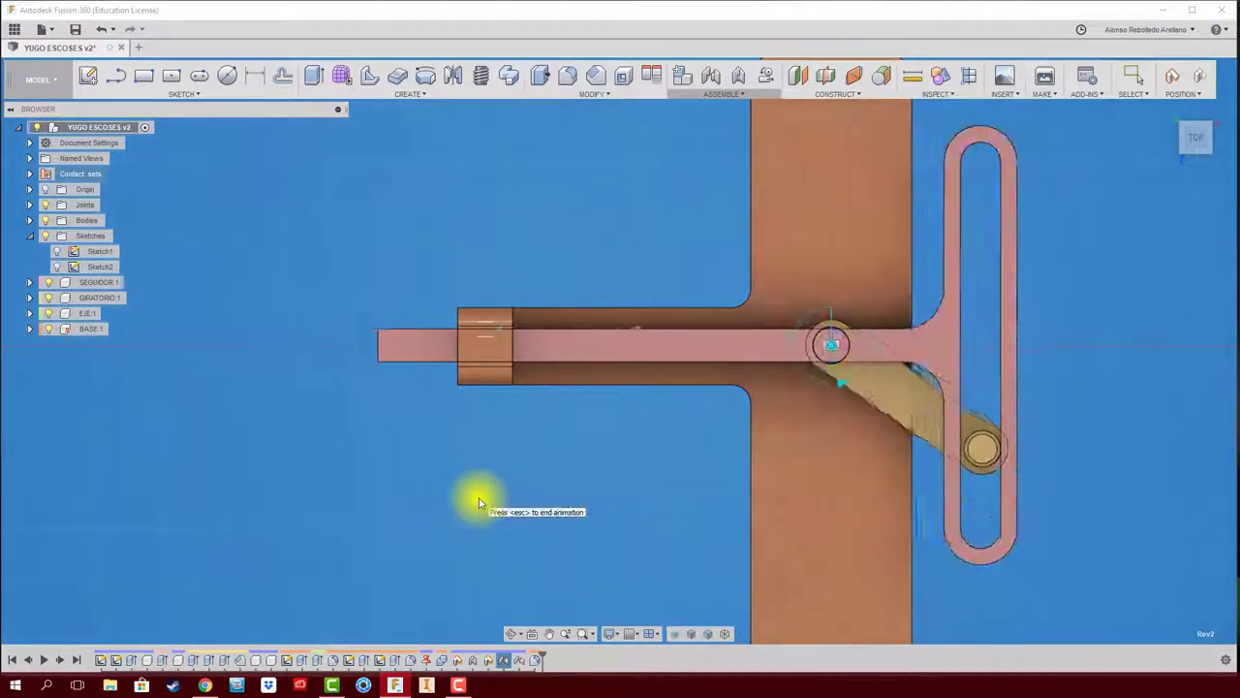
pyautogui.scroll(-2, 476, 498)
pyautogui.moveTo(476, 498); pyautogui.dragTo(506, 436, button='middle')
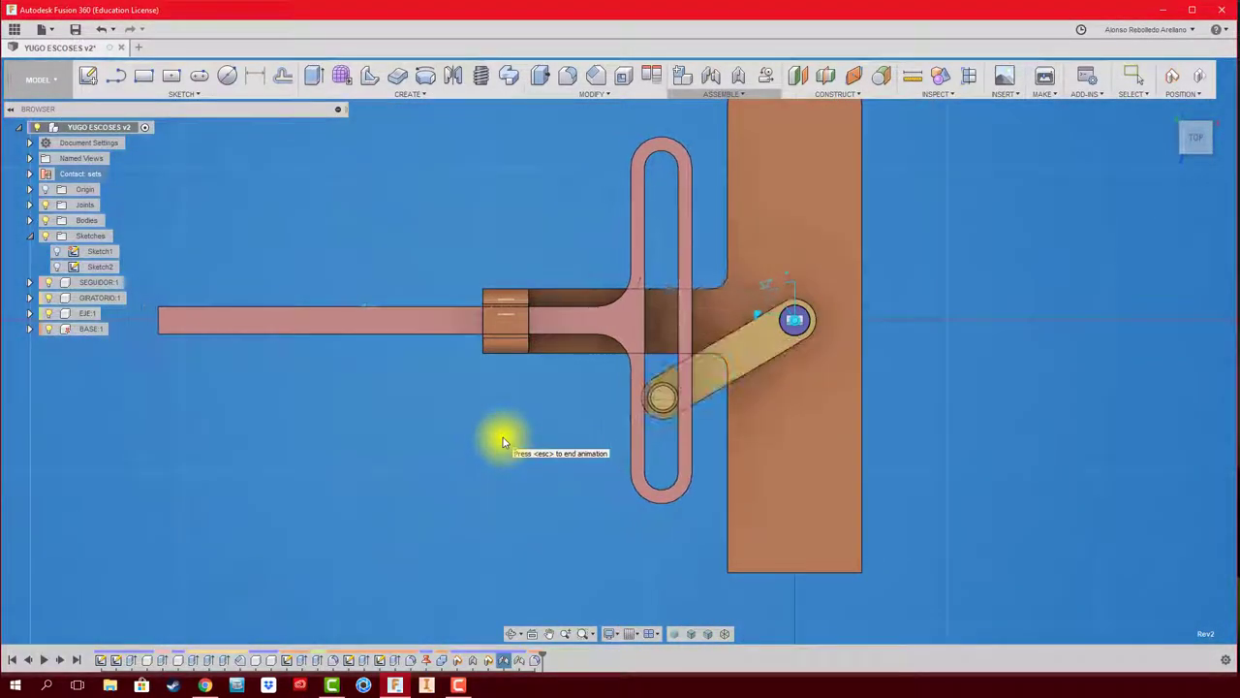